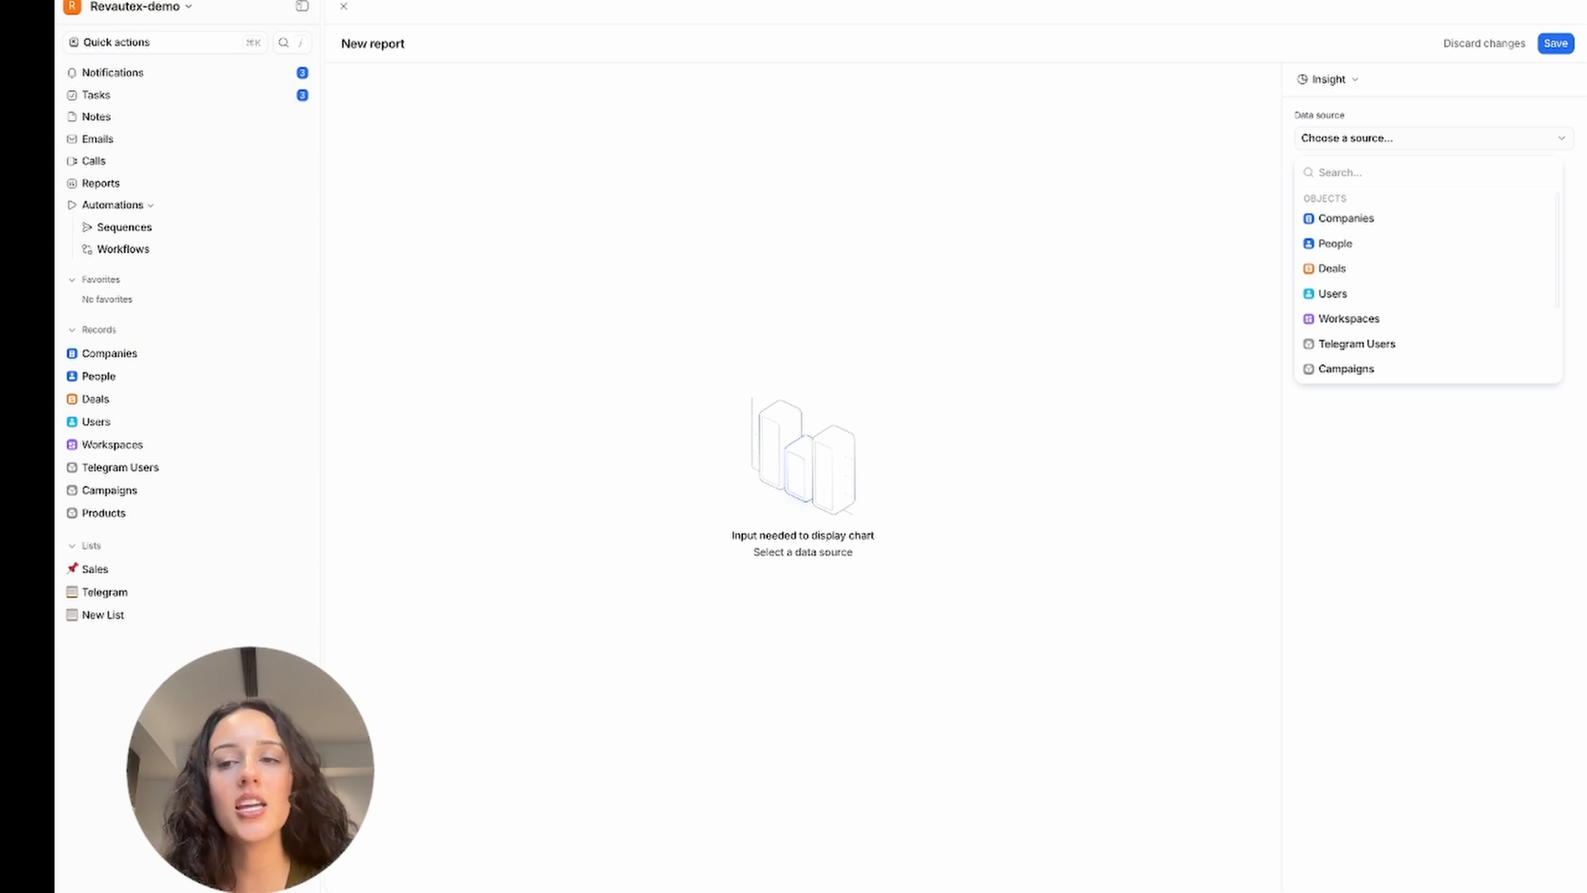
# Review the available report types and set the Insight report's data source to People.
pyautogui.click(1329, 79)
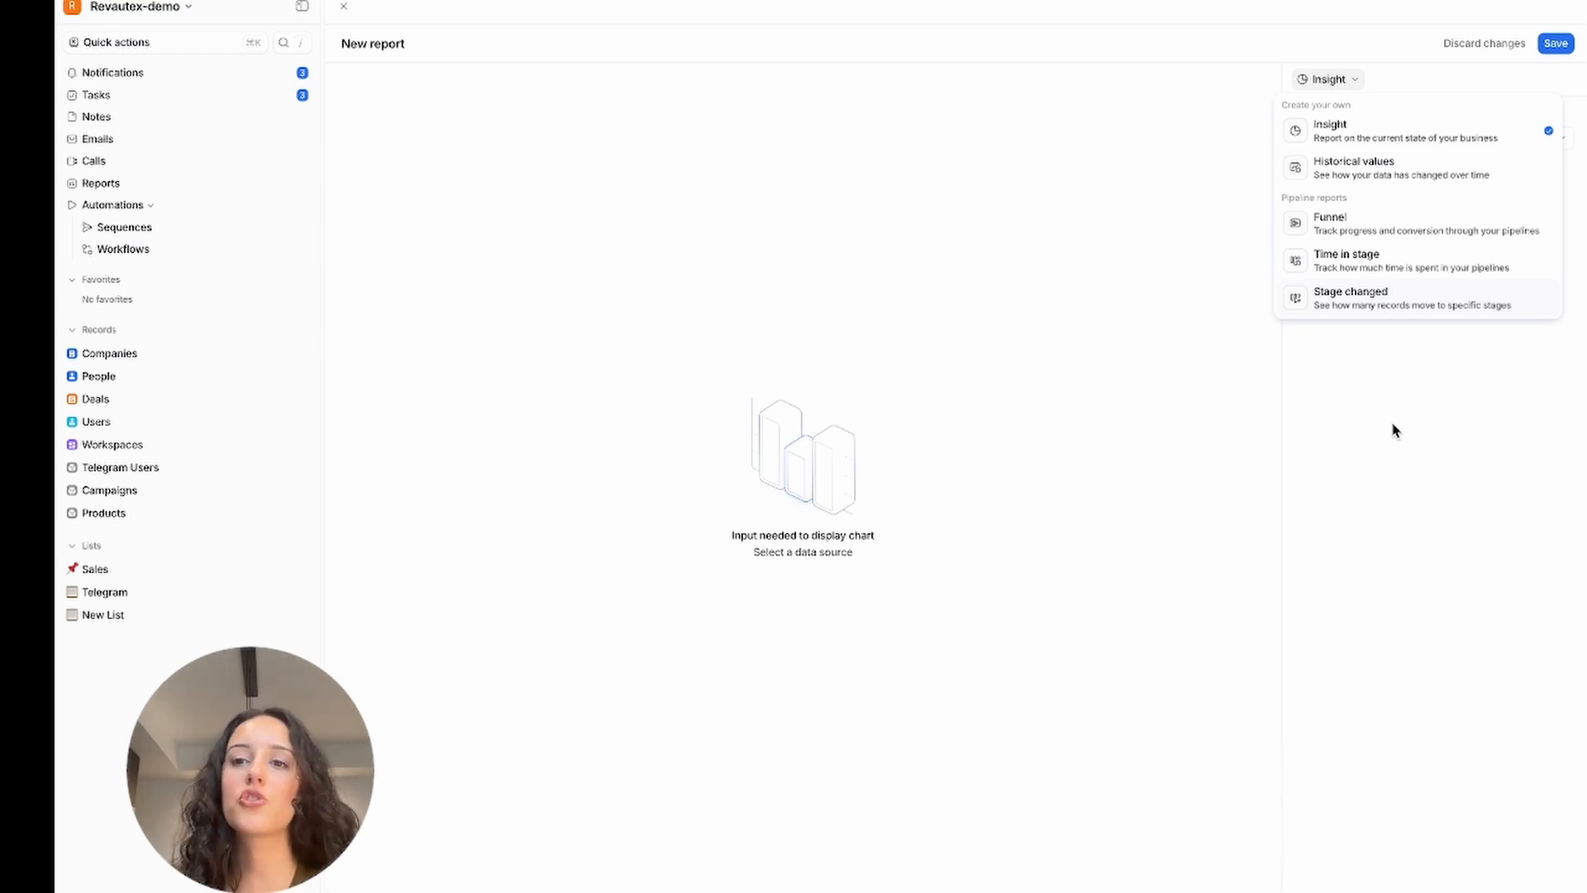
pyautogui.click(1398, 76)
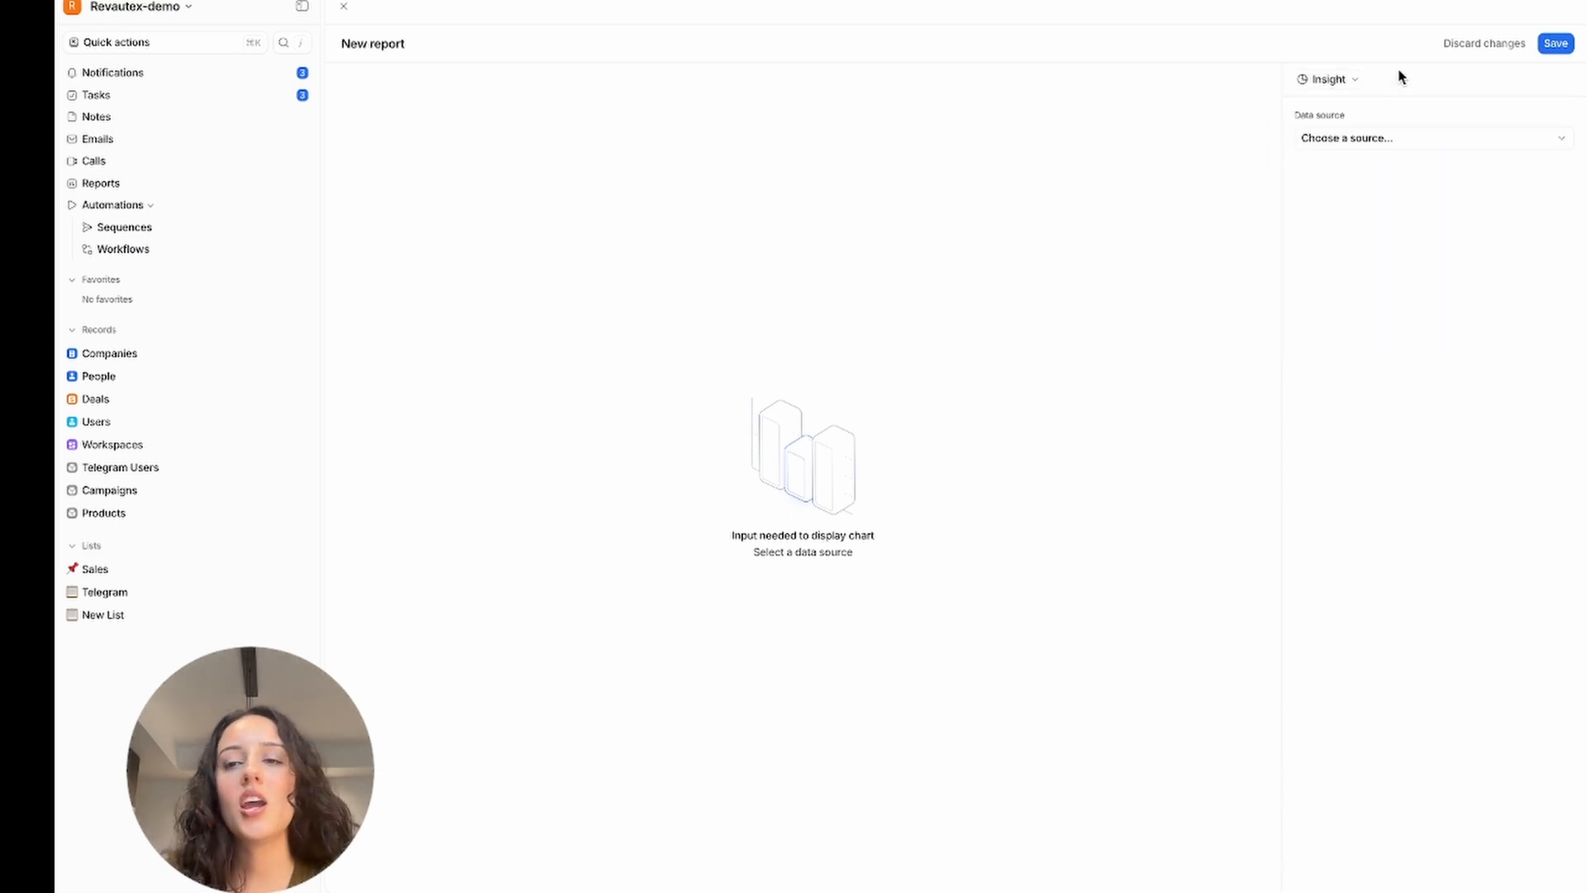
pyautogui.click(1381, 141)
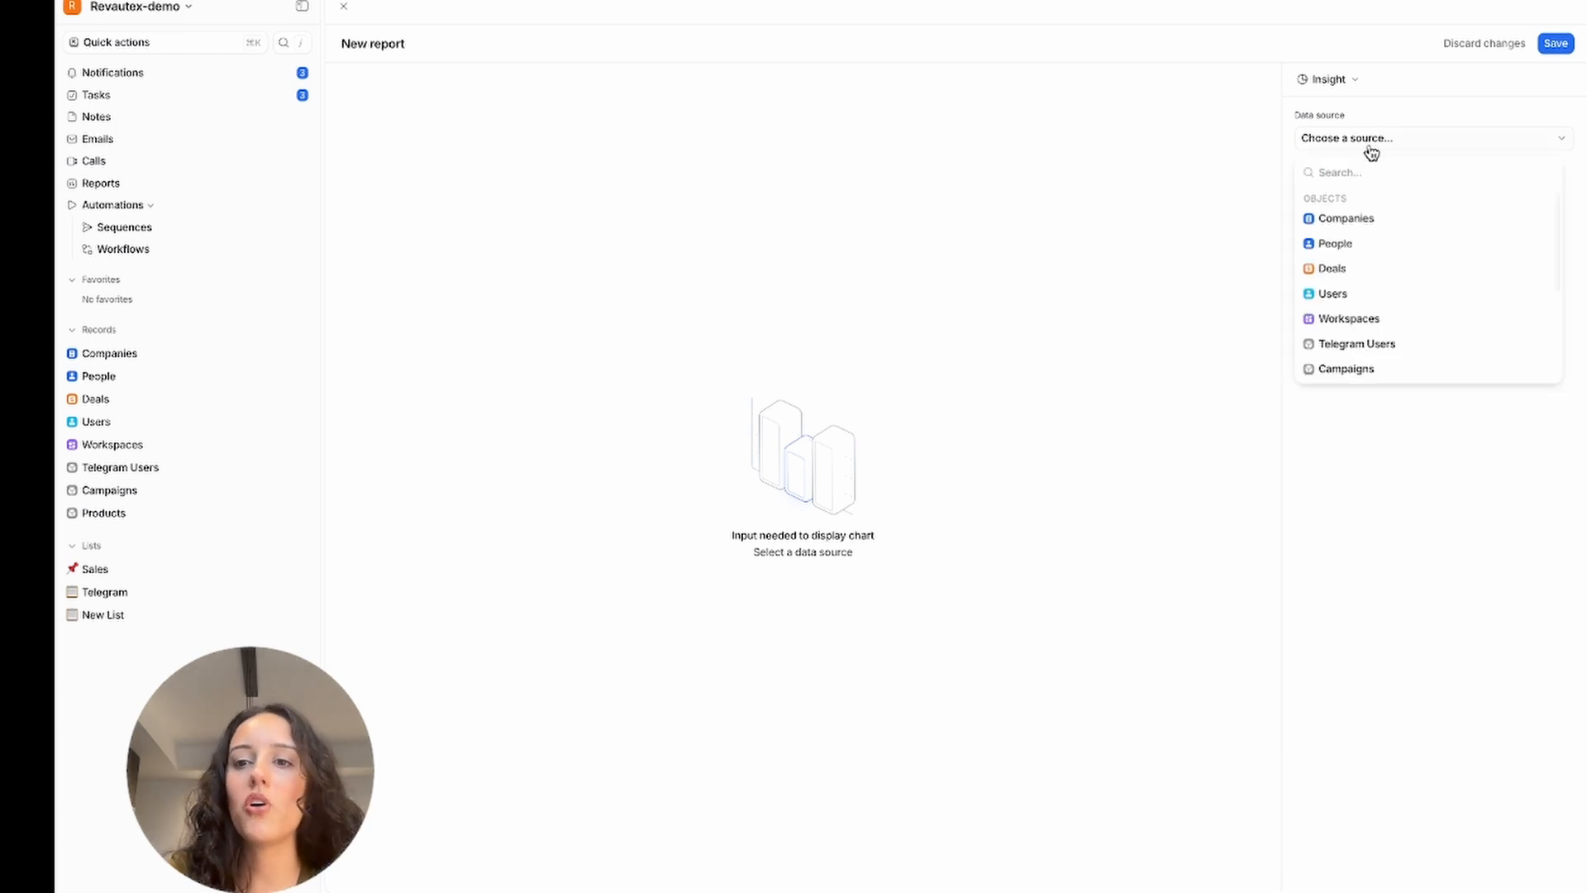
pyautogui.click(1361, 242)
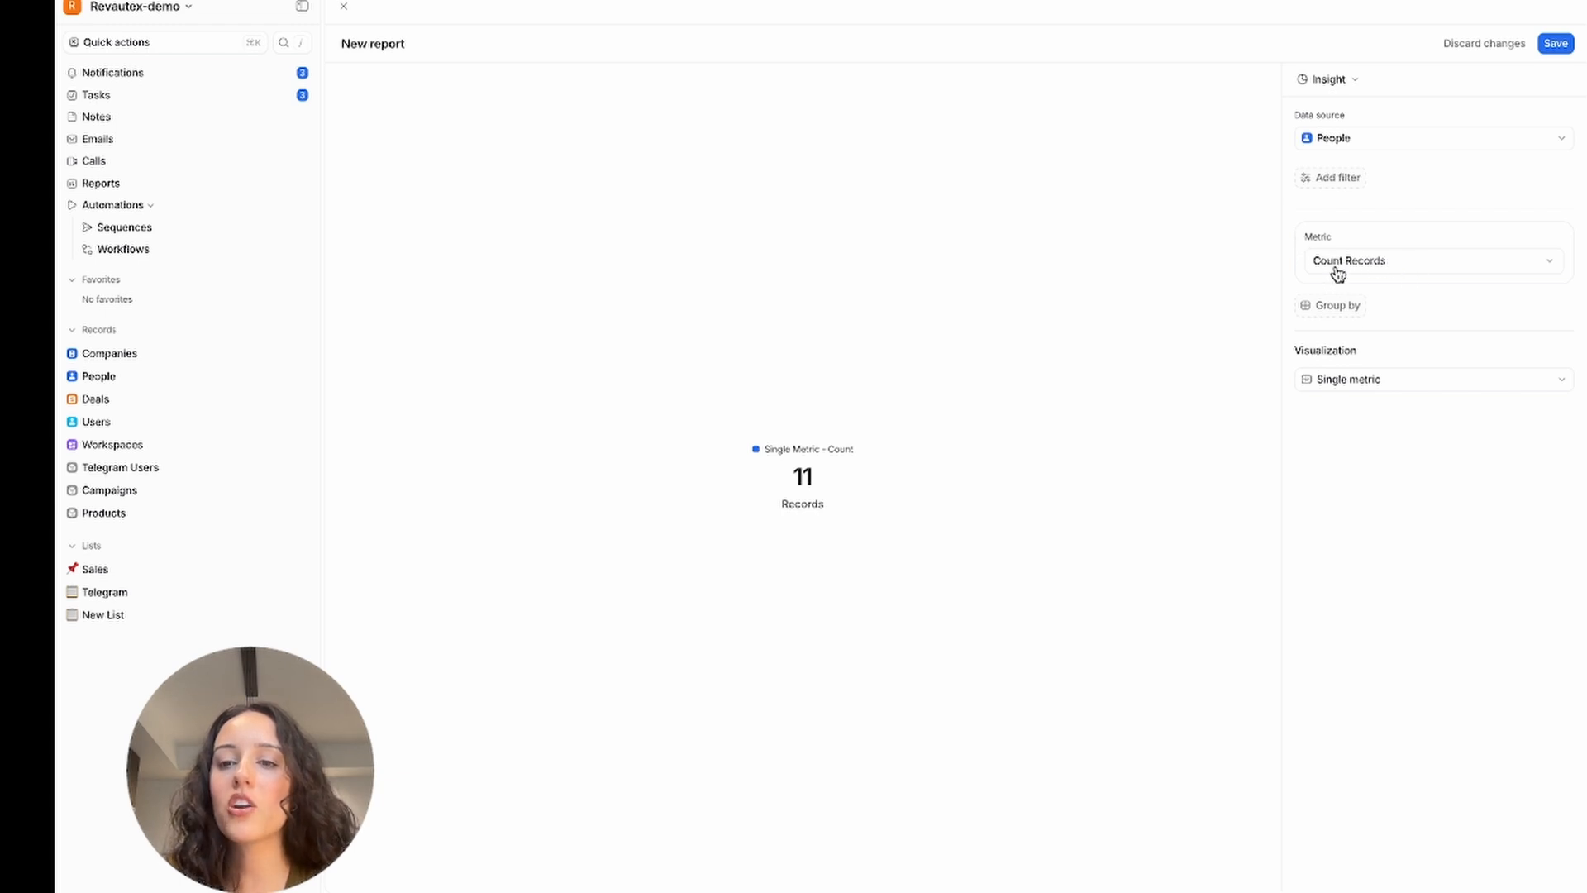
# Look through the attributes available for grouping the People report, including the Telegram and campaign fields.
pyautogui.click(1339, 305)
pyautogui.scroll(-10, 1371, 486)
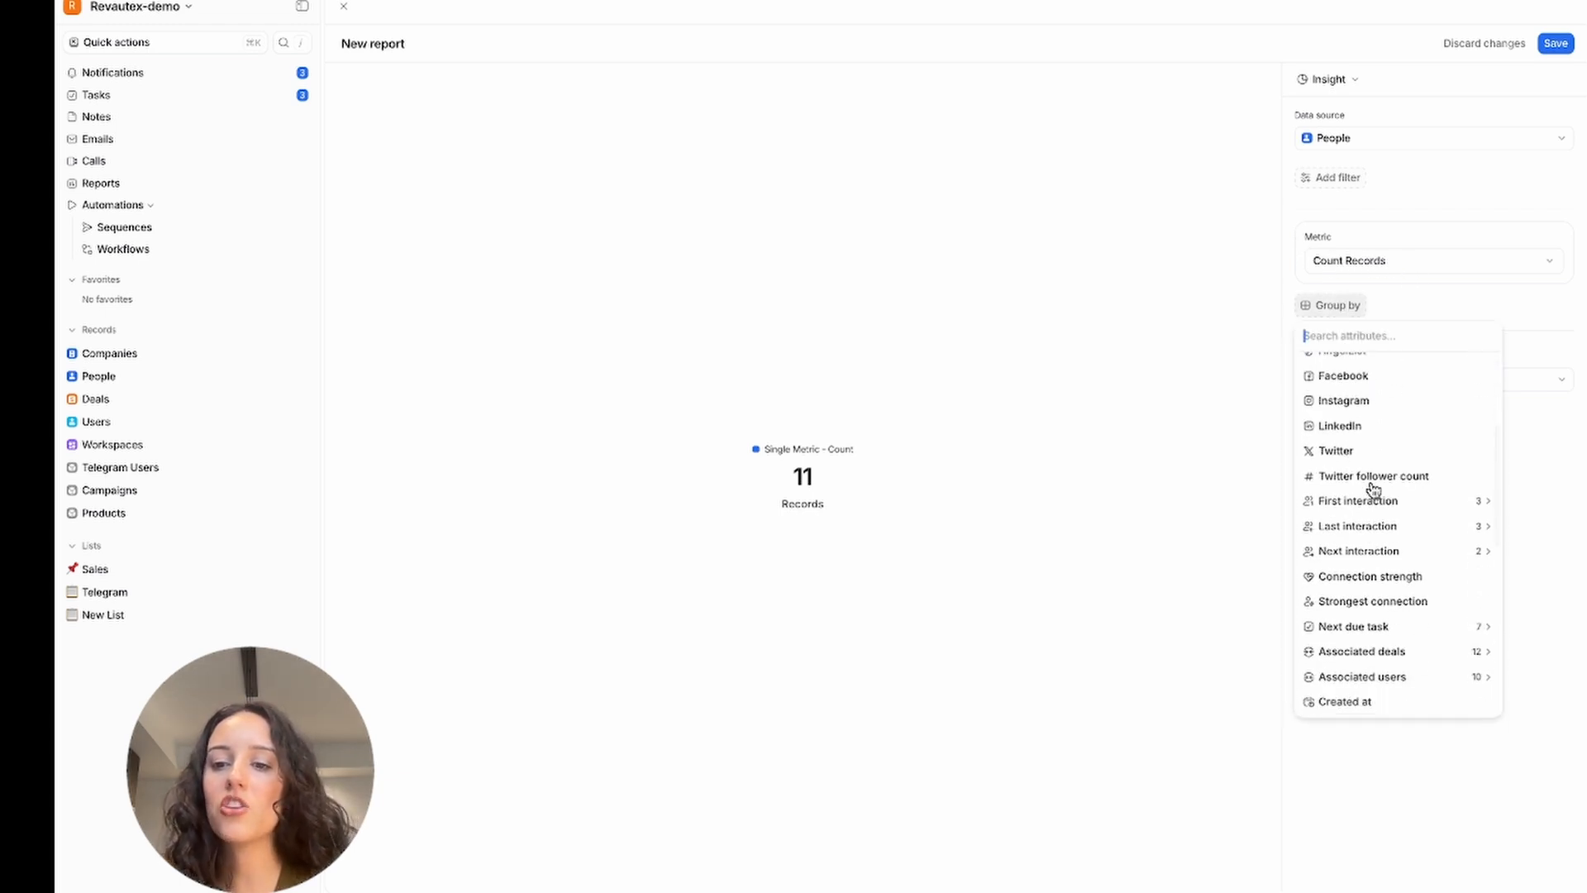
pyautogui.scroll(-2, 1372, 489)
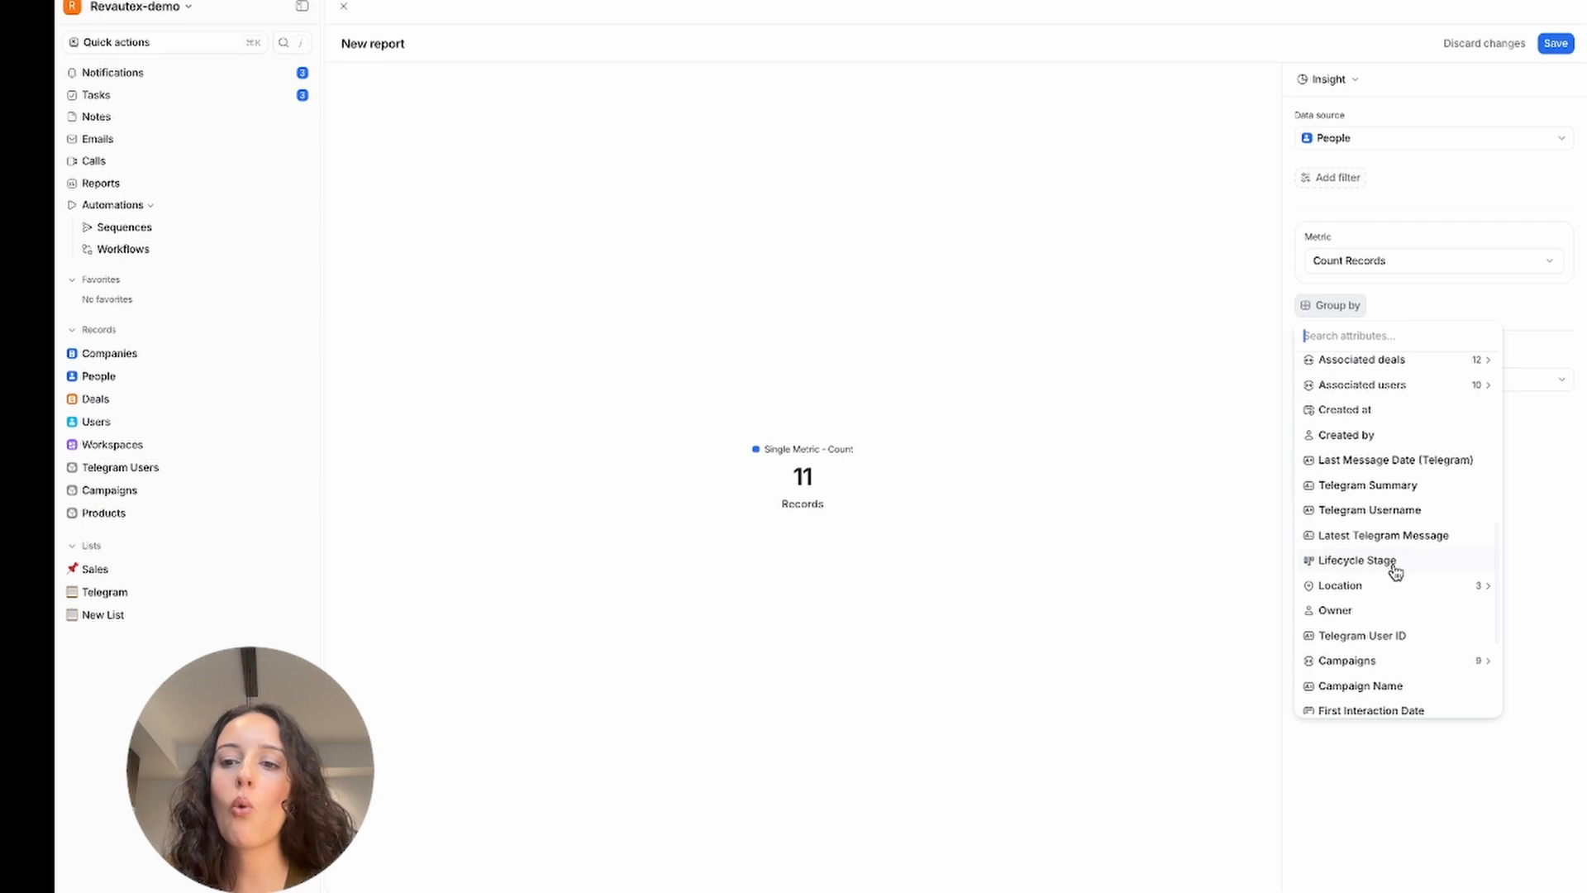
pyautogui.scroll(-1, 1393, 569)
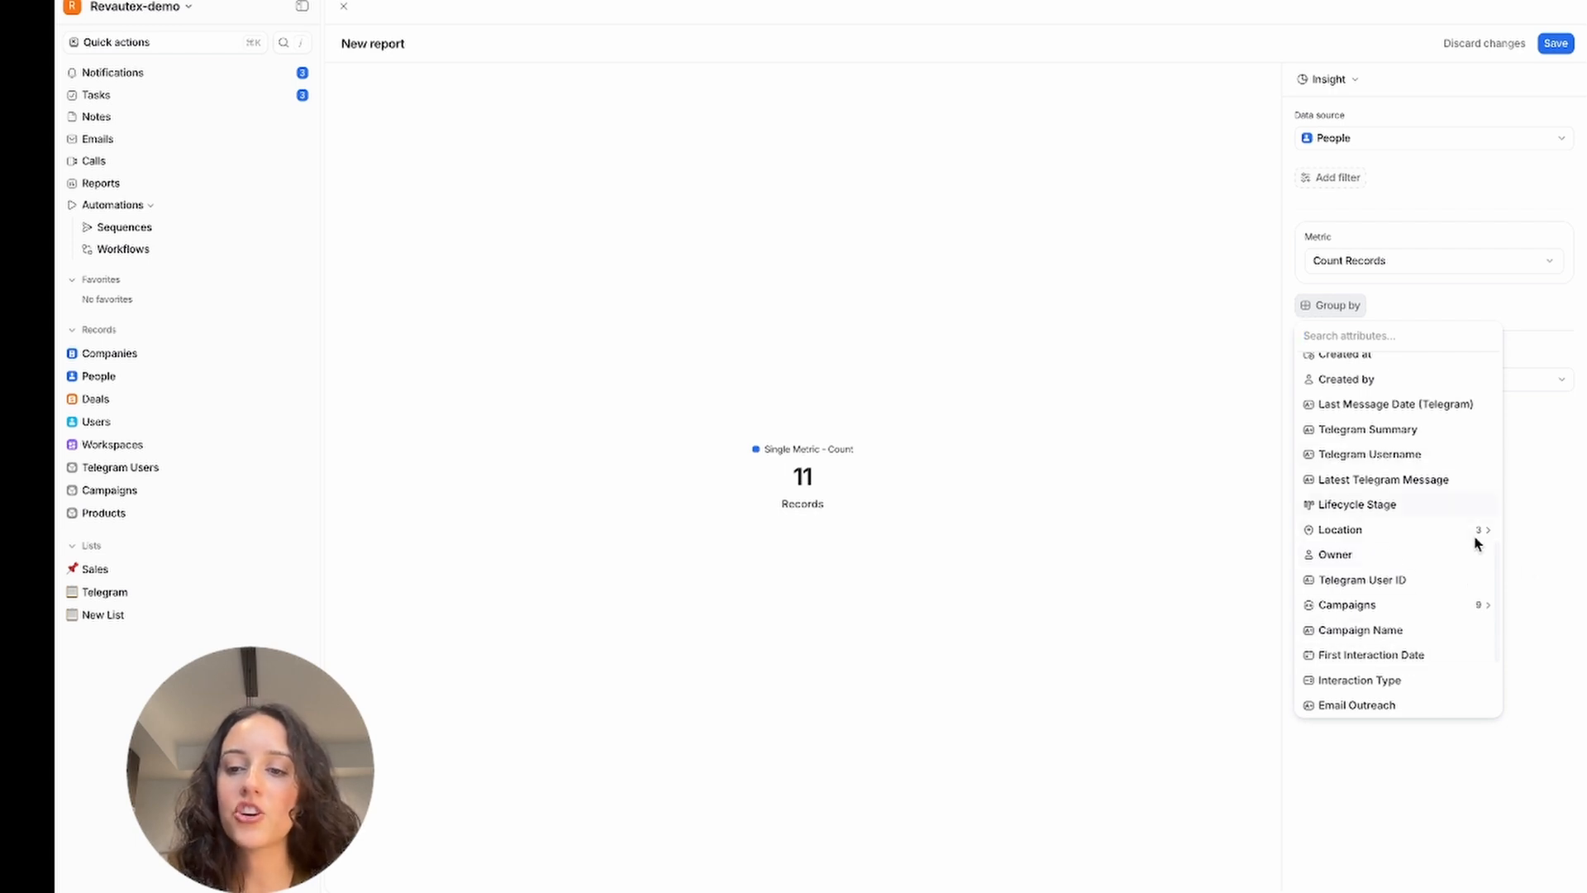
pyautogui.scroll(-1, 1375, 579)
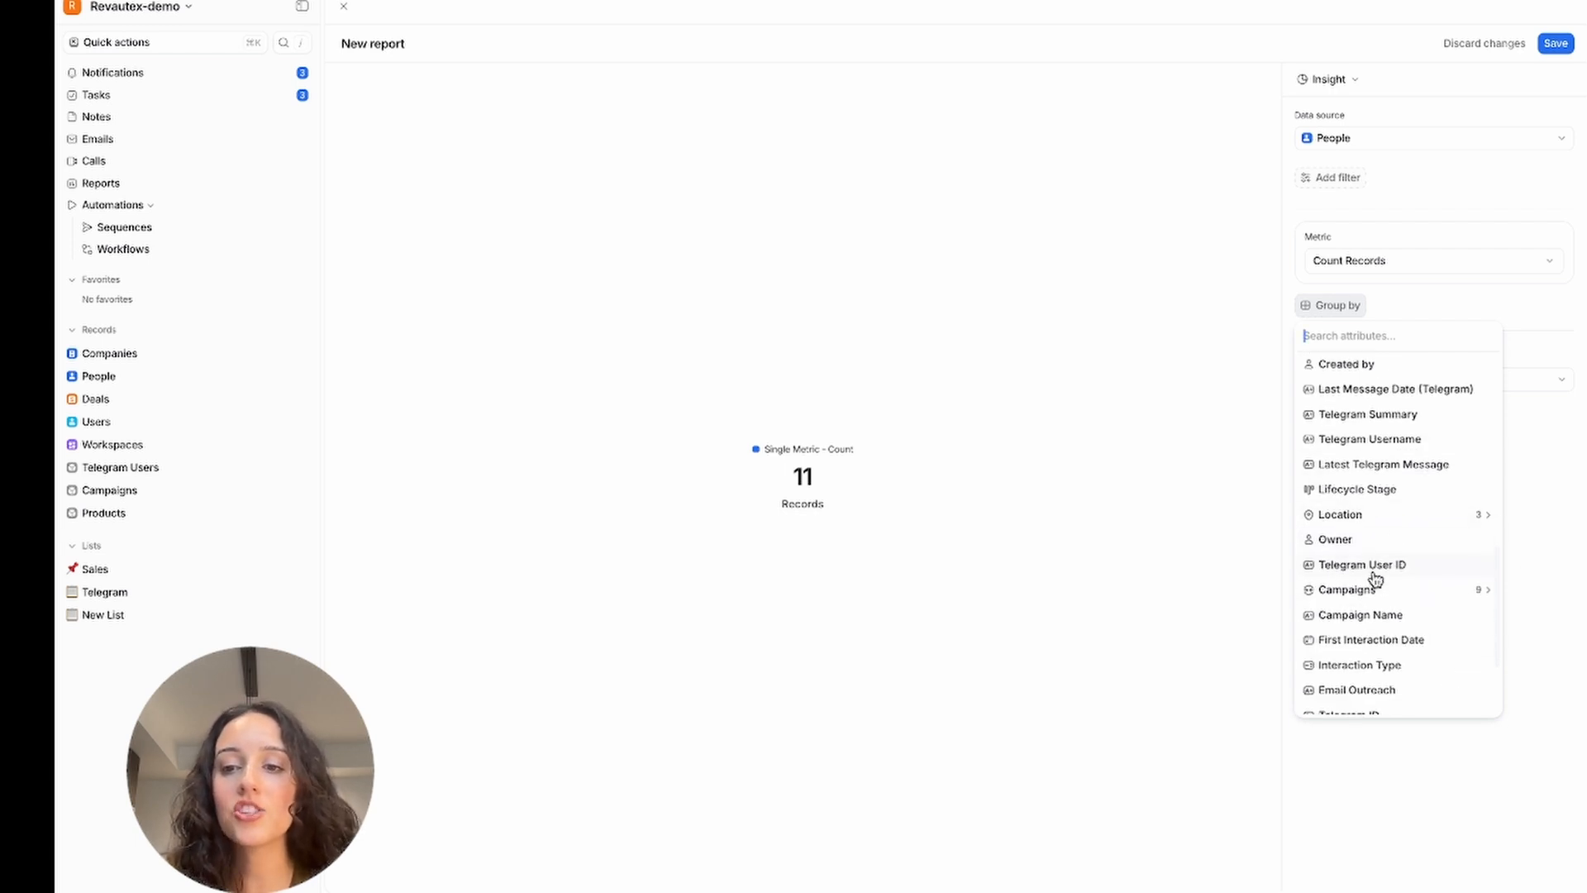
pyautogui.scroll(-1, 1374, 579)
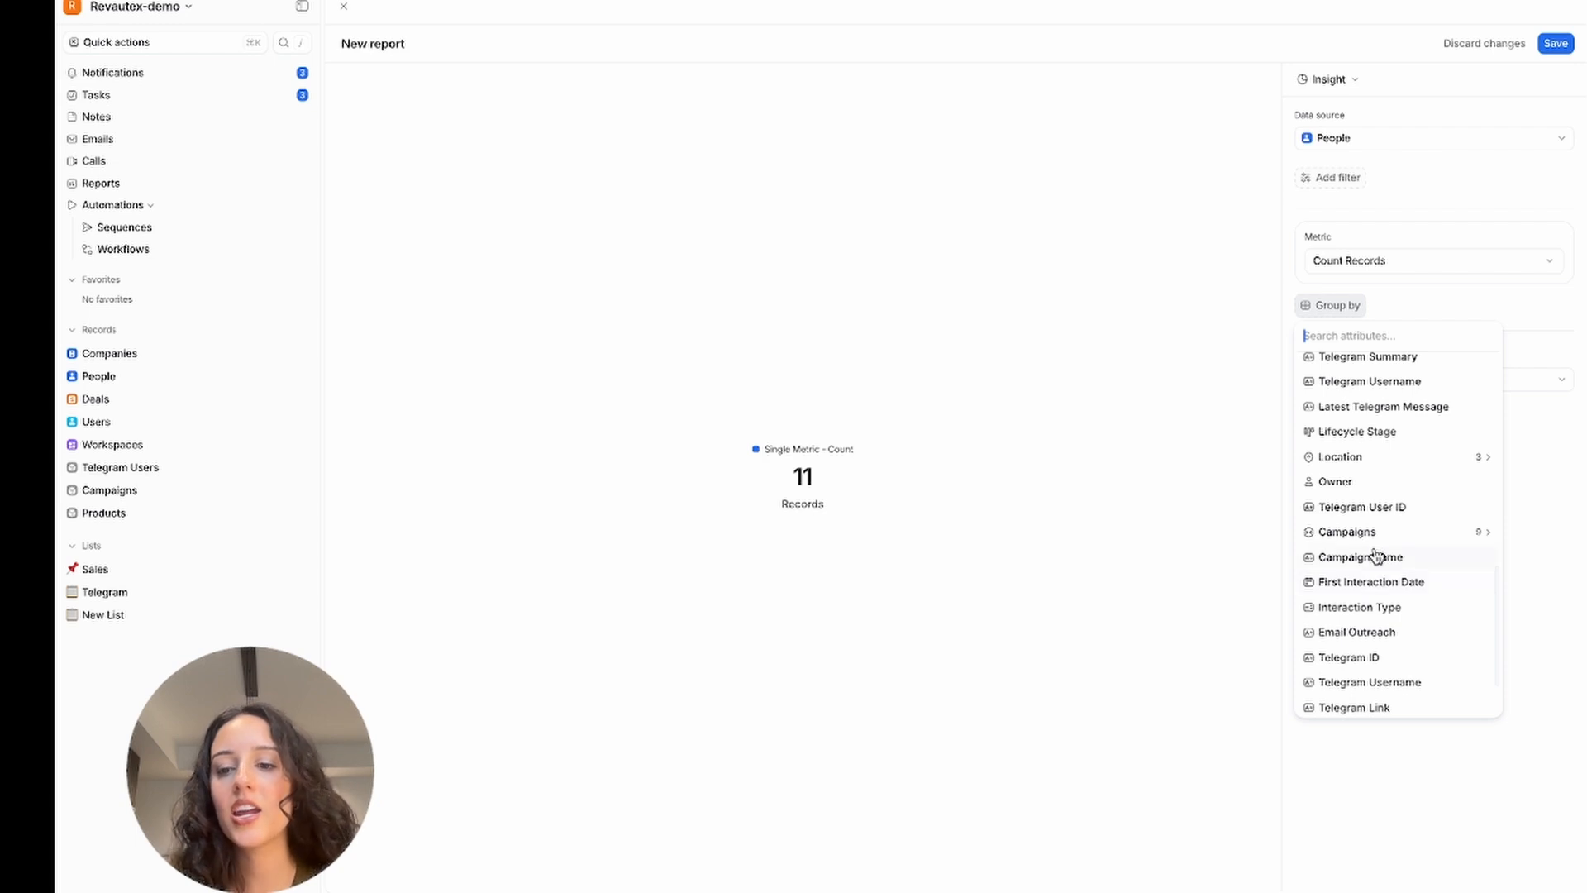
pyautogui.scroll(-1, 1376, 554)
pyautogui.scroll(3, 1376, 555)
pyautogui.scroll(10, 1376, 555)
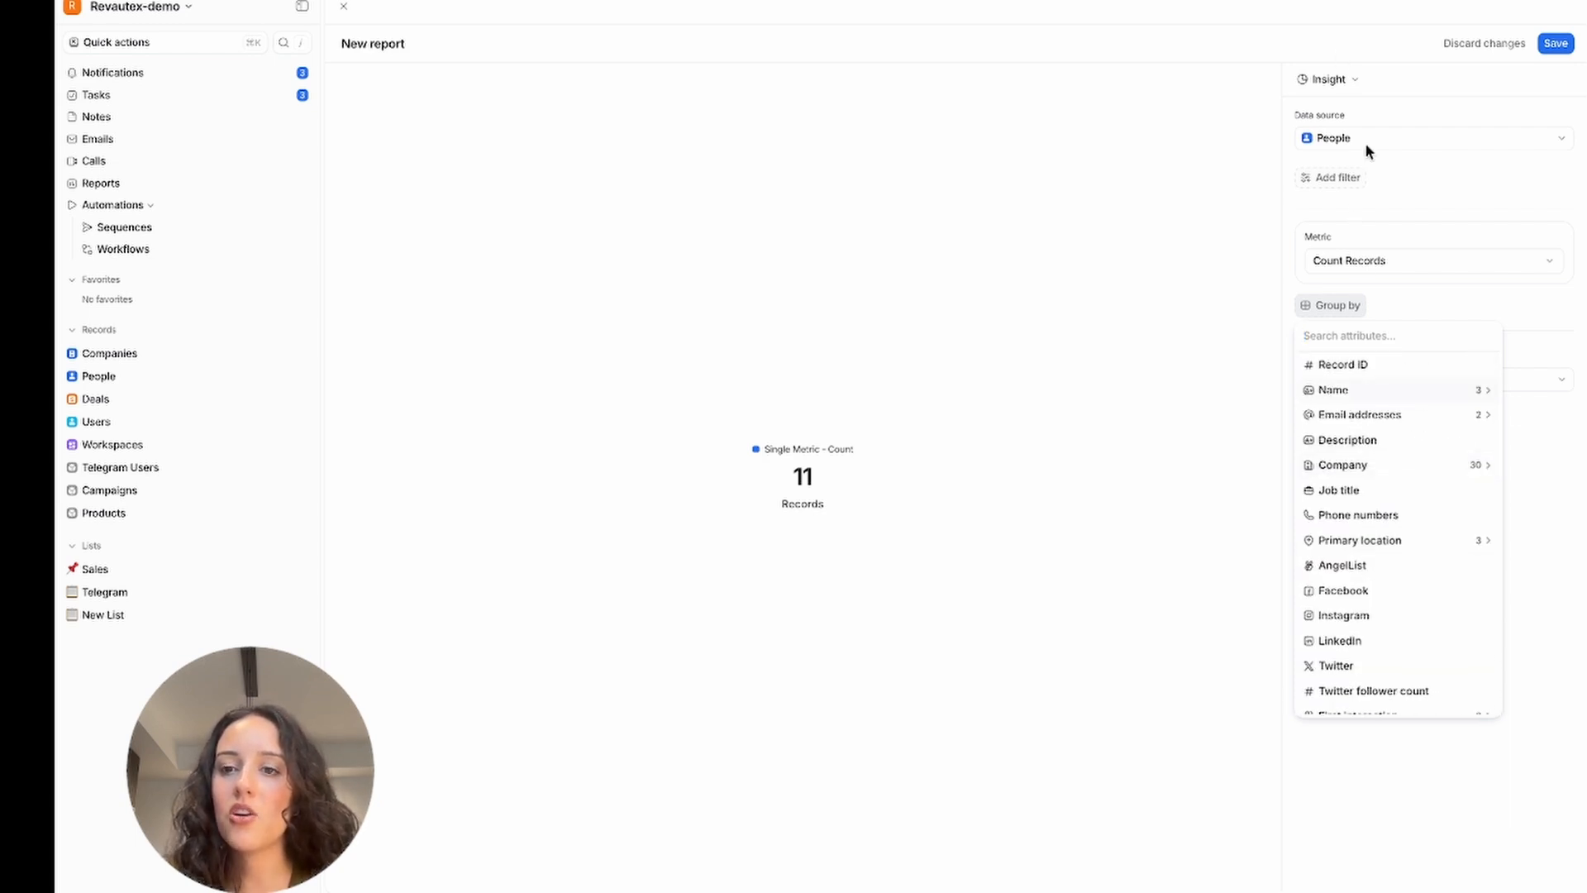
pyautogui.click(1388, 220)
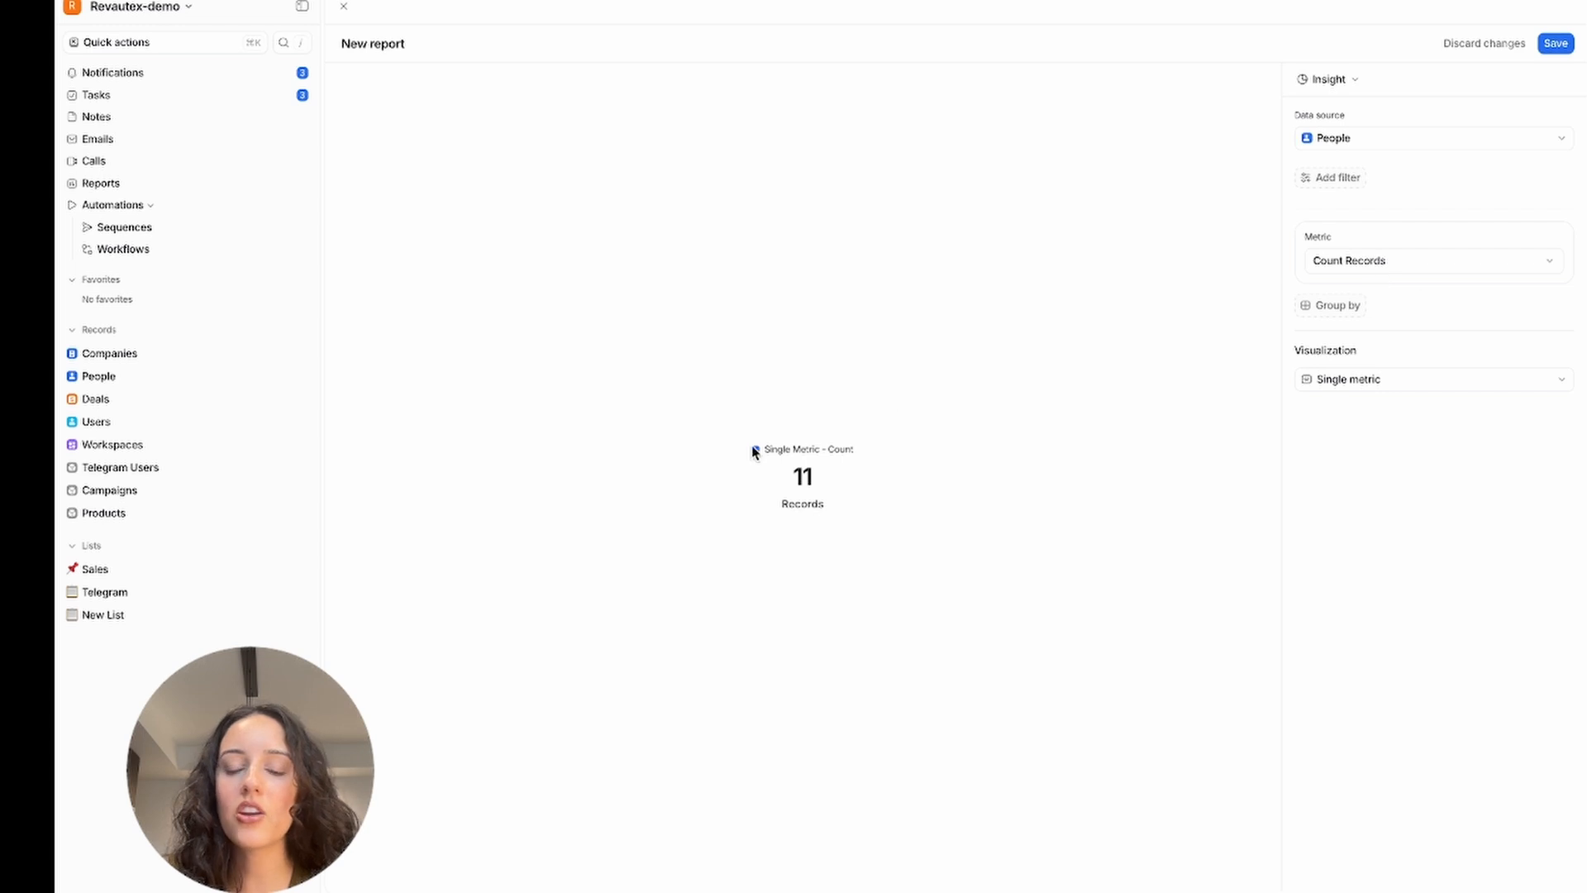
# Check the visualization options and group the People report by Lifecycle Stage.
pyautogui.click(1395, 378)
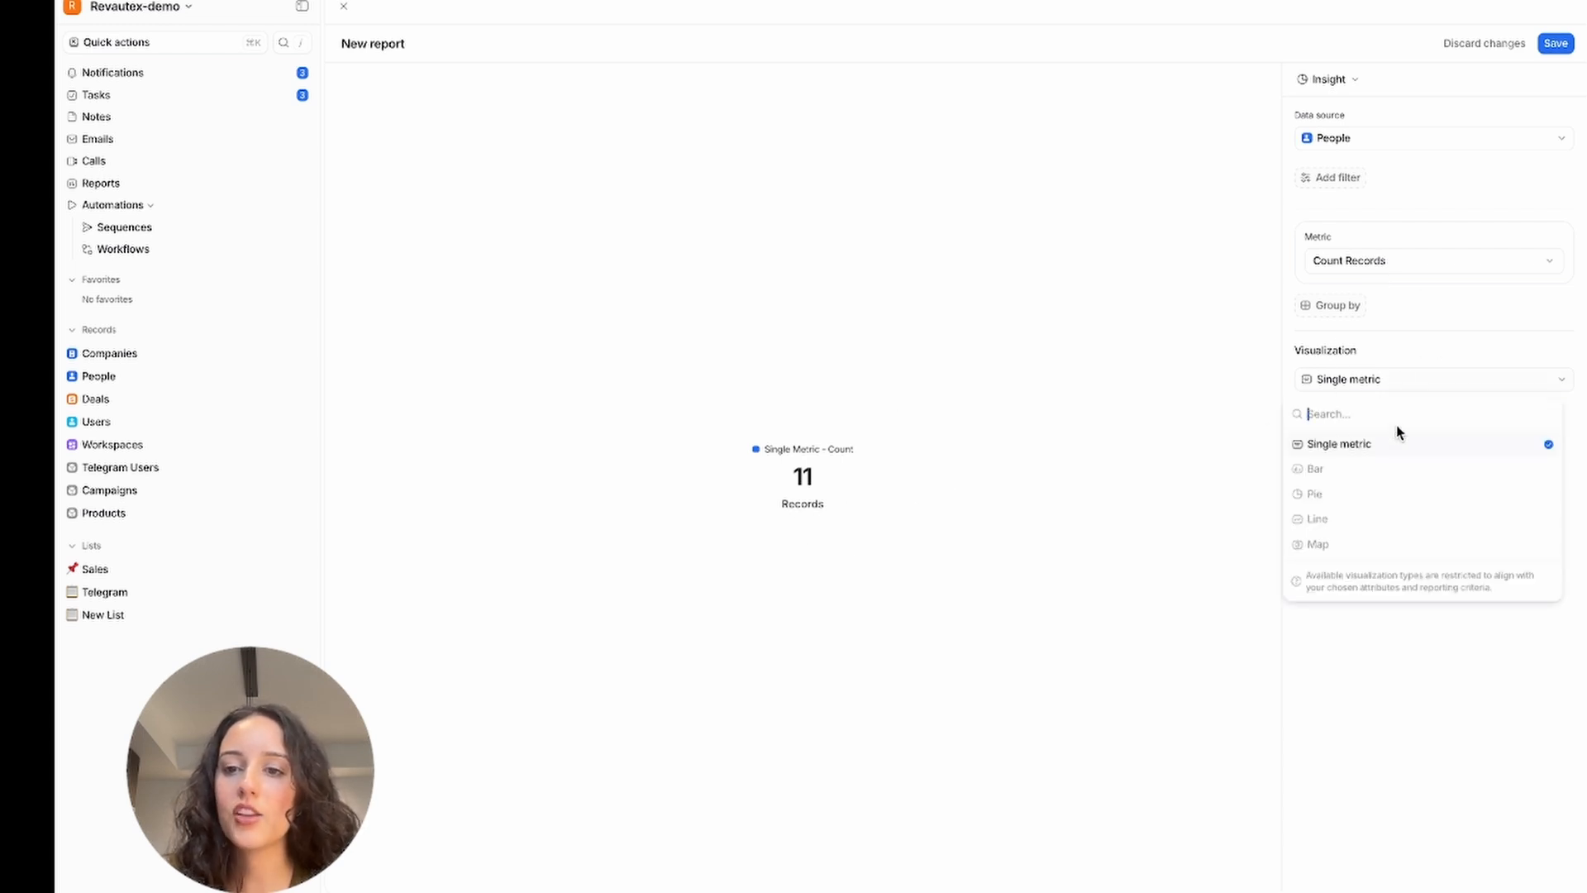
pyautogui.click(1409, 378)
pyautogui.click(1353, 308)
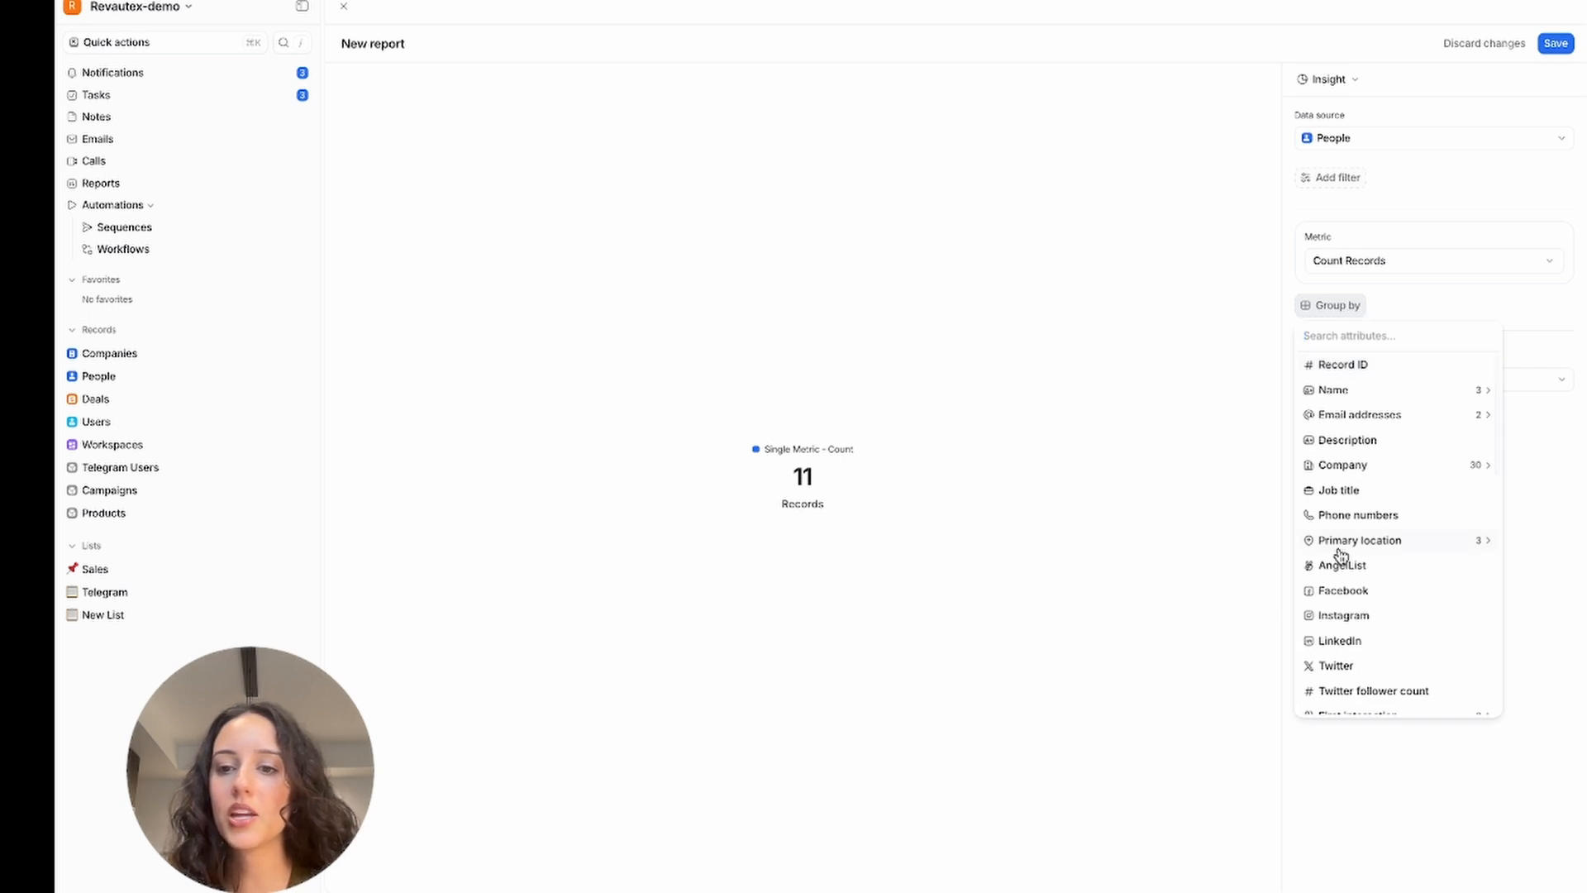
pyautogui.scroll(-10, 1407, 674)
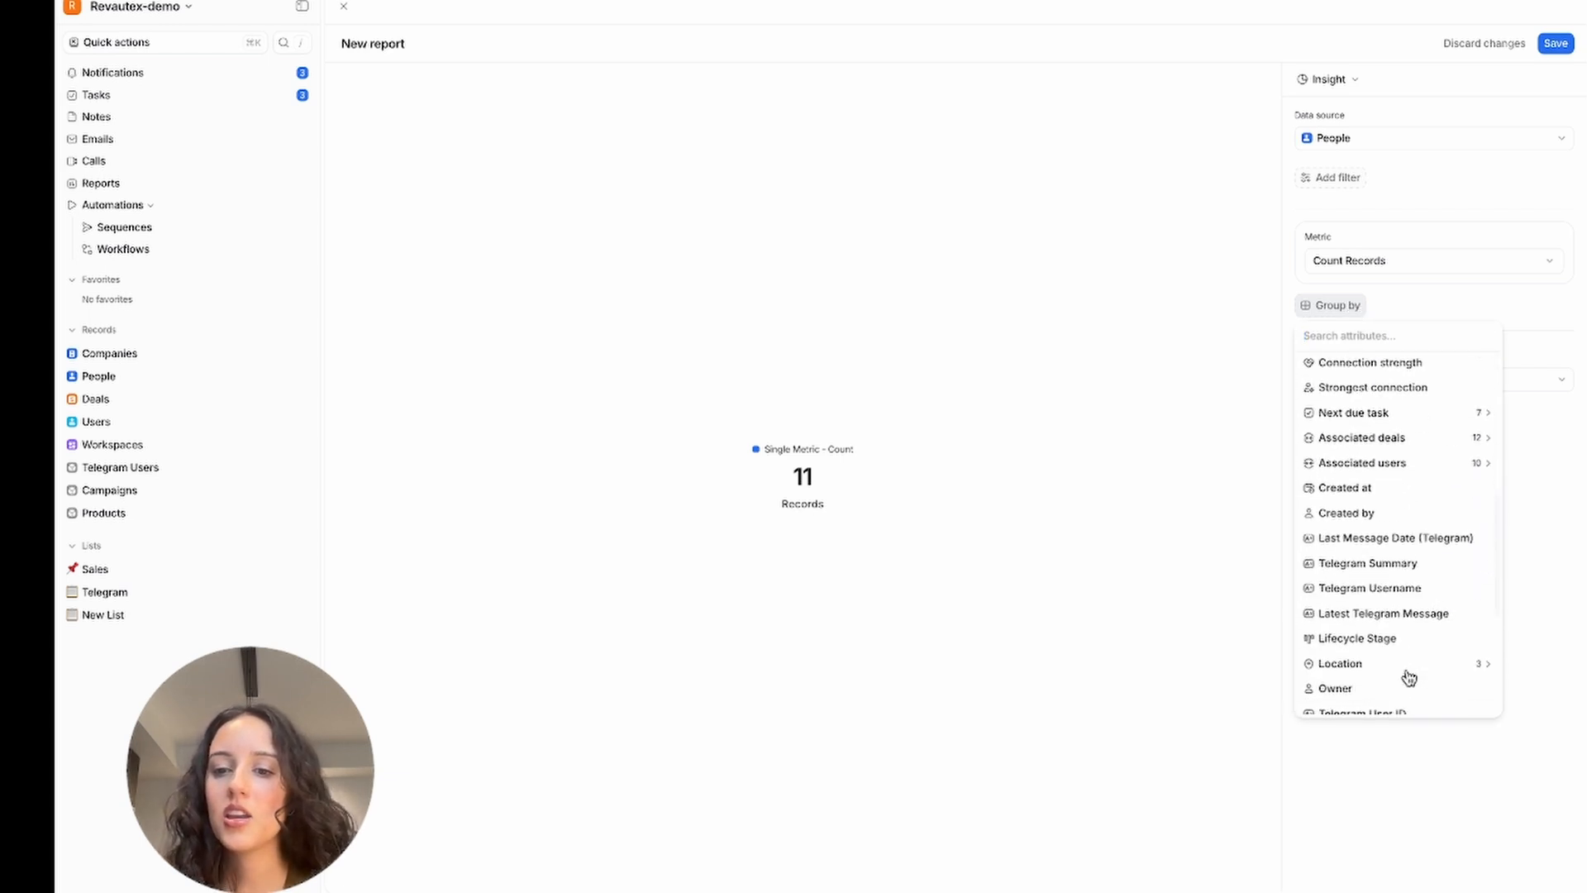
pyautogui.click(1387, 486)
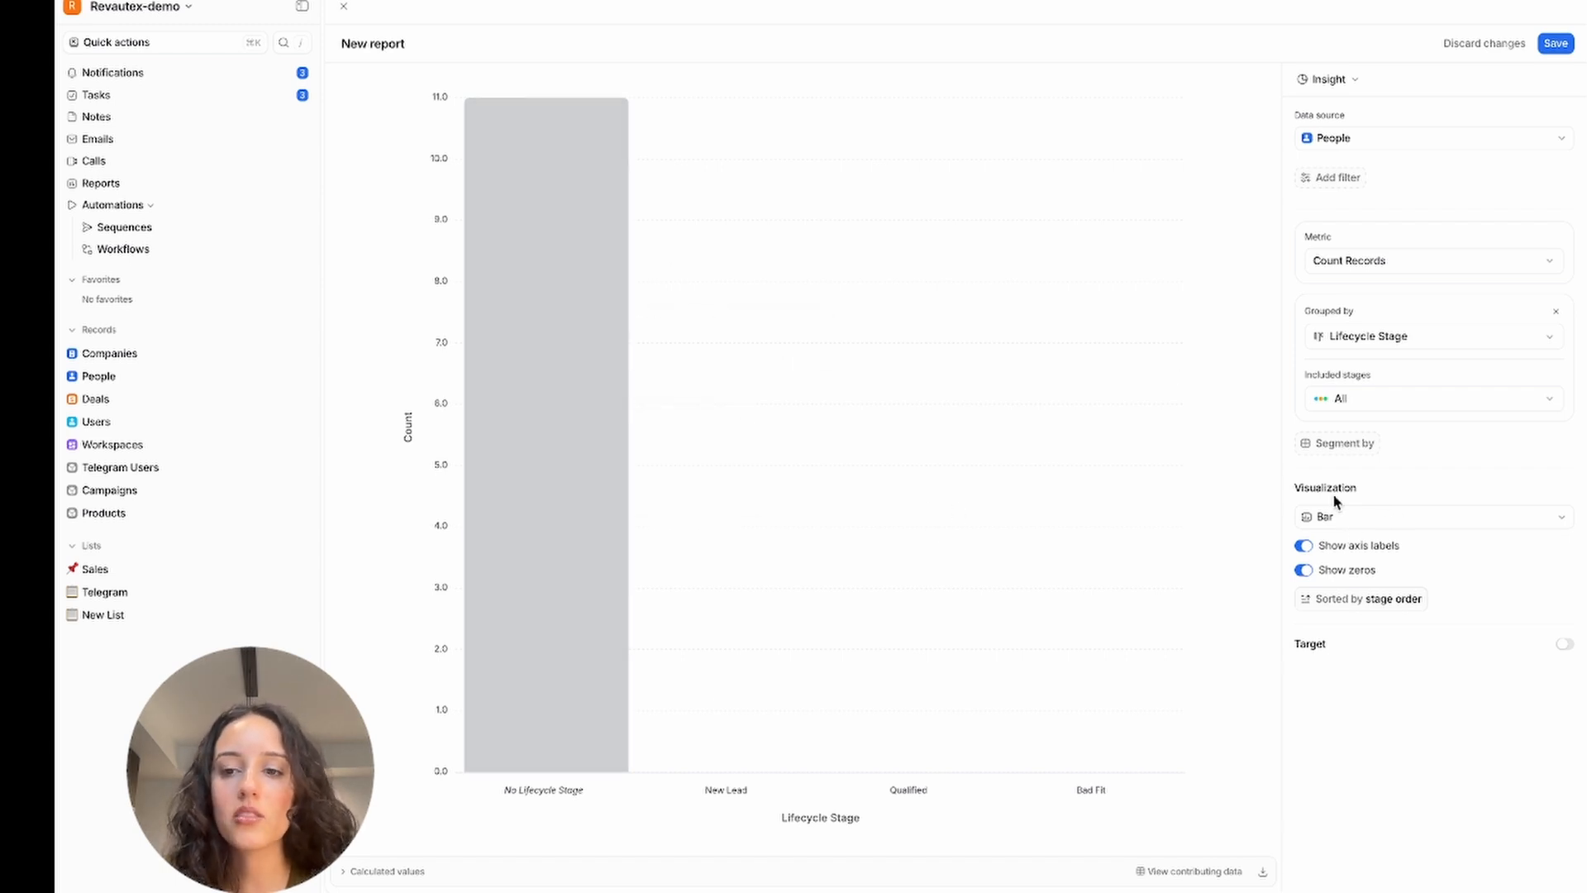
# Try the Pie and Line visualizations on the People report grouped by Lifecycle Stage.
pyautogui.click(1381, 520)
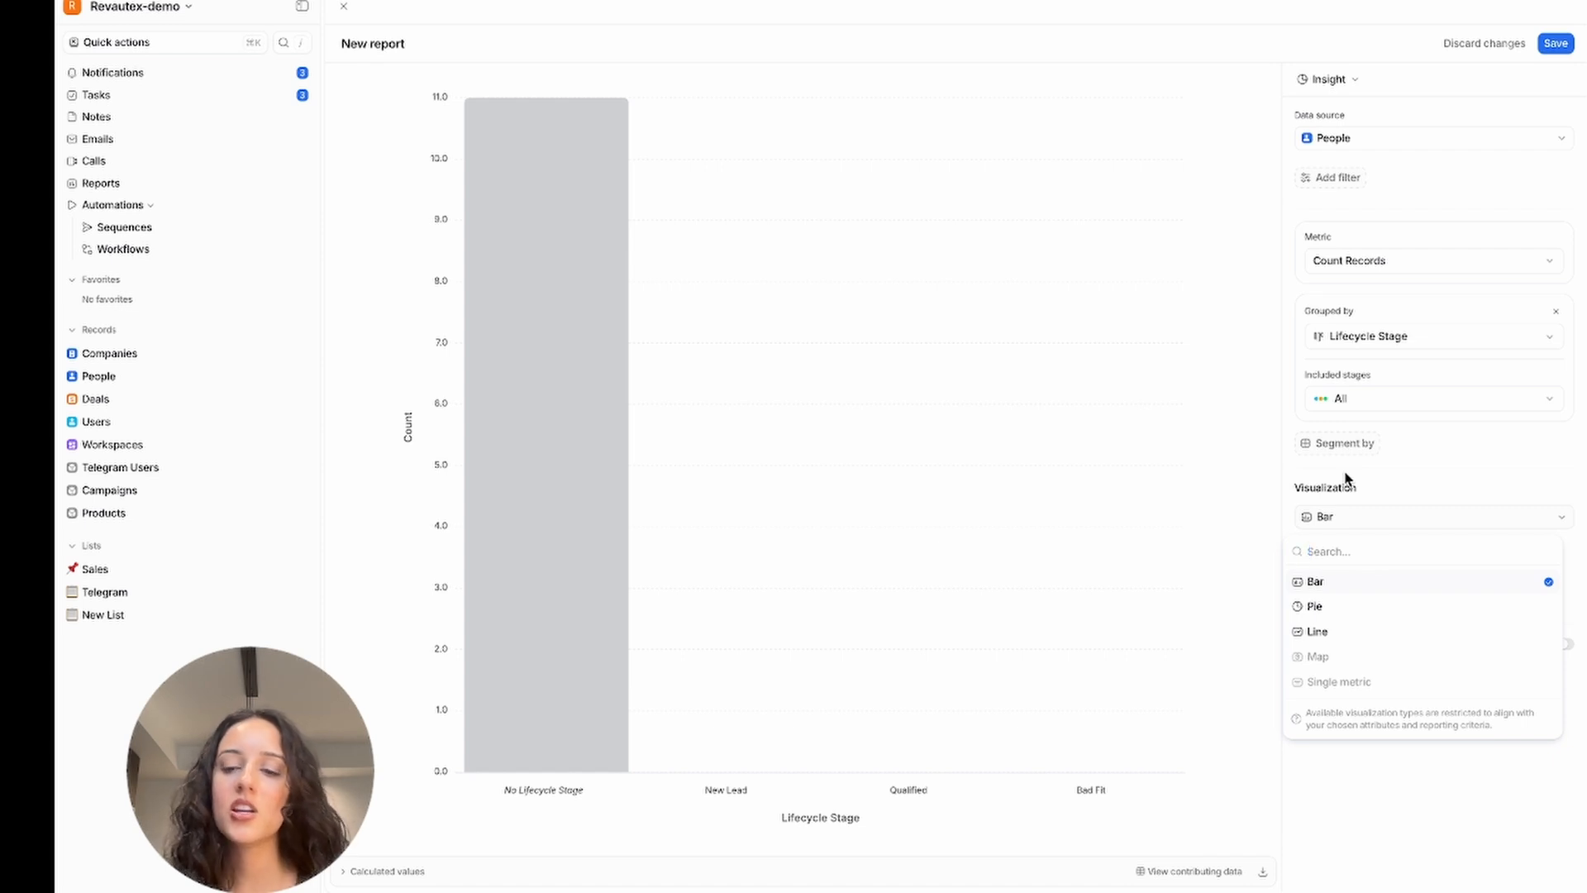
pyautogui.click(1341, 607)
pyautogui.click(1361, 526)
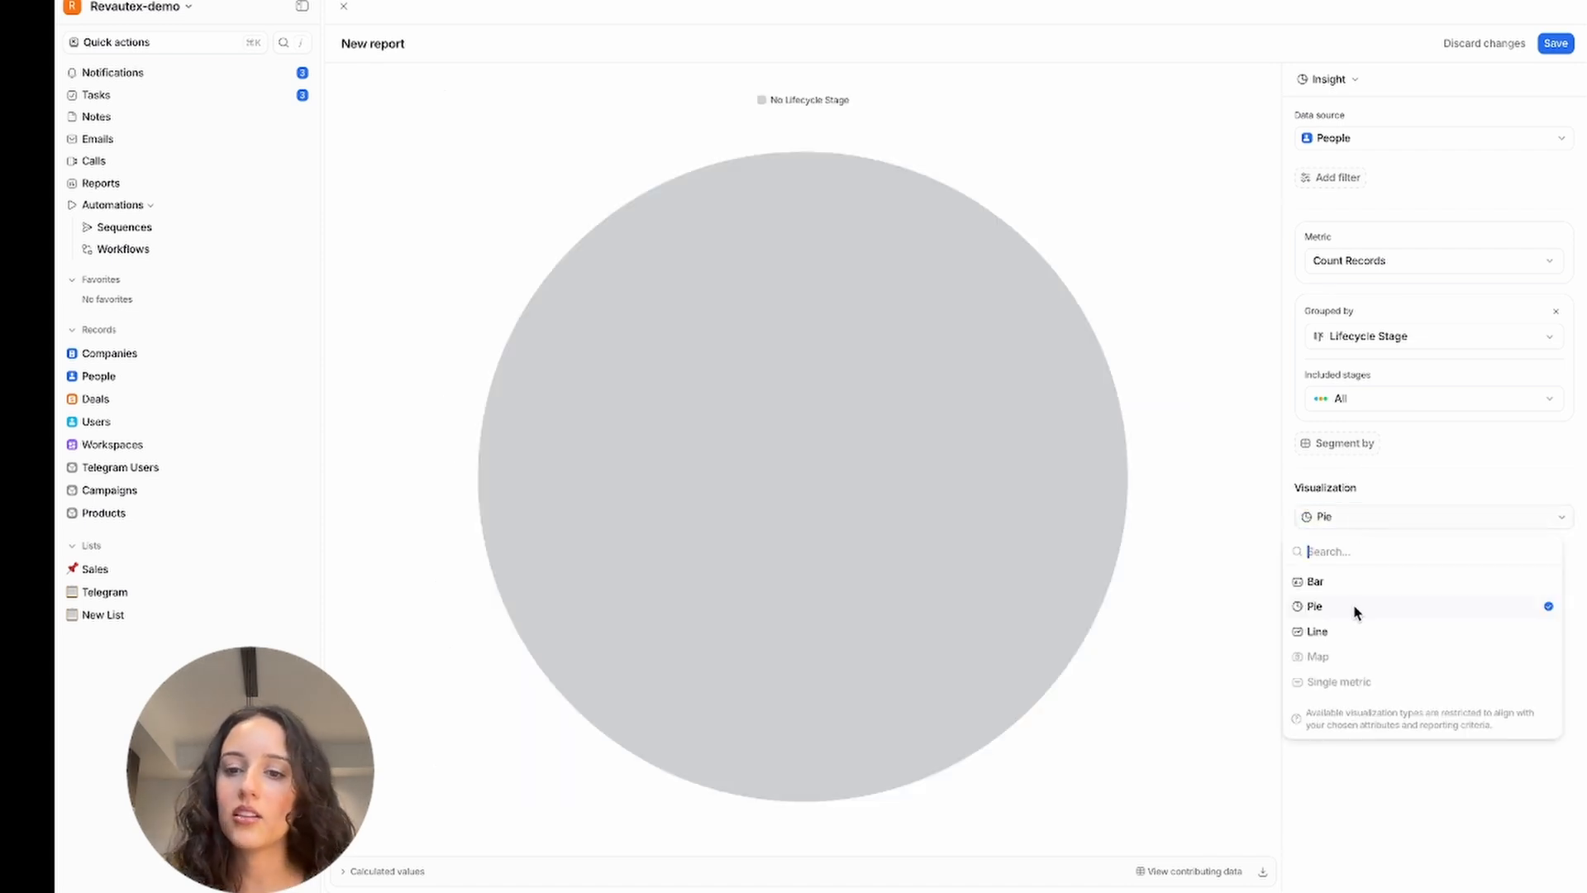
pyautogui.click(1339, 632)
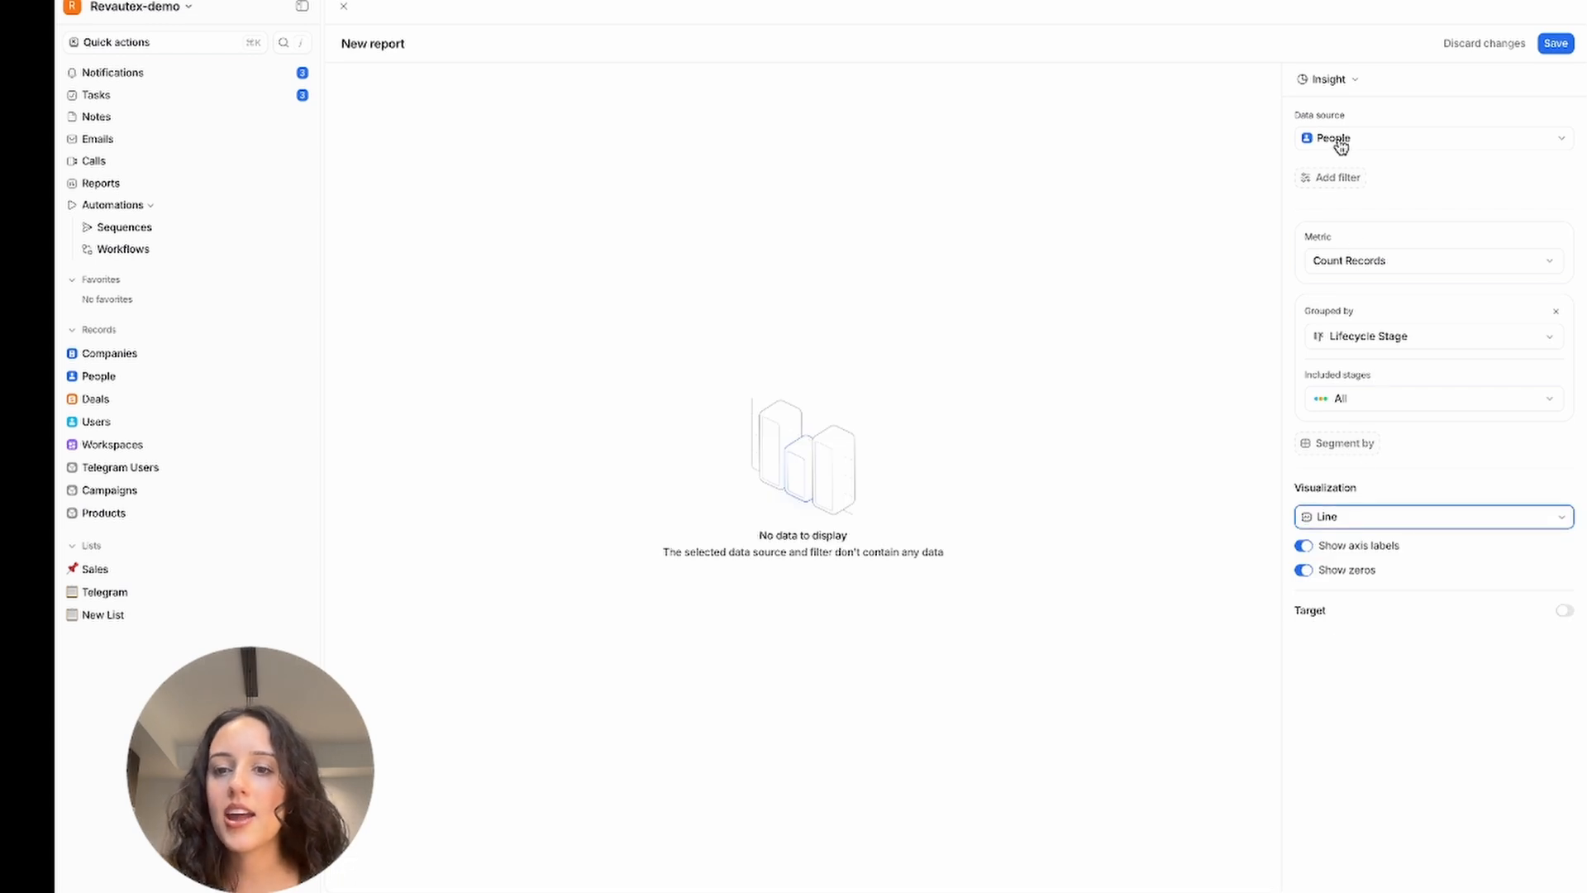
pyautogui.click(1360, 400)
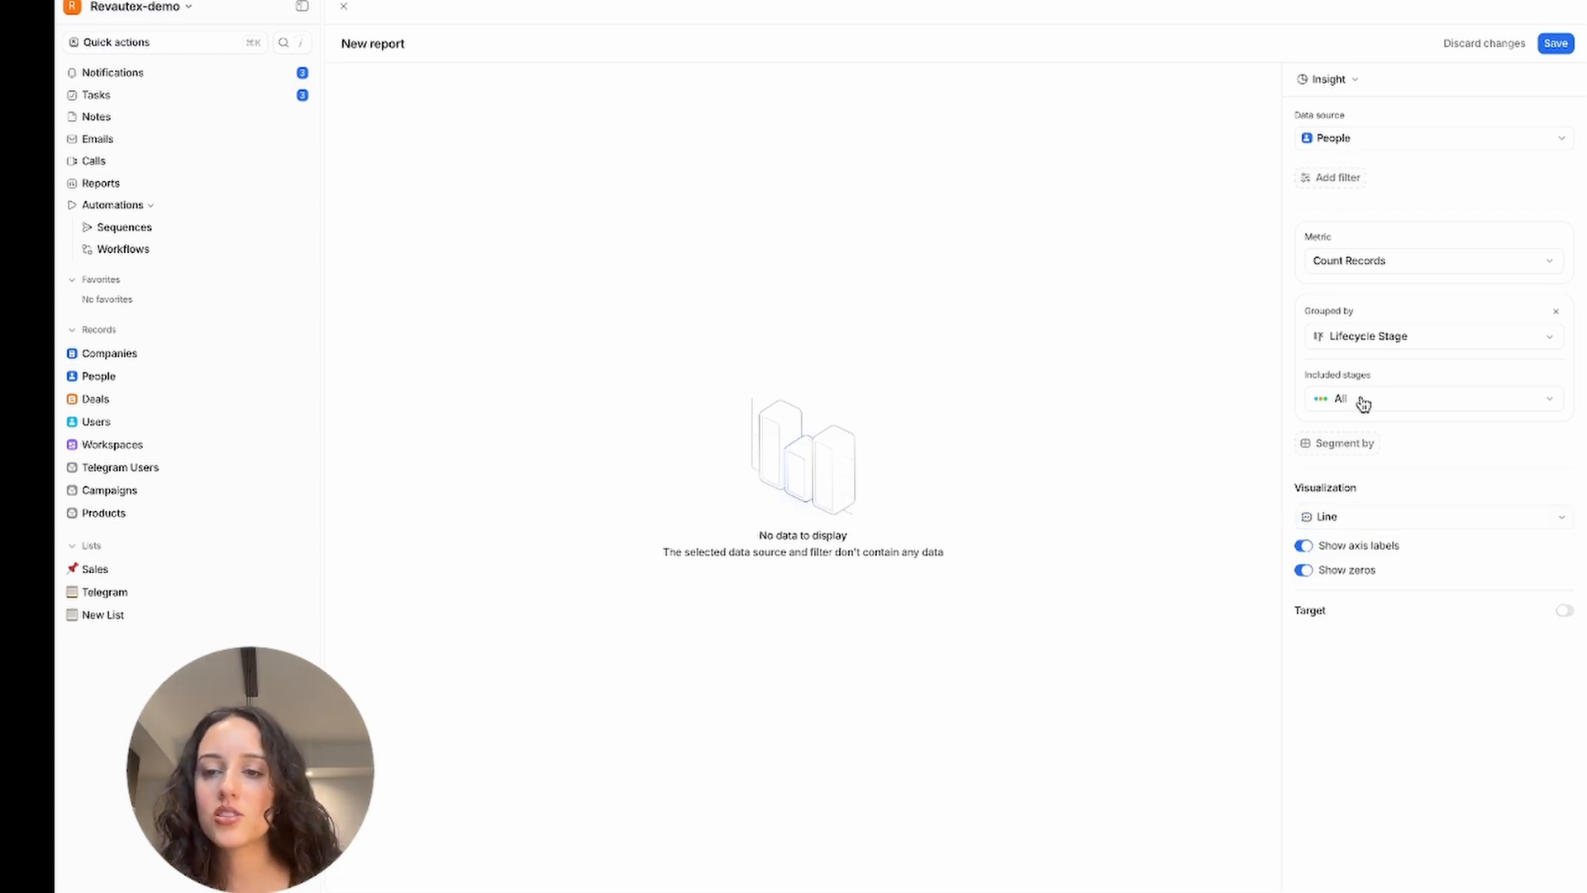
# Change the report's data source to Deals and group the records by Deal stage.
pyautogui.click(1370, 126)
pyautogui.click(1370, 137)
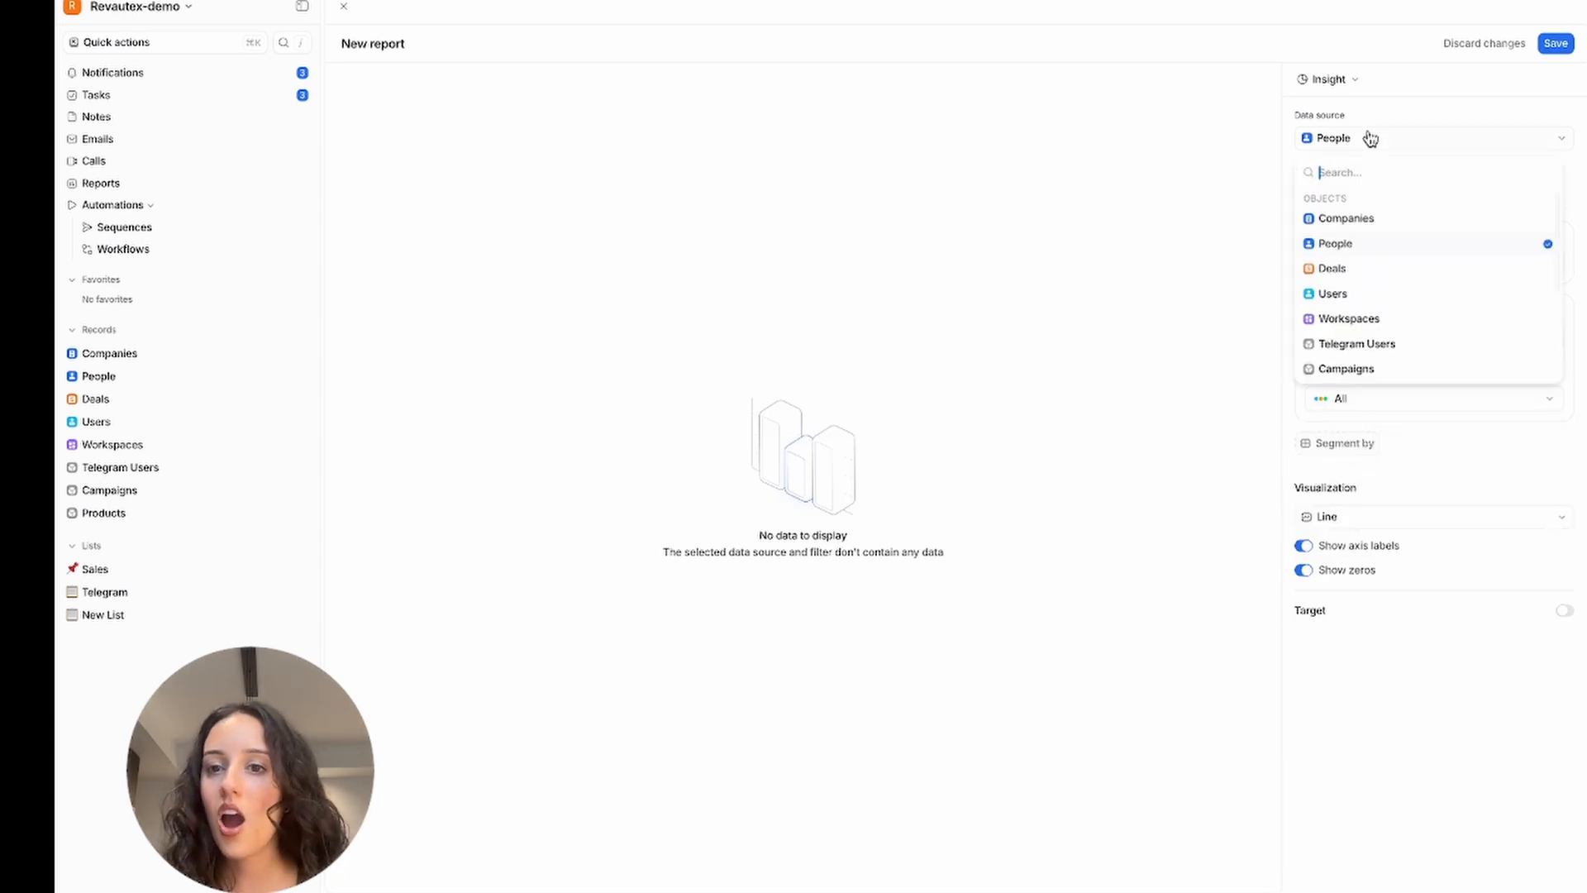
pyautogui.click(1332, 269)
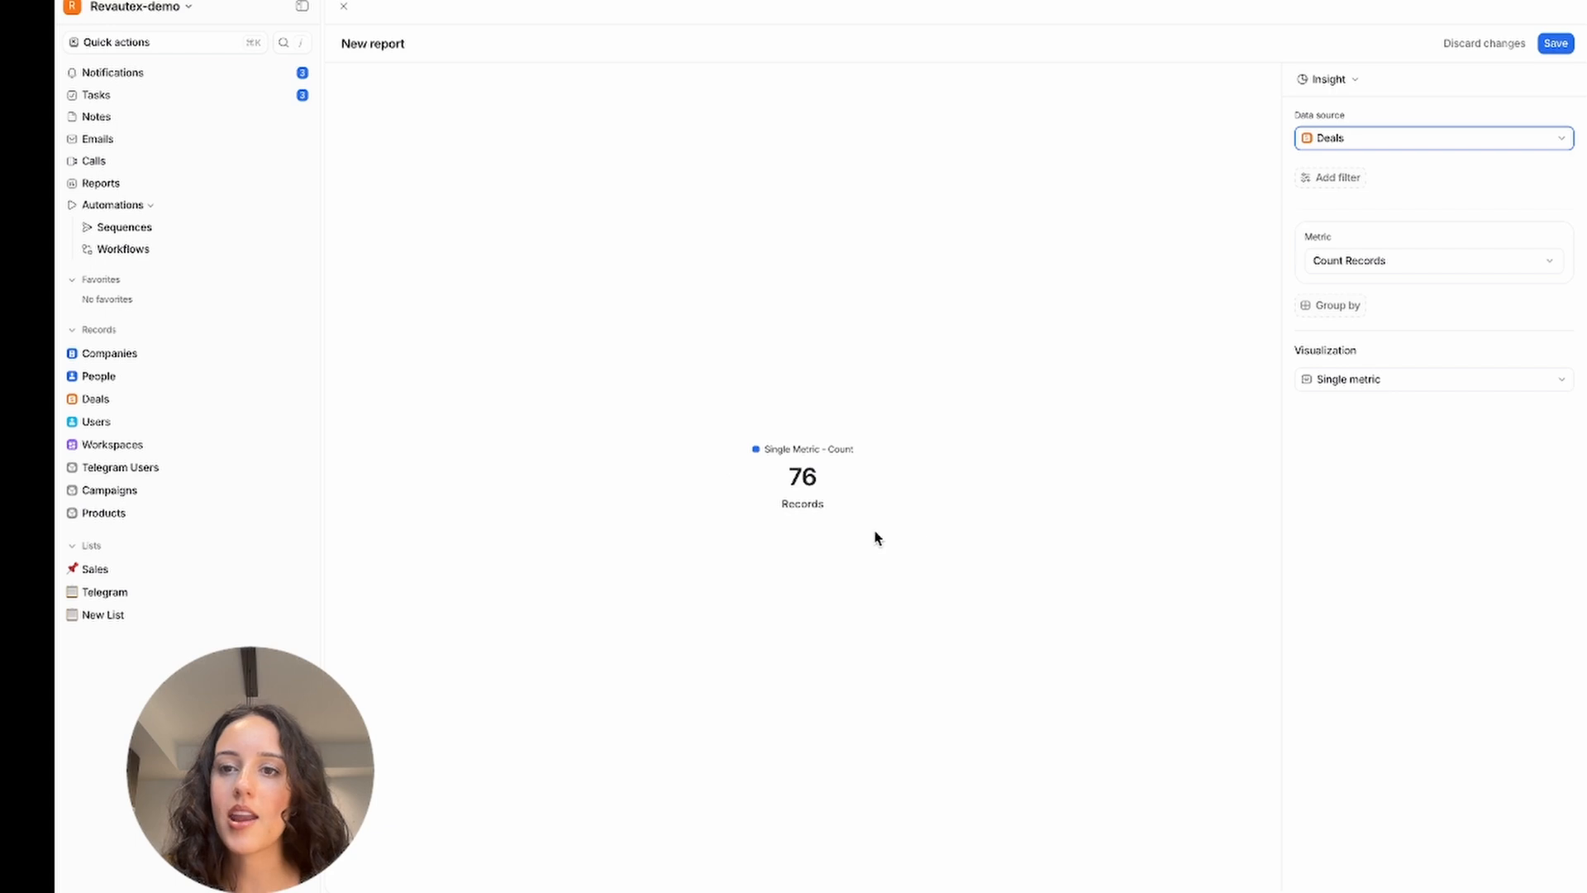
pyautogui.click(1347, 307)
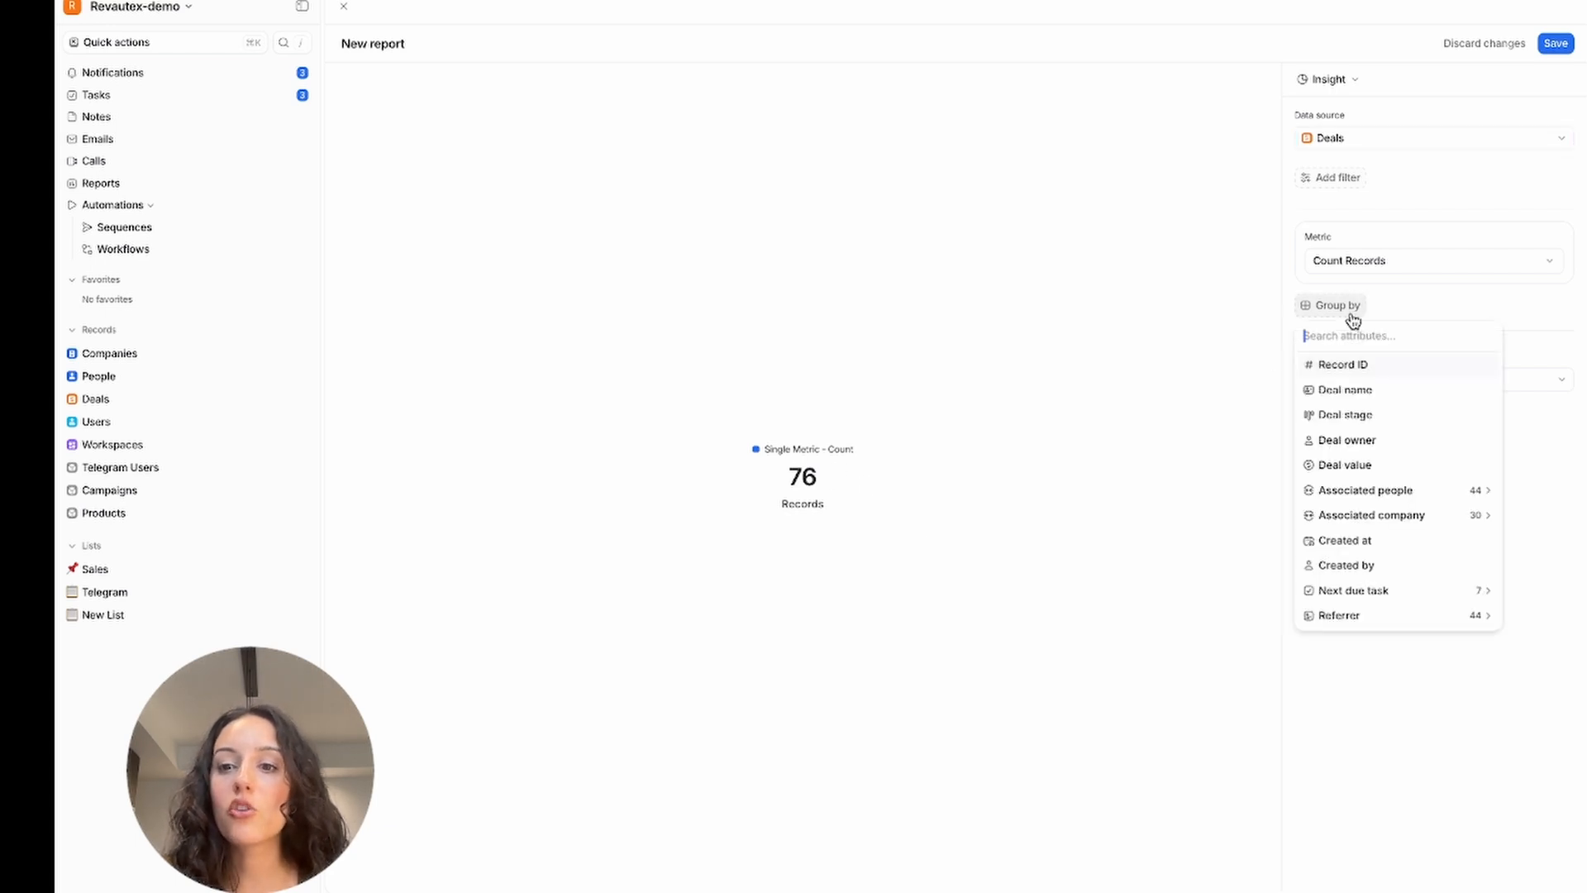
pyautogui.click(1366, 417)
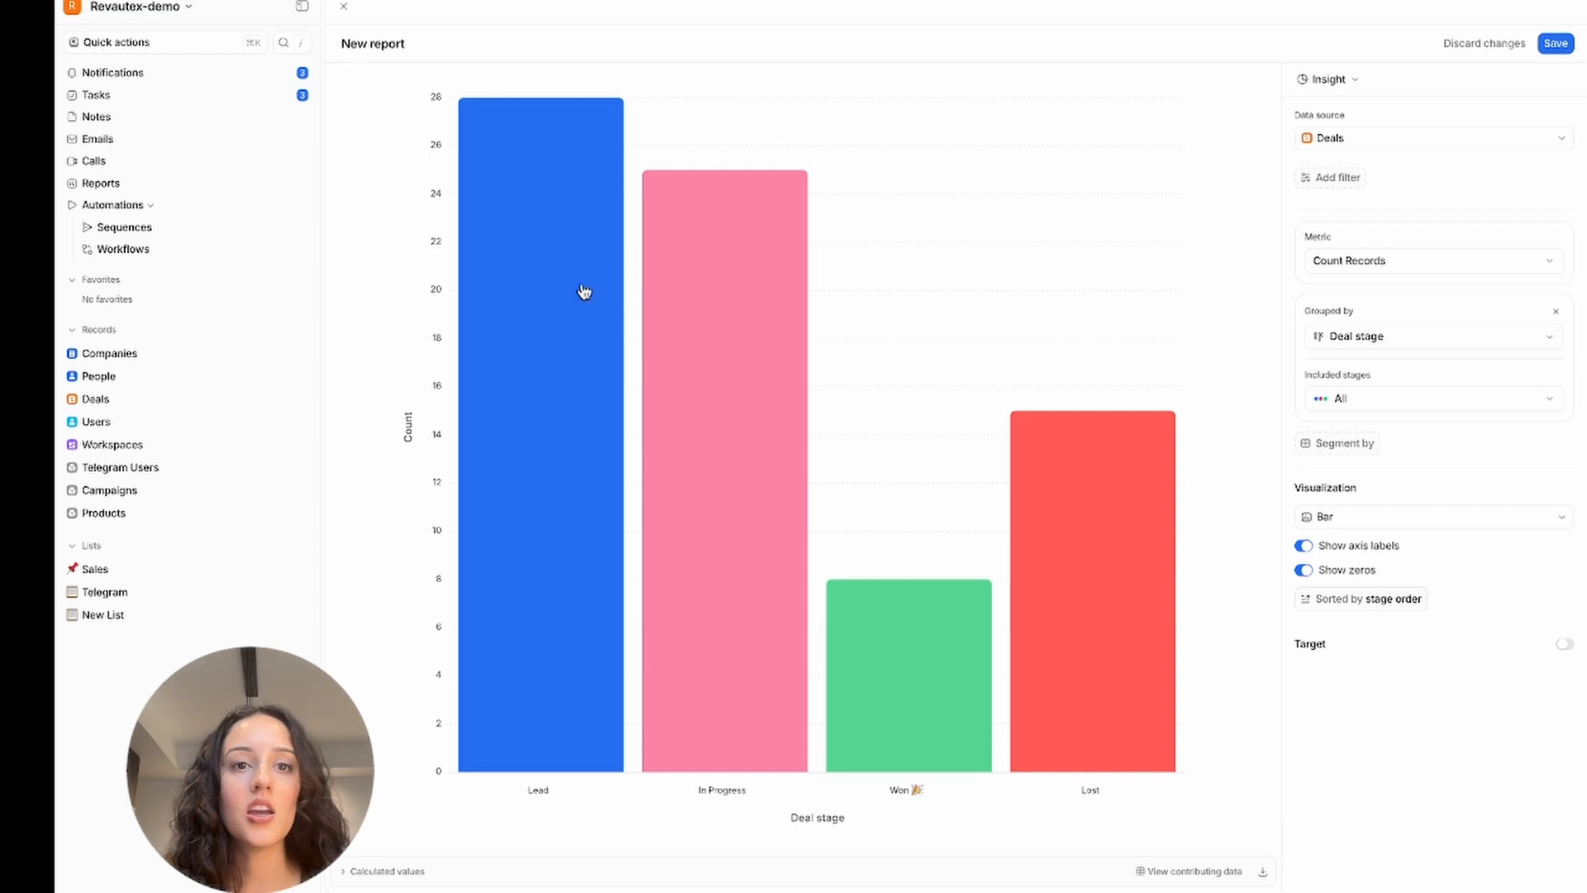
# Segment the deal stage bar chart by Deal owner.
pyautogui.moveTo(540, 283)
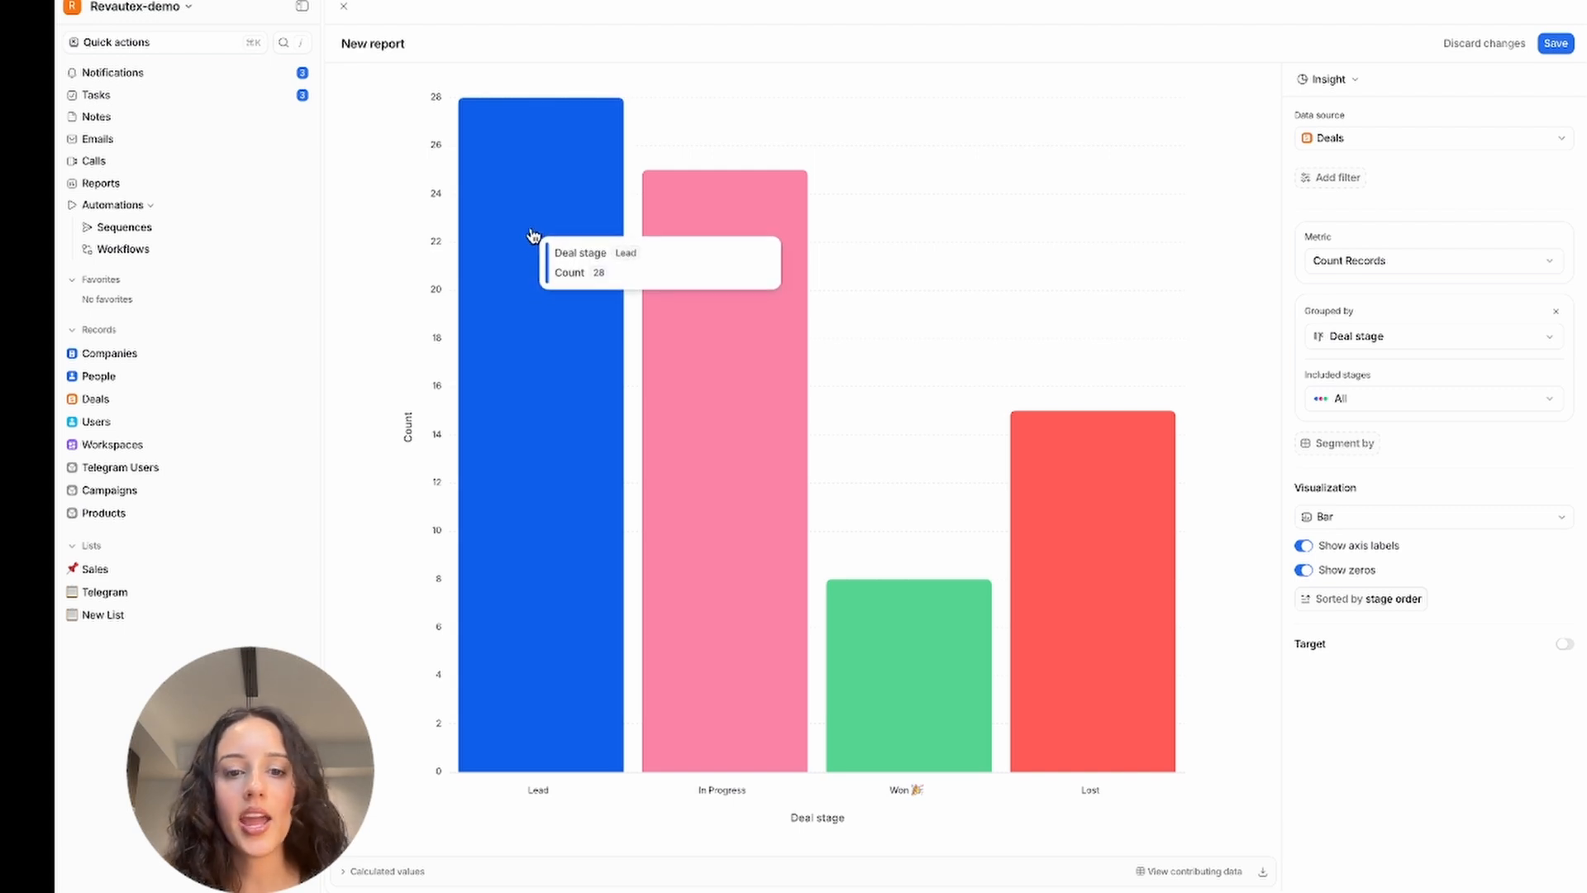
pyautogui.moveTo(684, 291)
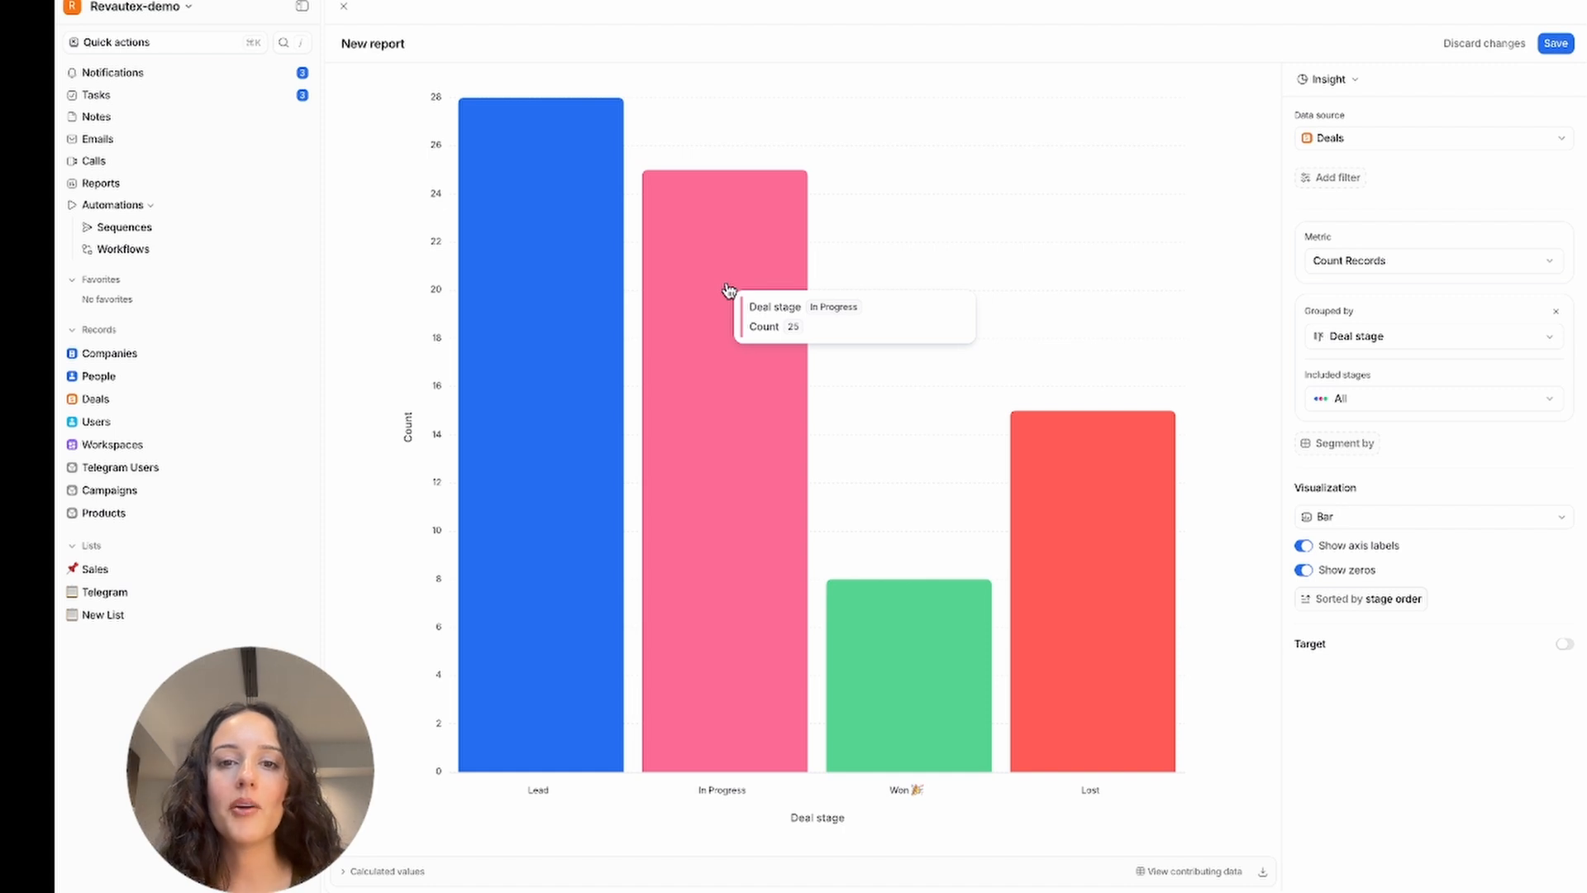
pyautogui.moveTo(984, 674)
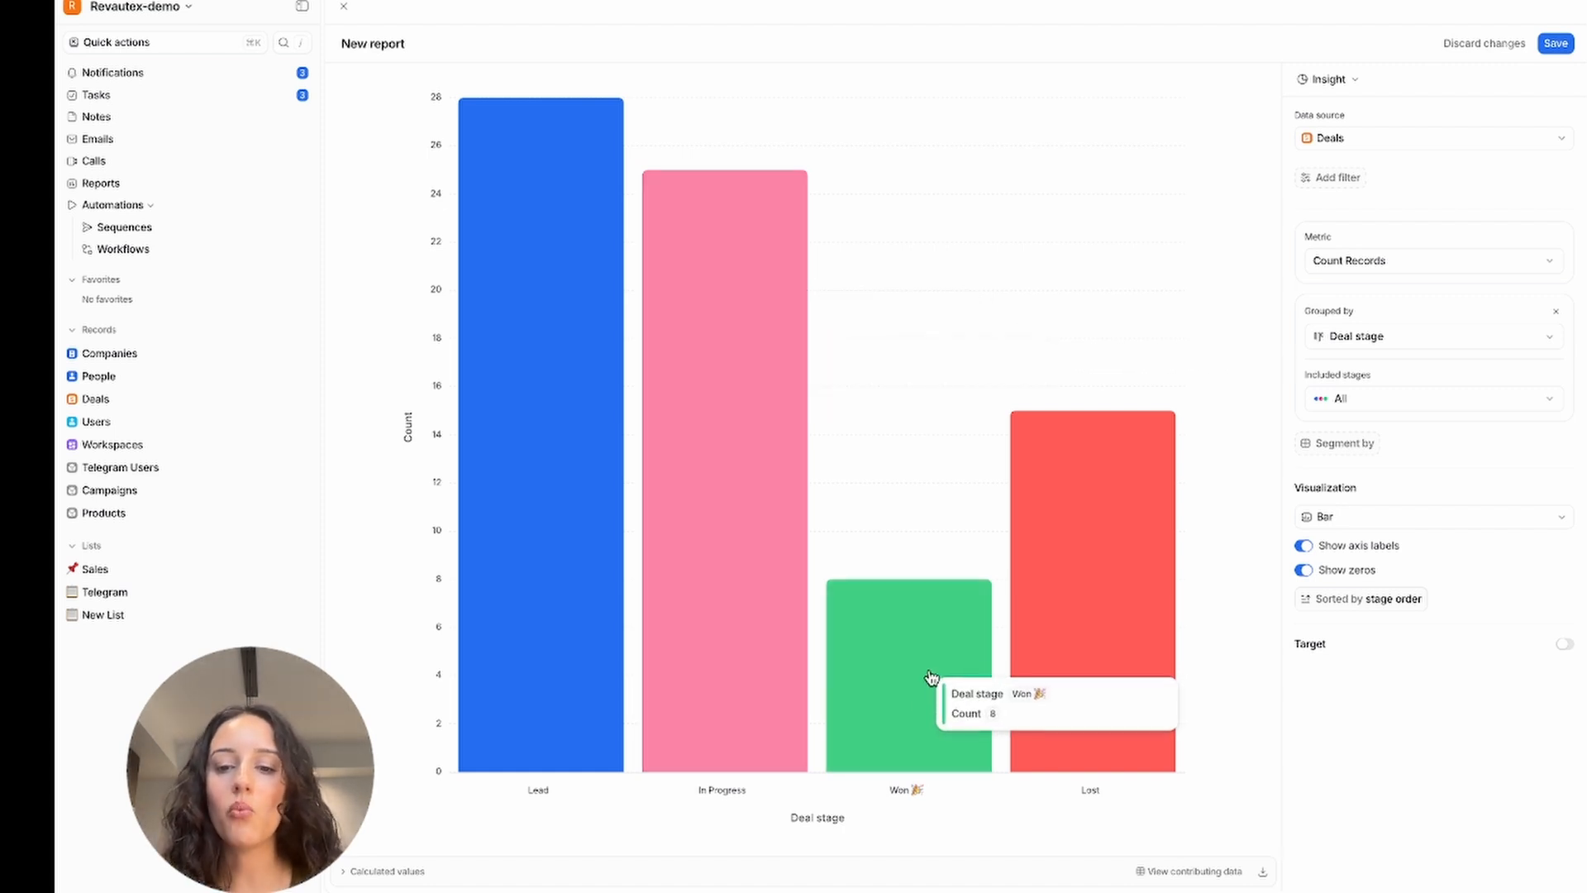
pyautogui.moveTo(1097, 604)
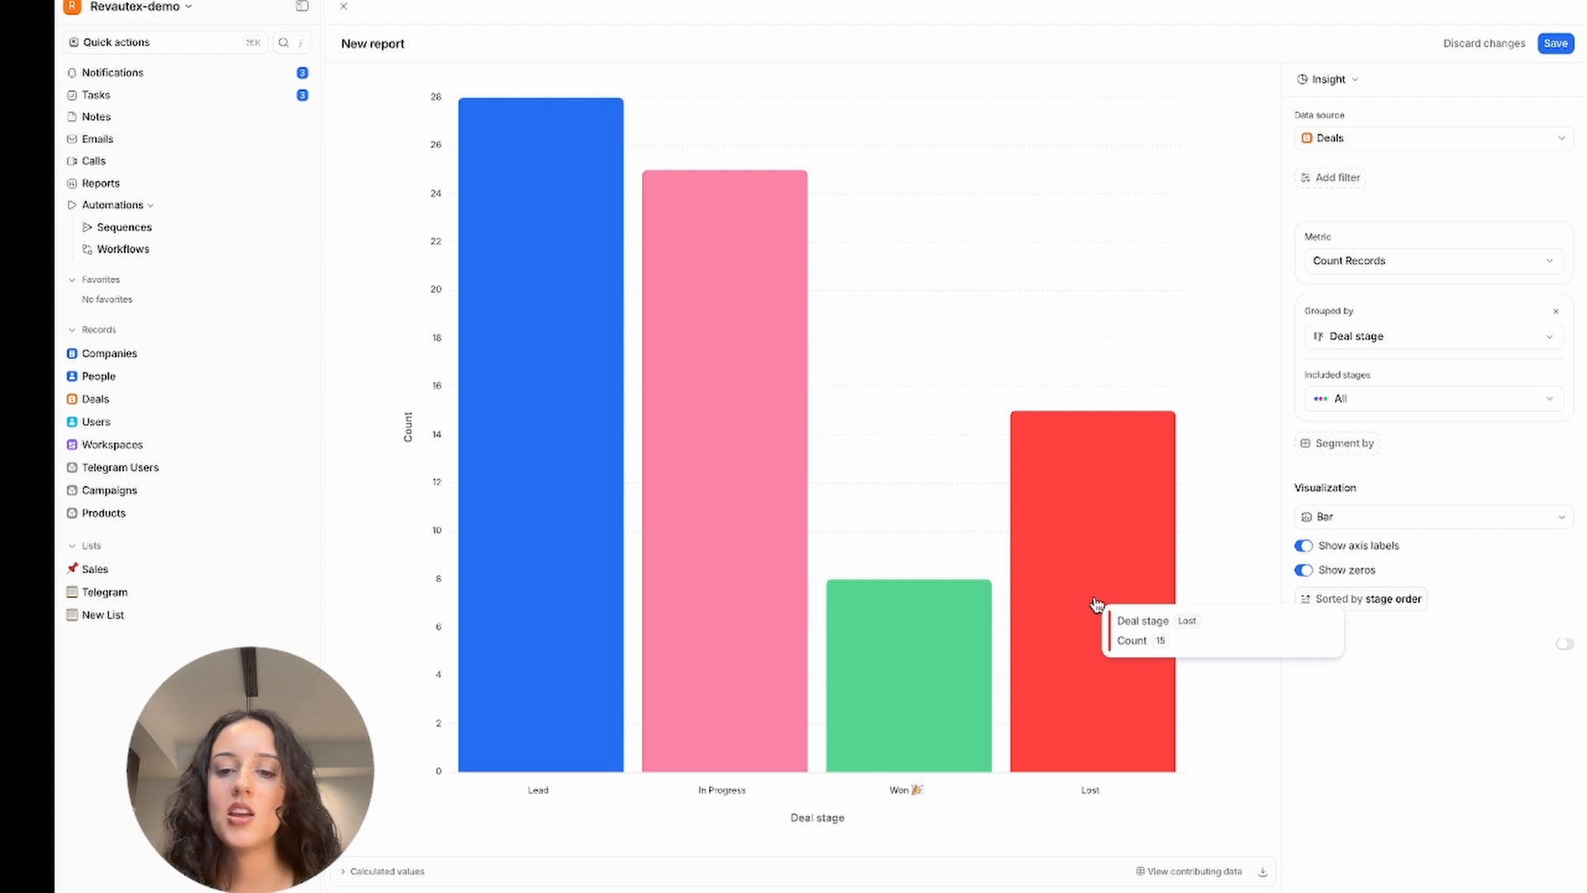
pyautogui.click(1356, 451)
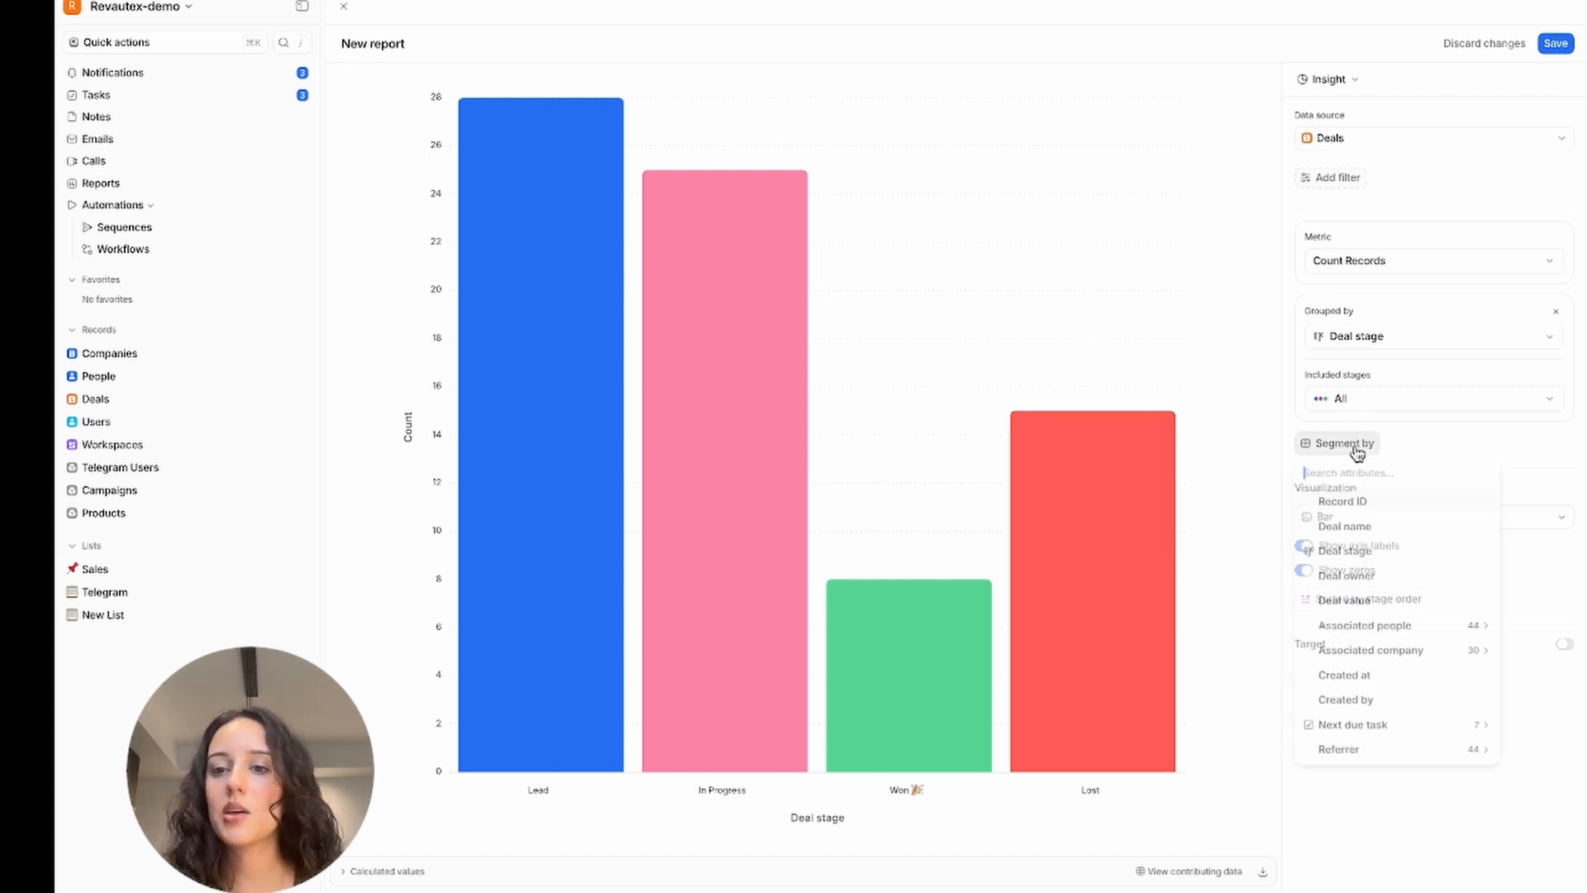
pyautogui.click(1353, 581)
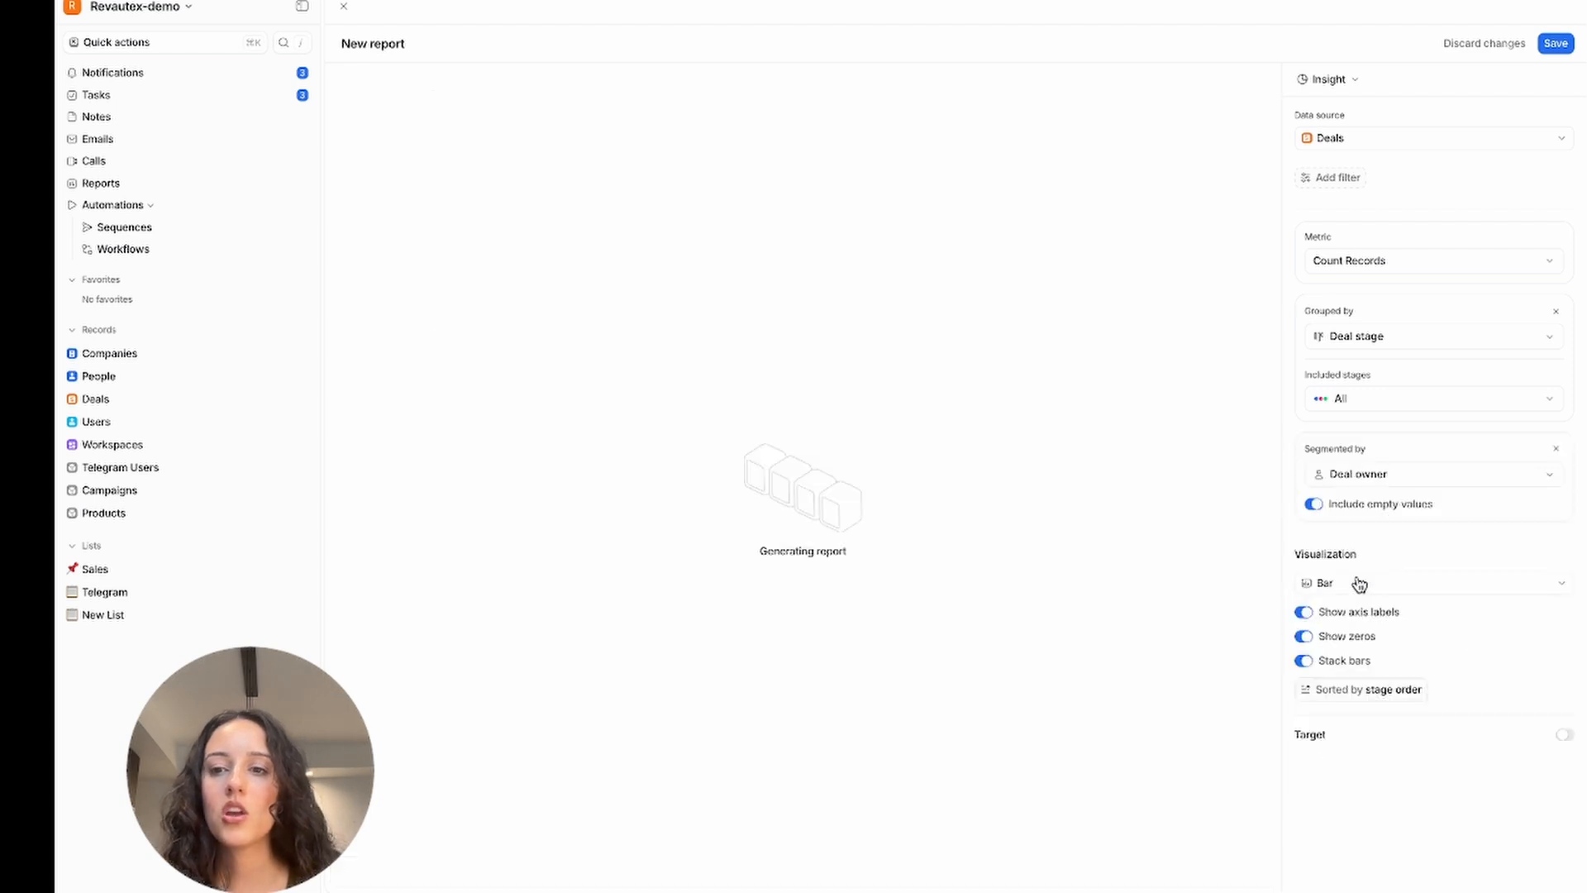
pyautogui.moveTo(1139, 612)
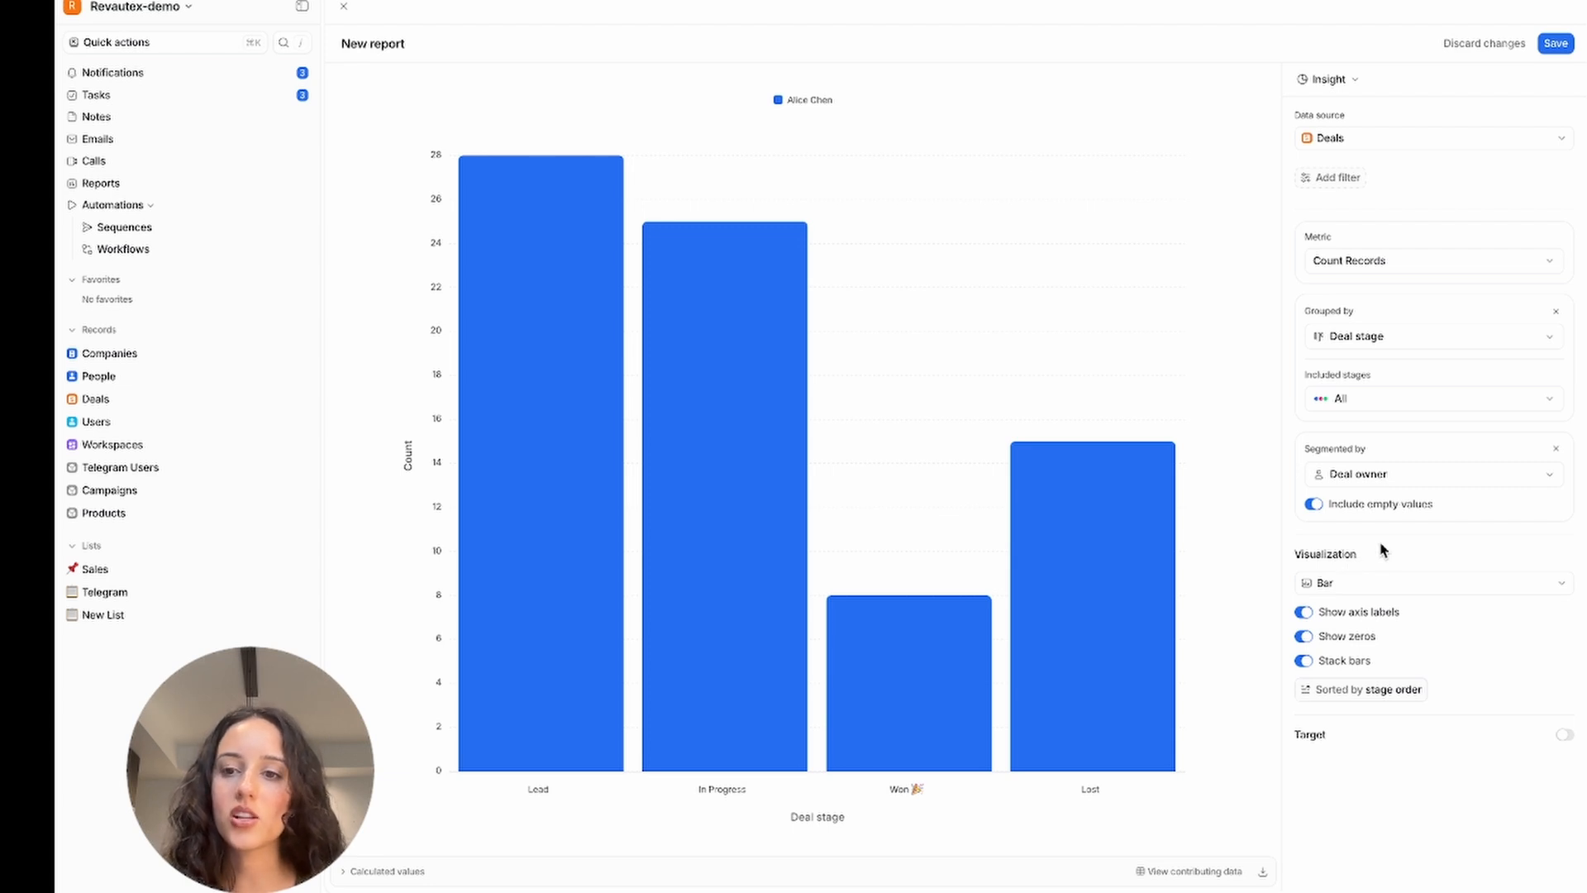
pyautogui.click(1369, 483)
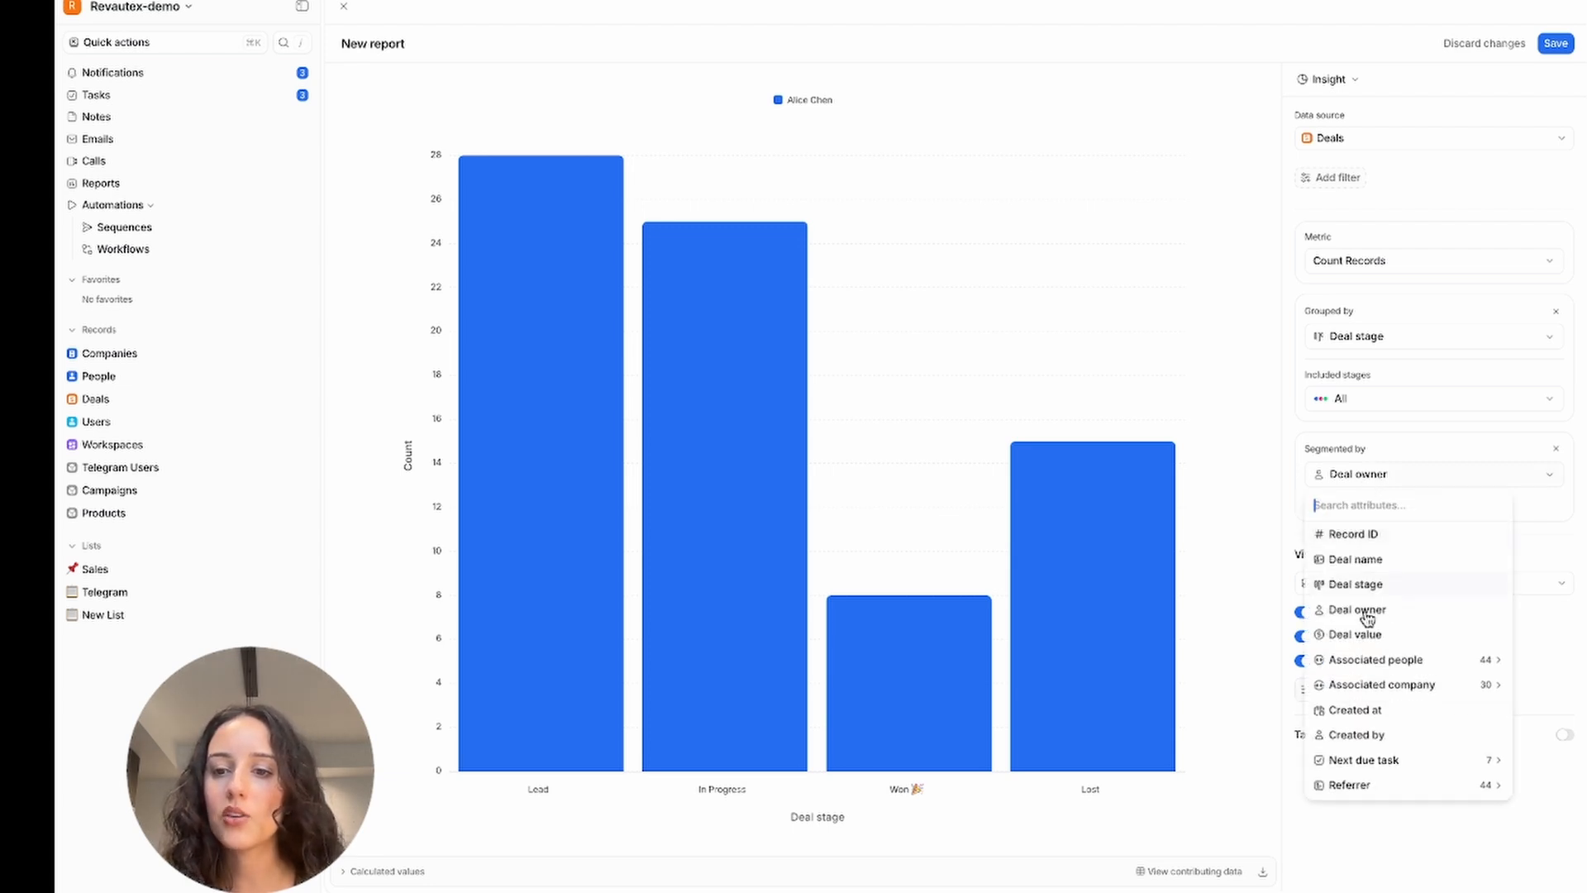
pyautogui.click(1452, 433)
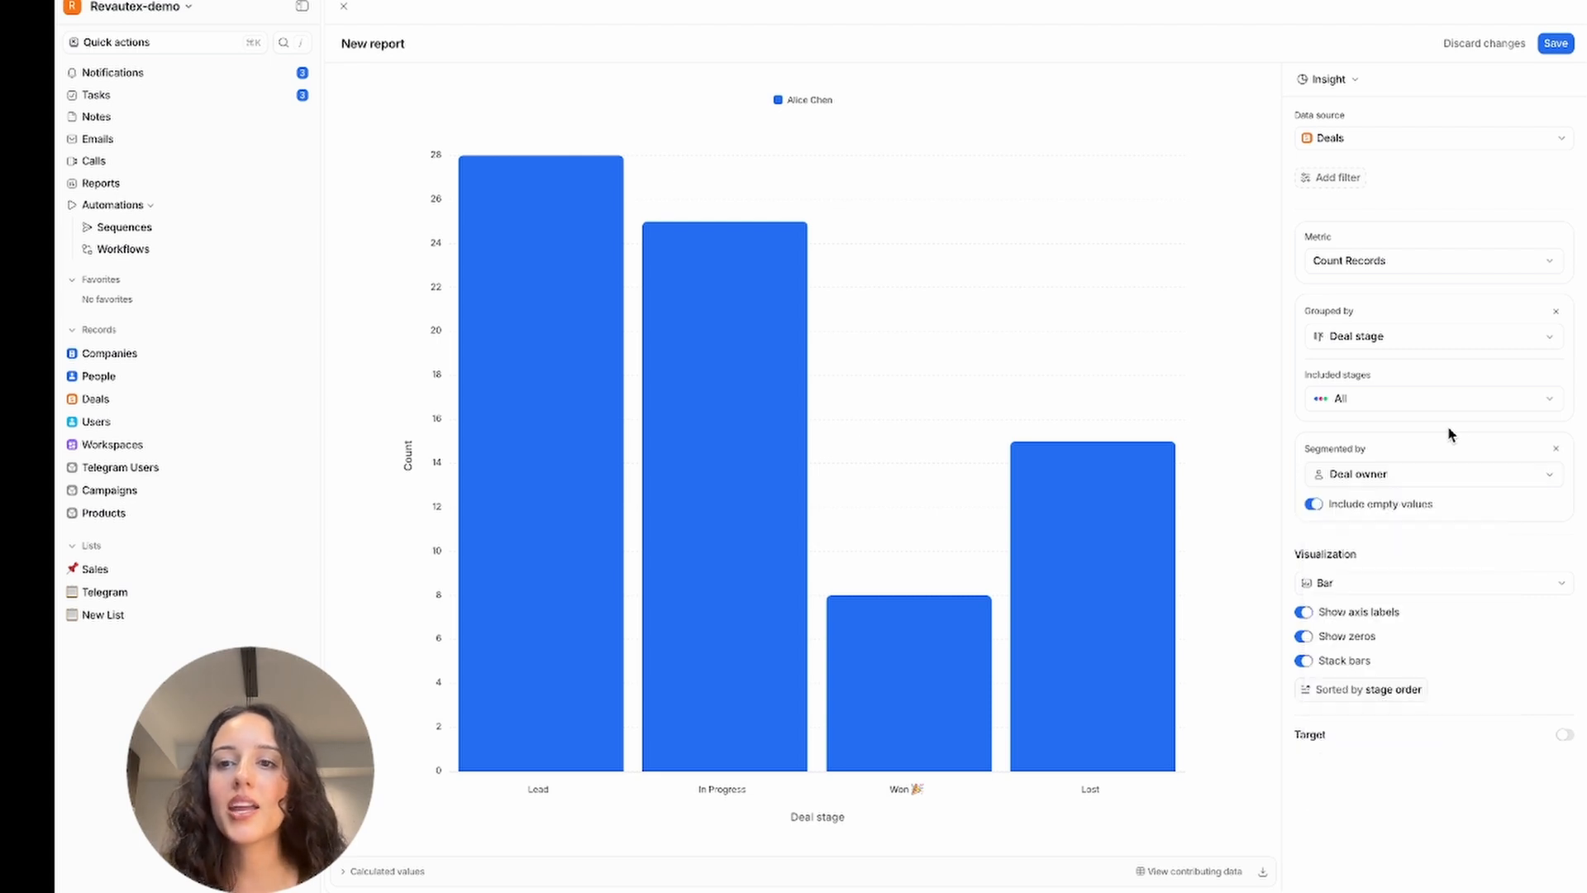
# Switch the report type to Historical values, with Deals as the data source and the sum of Deal value as the metric.
pyautogui.click(1356, 79)
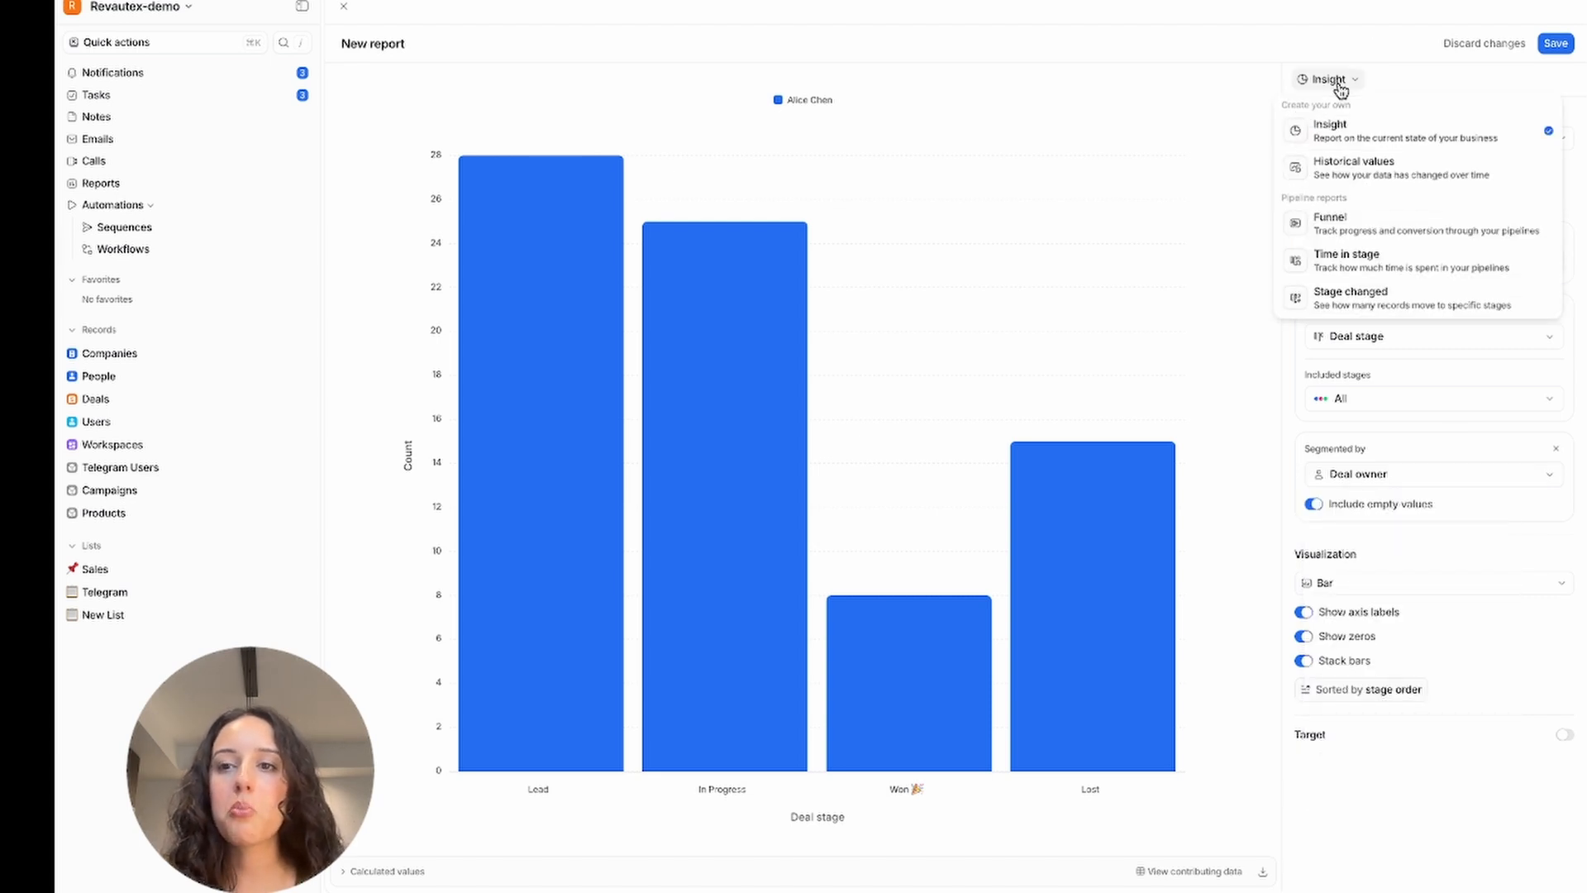
pyautogui.click(1170, 103)
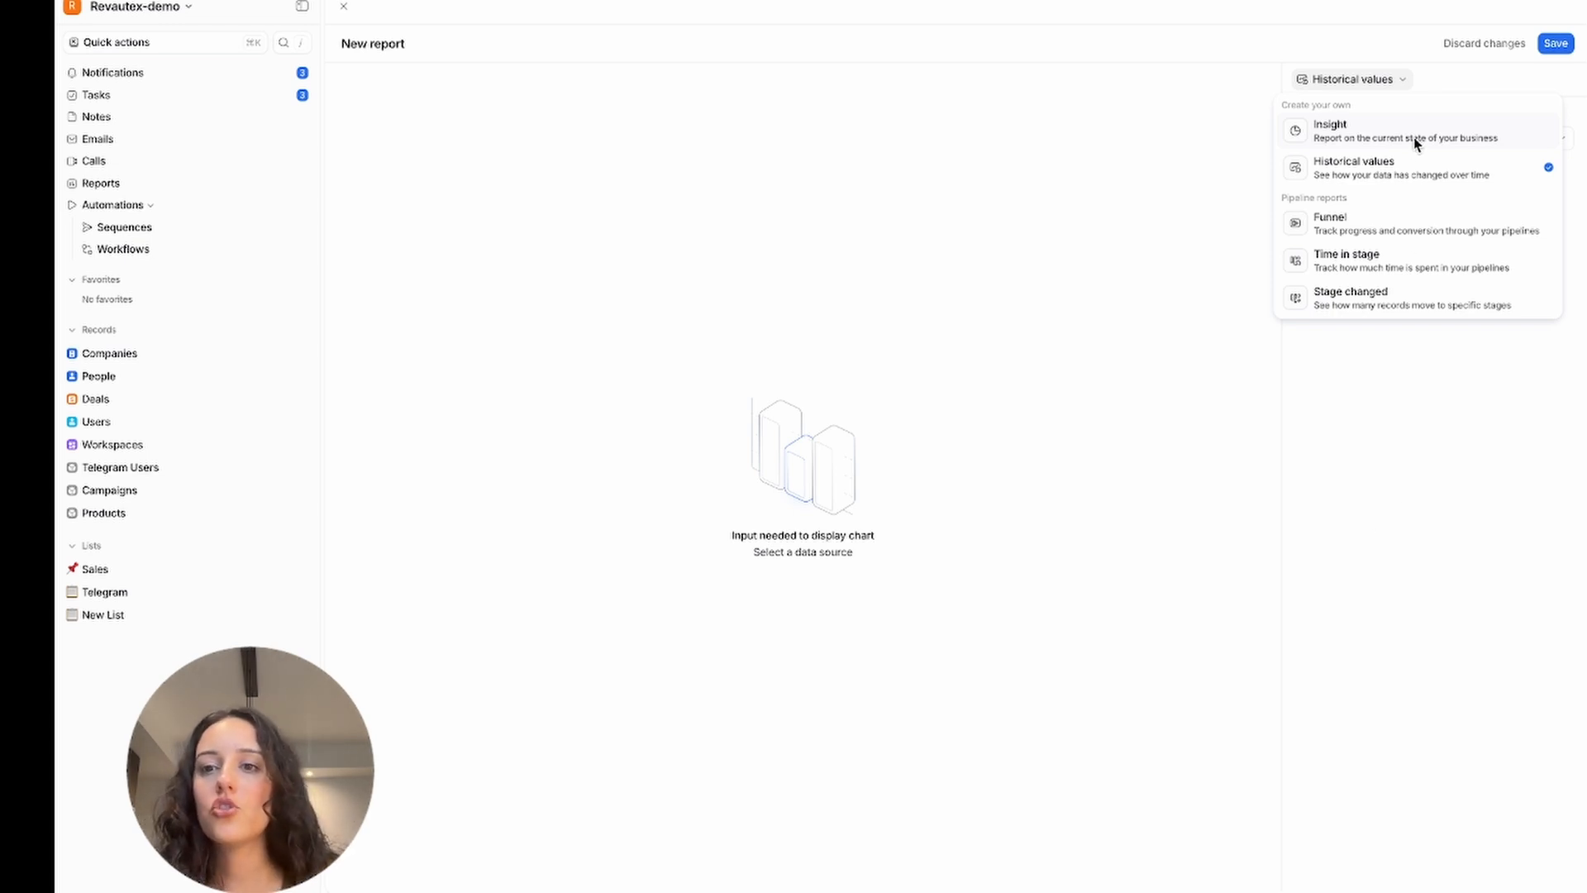
pyautogui.click(1376, 177)
pyautogui.click(1368, 144)
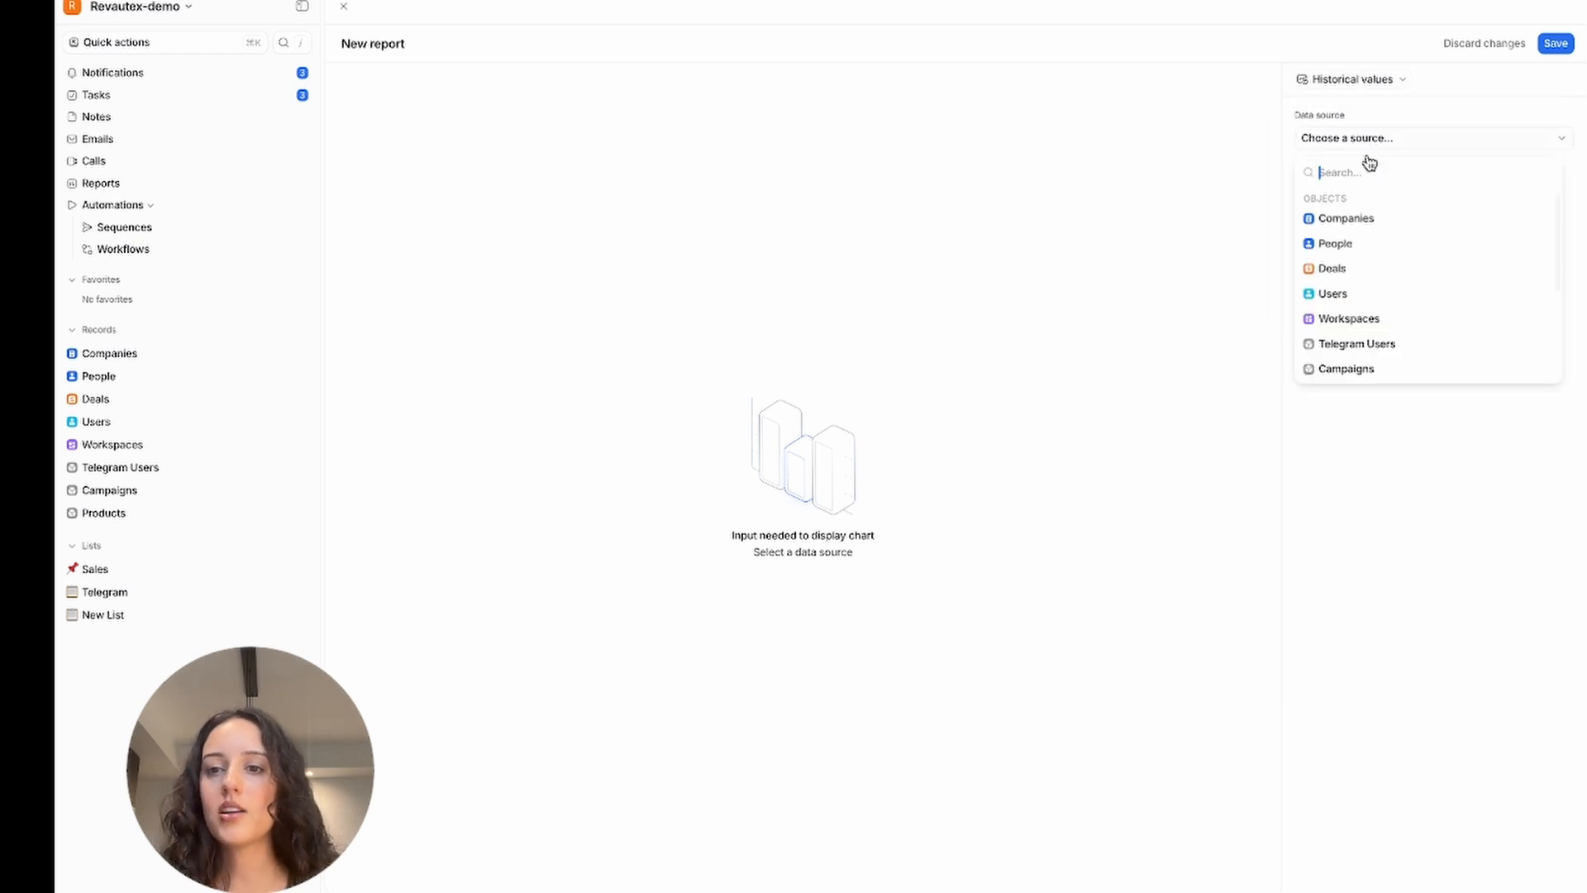
pyautogui.click(1364, 271)
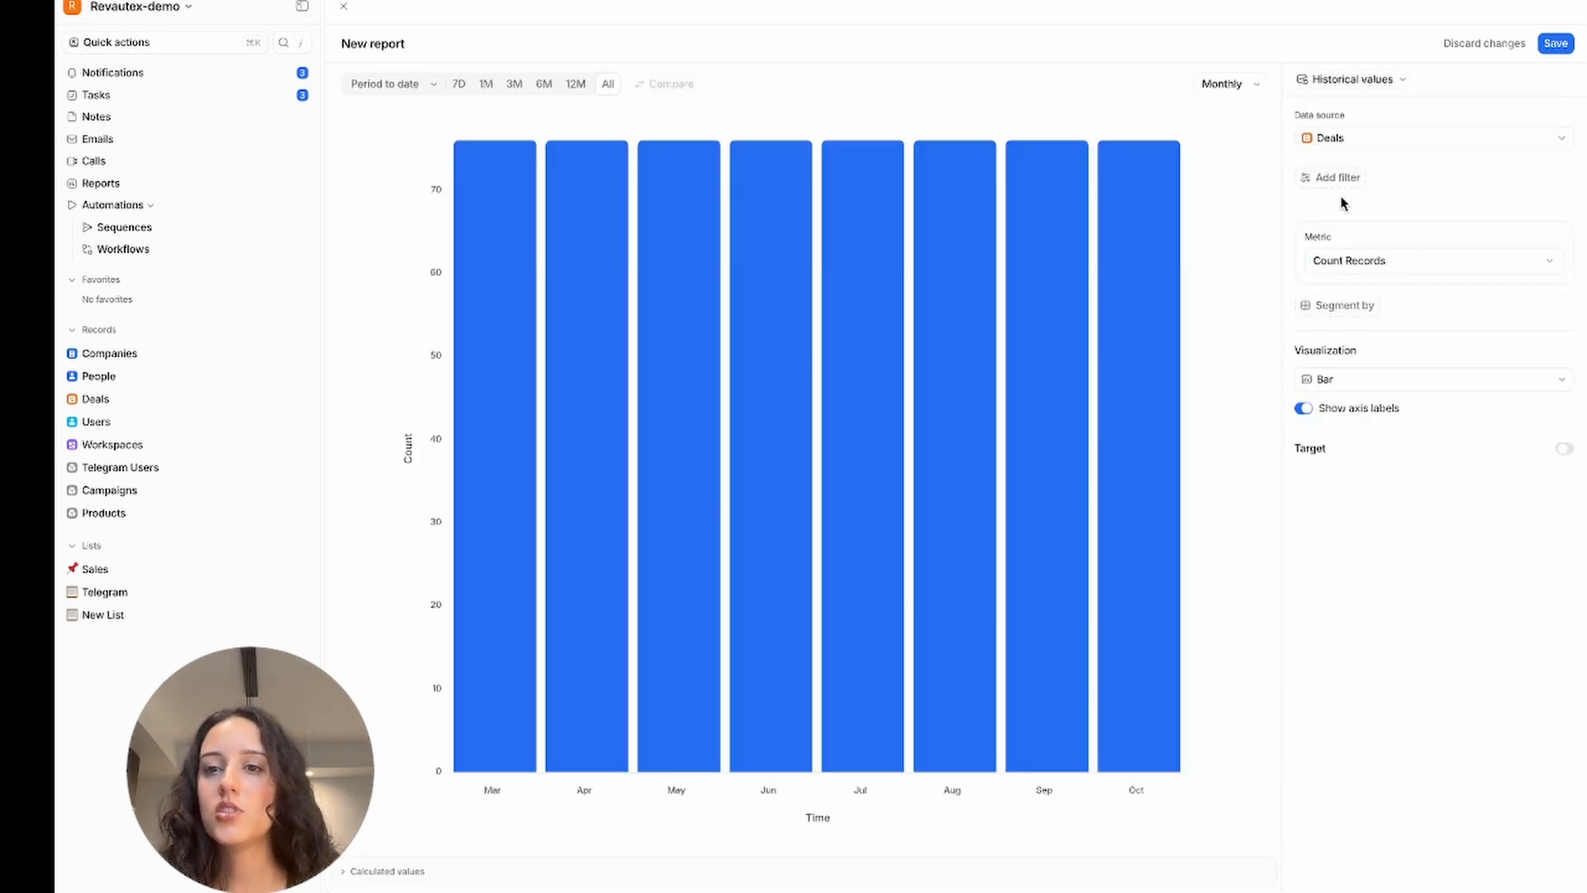
pyautogui.click(1344, 264)
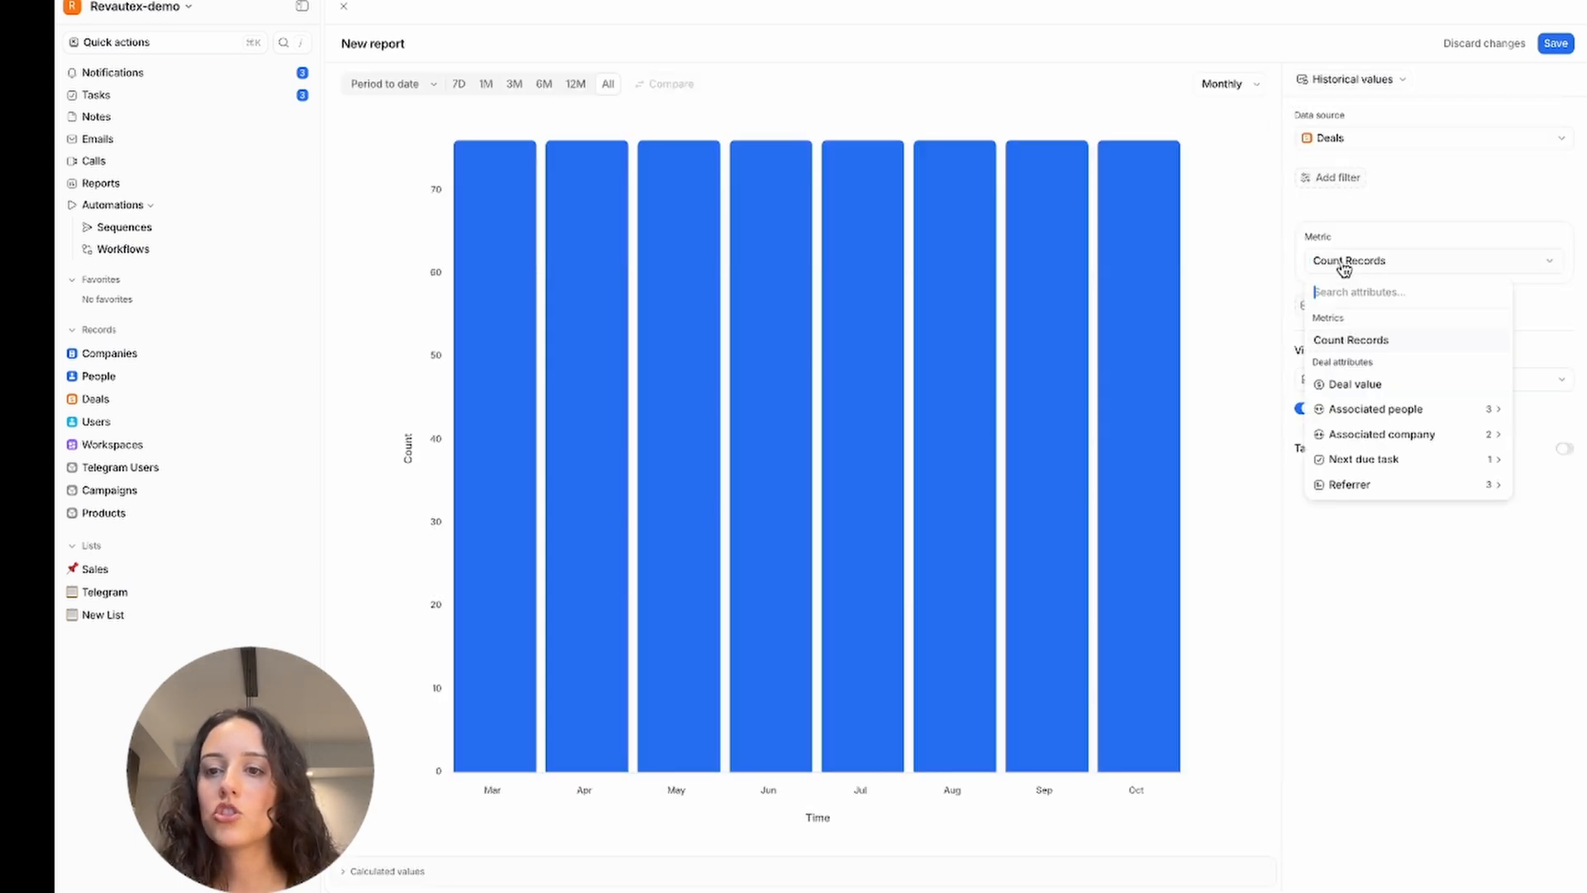
pyautogui.click(1343, 383)
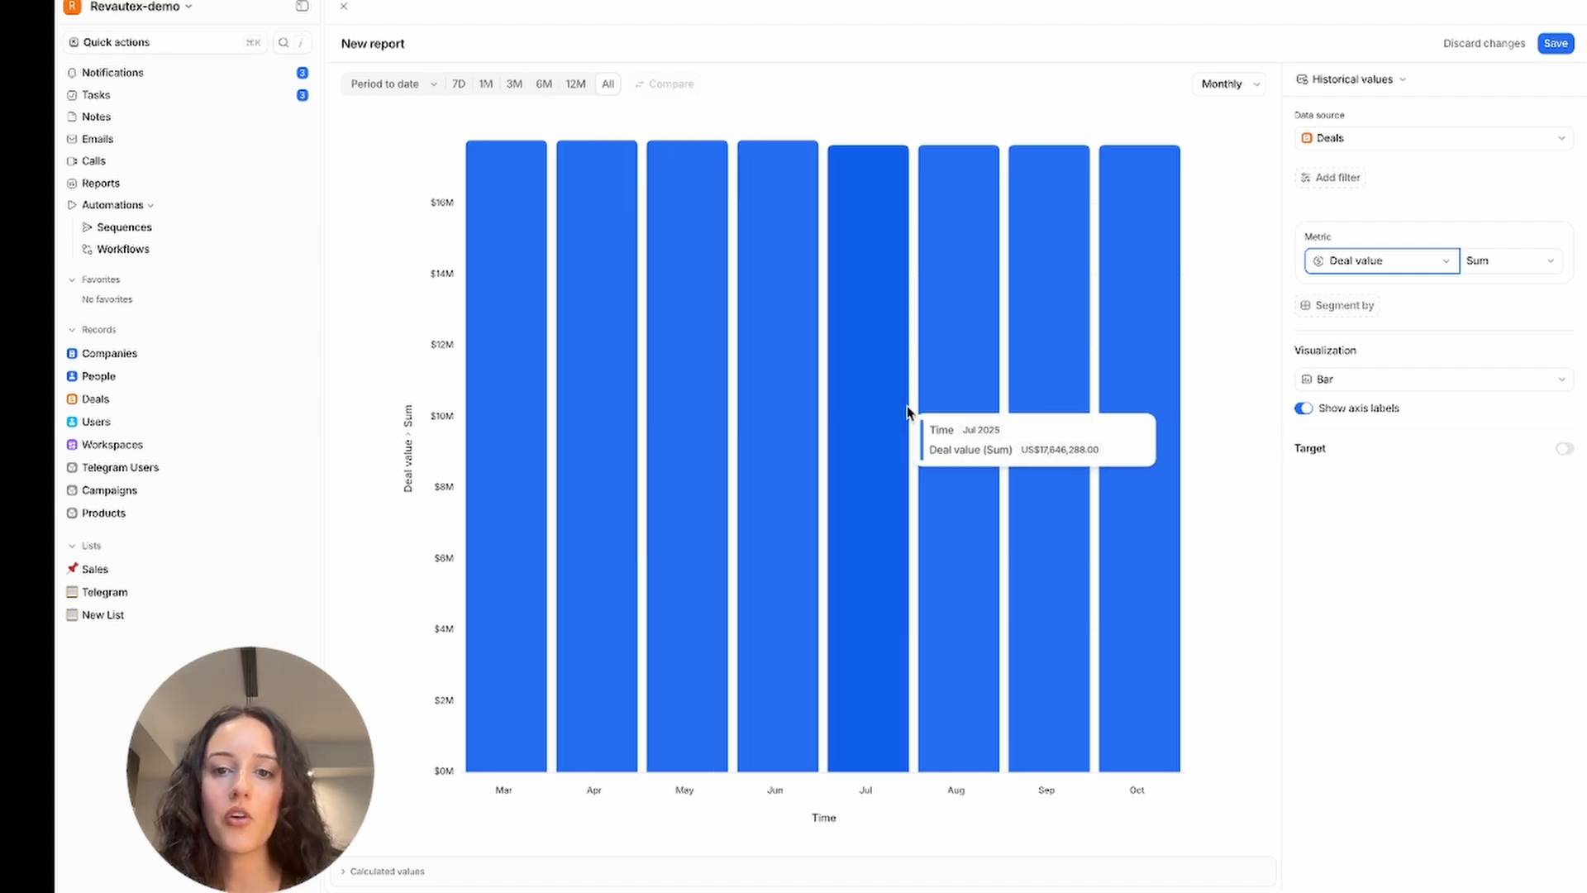
# Segment the deal value chart by Deal owner and try the Line visualization before returning to Bar.
pyautogui.click(1354, 307)
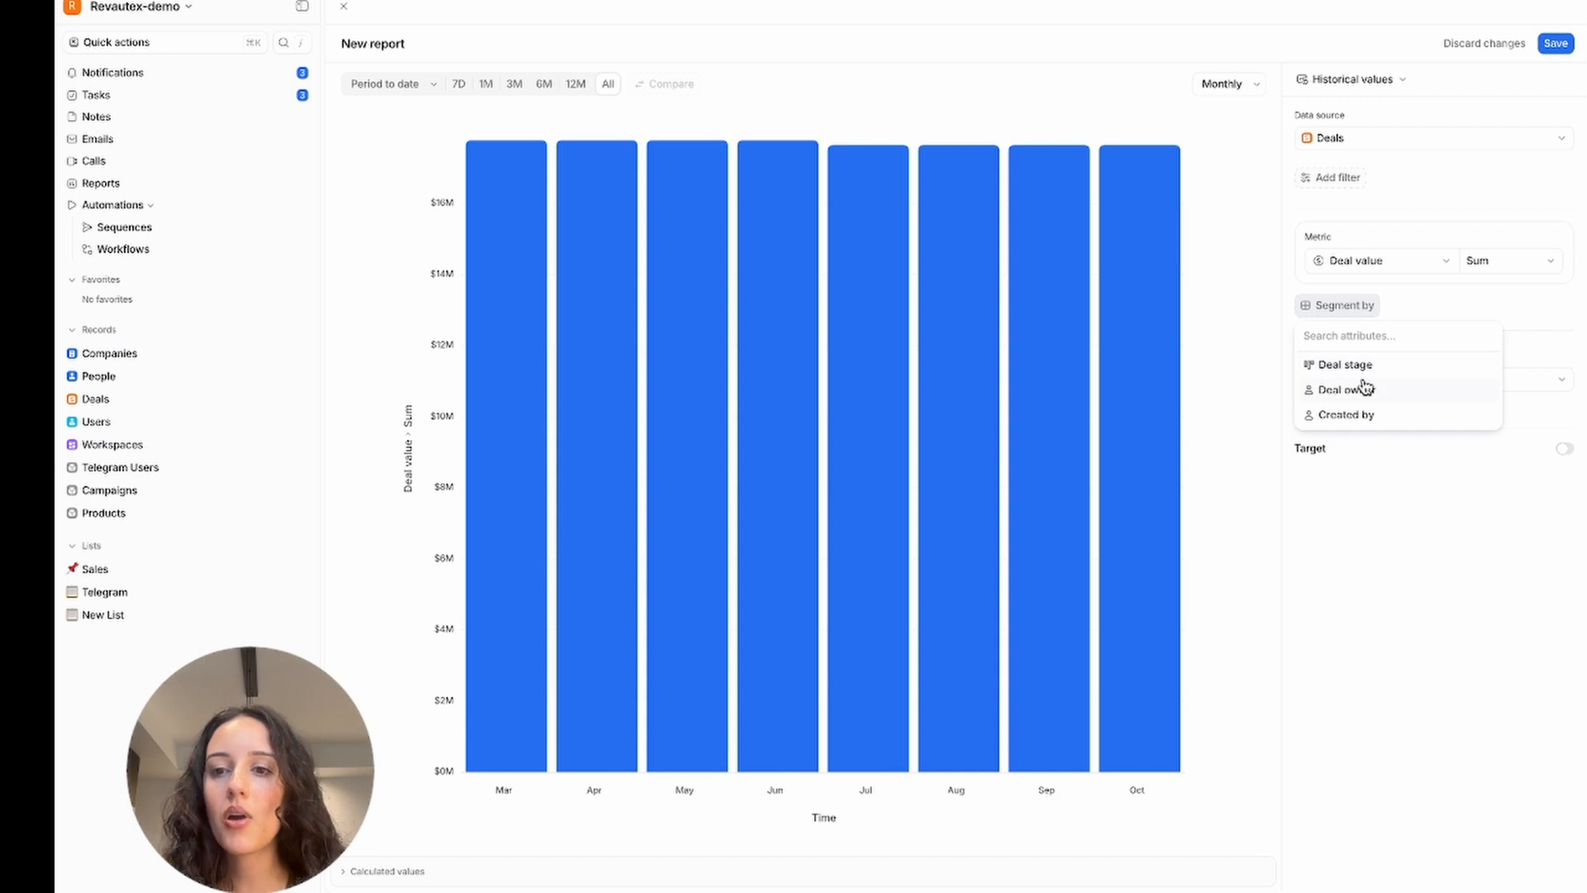
pyautogui.click(1386, 395)
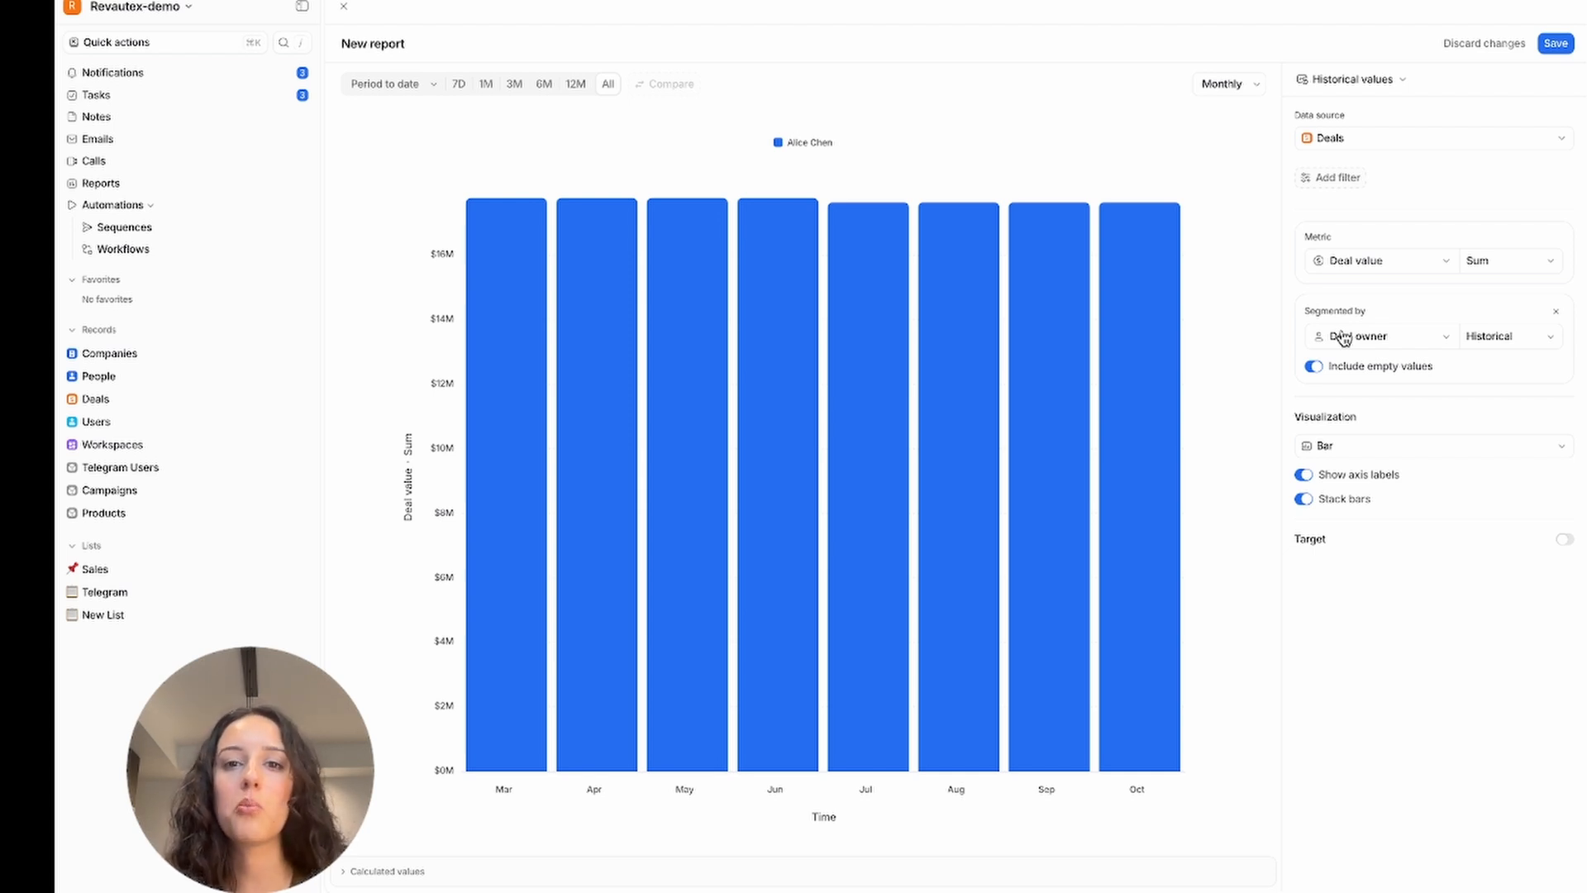
pyautogui.click(1339, 445)
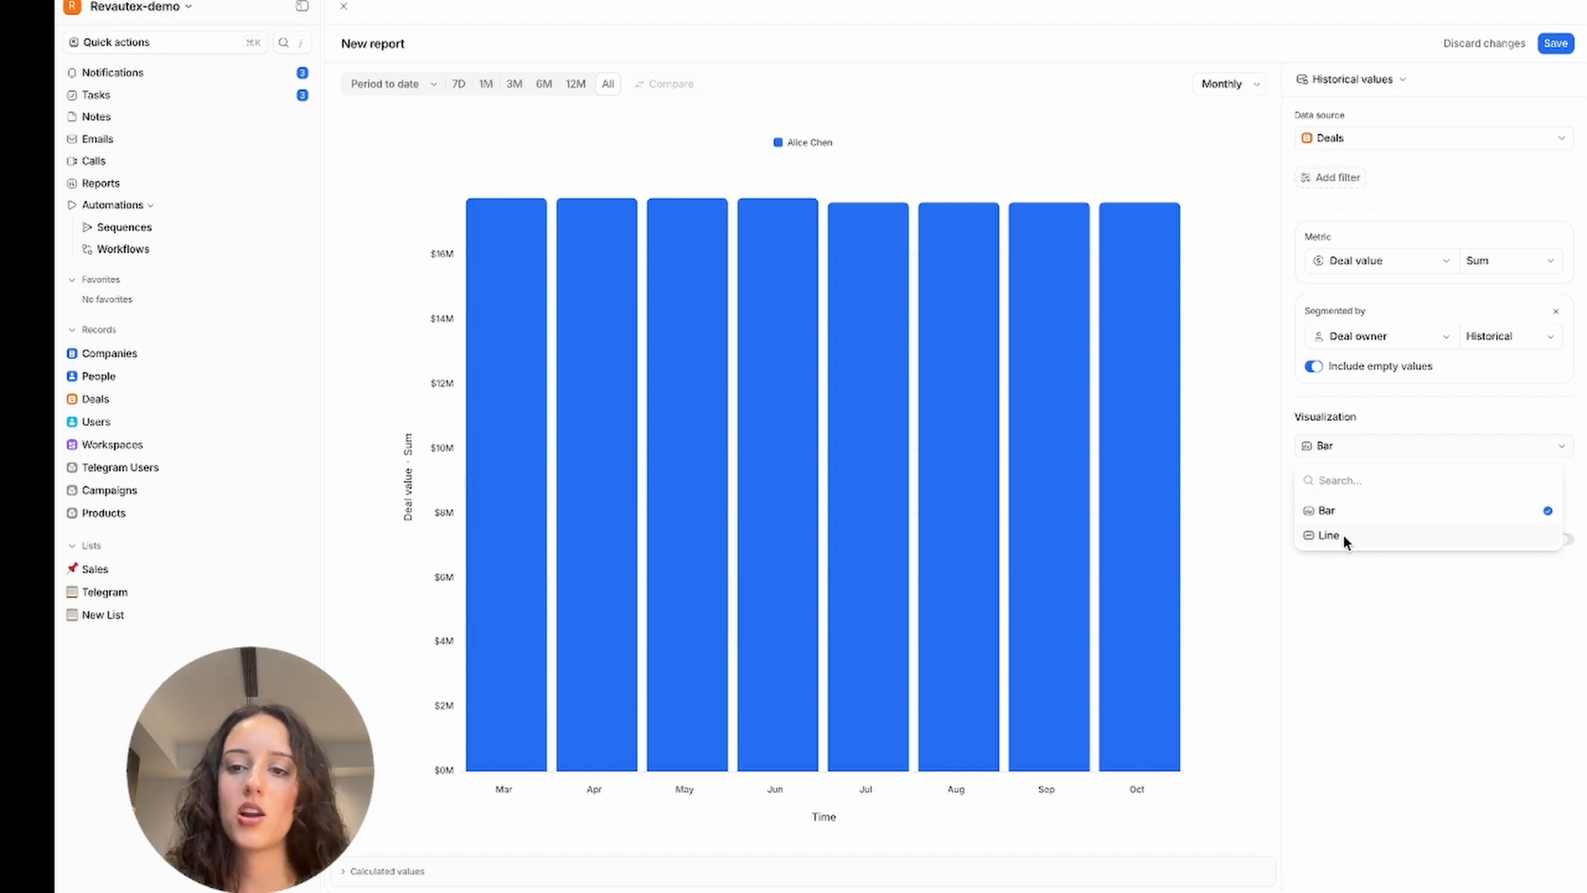
pyautogui.click(1343, 534)
pyautogui.click(1365, 456)
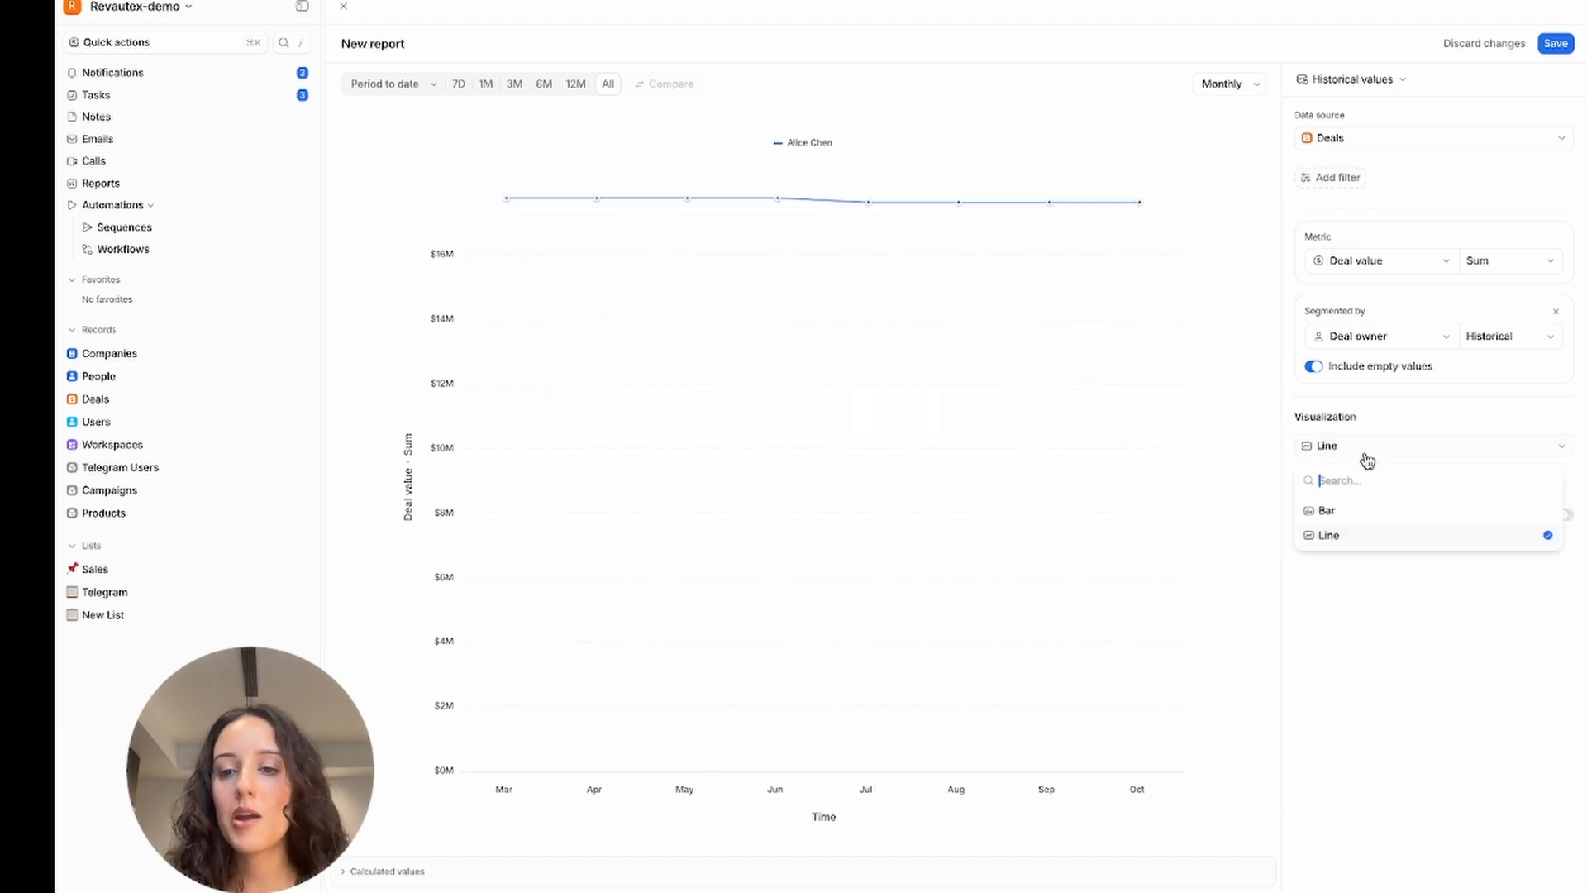
pyautogui.click(1351, 511)
pyautogui.moveTo(944, 432)
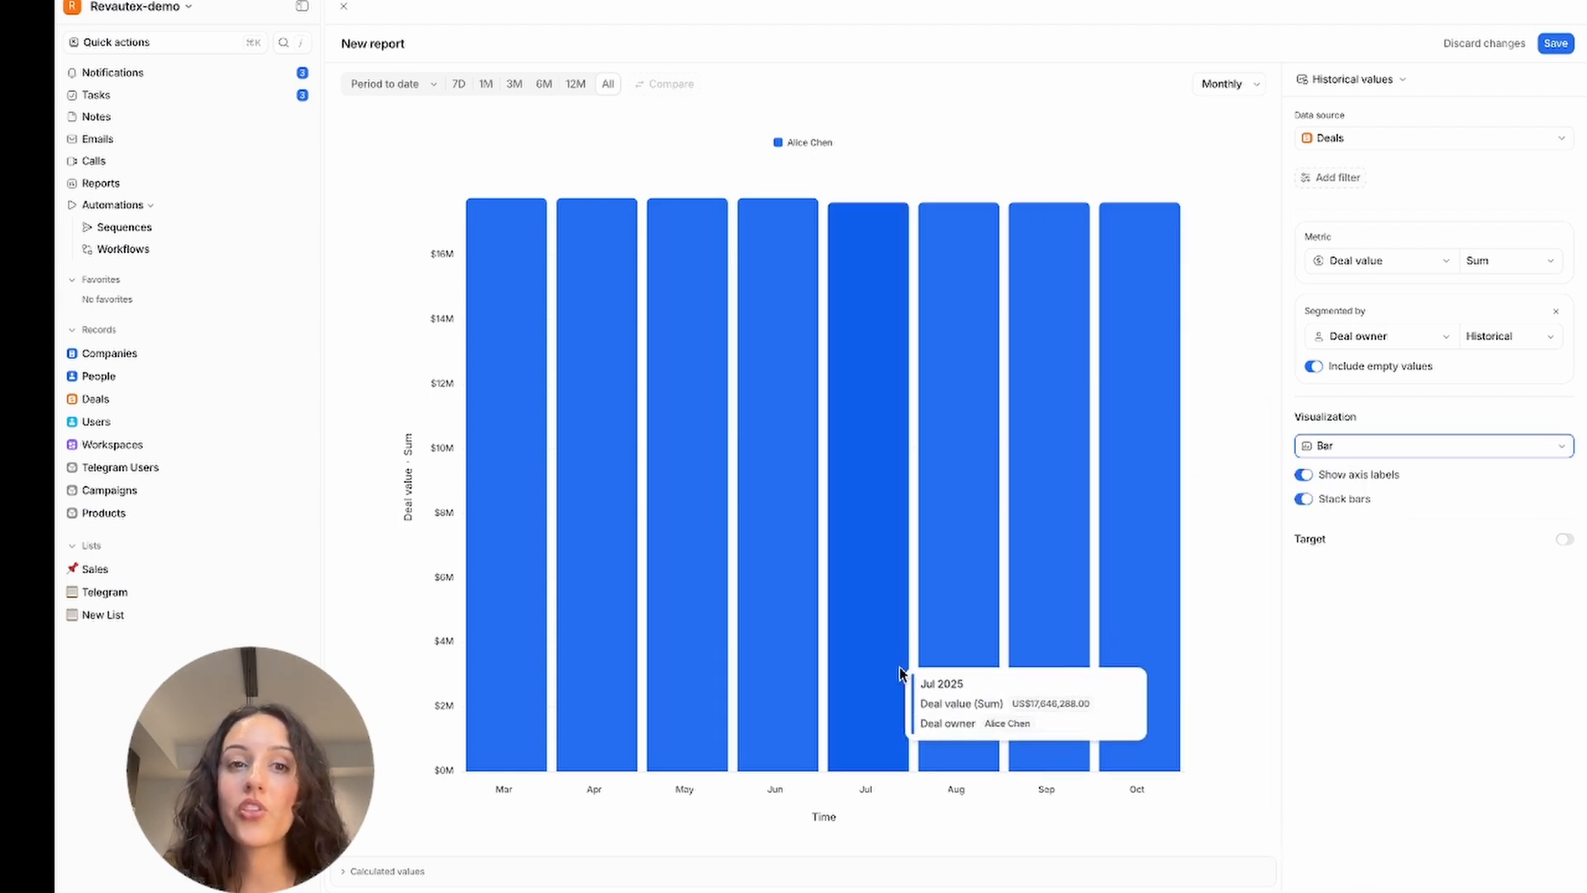
# Check the other segmentation attributes and remove the Deal owner segmentation from the chart.
pyautogui.click(1377, 339)
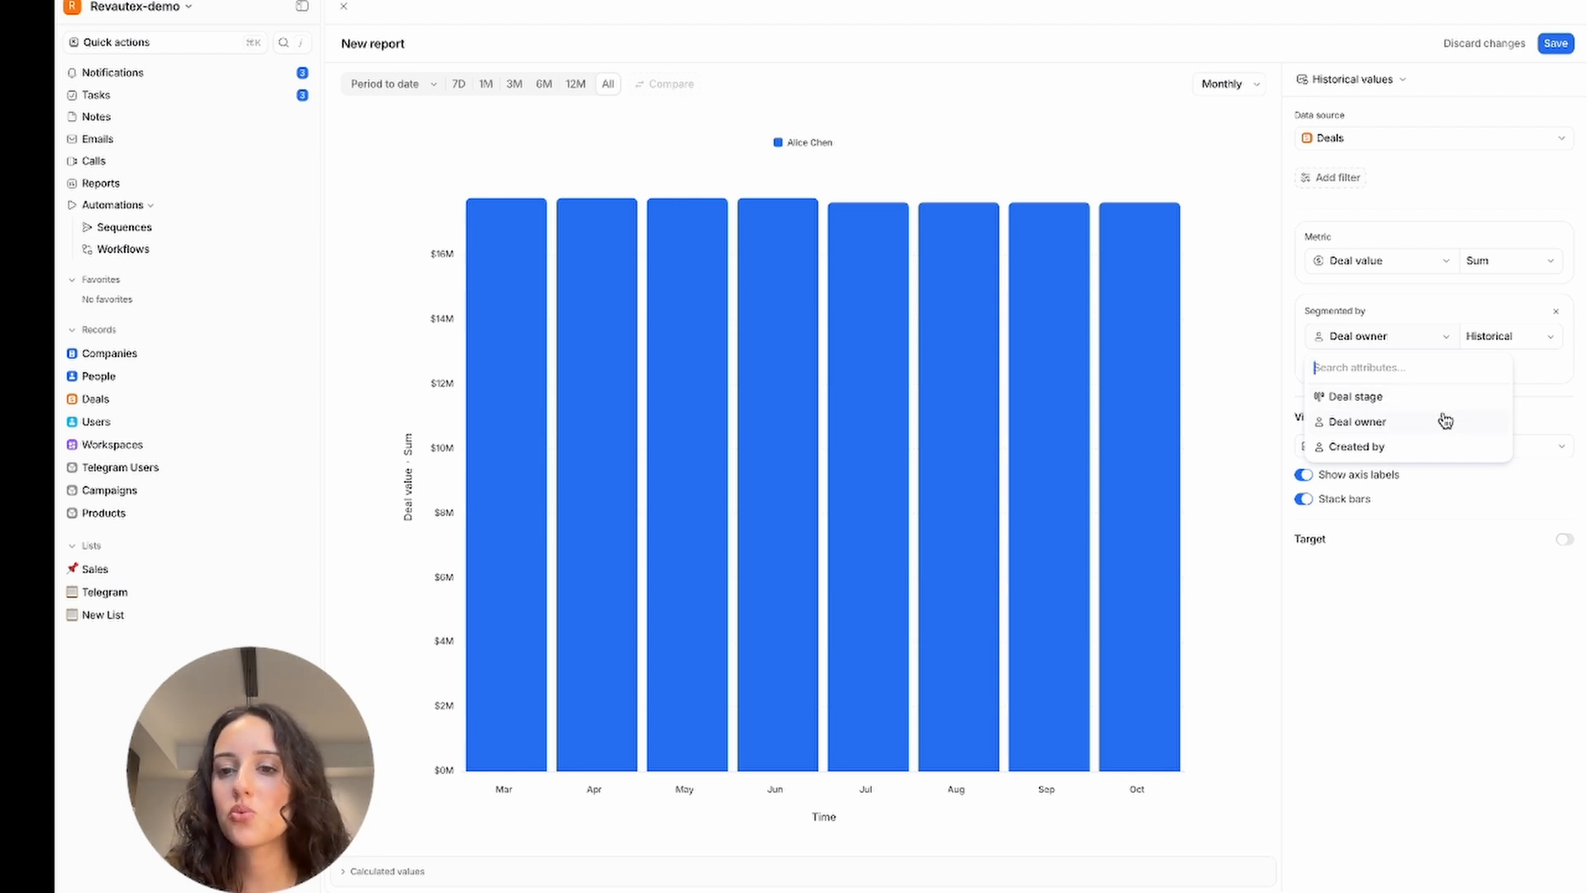
pyautogui.click(1394, 308)
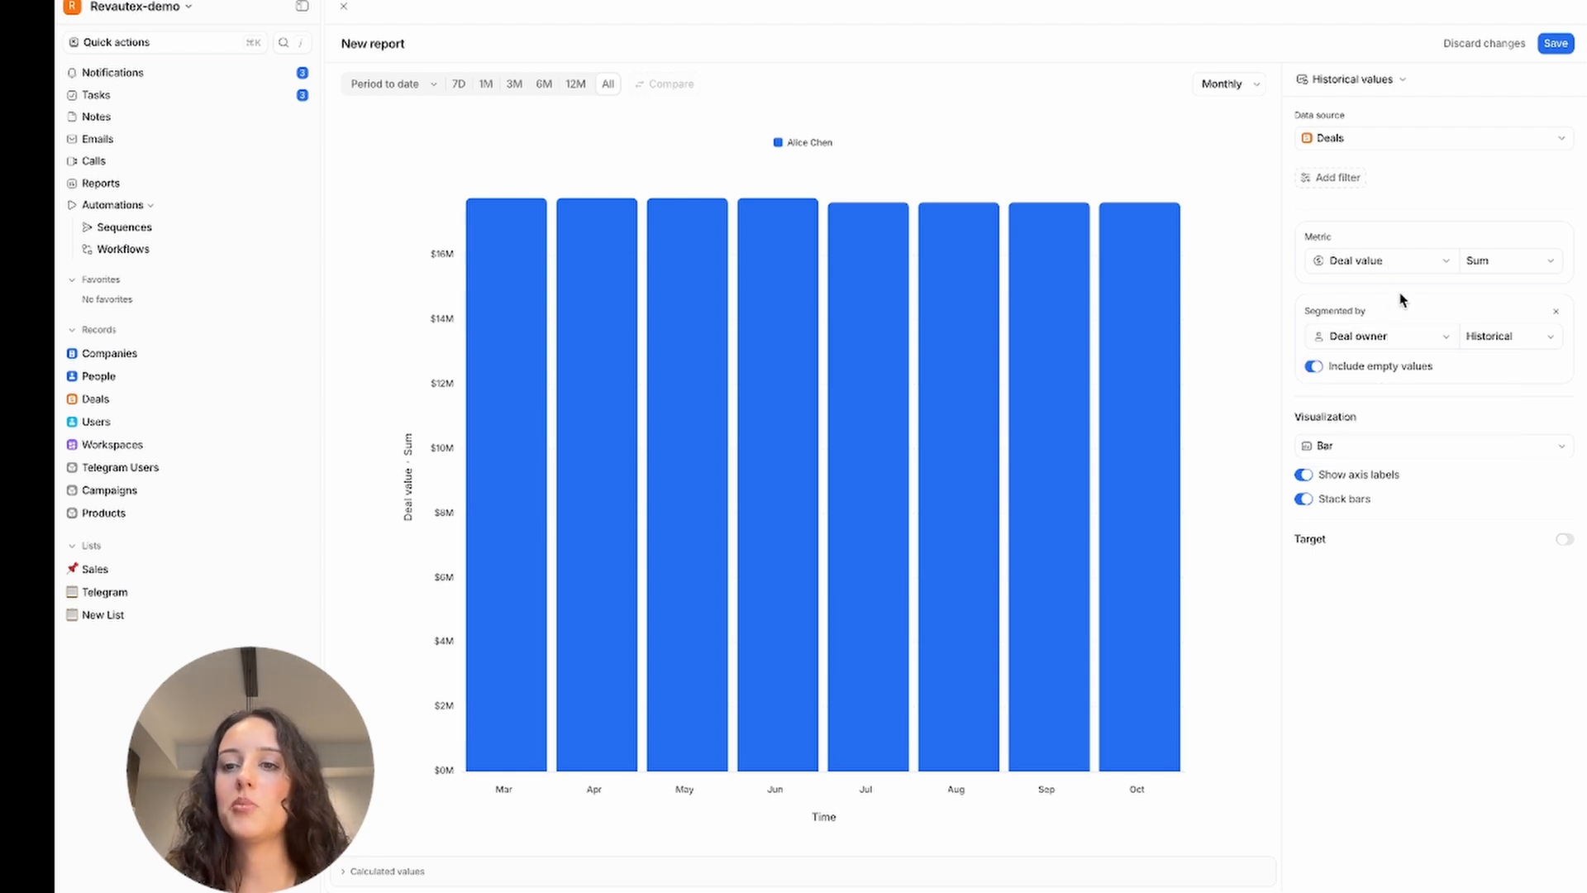
pyautogui.click(1555, 312)
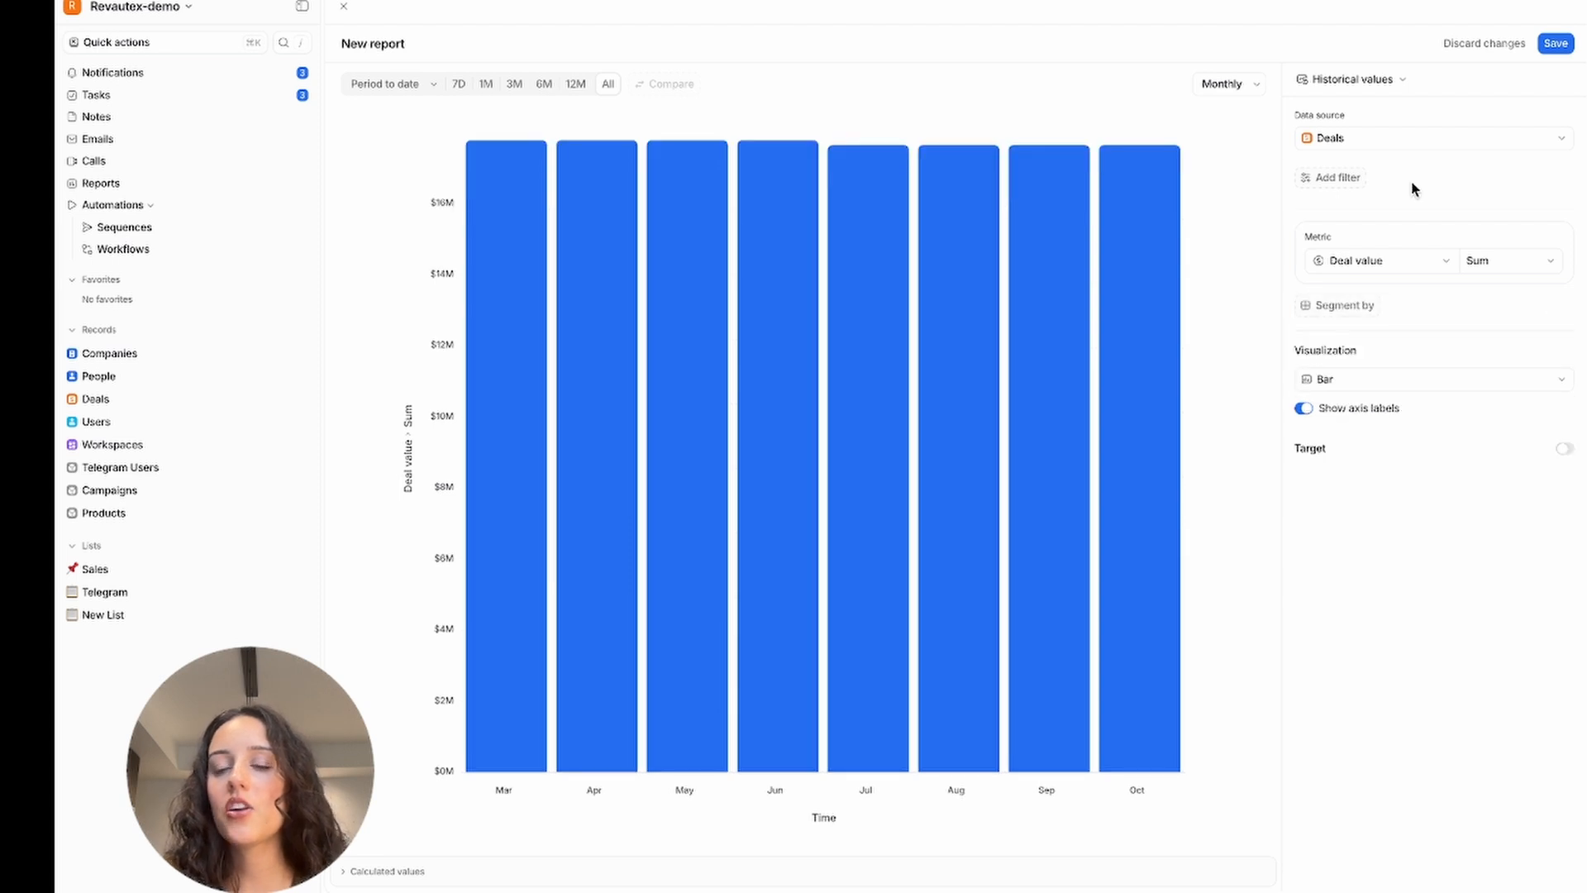
# Check which deal attributes are available for filtering the historical report.
pyautogui.click(1341, 180)
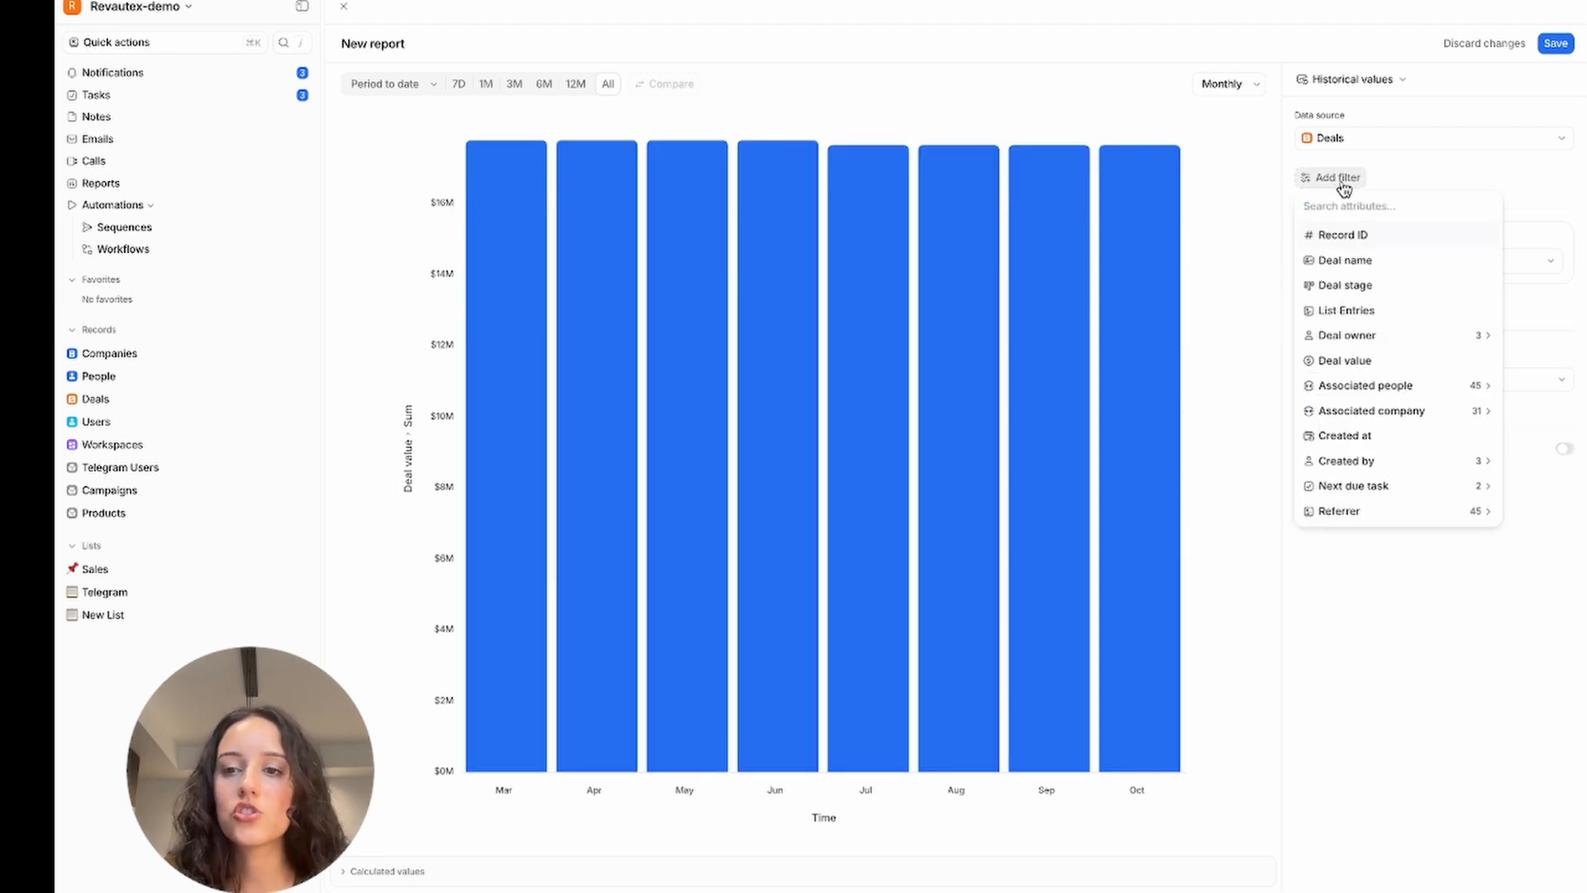
pyautogui.click(1509, 190)
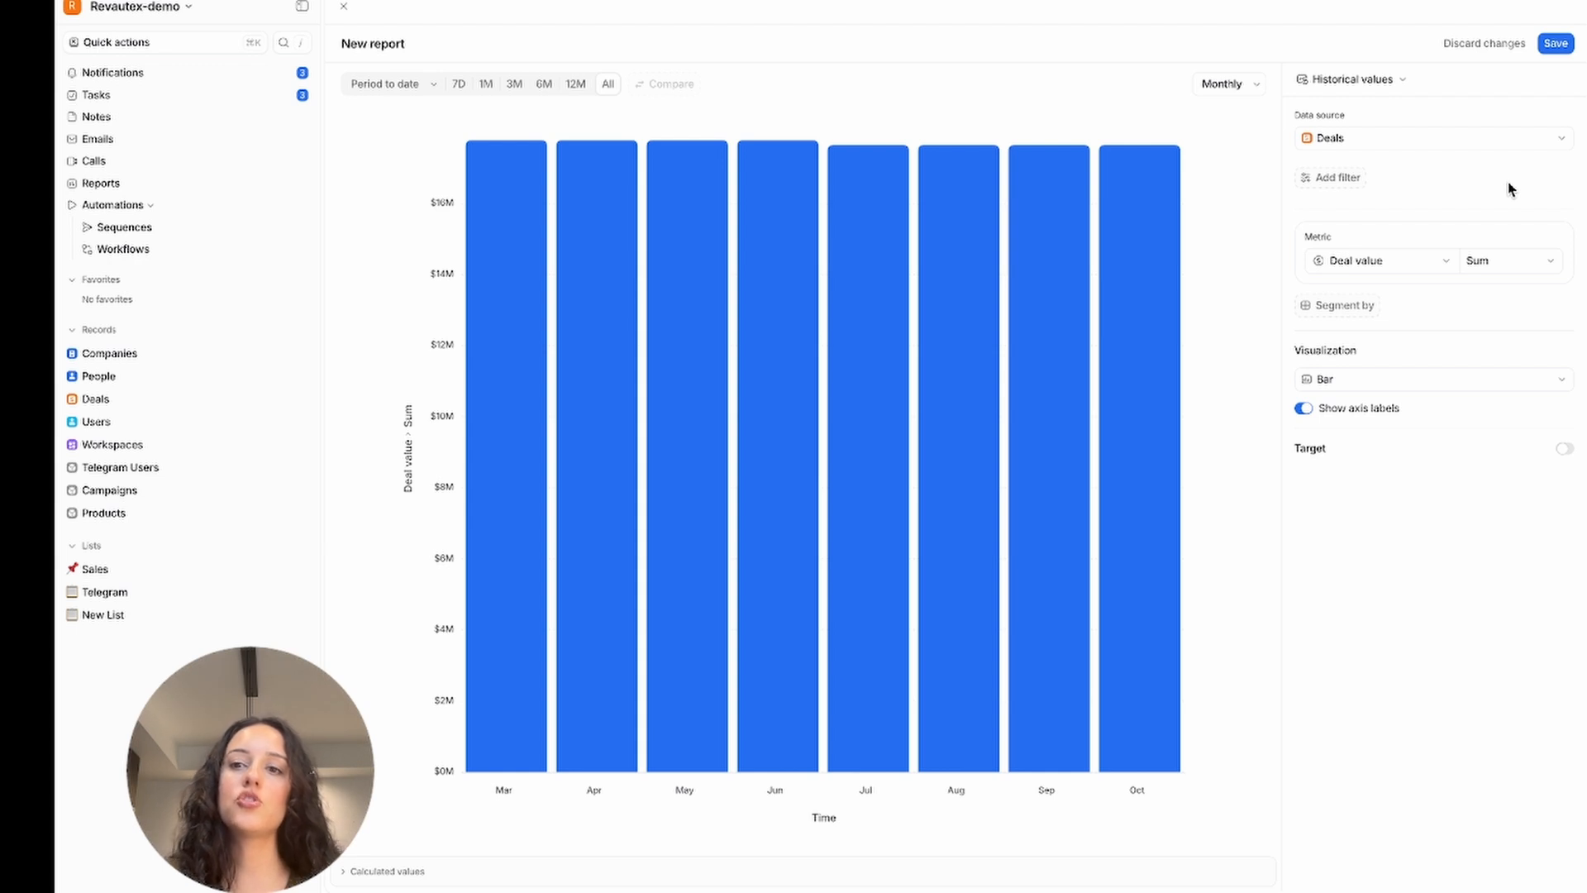
pyautogui.click(1339, 177)
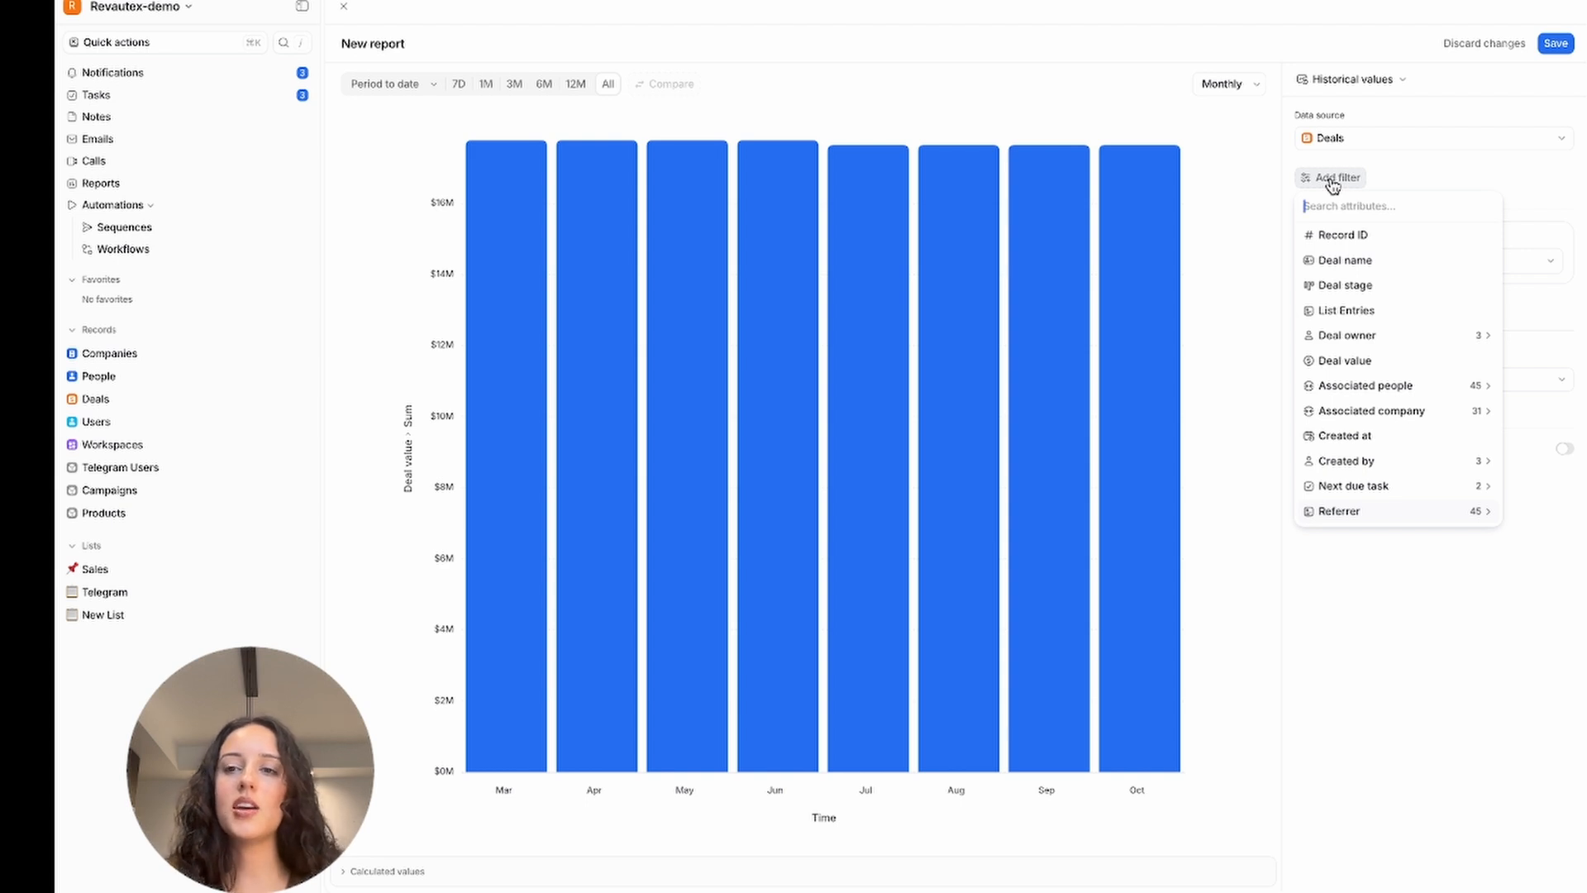
# Rename the report as New Business Pipeline Monthly.
pyautogui.click(370, 43)
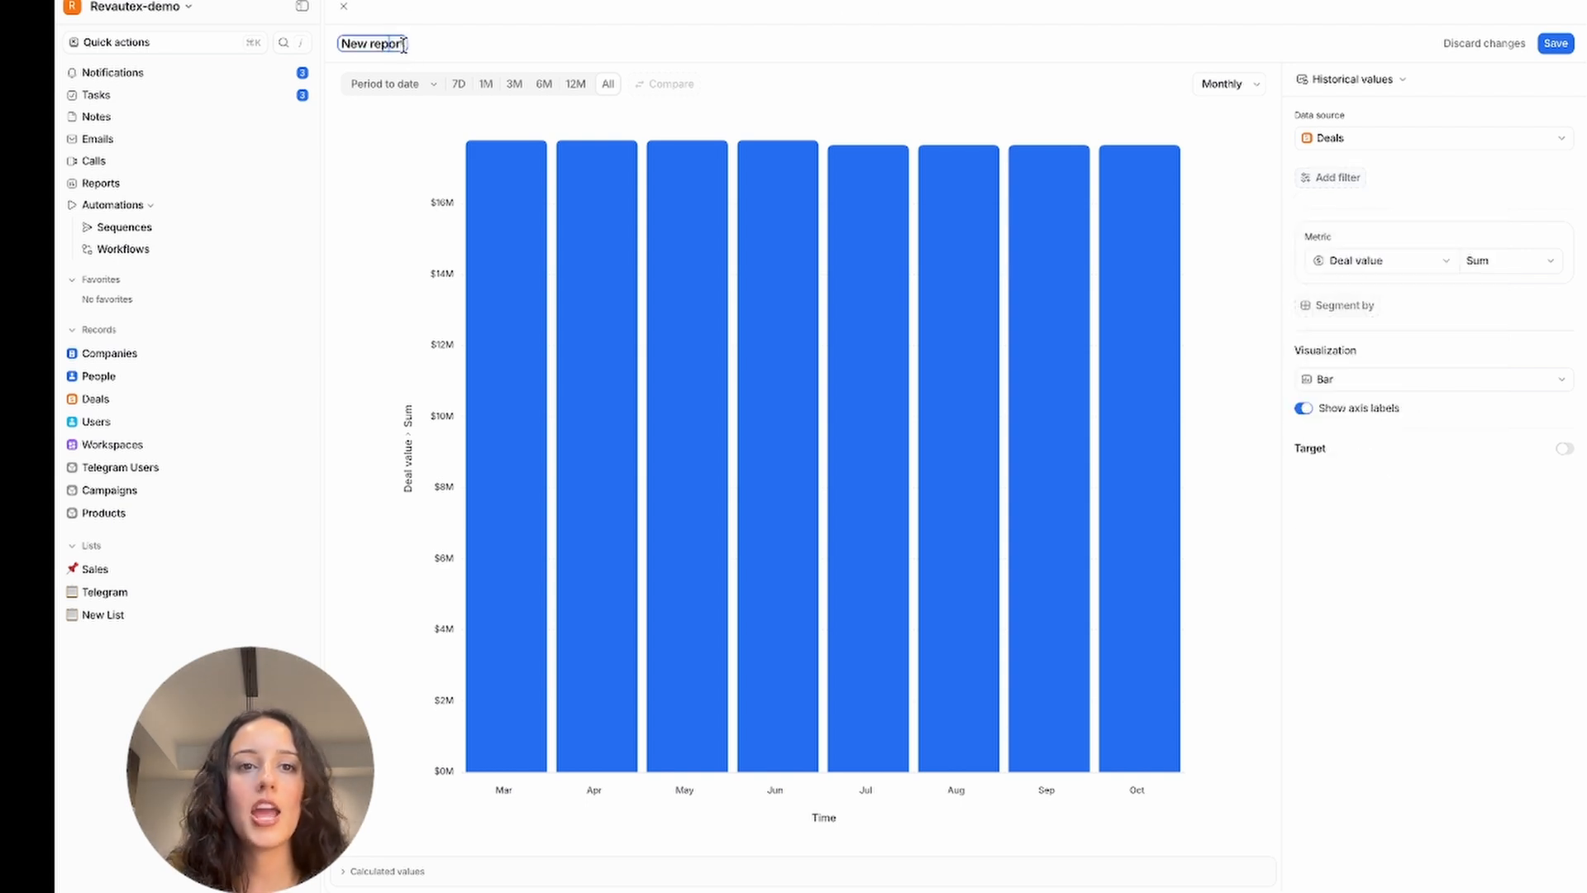
pyautogui.press('super+a')
pyautogui.write('New Busin')
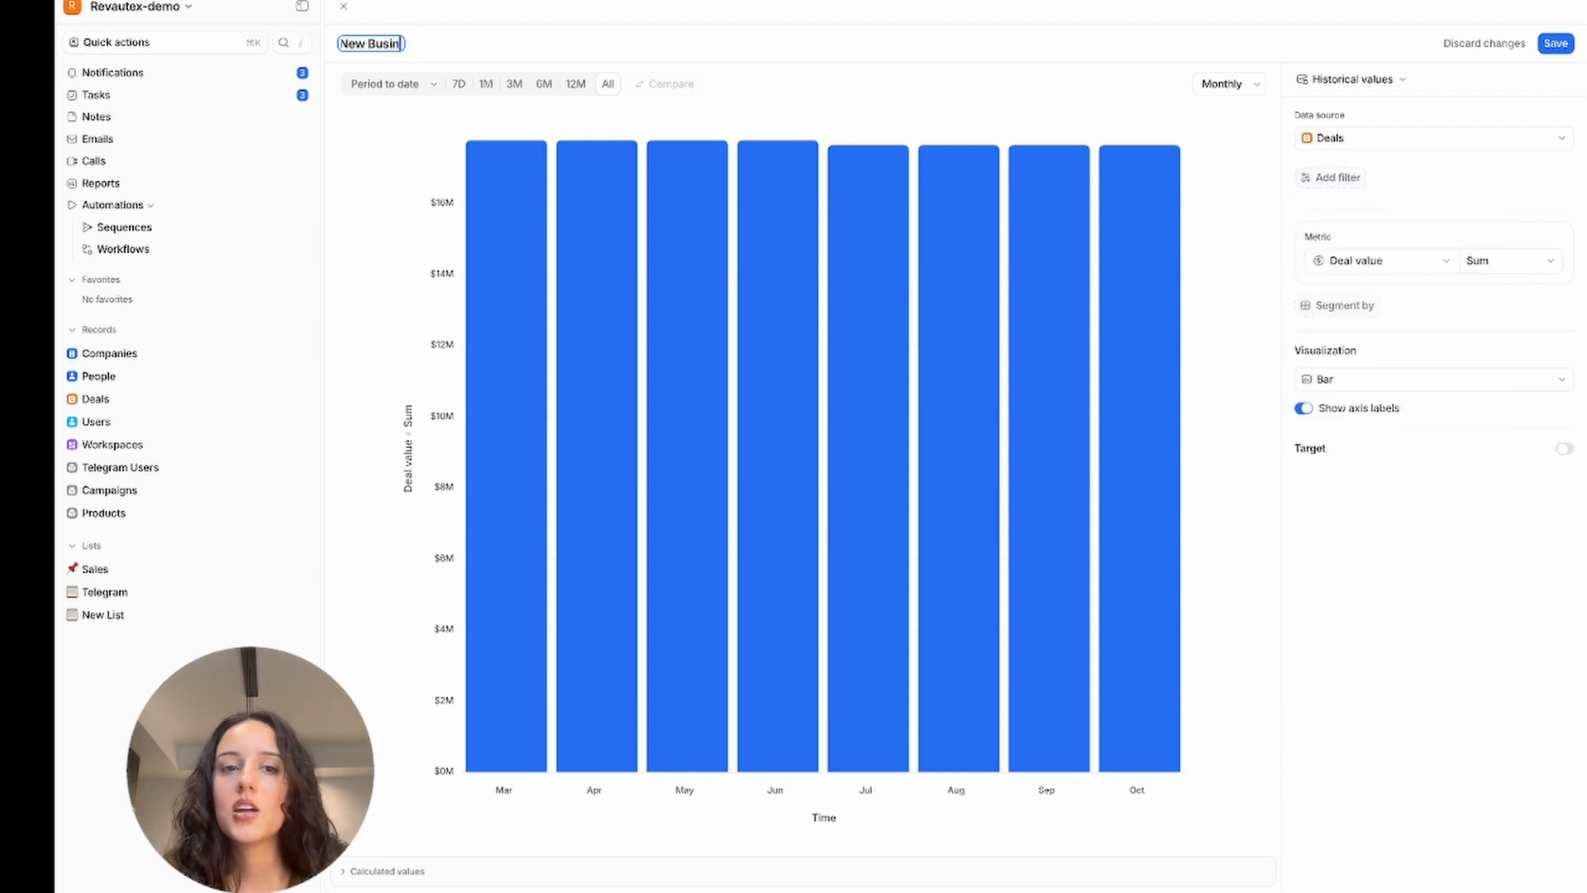
pyautogui.write('ess Pipeline')
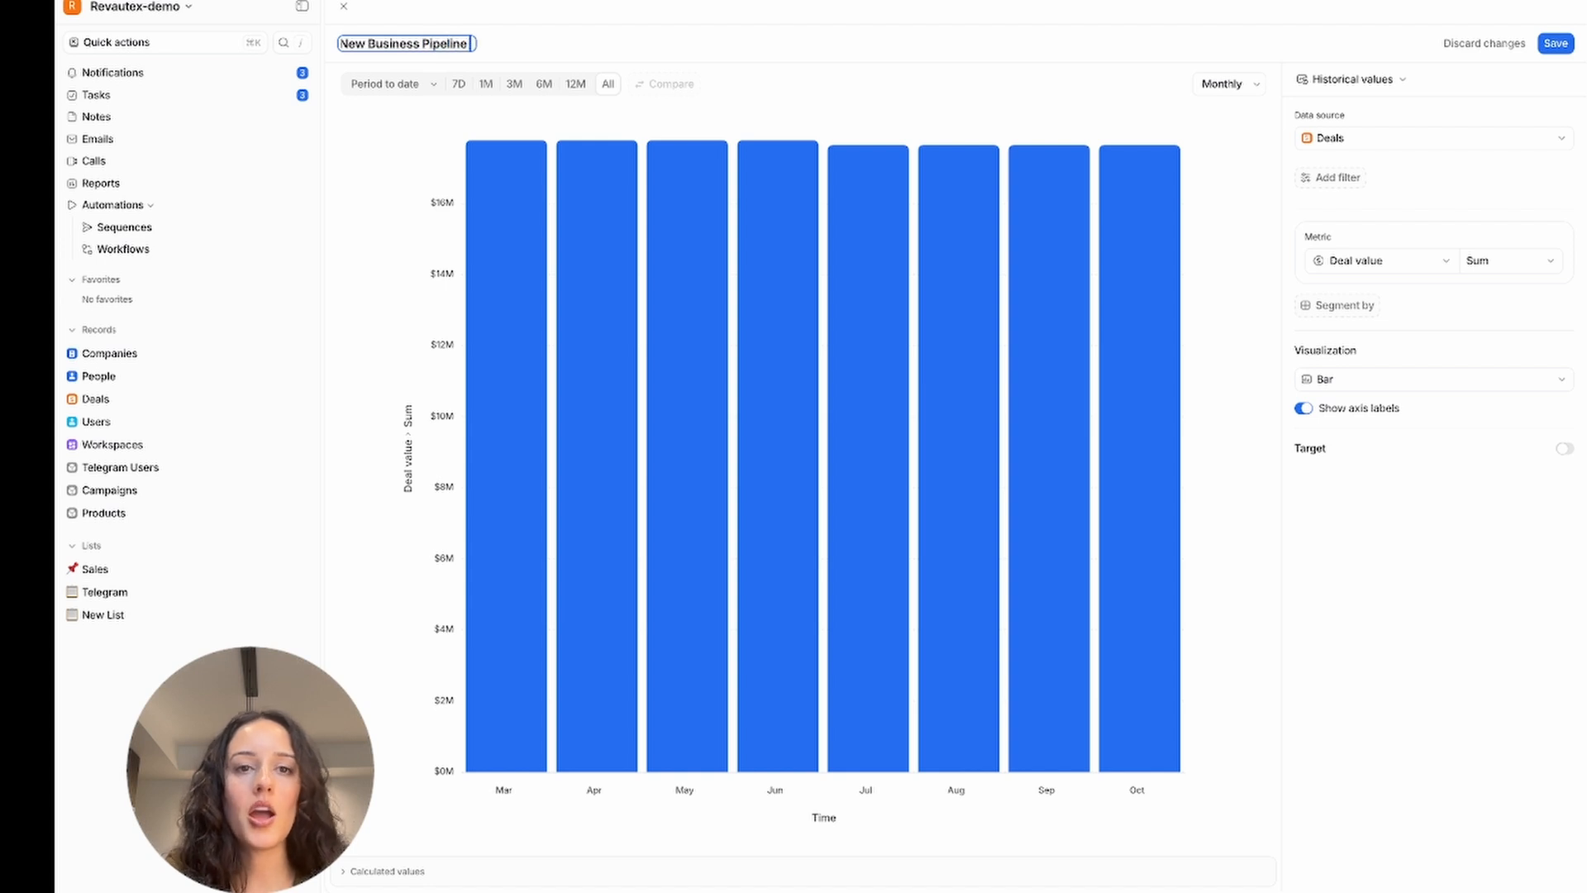
pyautogui.write(' Monthly')
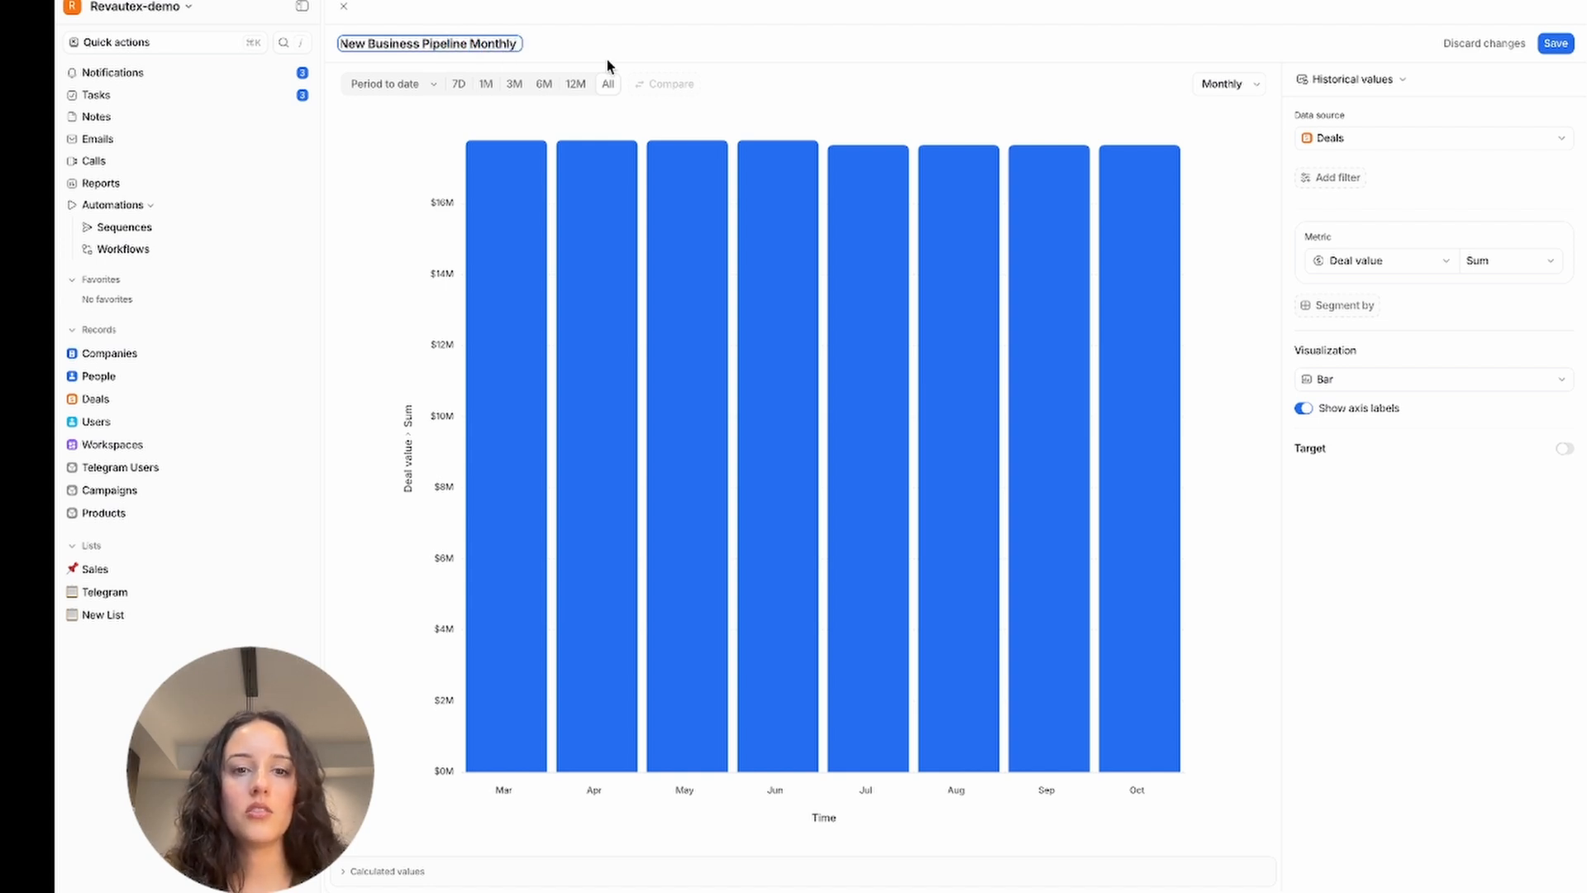
pyautogui.press('Return')
# Replace the word Pipeline in the report title with Deal Value, so it reads New Business Deal Value Monthly.
pyautogui.click(439, 44)
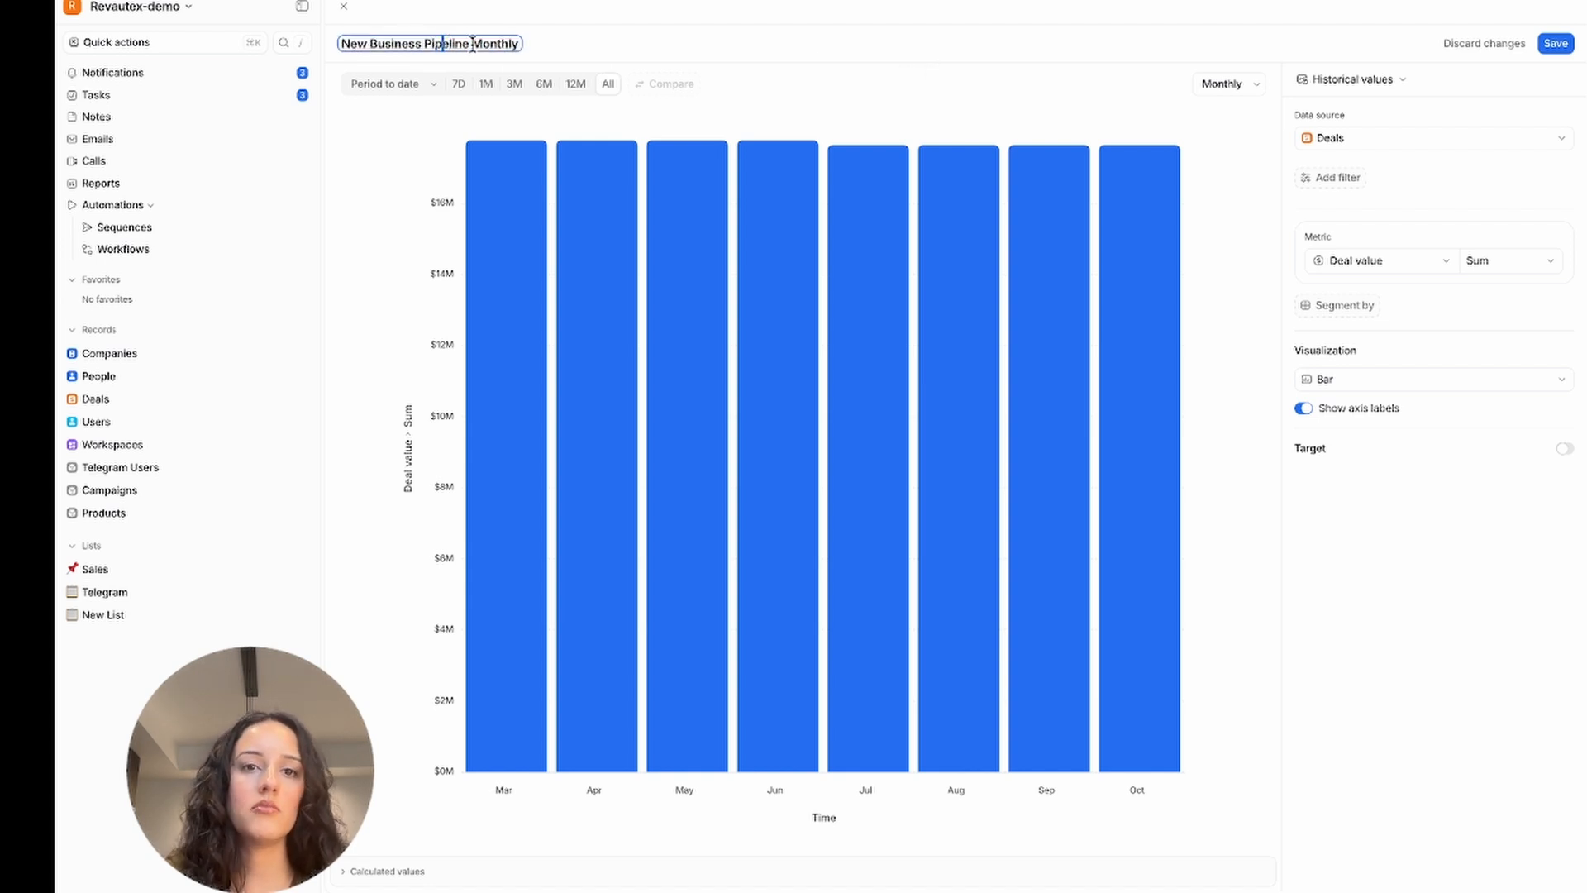
pyautogui.doubleClick(439, 44)
pyautogui.press('BackSpace')
pyautogui.write('Deal V')
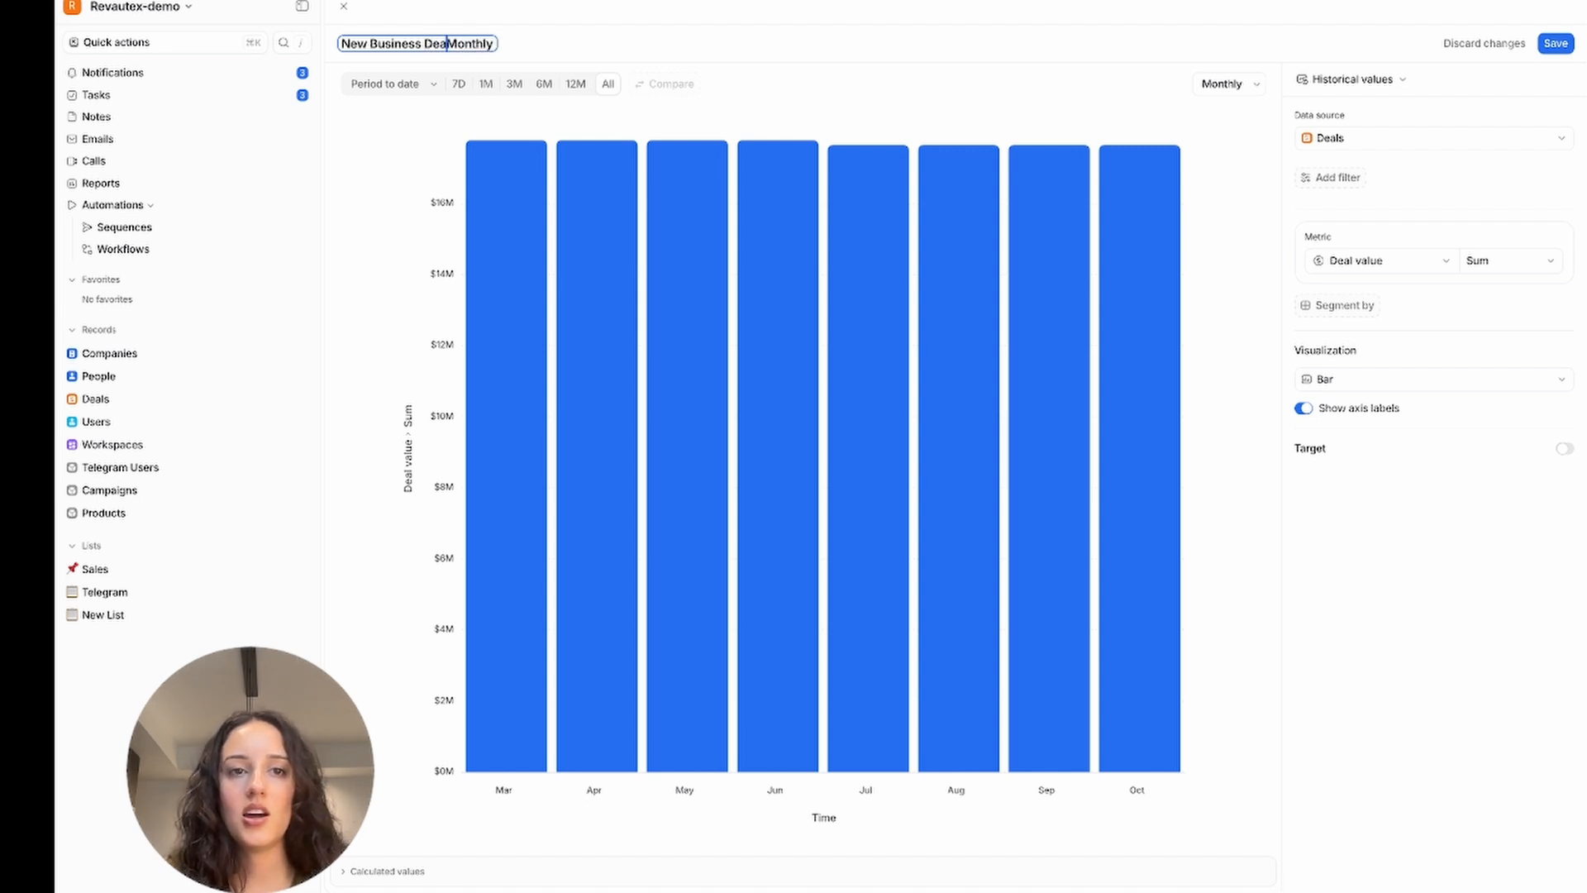
pyautogui.write('alue')
pyautogui.press('Return')
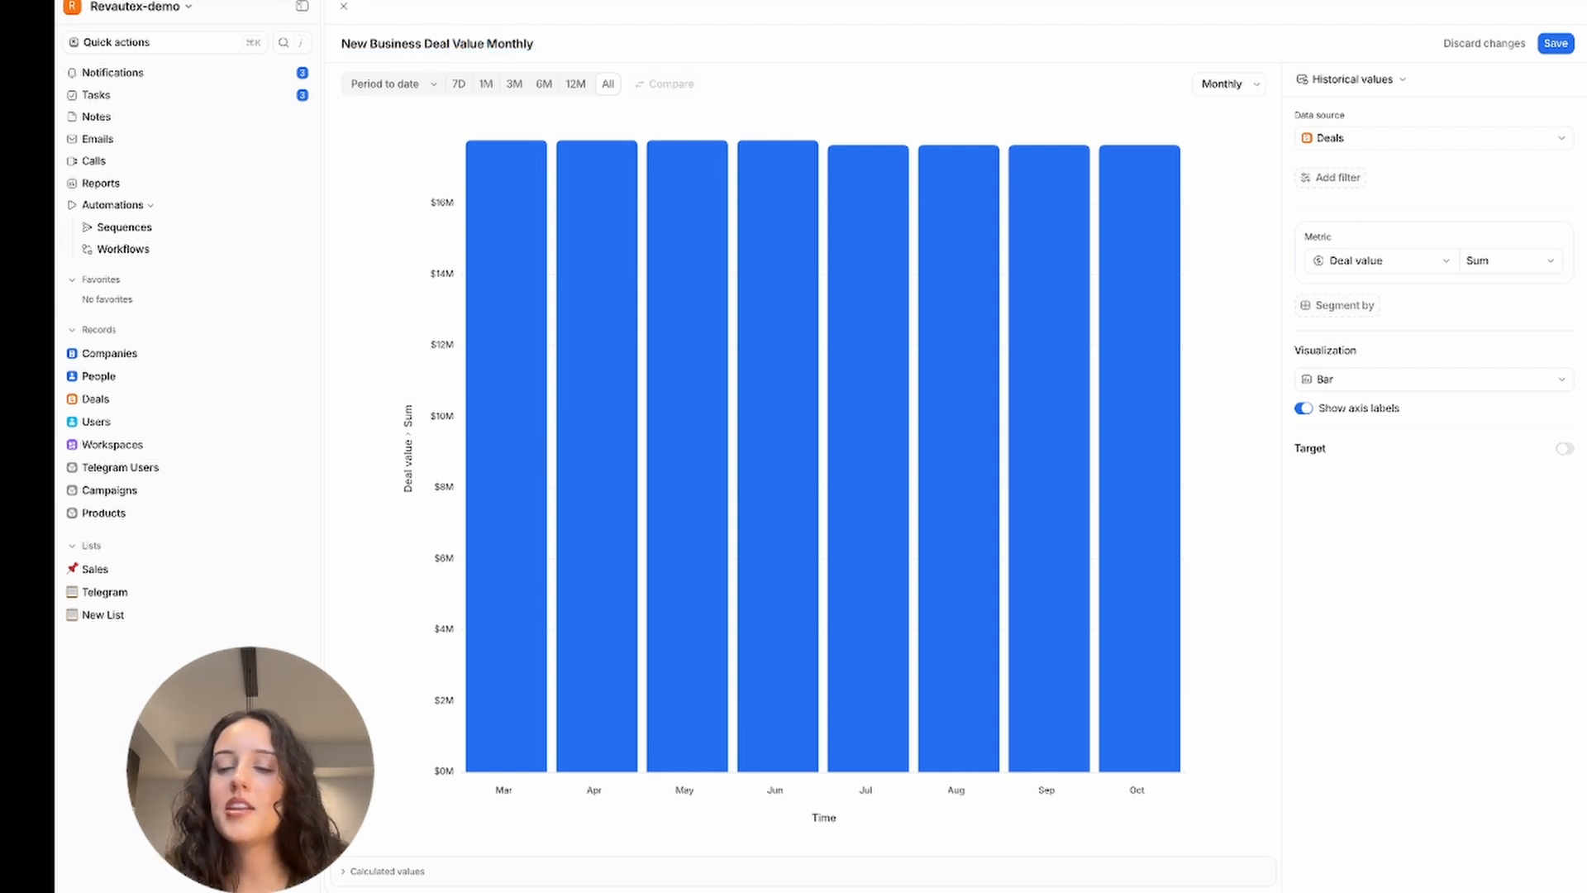
# Filter the report to deals whose Deal stage is Won 🎉, and check the chart's time interval options.
pyautogui.click(1344, 184)
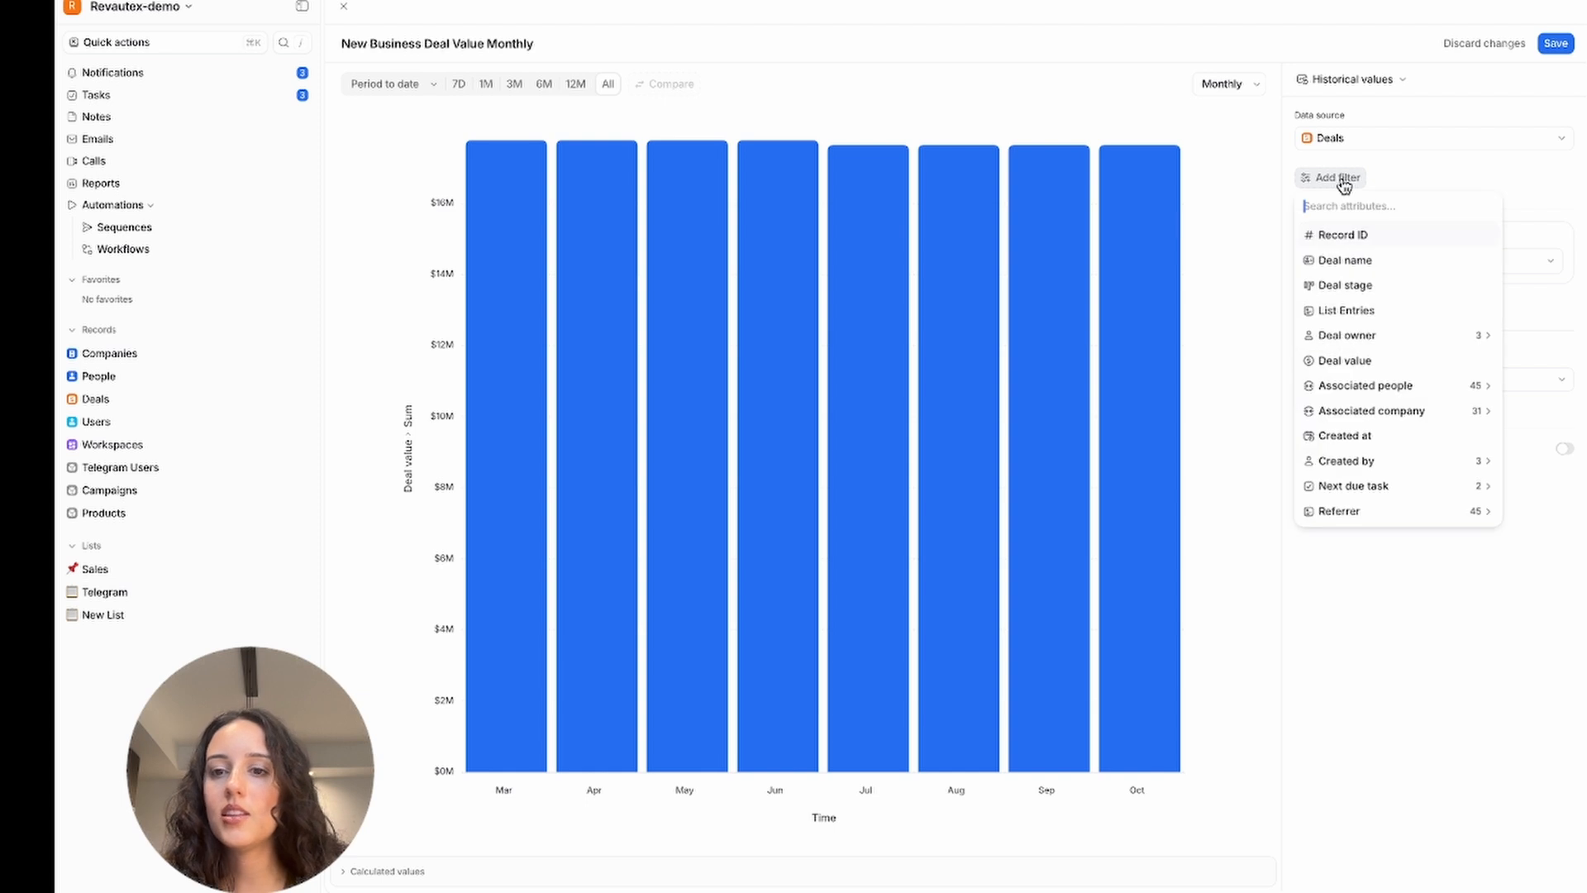
pyautogui.click(1378, 289)
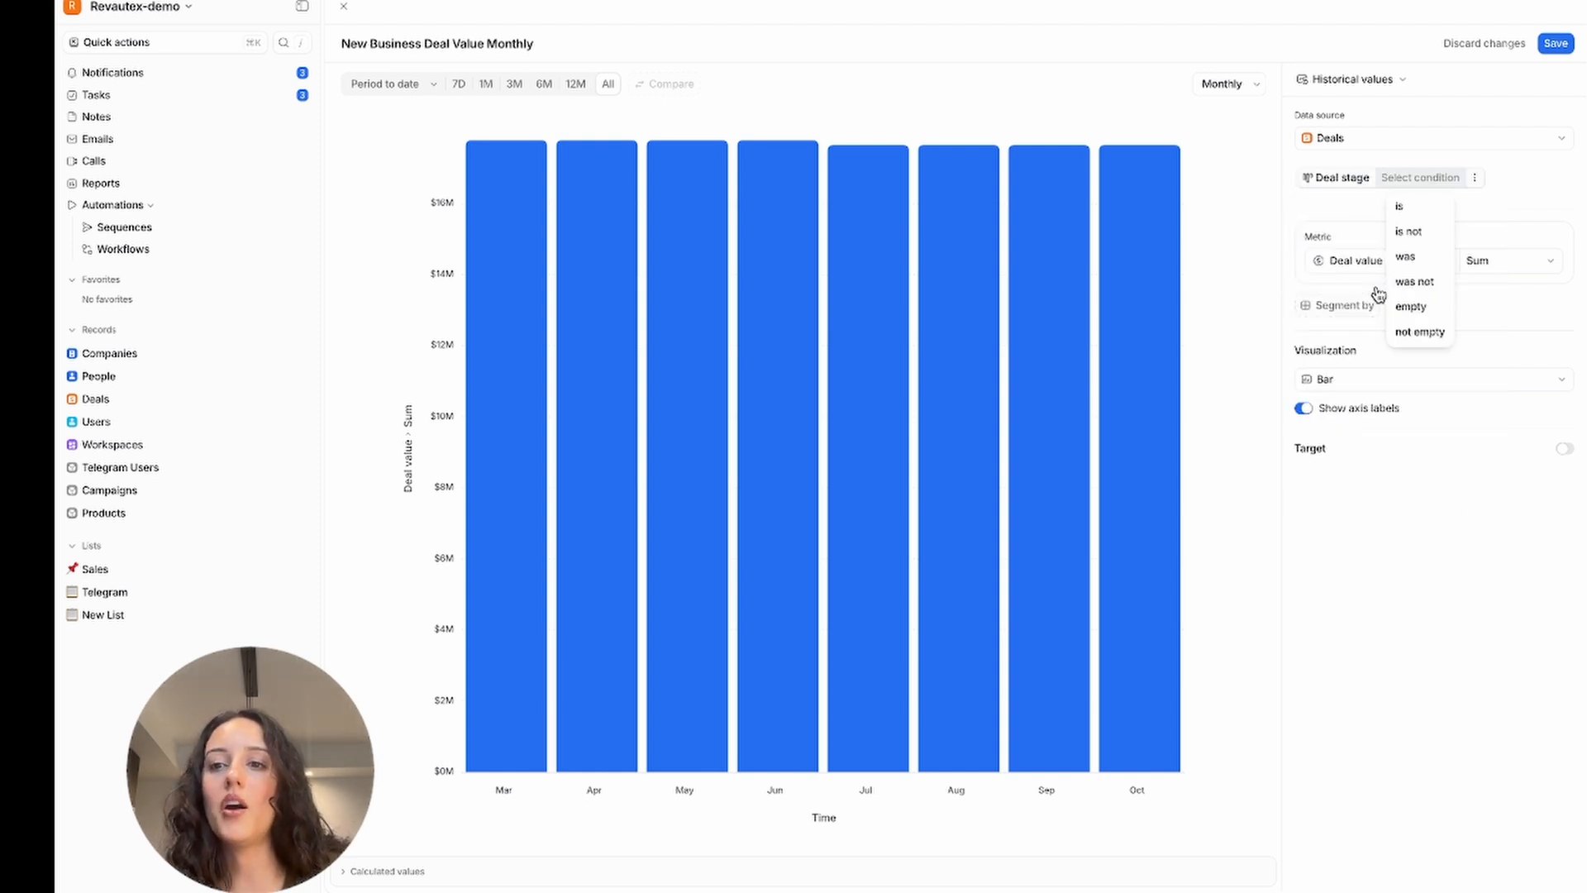
pyautogui.click(1411, 207)
pyautogui.click(1432, 291)
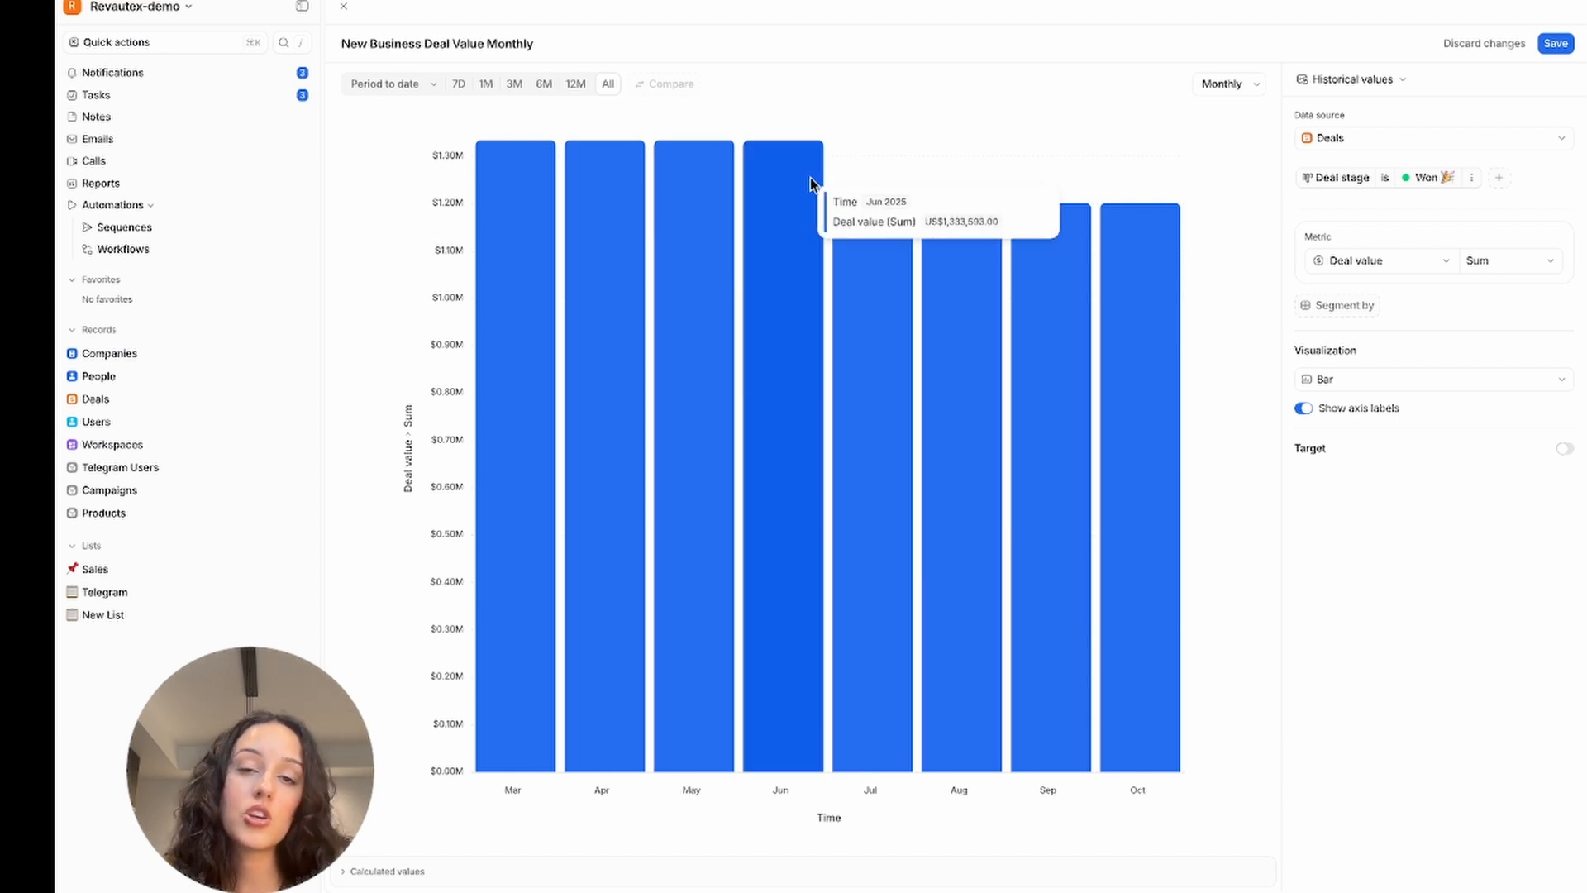
pyautogui.click(1225, 89)
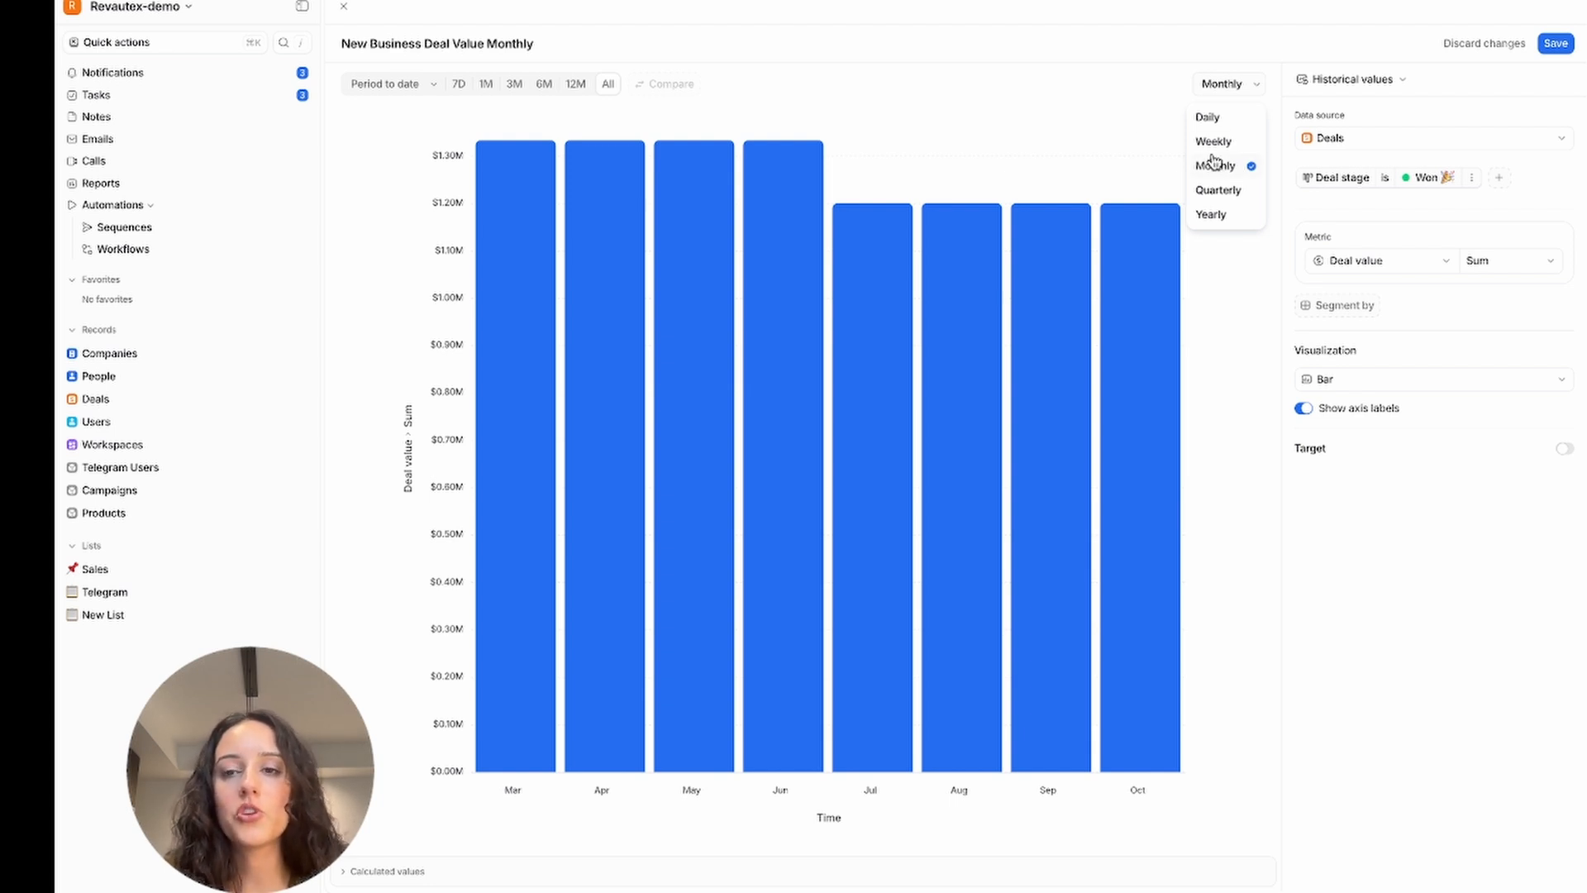
pyautogui.click(1067, 75)
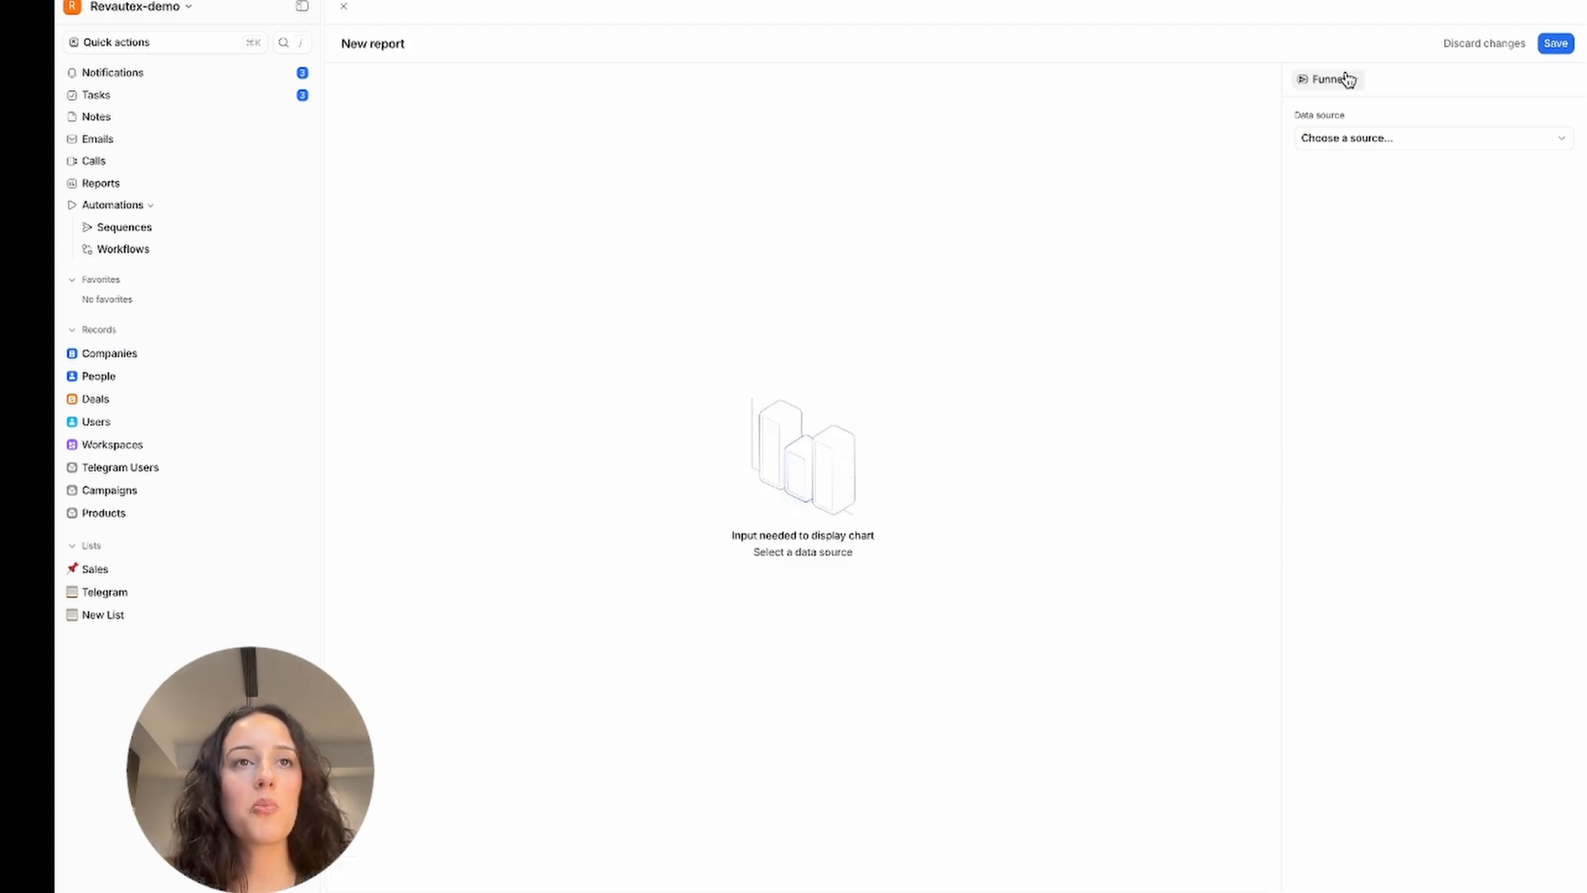
# Review the available report types, keep Funnel, and choose Deals as the new report's data source.
pyautogui.click(1348, 80)
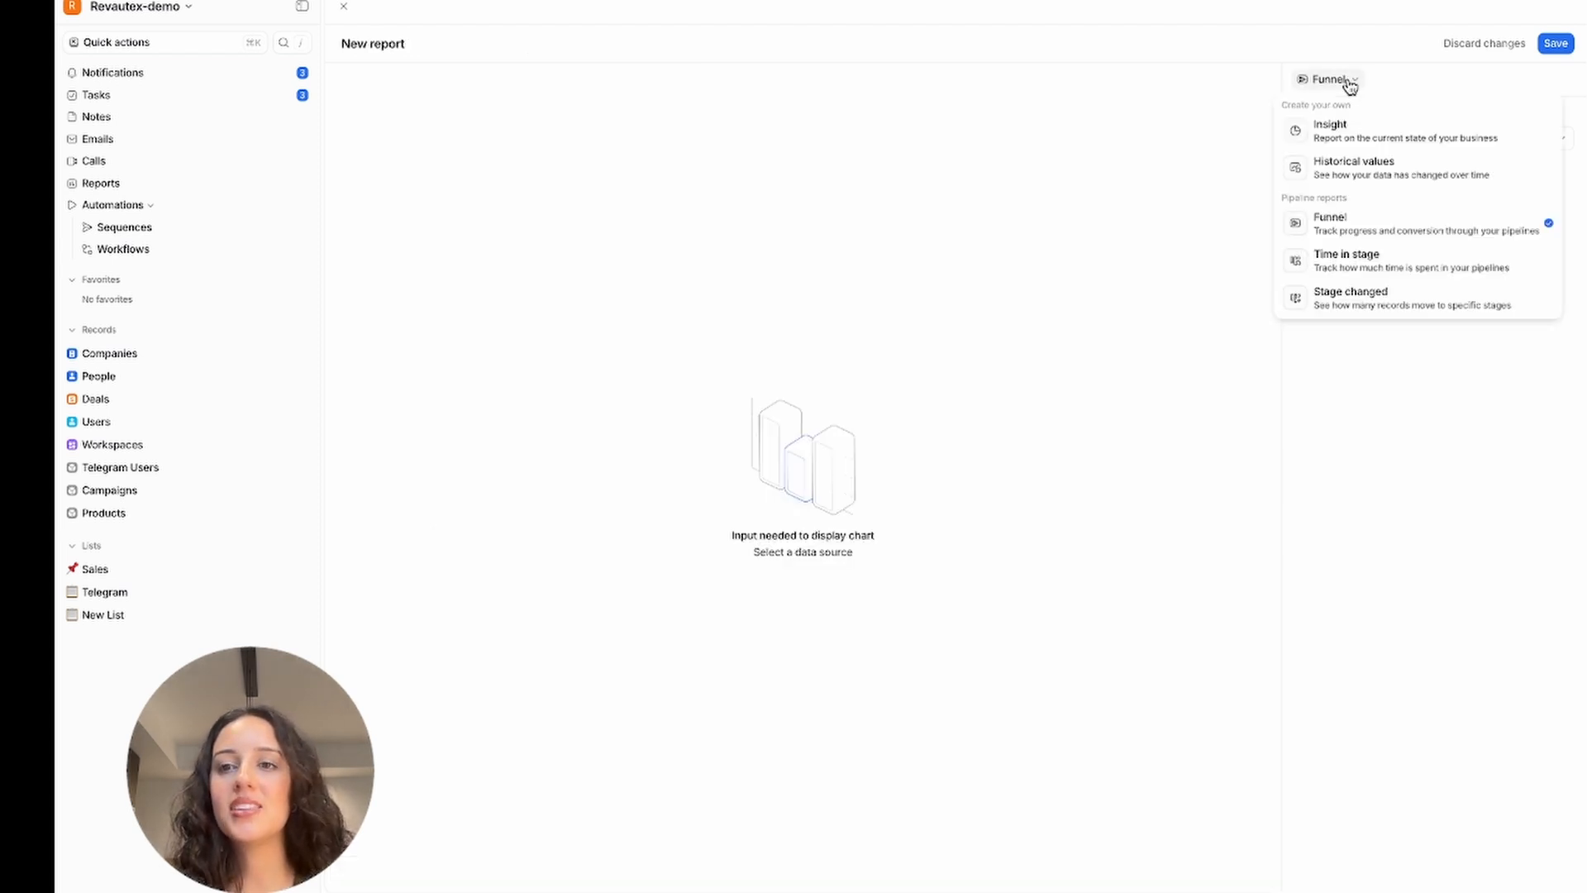
pyautogui.click(1431, 474)
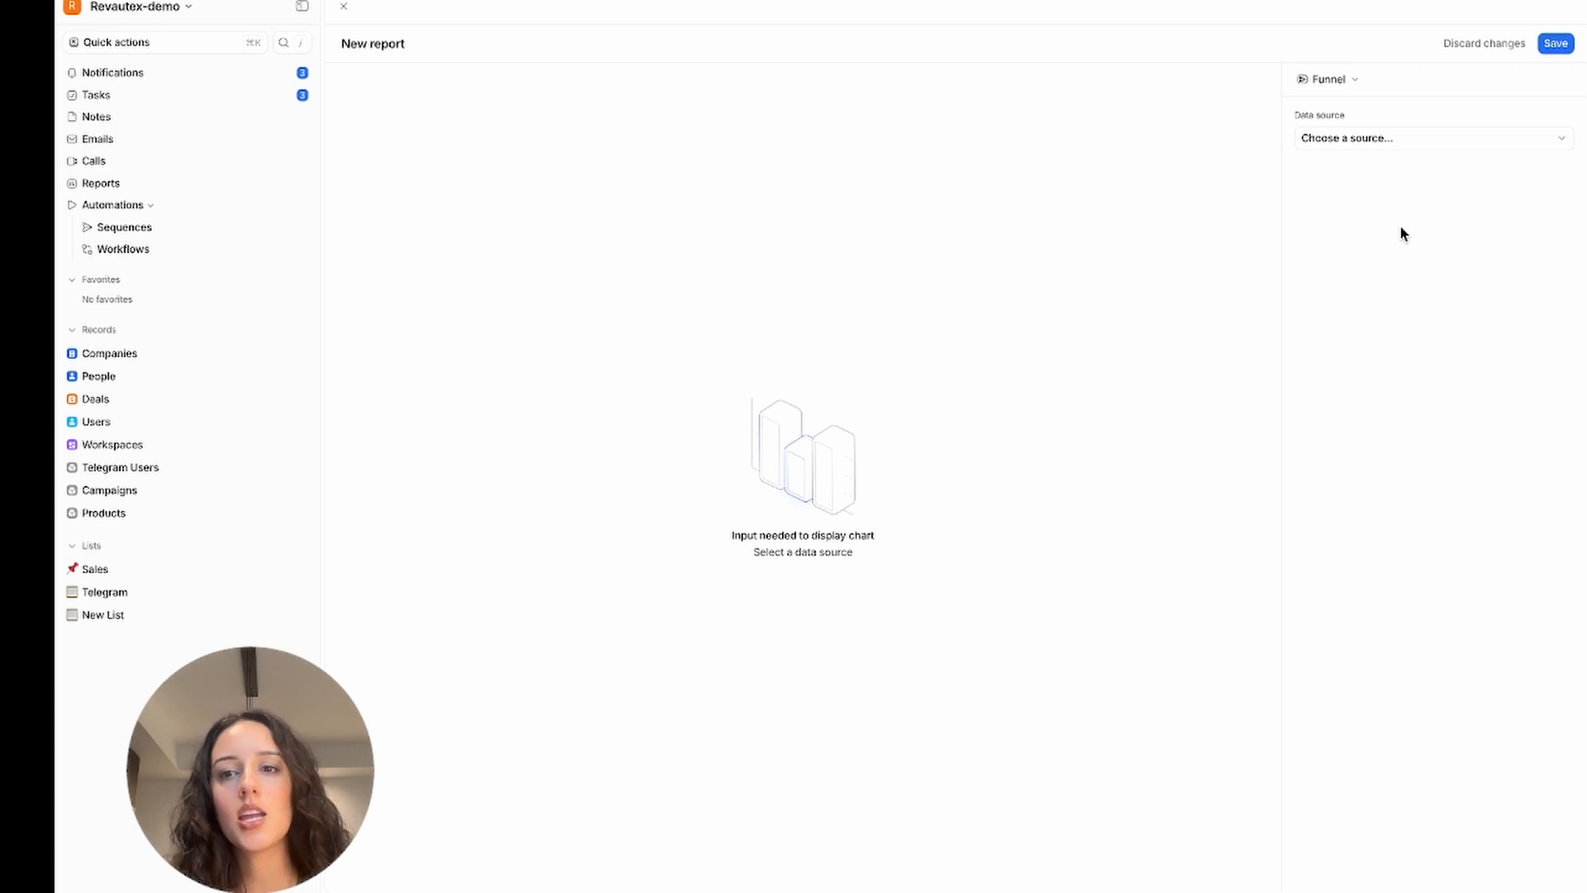
pyautogui.click(1378, 141)
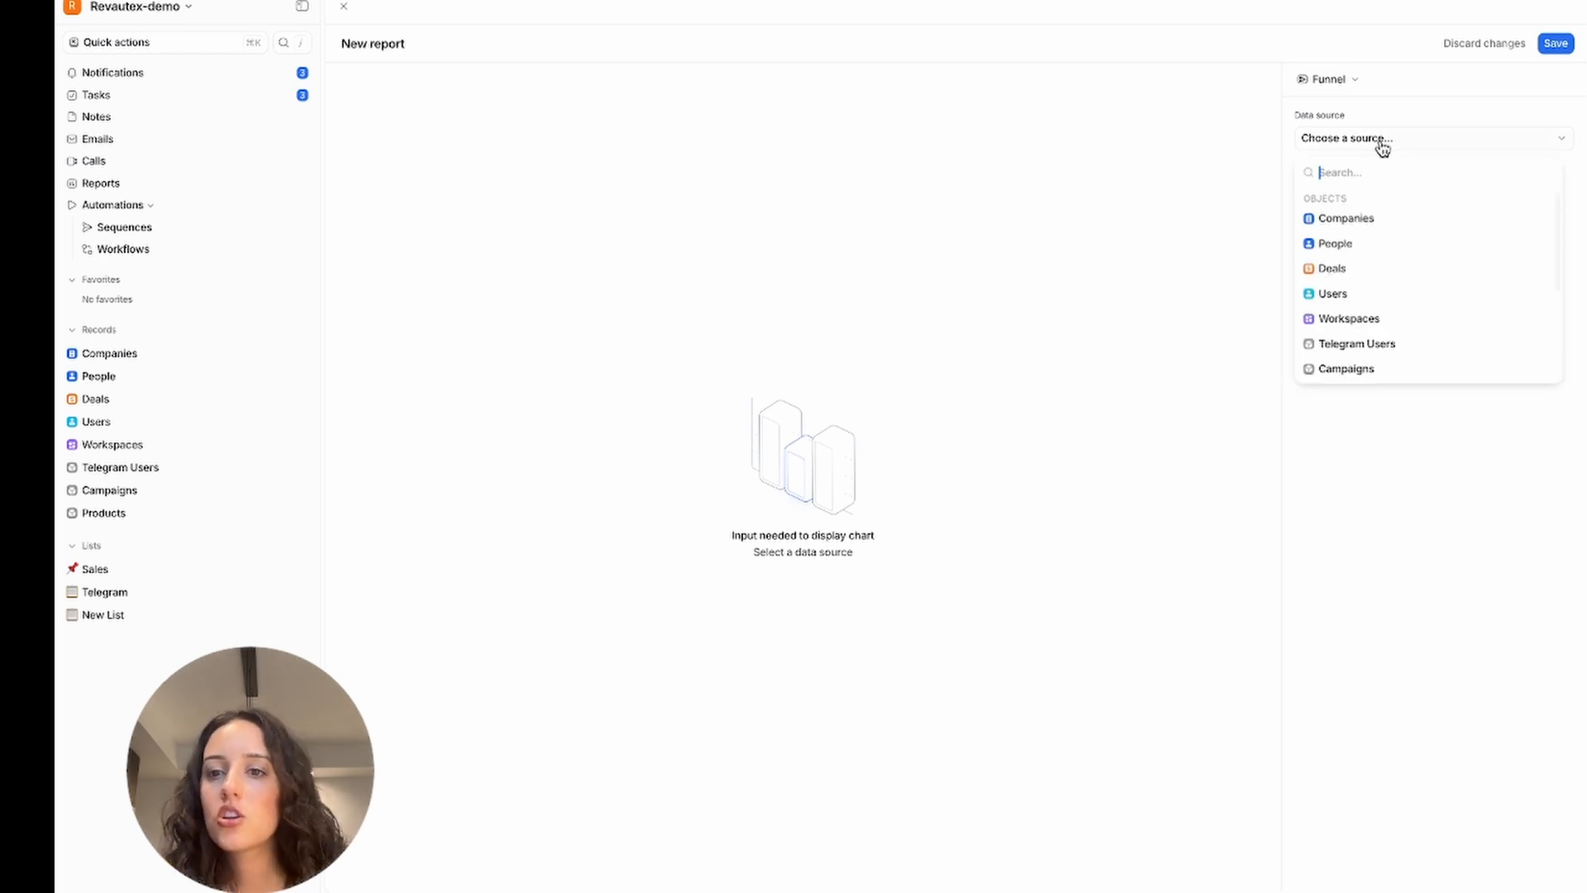
pyautogui.click(1362, 270)
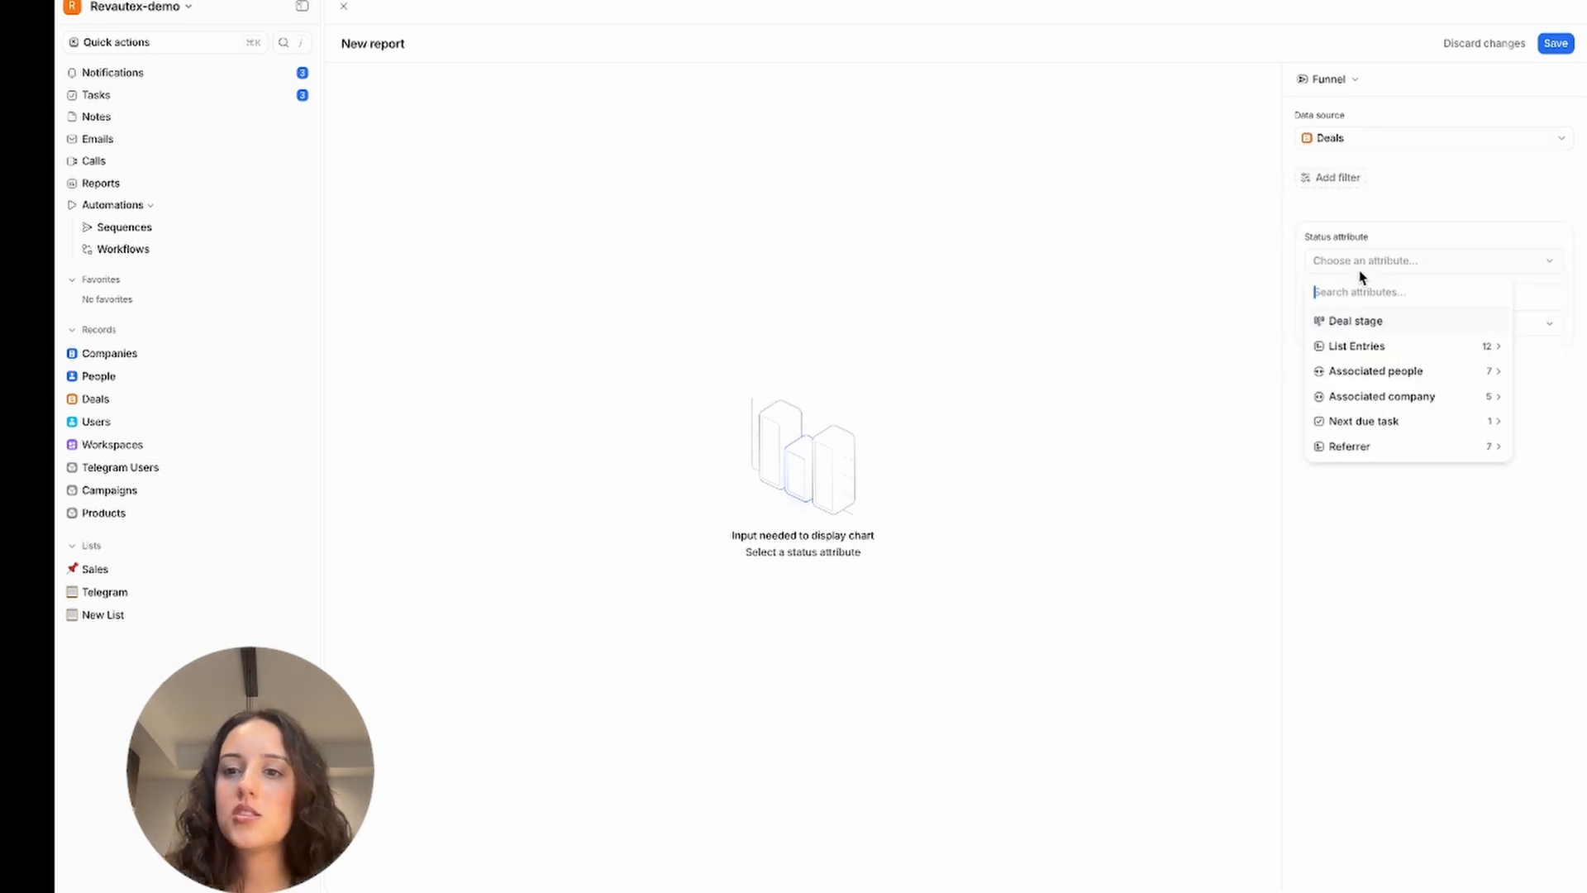
# Use Deal stage as the funnel's status attribute and include all stages, including All Records.
pyautogui.click(1371, 321)
pyautogui.click(1368, 324)
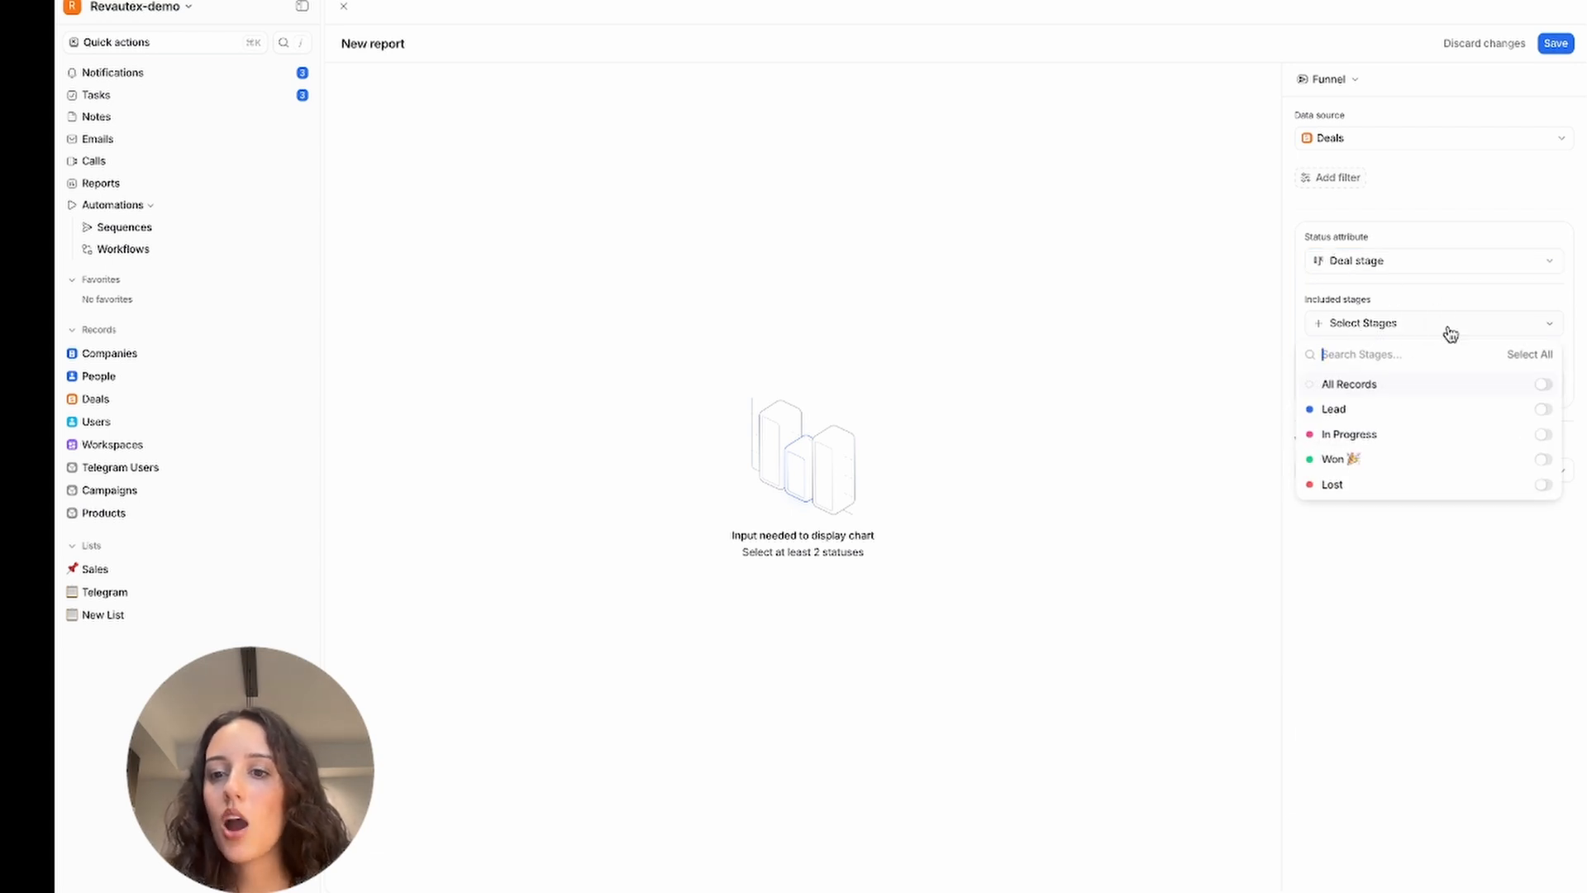
pyautogui.click(1535, 356)
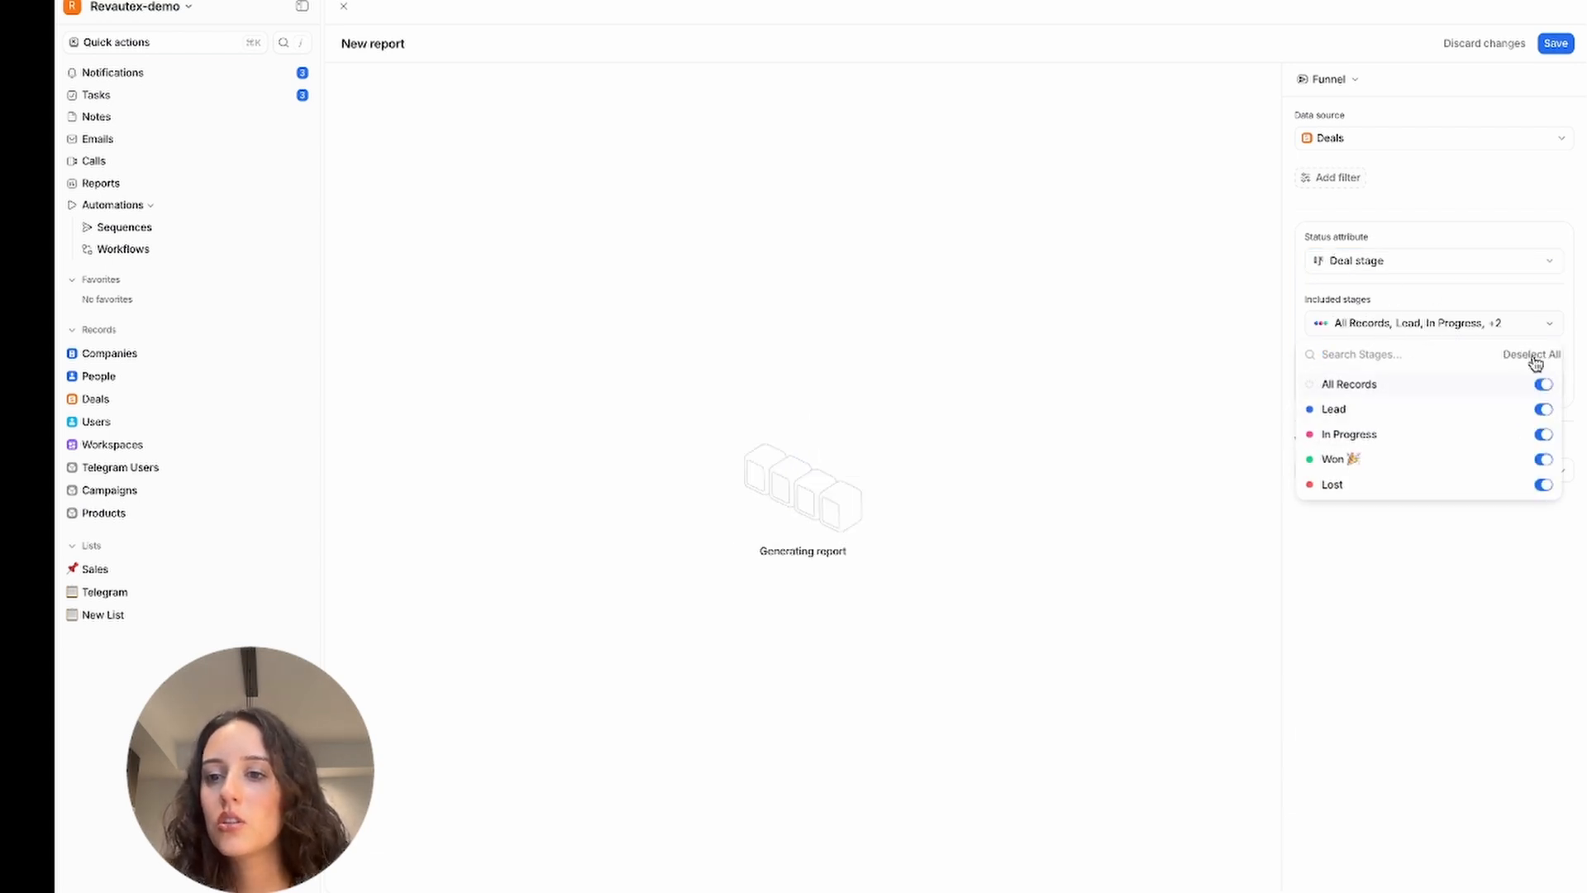
# Exclude All Records and Lost from the funnel's included stages, leaving Lead, In Progress and Won 🎉.
pyautogui.click(1545, 385)
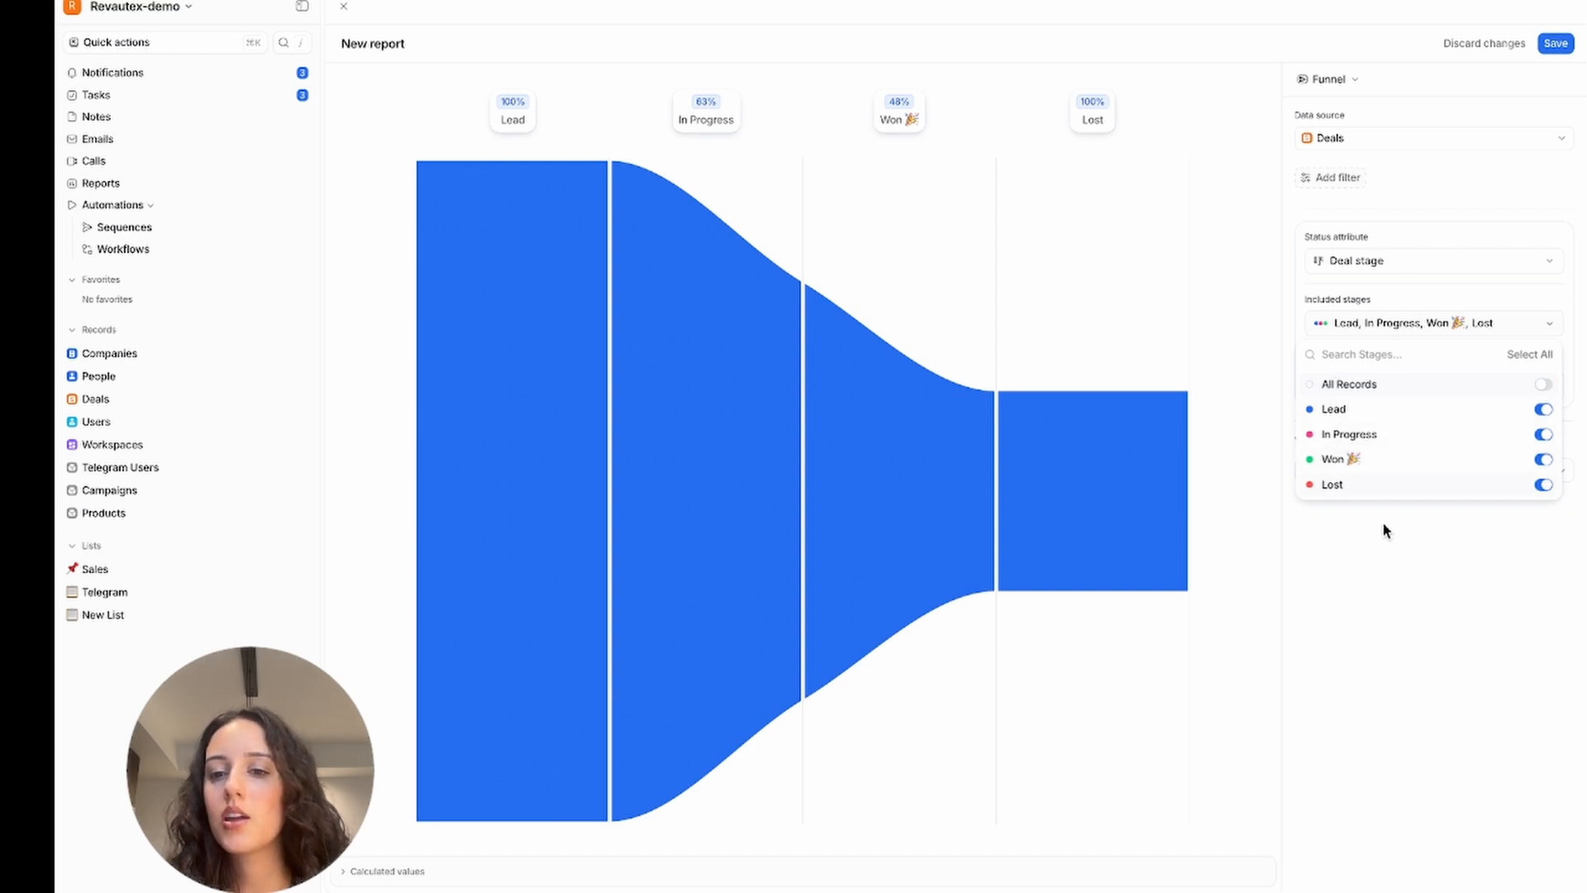
pyautogui.click(1433, 575)
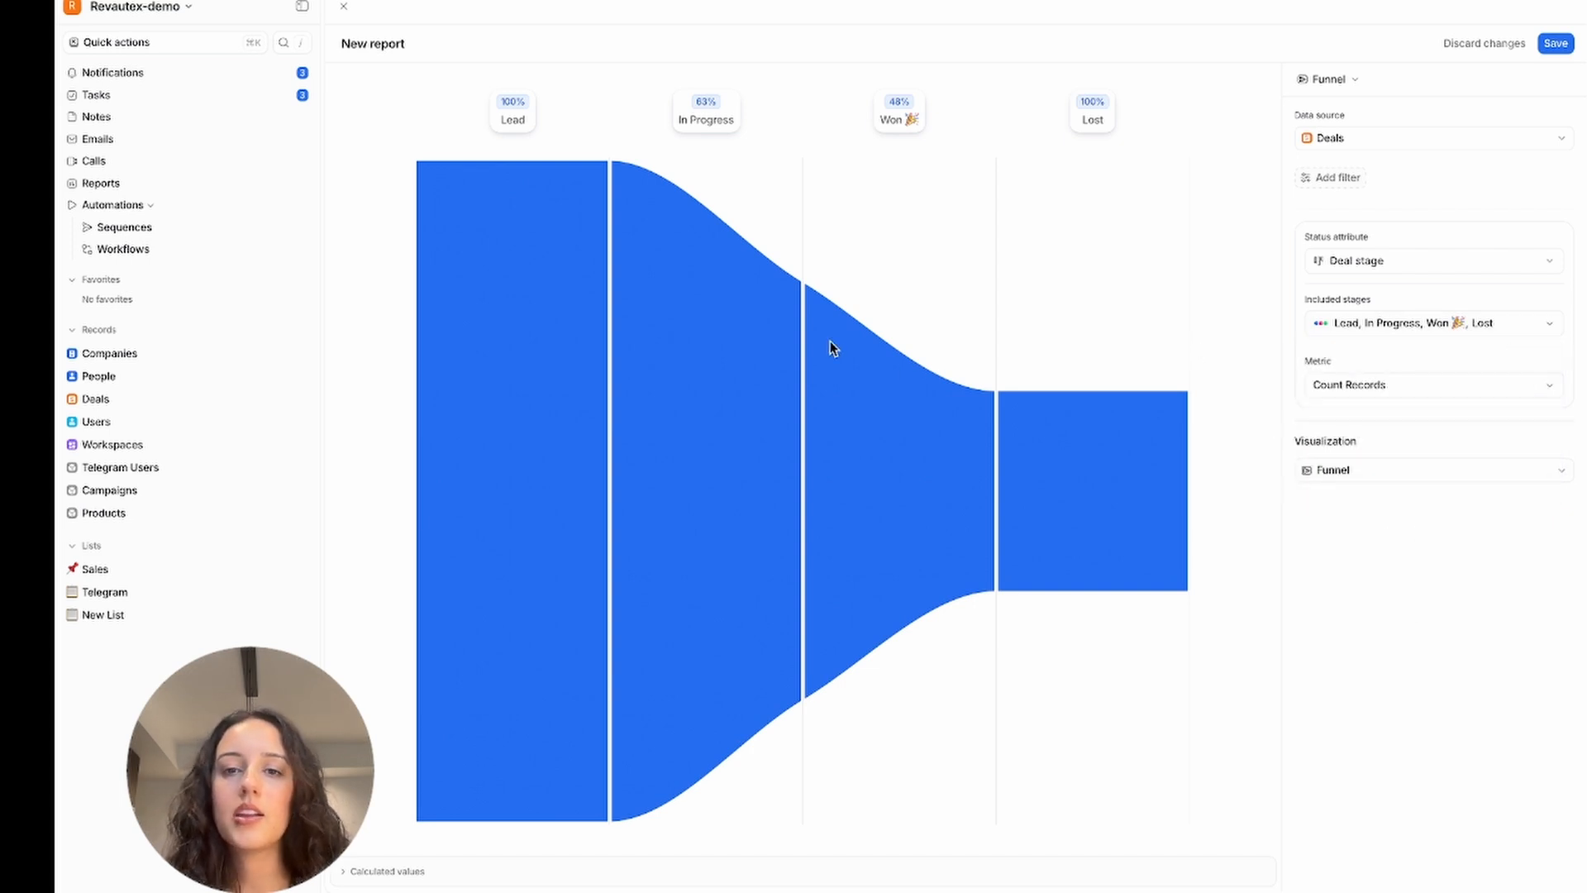
pyautogui.click(1442, 333)
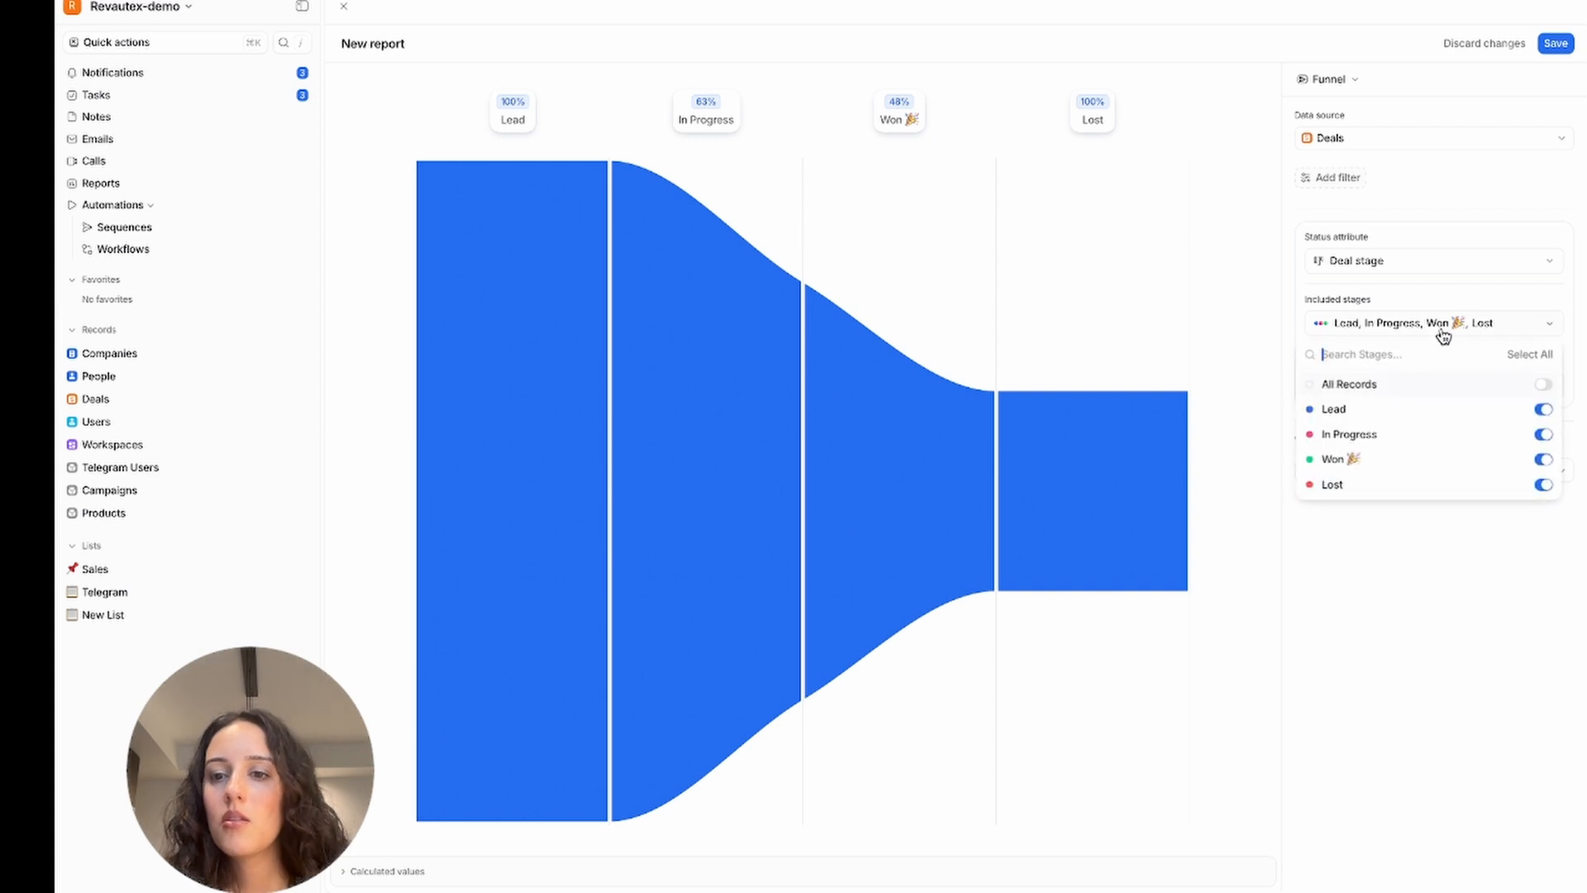
pyautogui.click(1544, 486)
pyautogui.click(1459, 590)
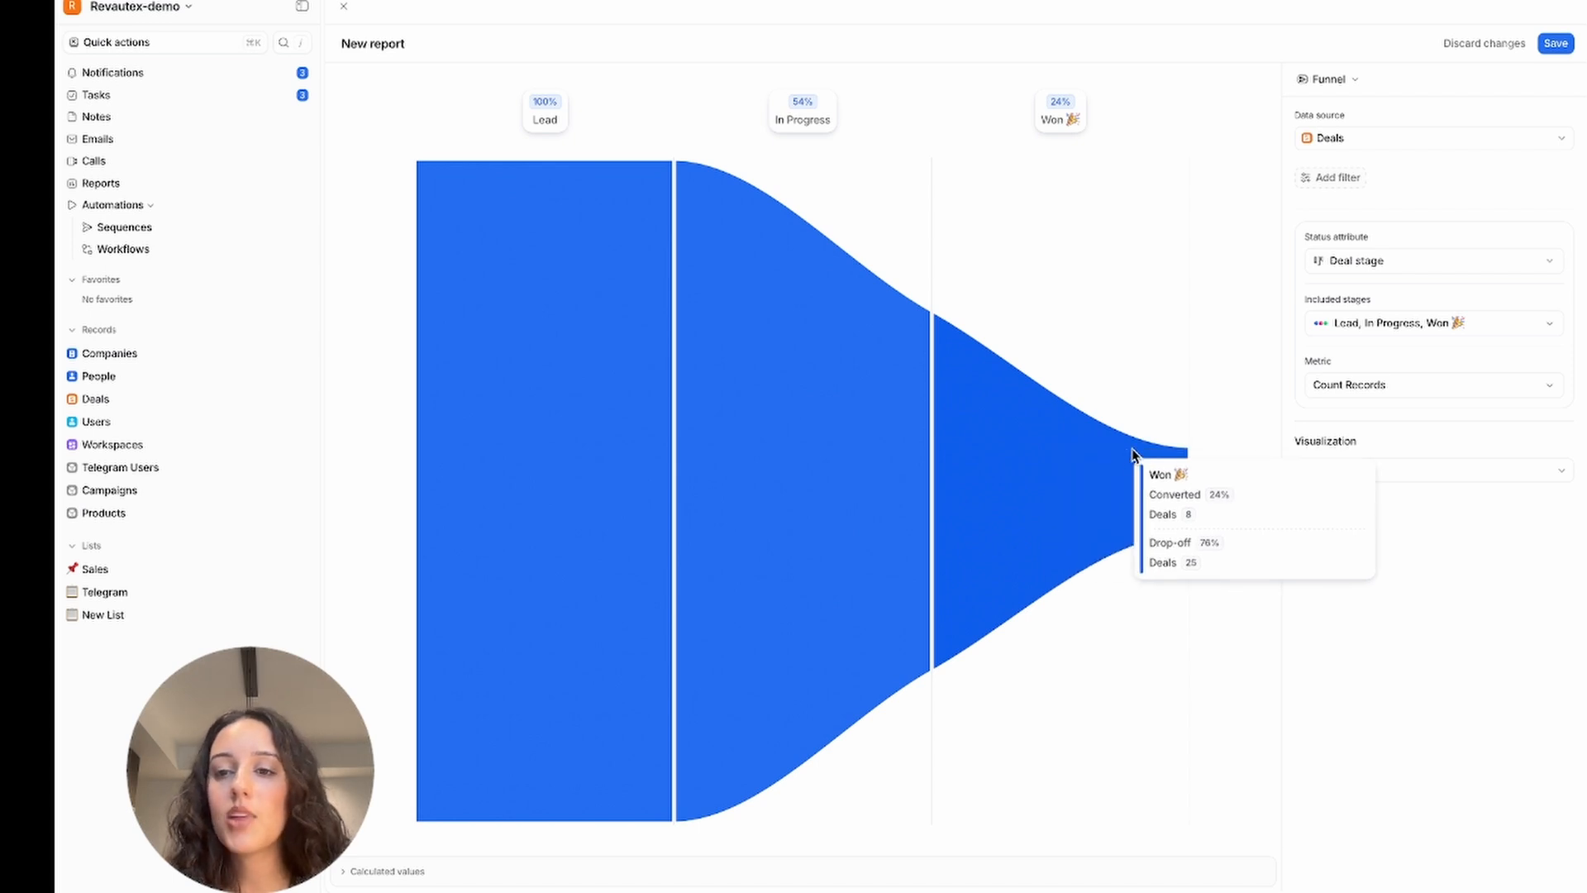
# Swap Won 🎉 for Lost in the included stages to compare the funnel, and switch back to Won 🎉.
pyautogui.click(1431, 331)
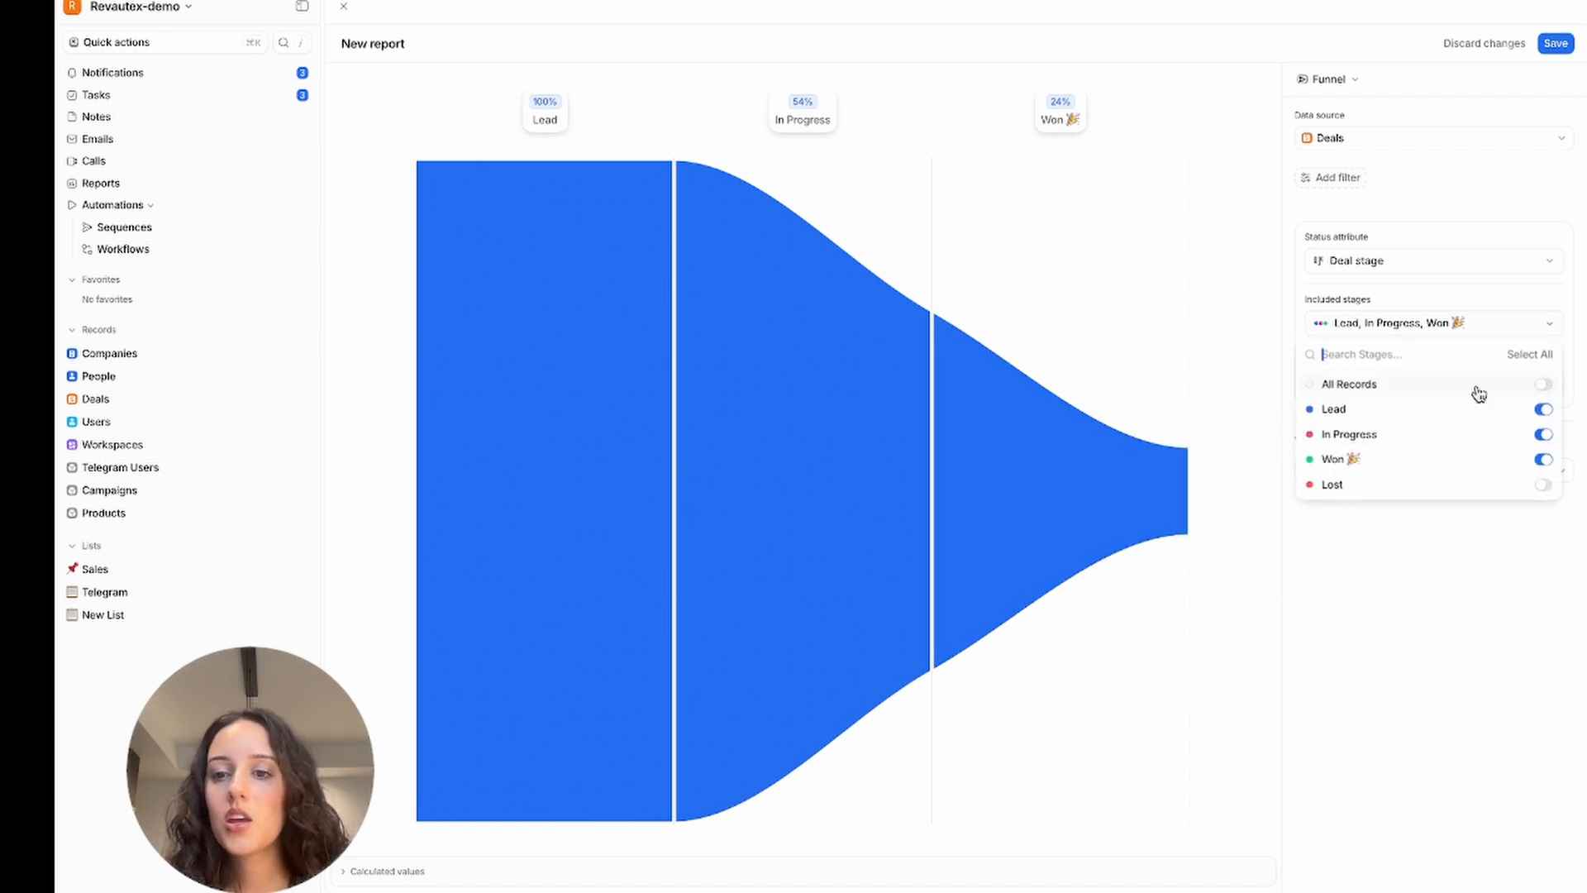
pyautogui.click(1541, 460)
pyautogui.click(1544, 485)
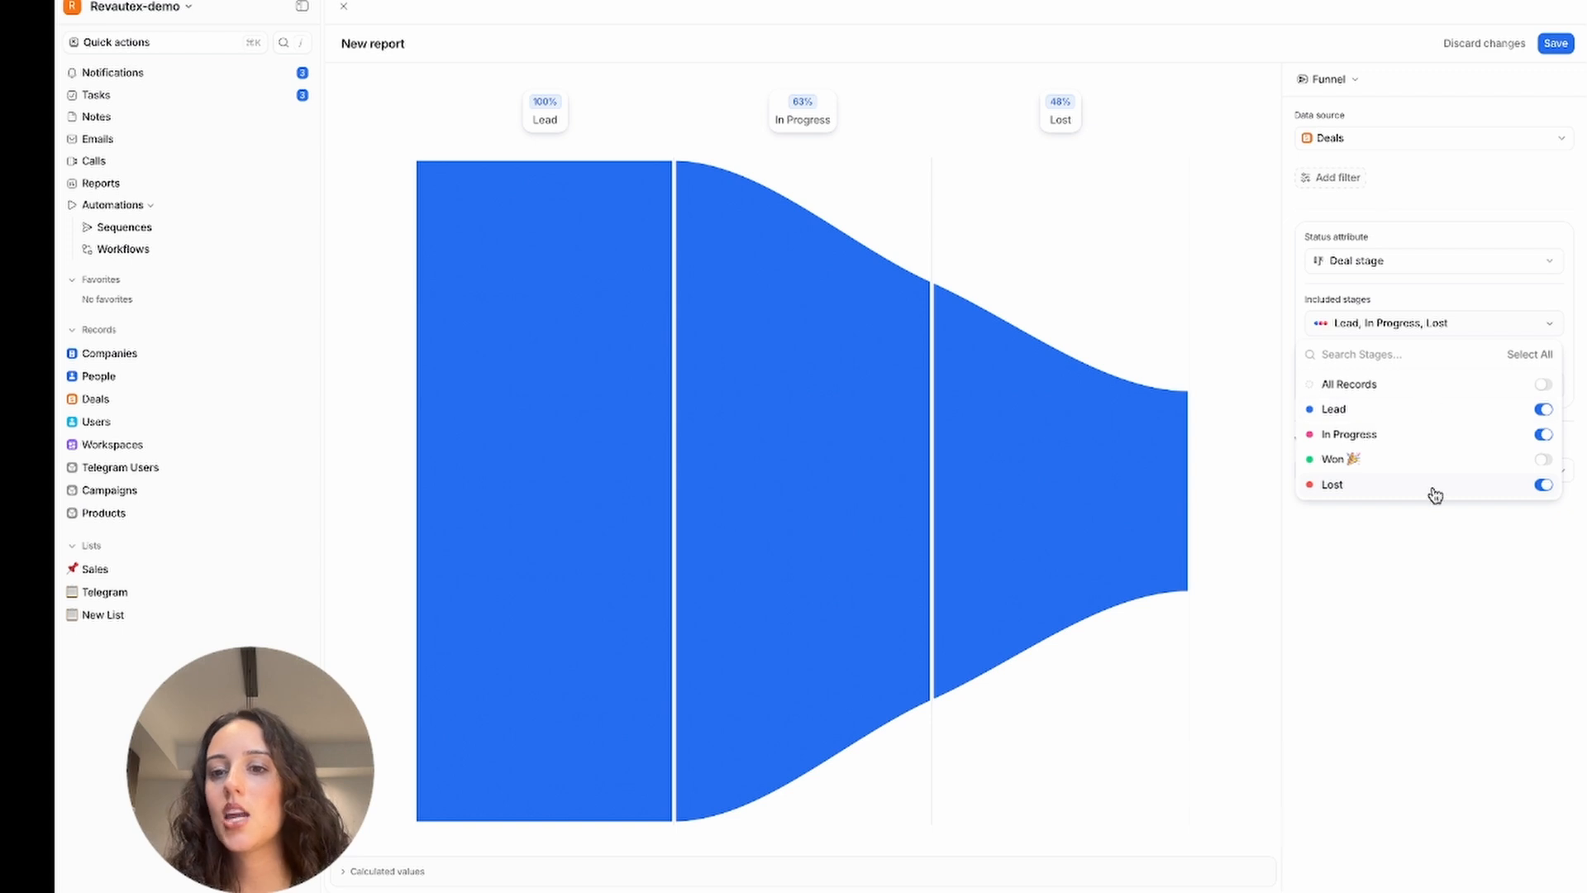
pyautogui.click(1544, 460)
pyautogui.click(1546, 488)
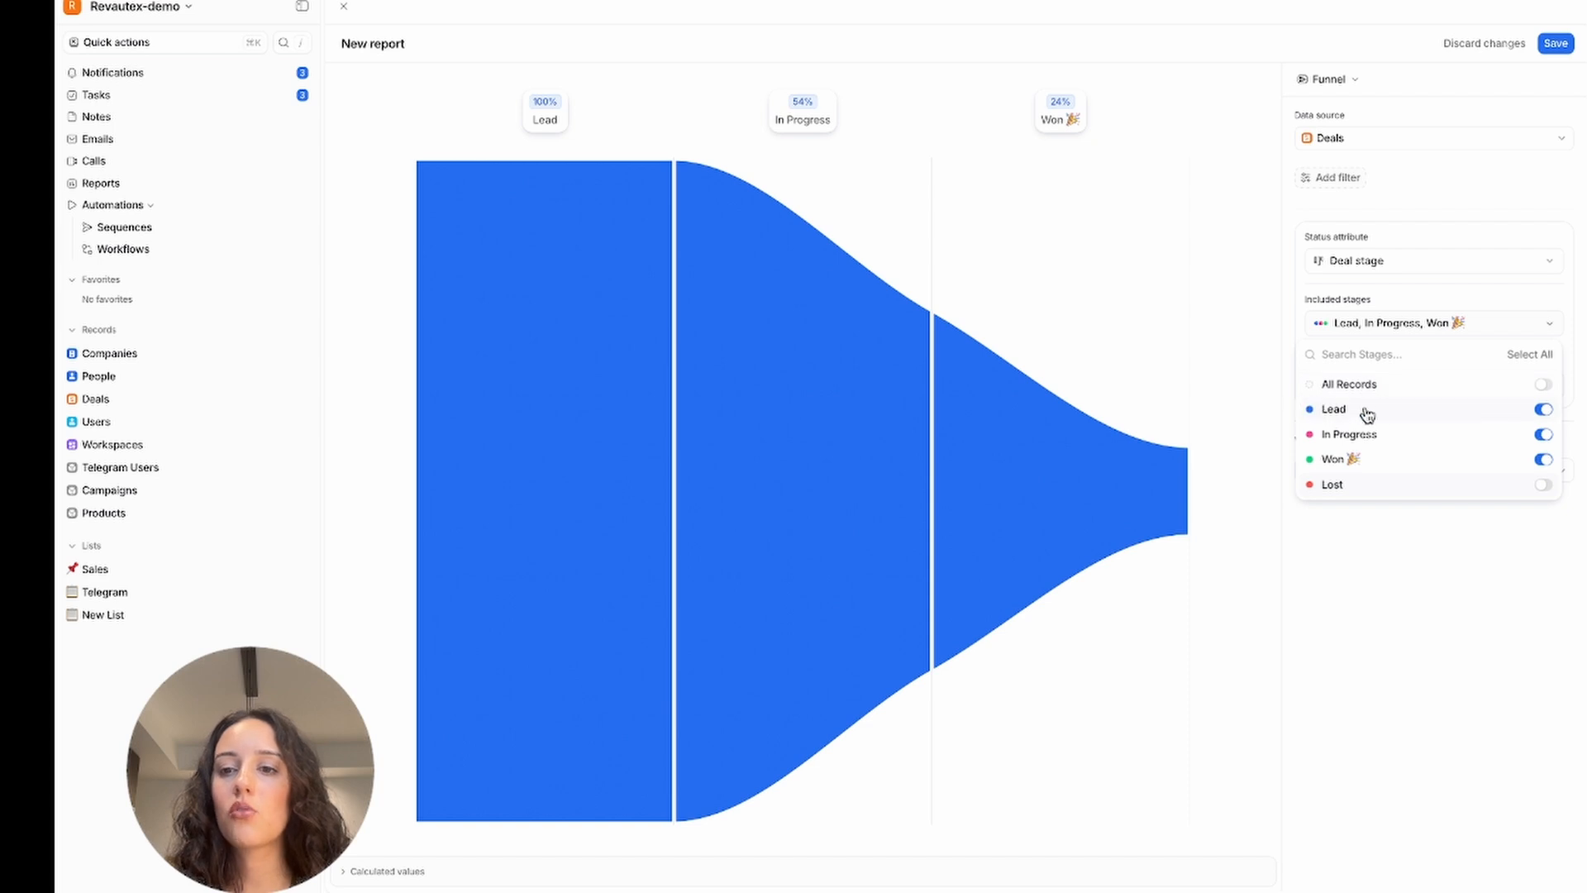
# Compare the funnel with Won 🎉 and Lost switched on and off, leaving only Lead and In Progress included.
pyautogui.click(1543, 459)
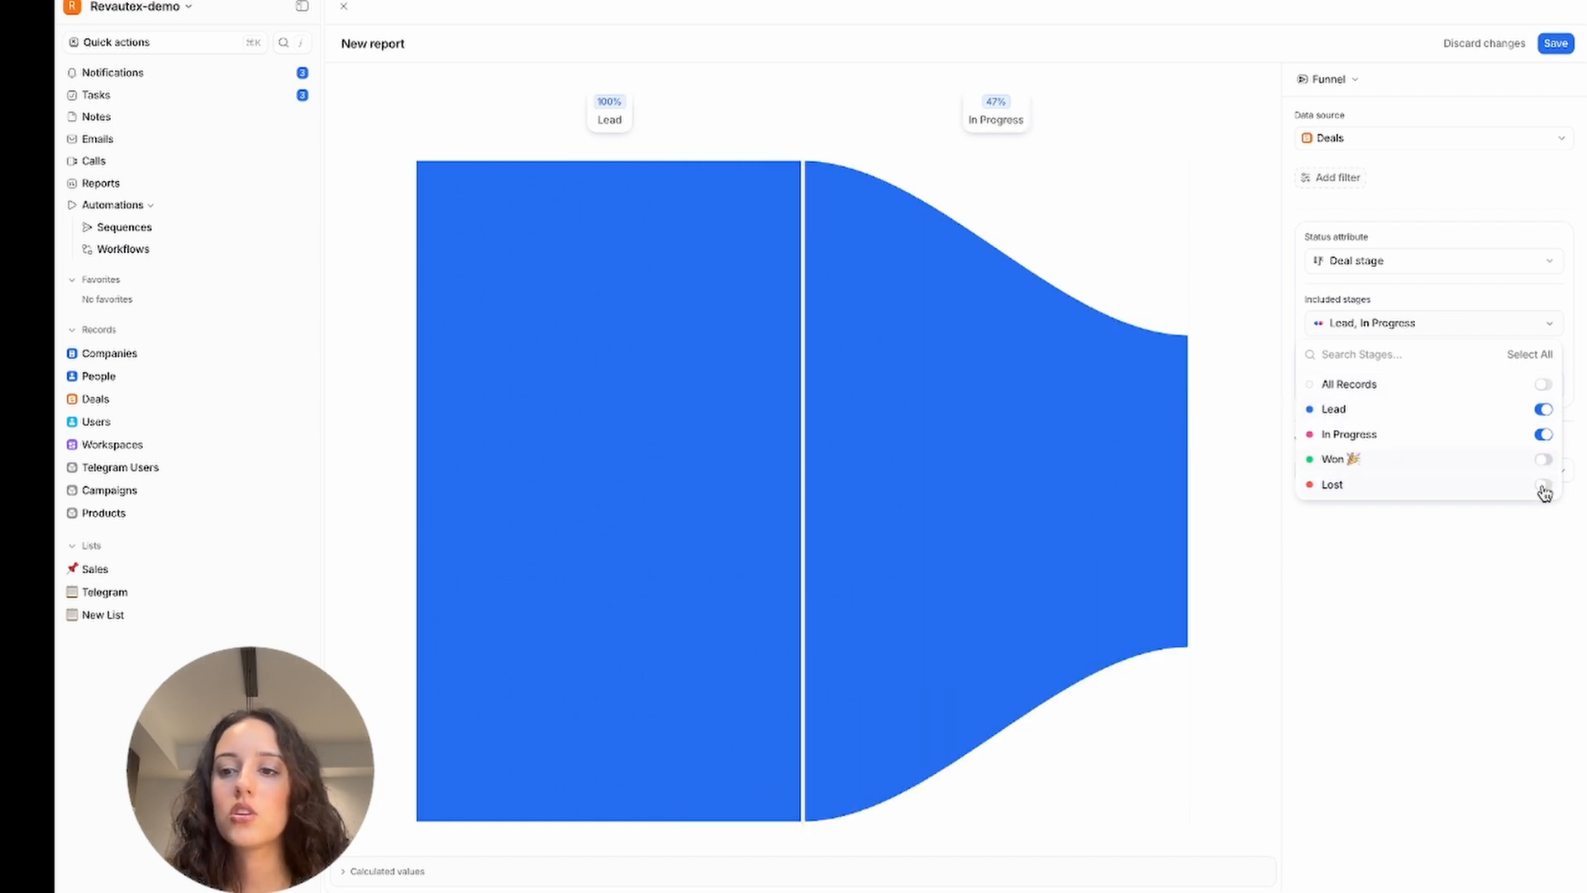
pyautogui.click(1543, 484)
pyautogui.click(1542, 459)
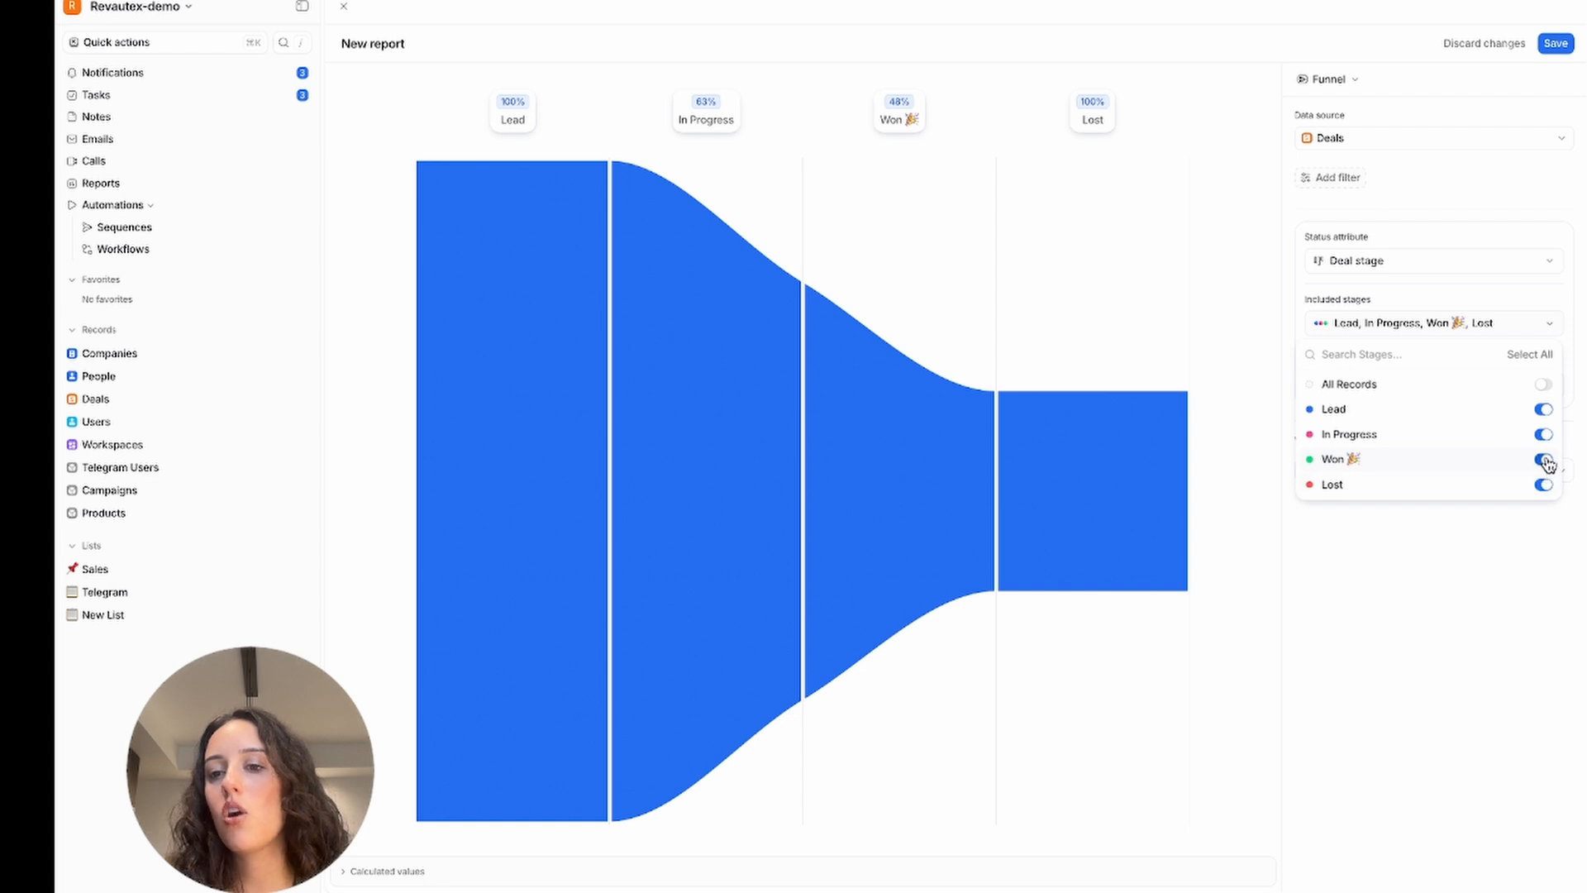
pyautogui.click(1543, 460)
pyautogui.click(1543, 487)
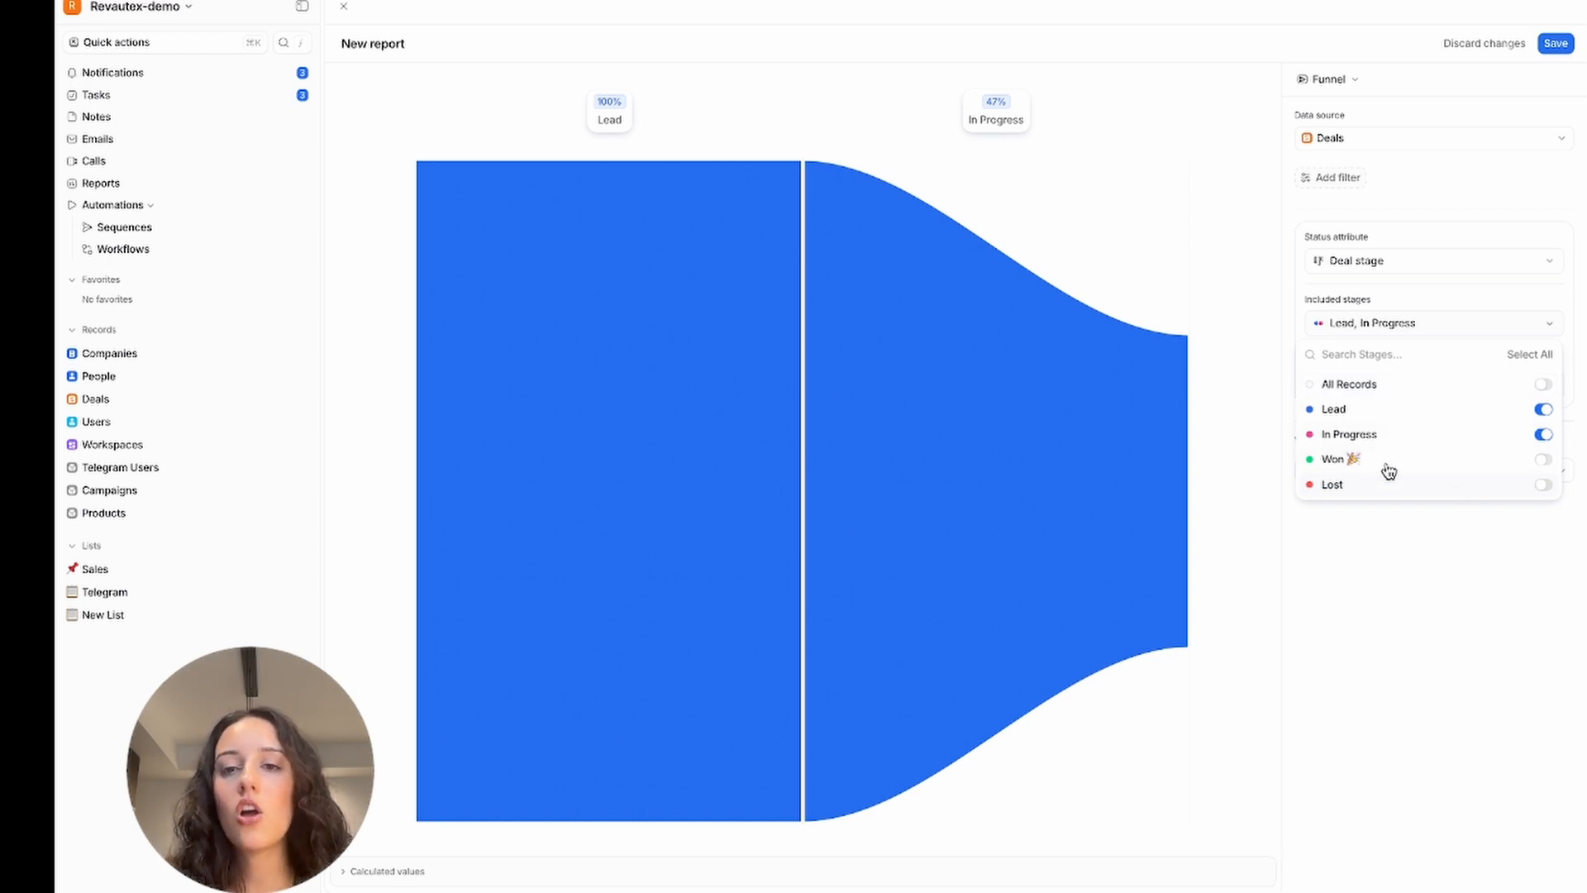
pyautogui.moveTo(1003, 265)
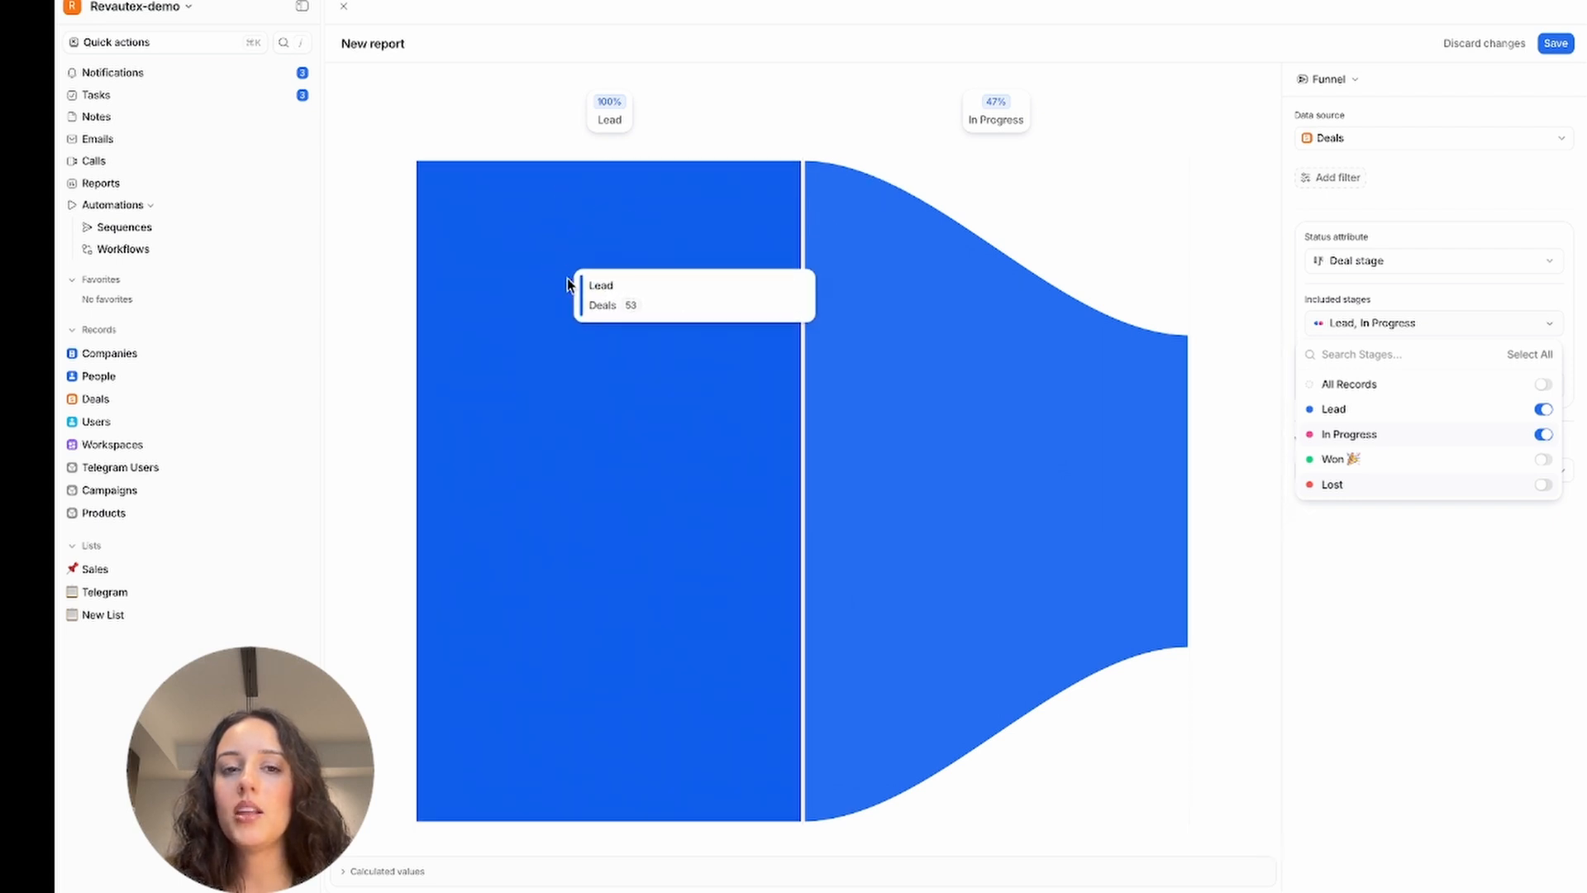
pyautogui.moveTo(662, 270)
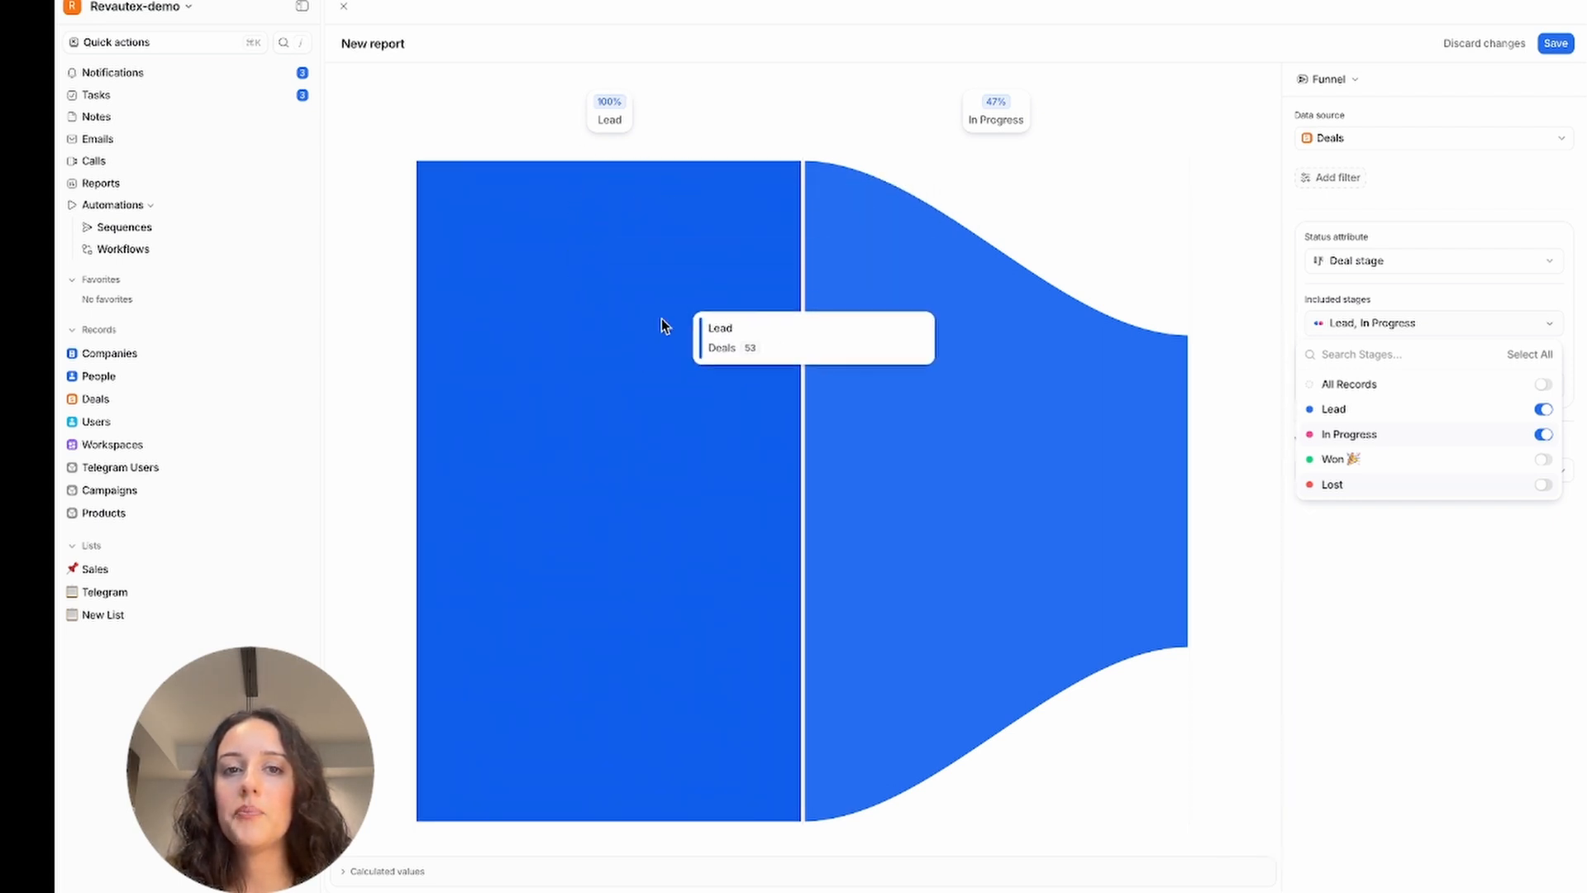
pyautogui.moveTo(943, 220)
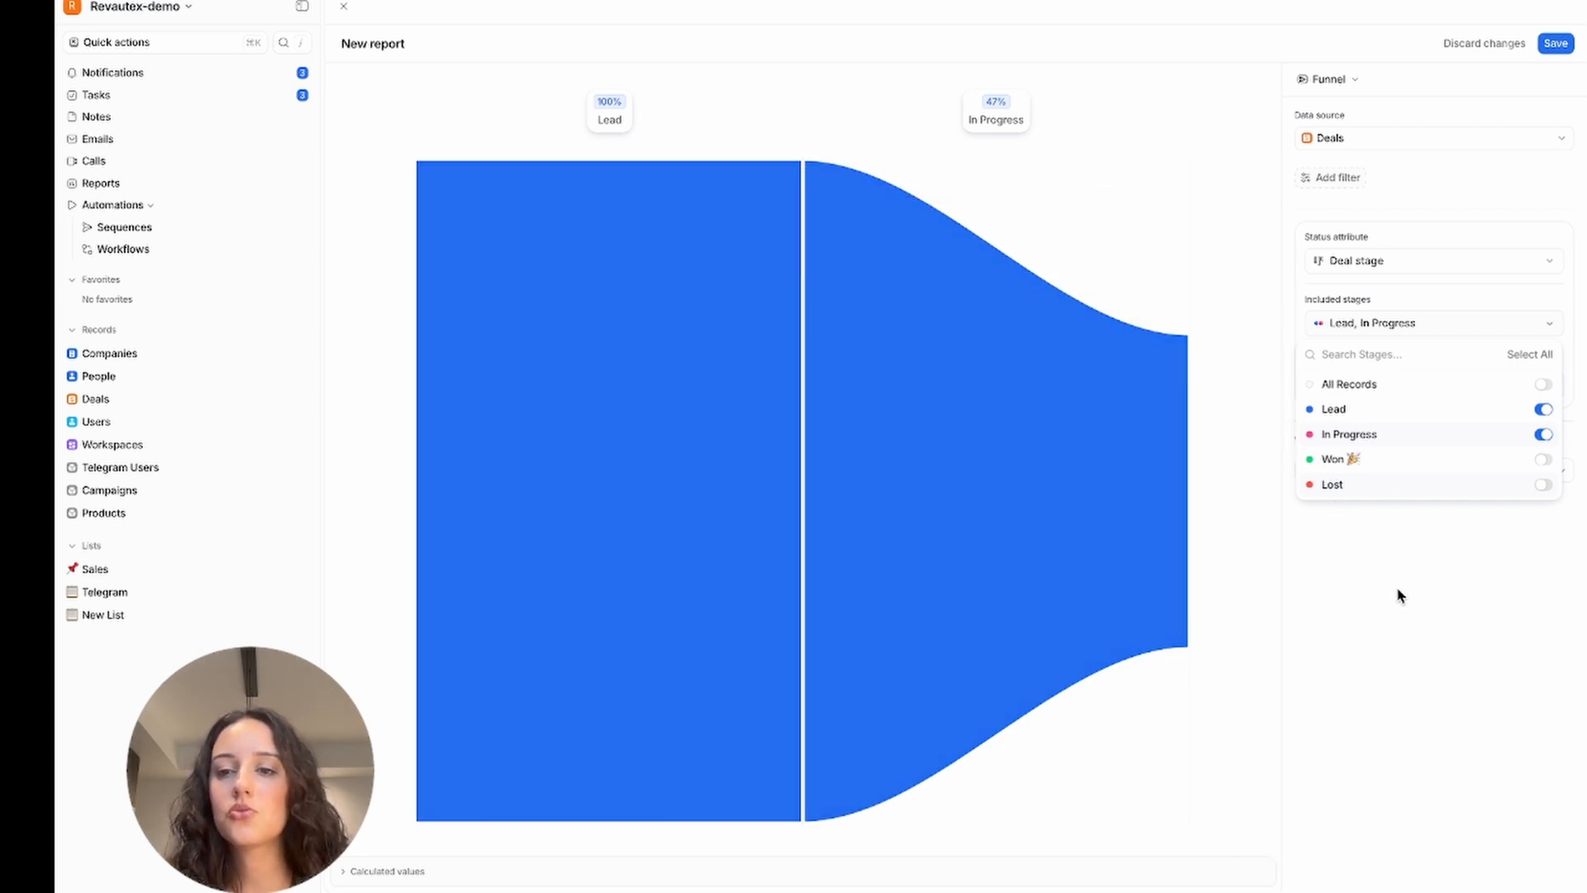
pyautogui.click(1400, 595)
# Set the funnel's metric to Deal value and add Won 🎉 back to the included stages.
pyautogui.click(1388, 389)
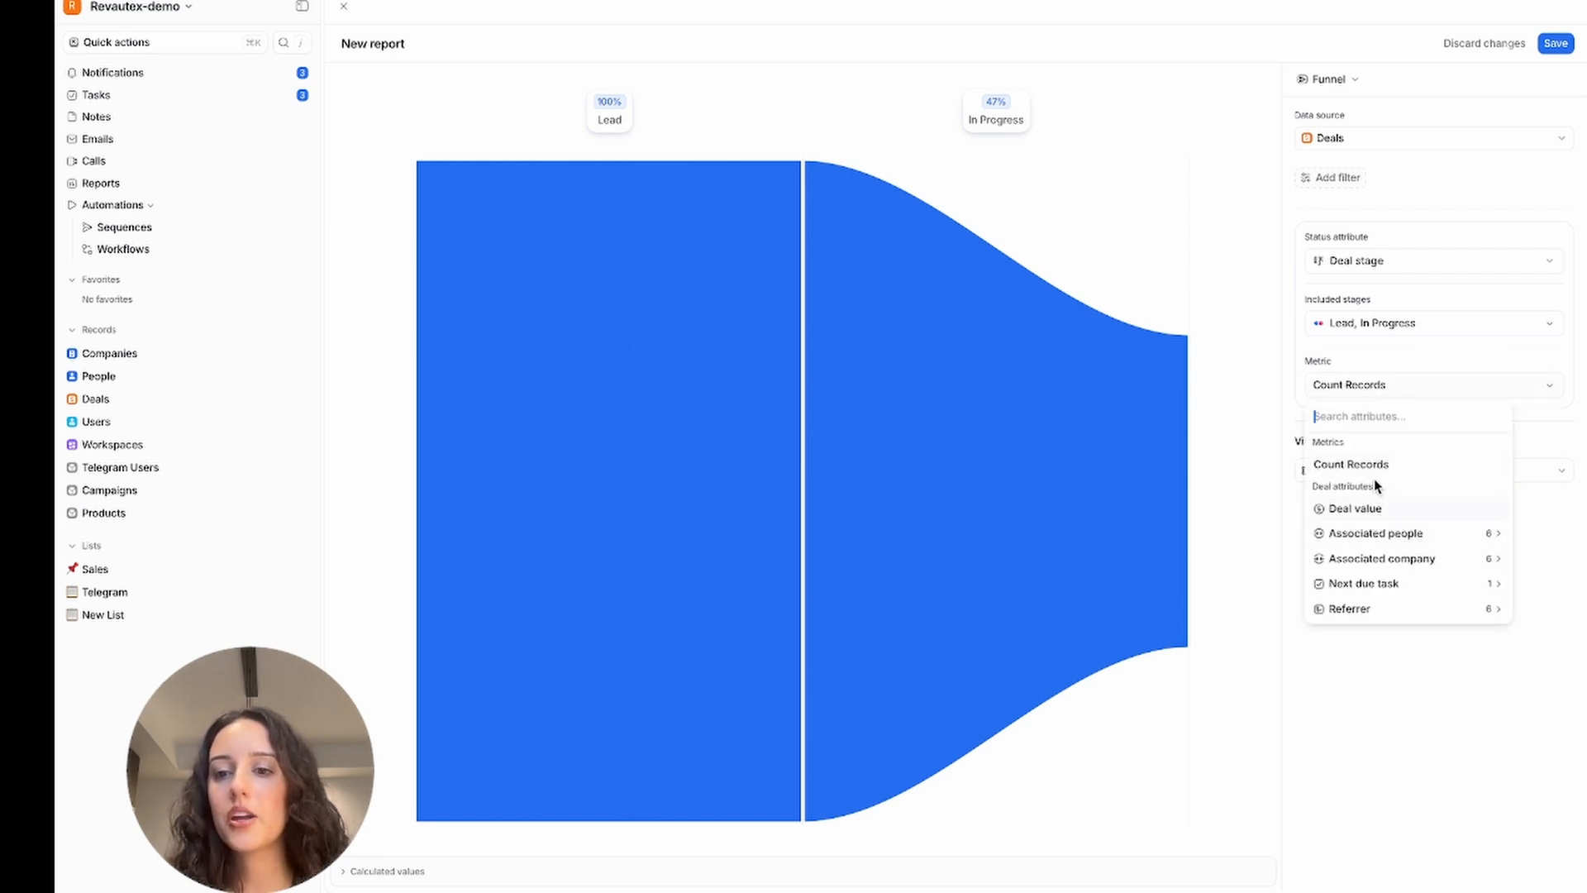
pyautogui.click(1379, 509)
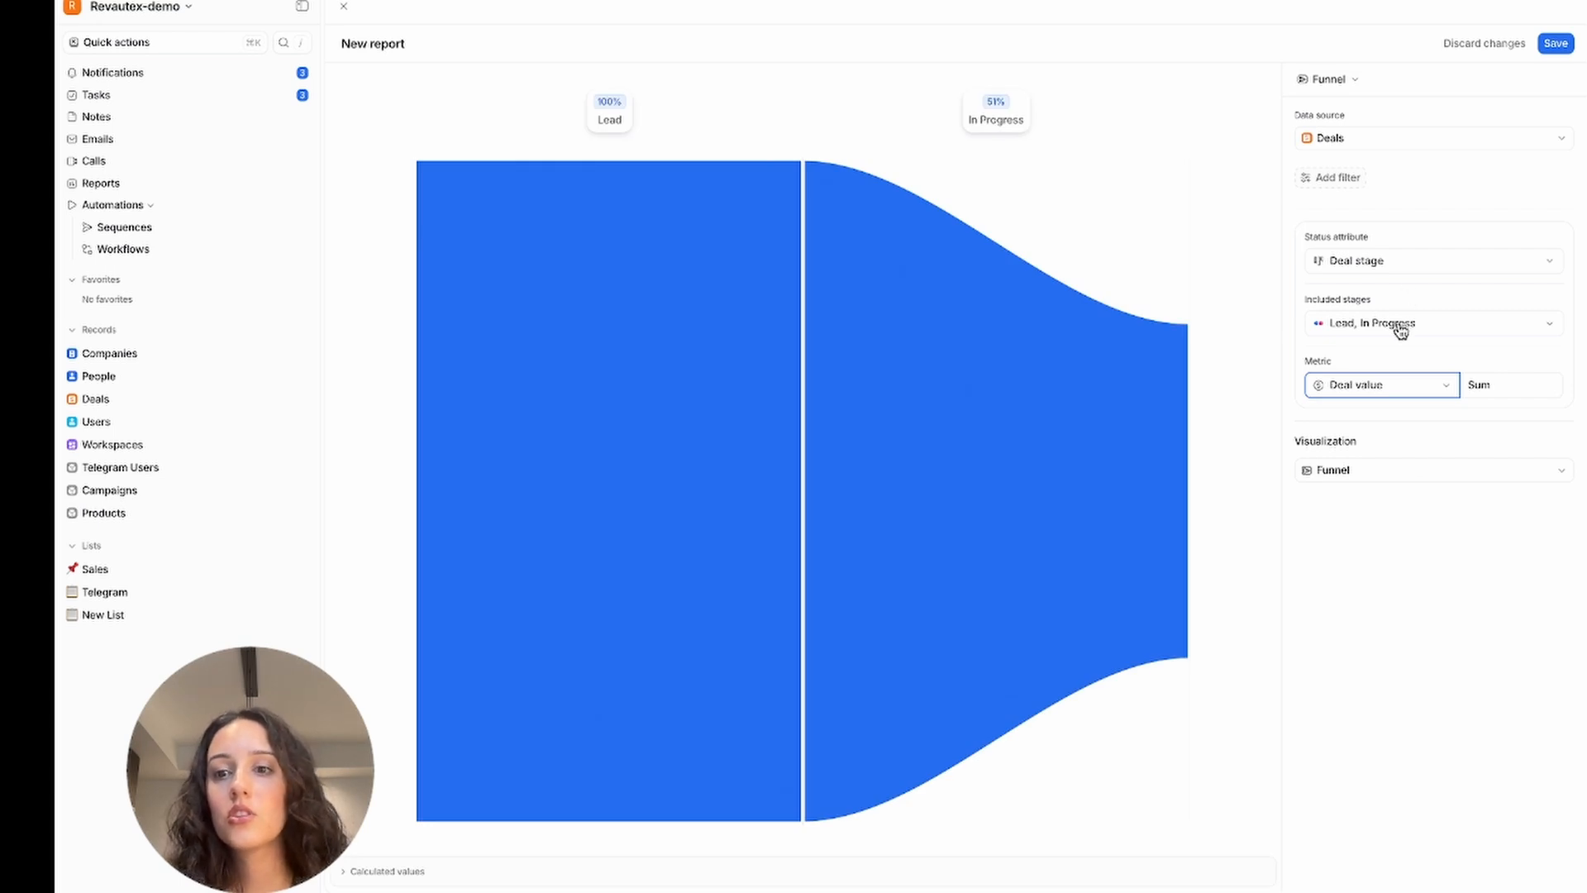
pyautogui.click(1435, 330)
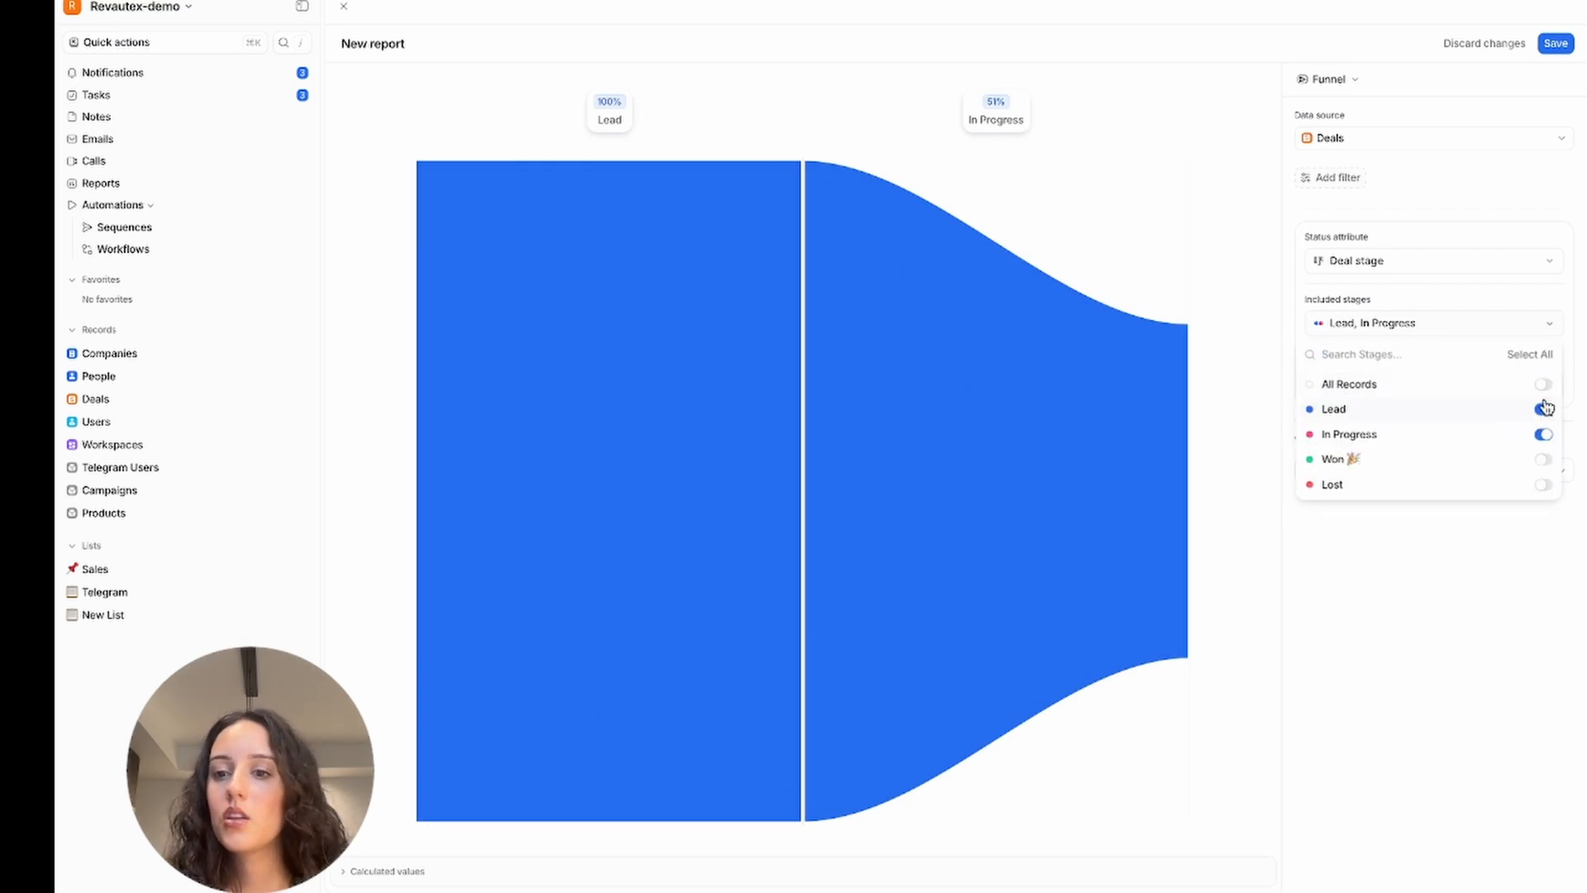
pyautogui.click(1543, 460)
pyautogui.click(1452, 632)
pyautogui.moveTo(1077, 409)
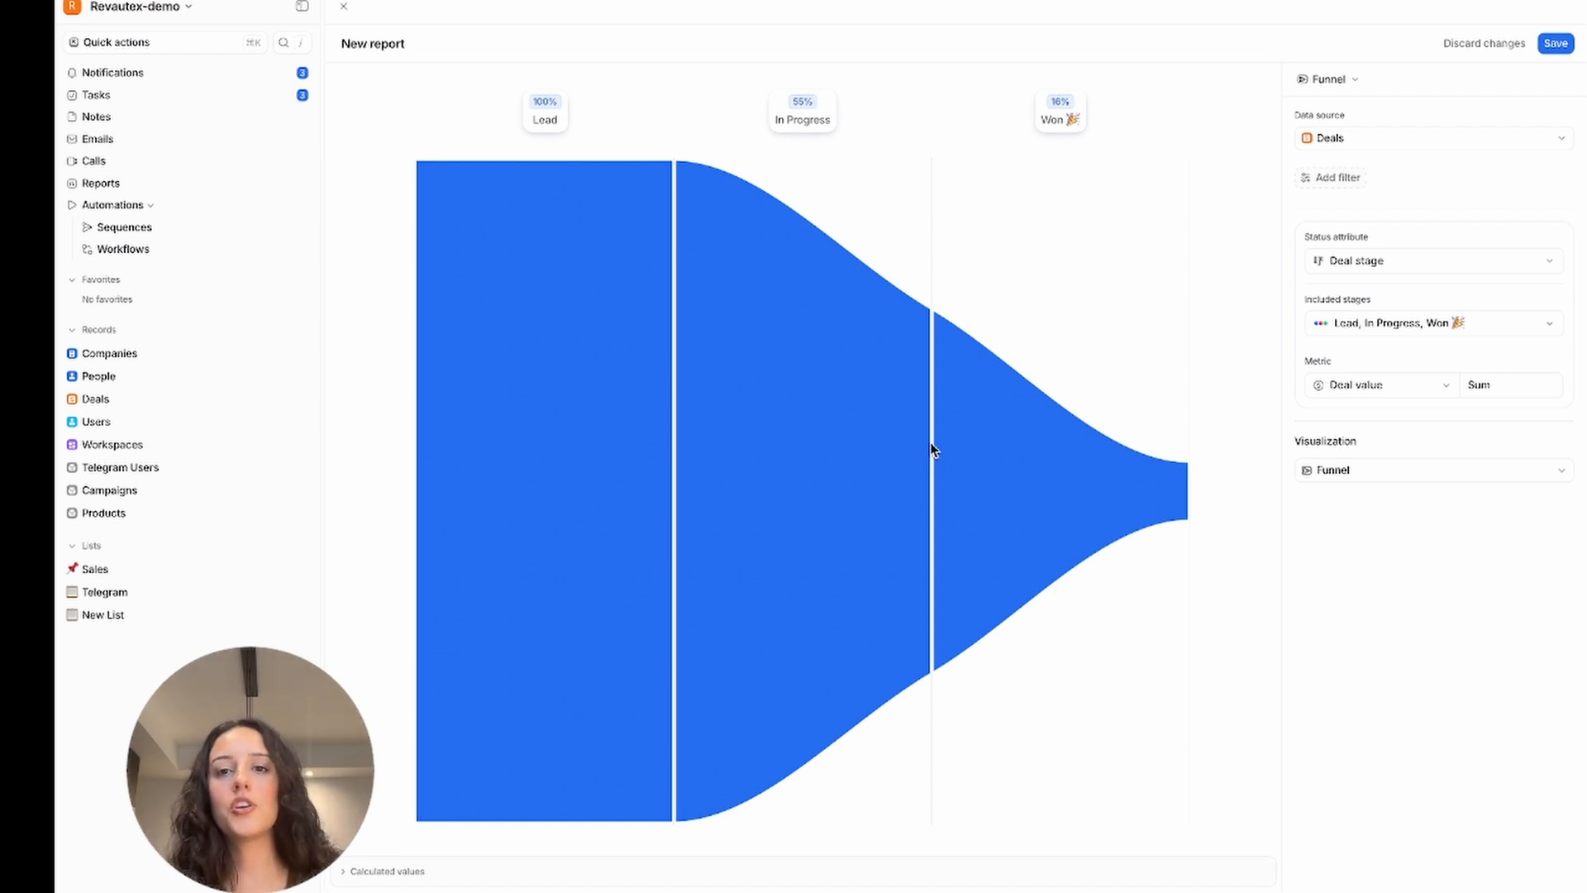
# Check the available filter attributes, and switch the funnel's data source to People with Lifecycle Stage as status attribute.
pyautogui.click(1333, 178)
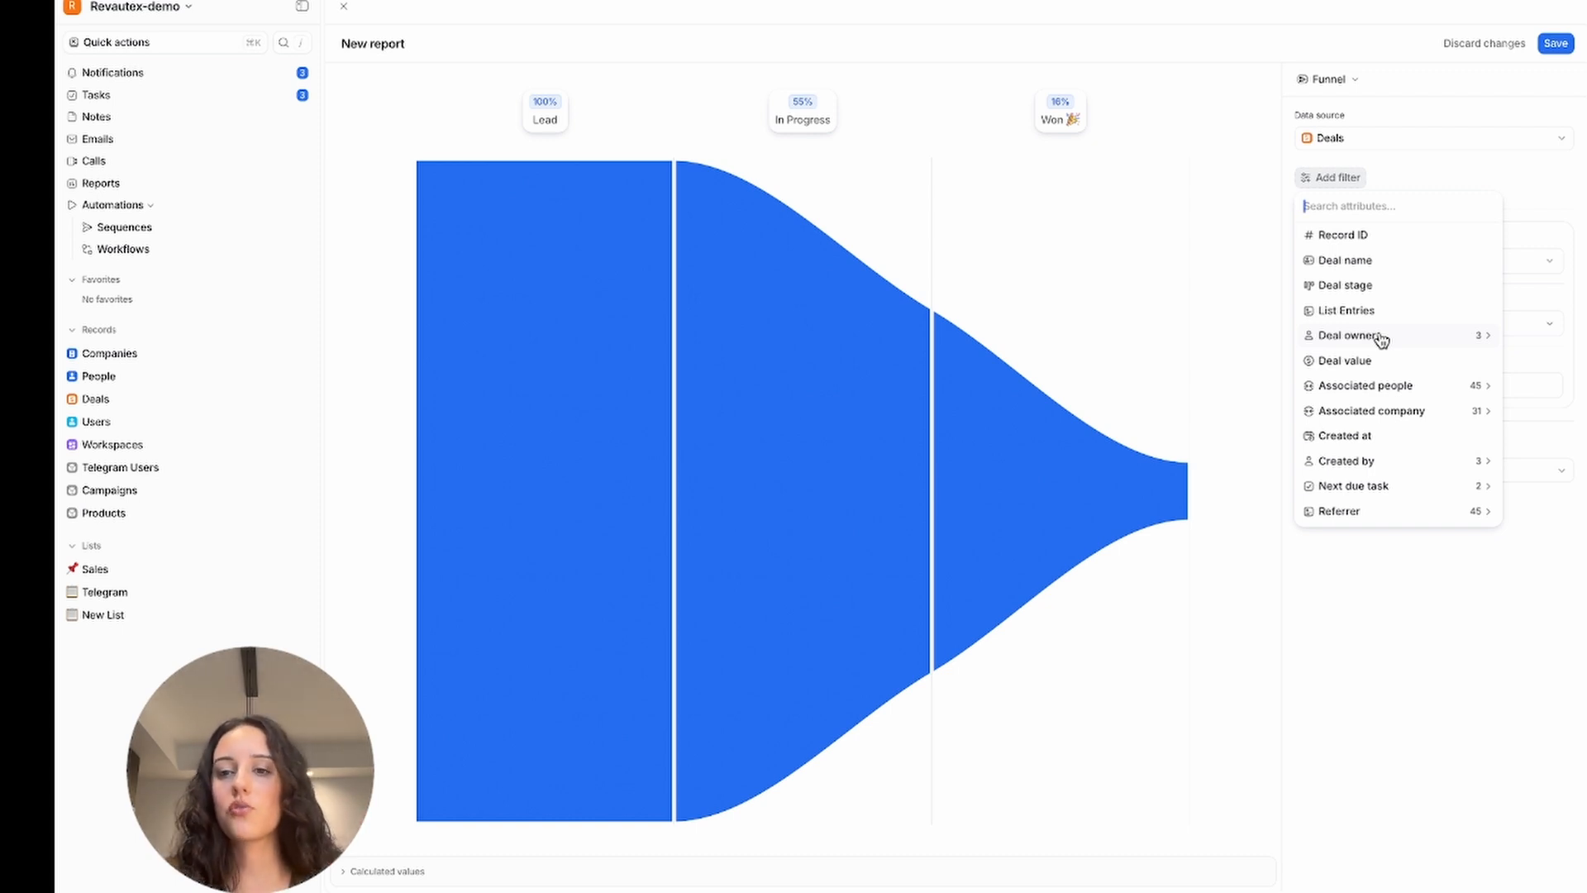
pyautogui.click(1362, 149)
pyautogui.click(1362, 149)
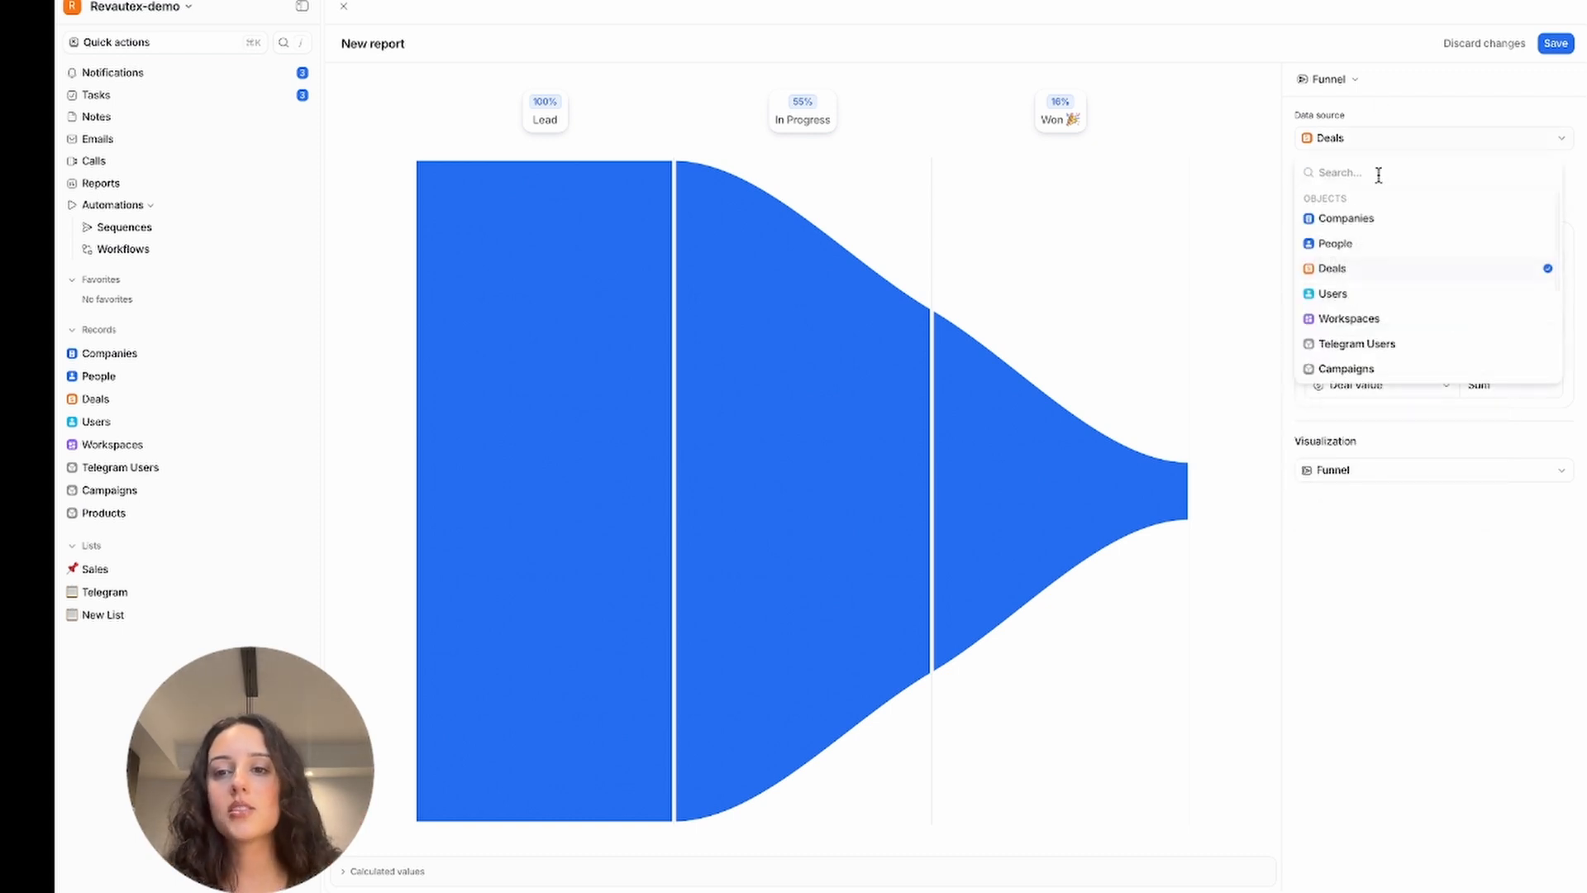
pyautogui.click(1362, 244)
pyautogui.click(1357, 260)
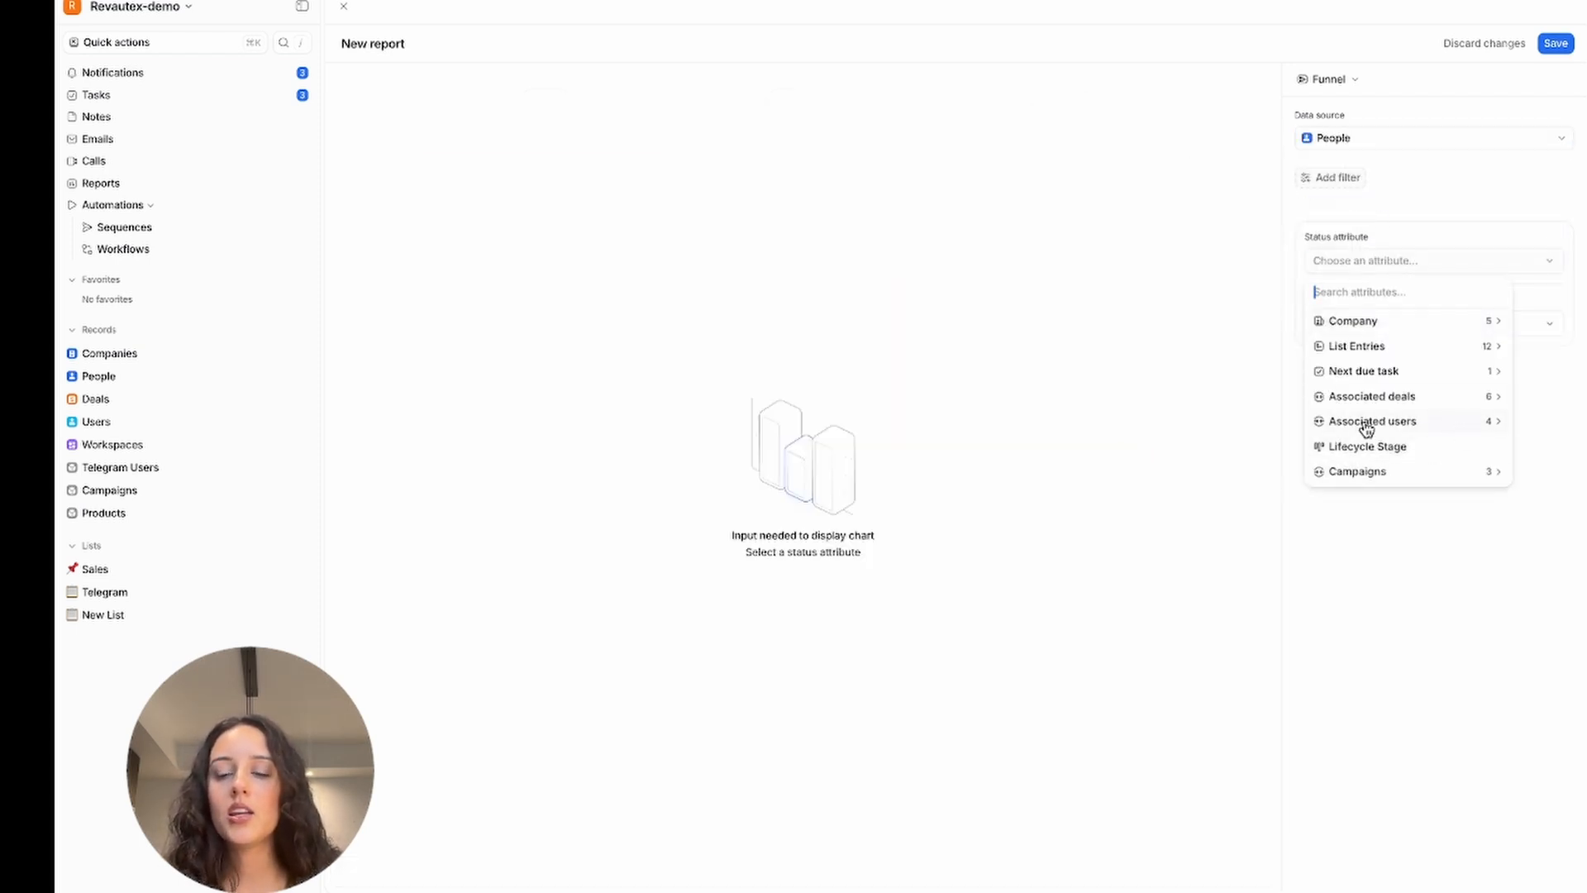
pyautogui.click(1376, 448)
# Include All Records, New Lead and Qualified in the People funnel, leaving out Bad Fit.
pyautogui.click(1419, 324)
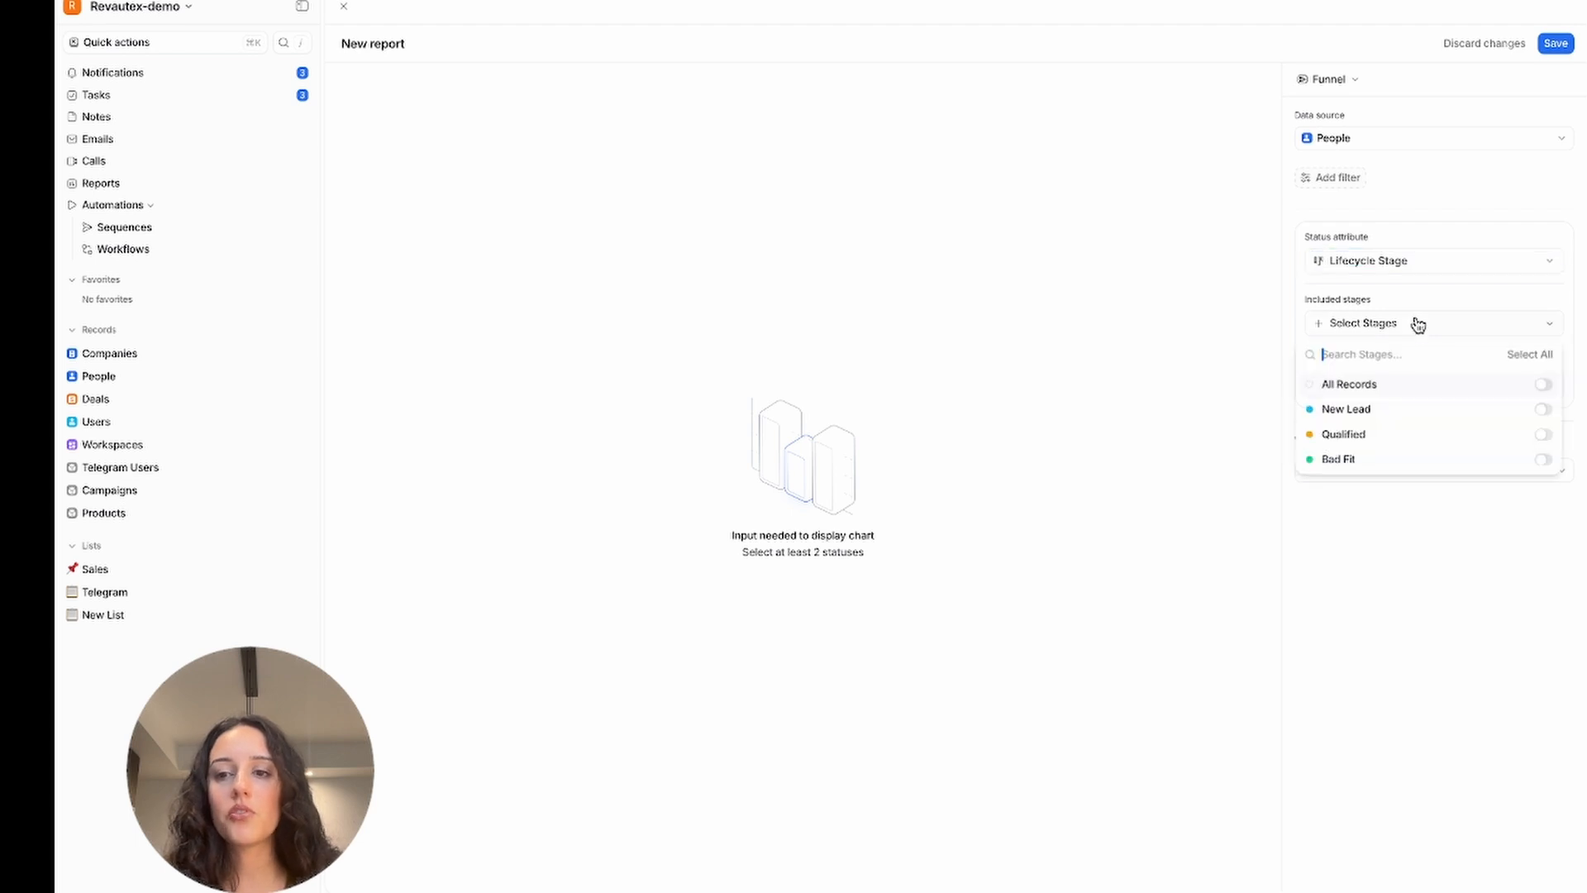
pyautogui.click(1544, 411)
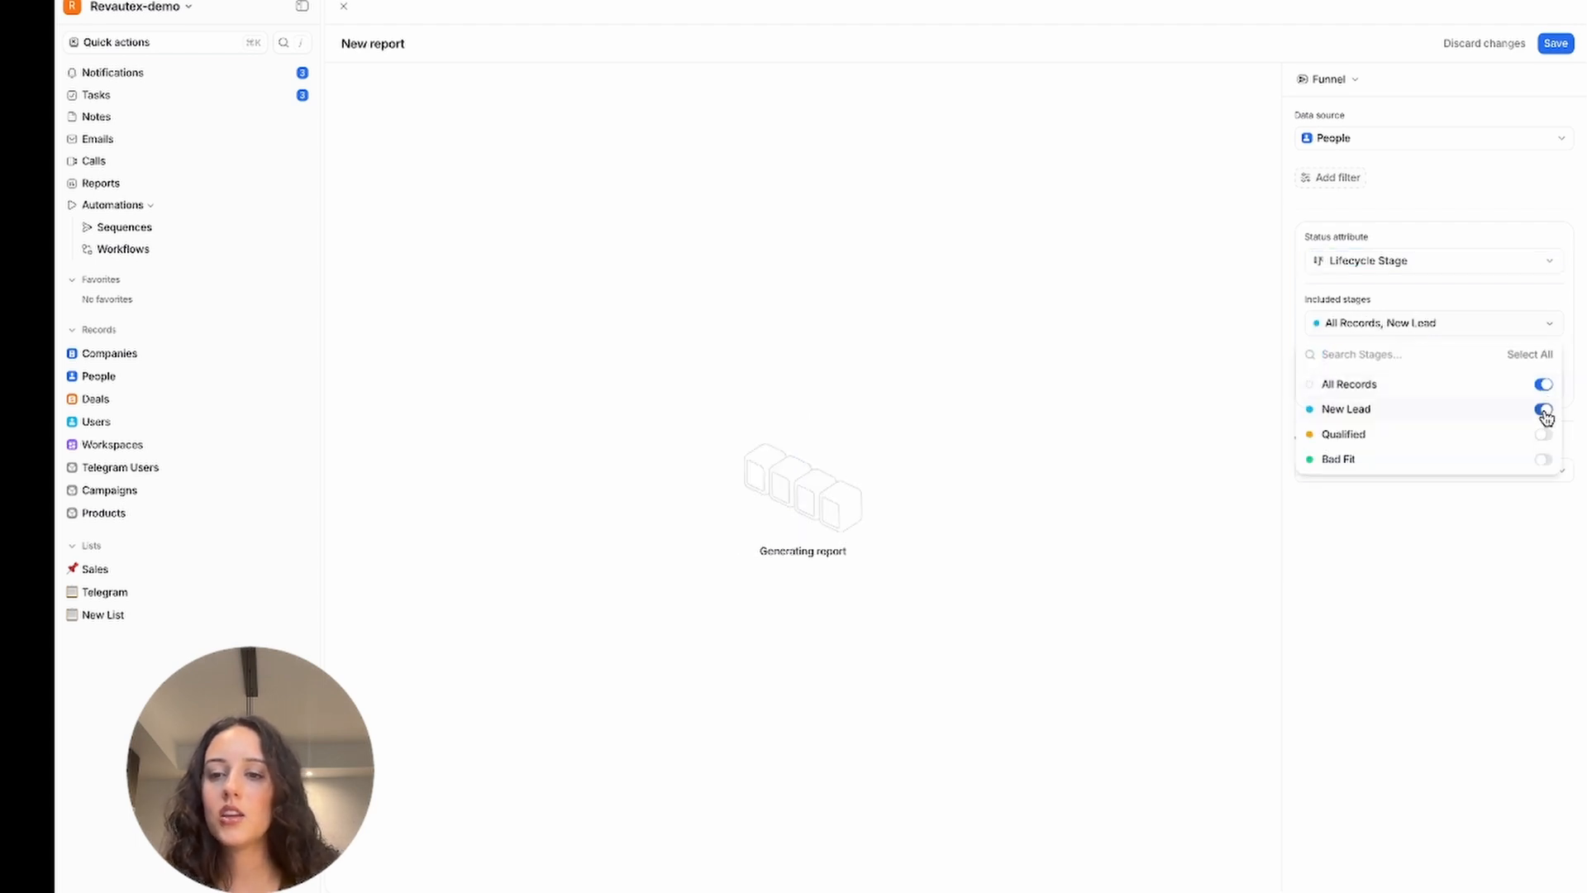
pyautogui.click(1544, 435)
pyautogui.click(1544, 460)
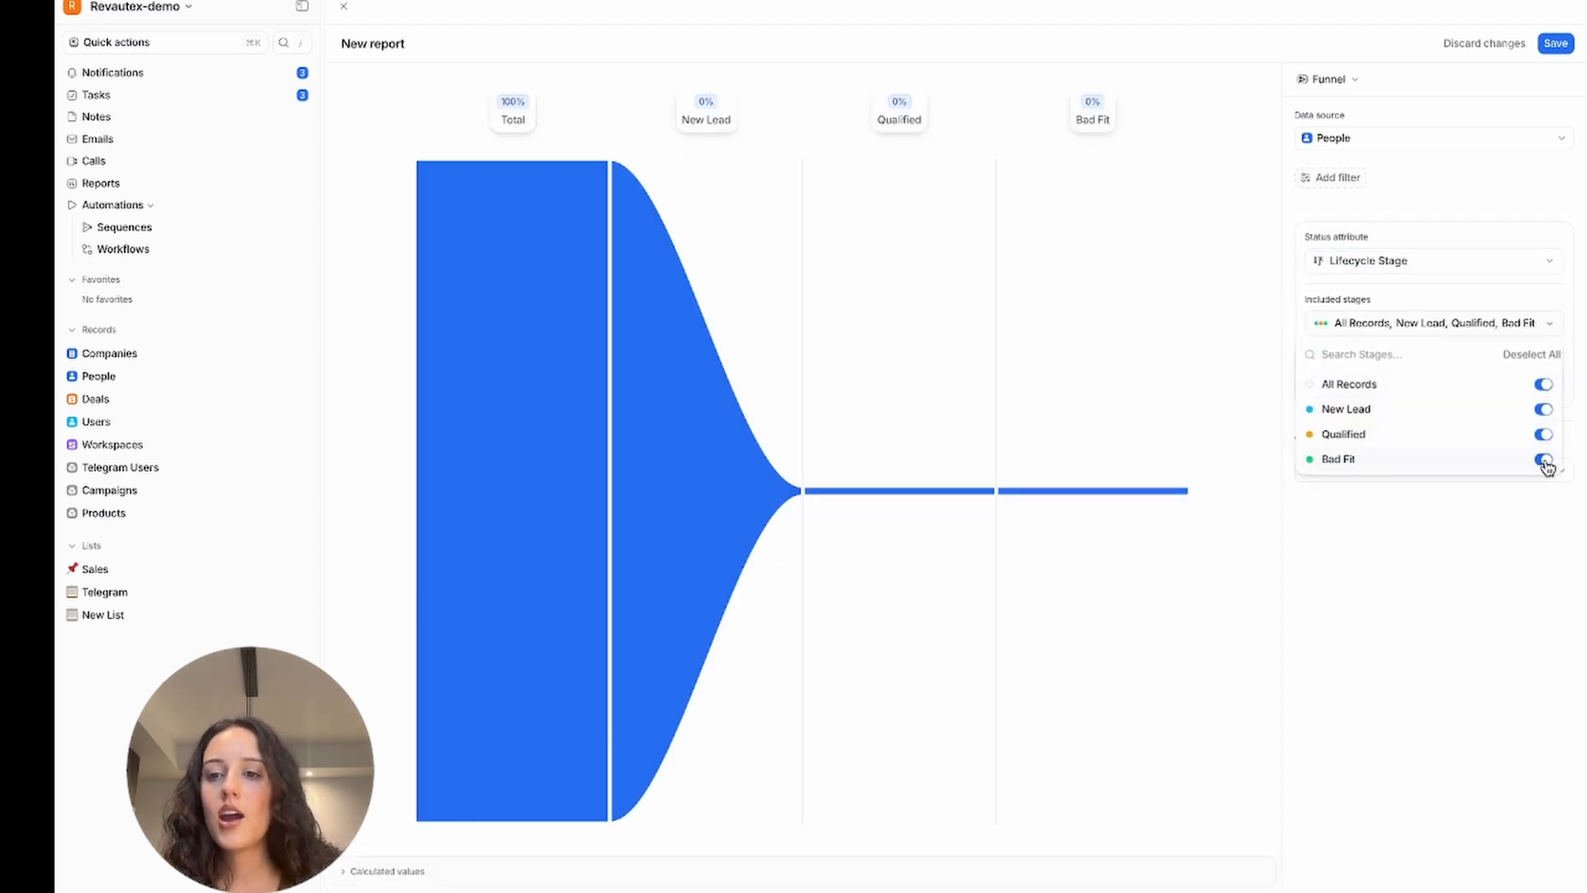
pyautogui.click(1544, 460)
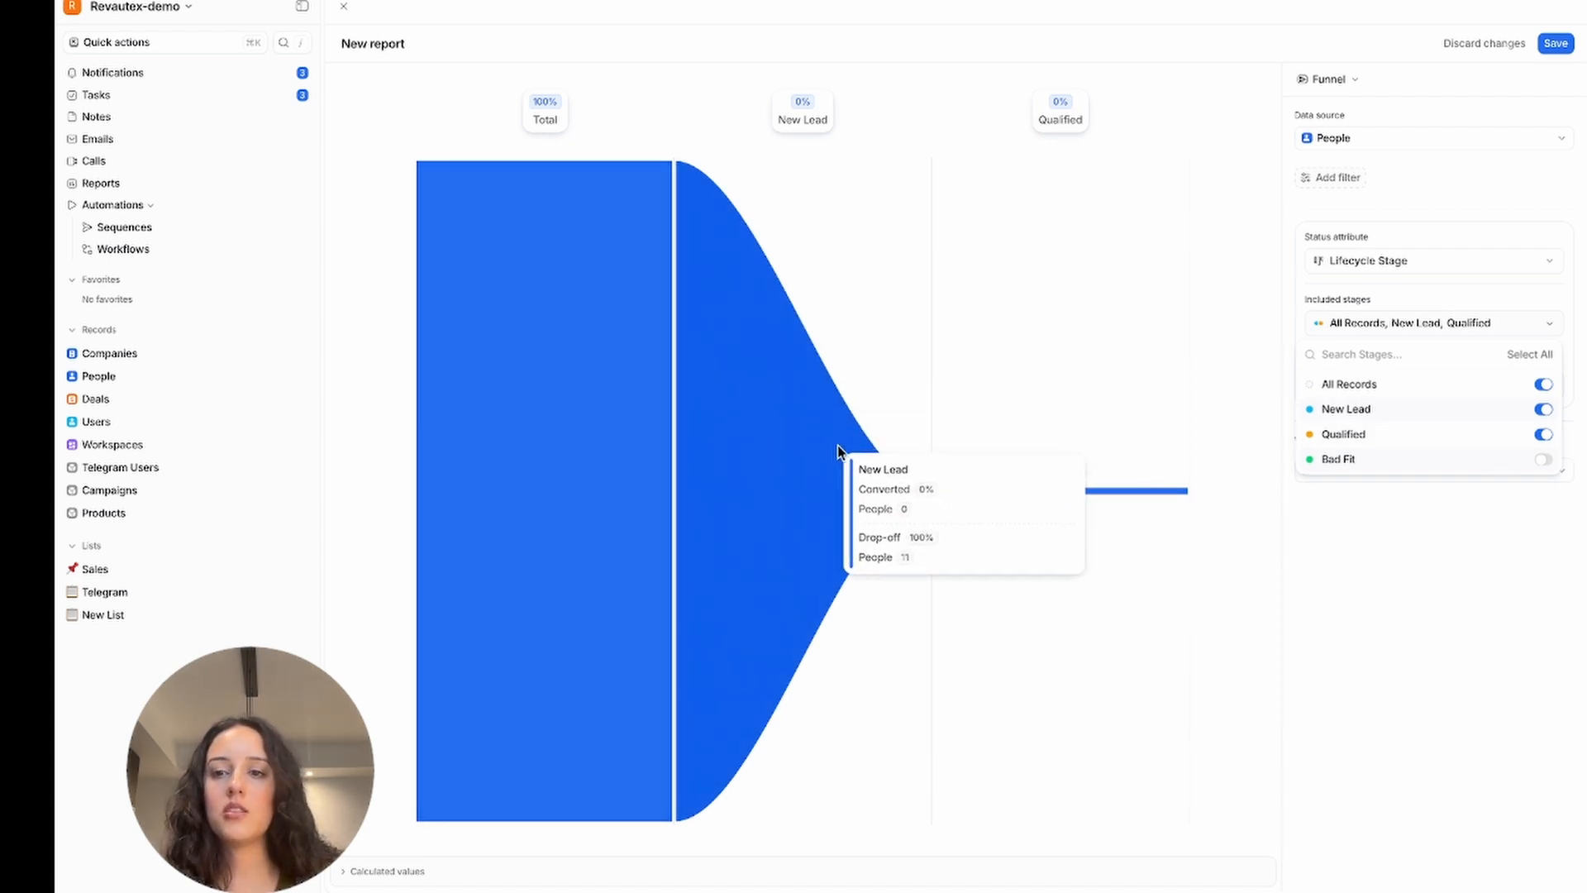
pyautogui.click(1390, 232)
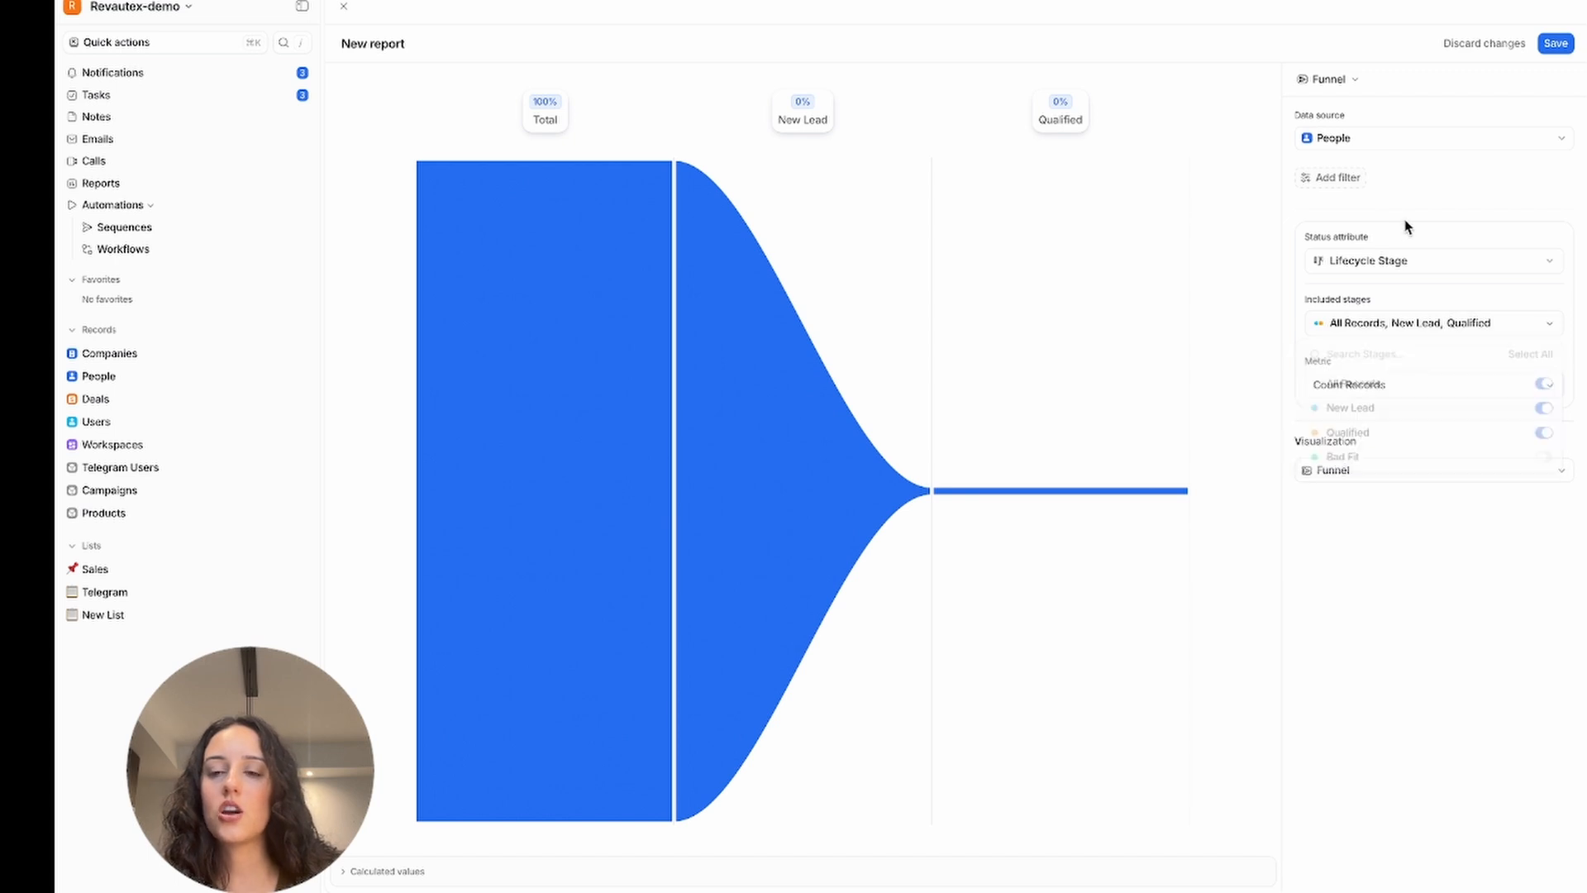
# Switch the funnel's data source to Companies and look through its status attribute and data source choices.
pyautogui.click(1376, 140)
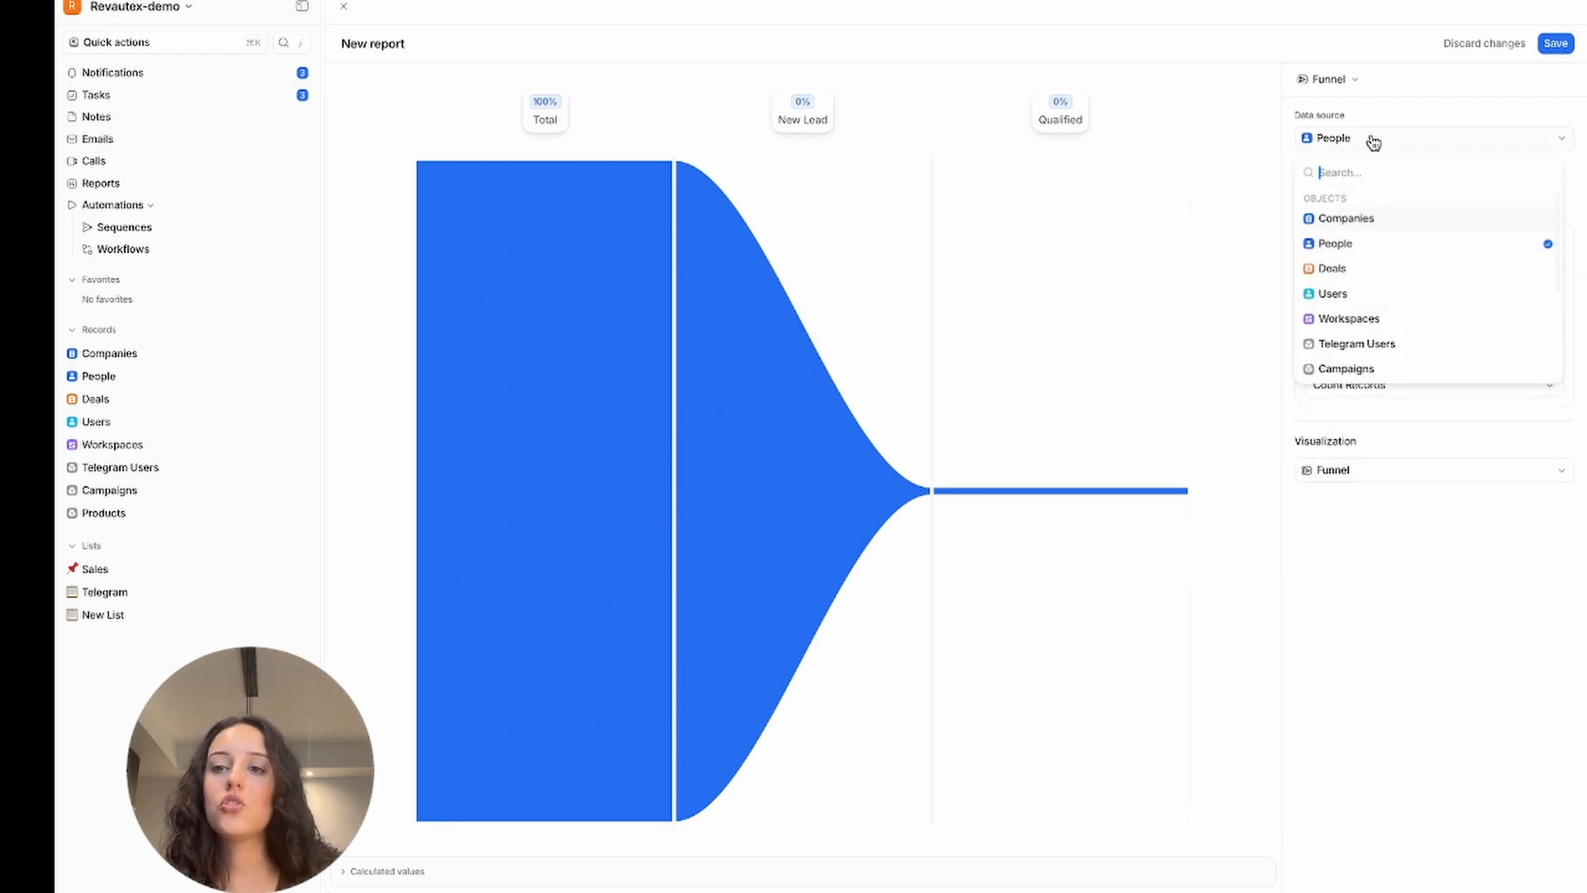
pyautogui.click(1374, 219)
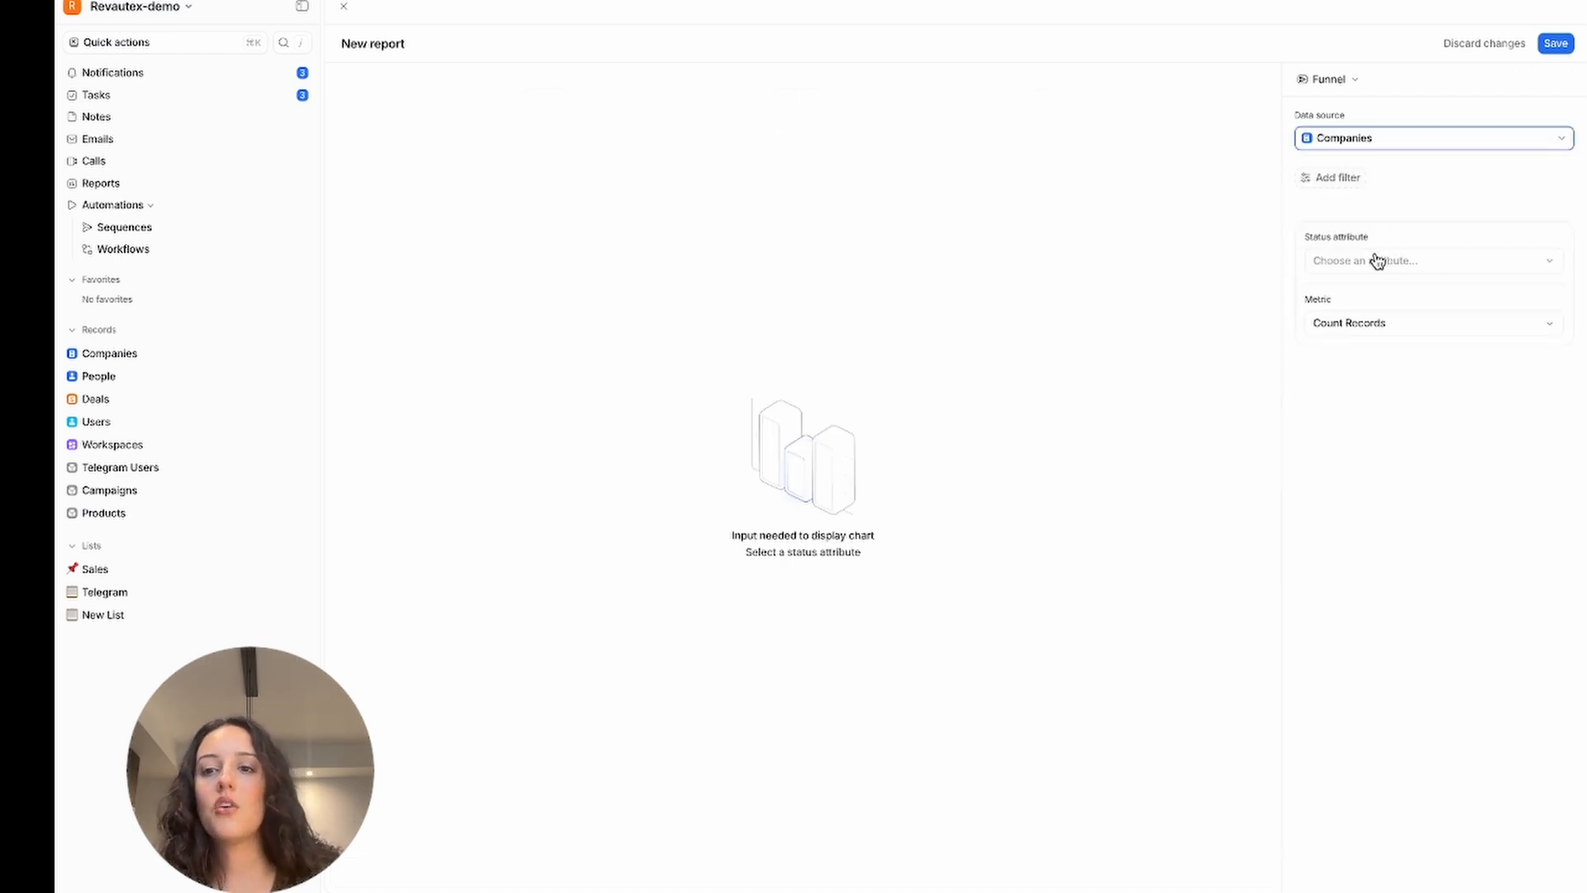
pyautogui.click(1378, 259)
pyautogui.click(1343, 141)
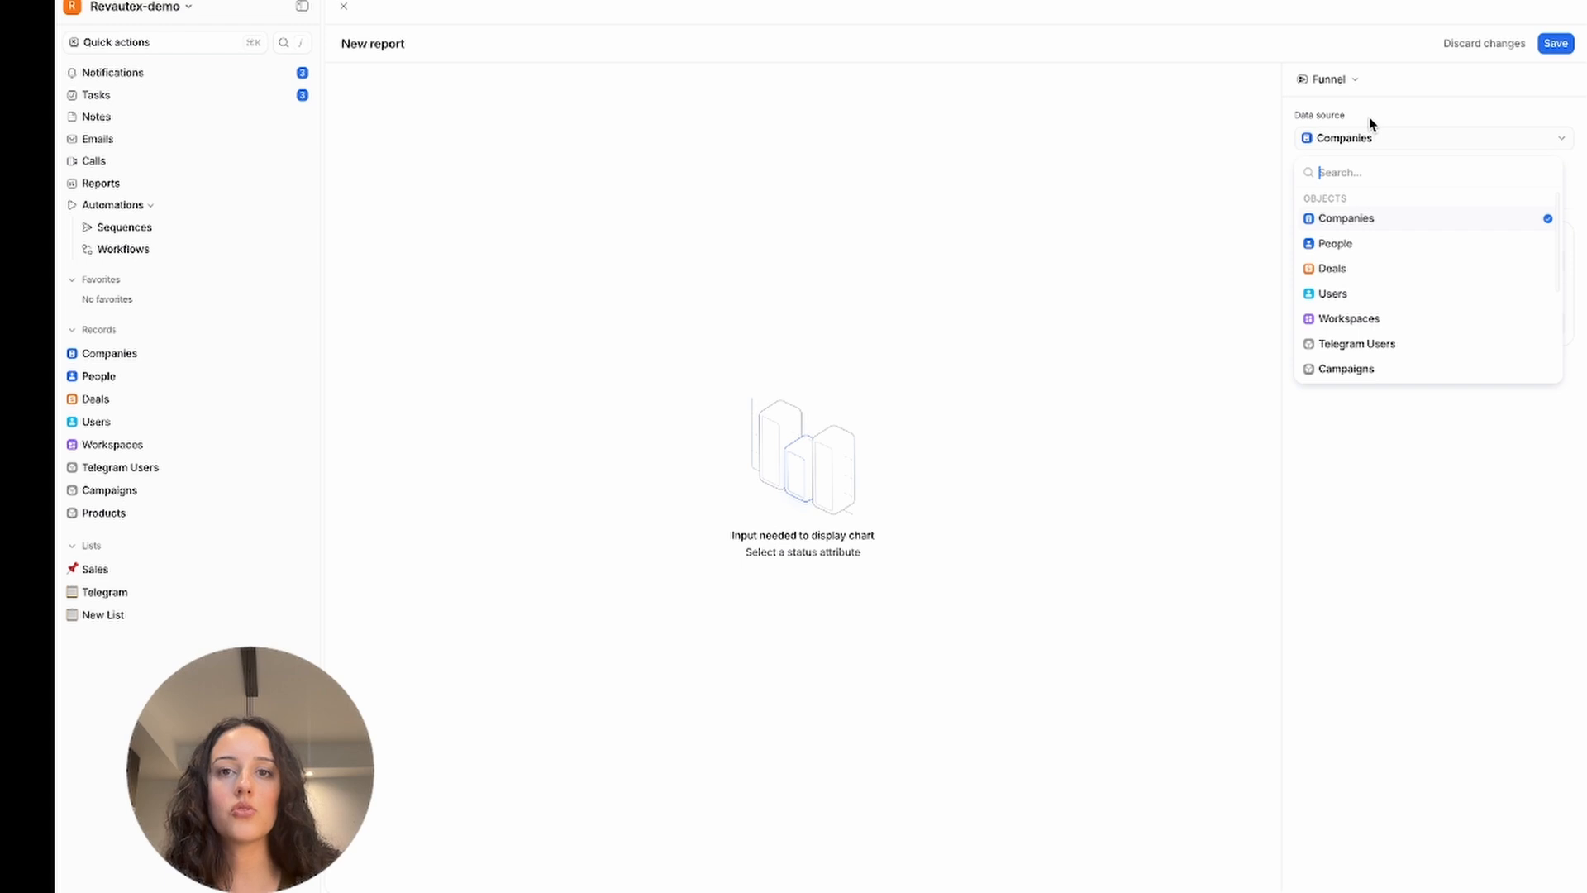
pyautogui.click(1371, 112)
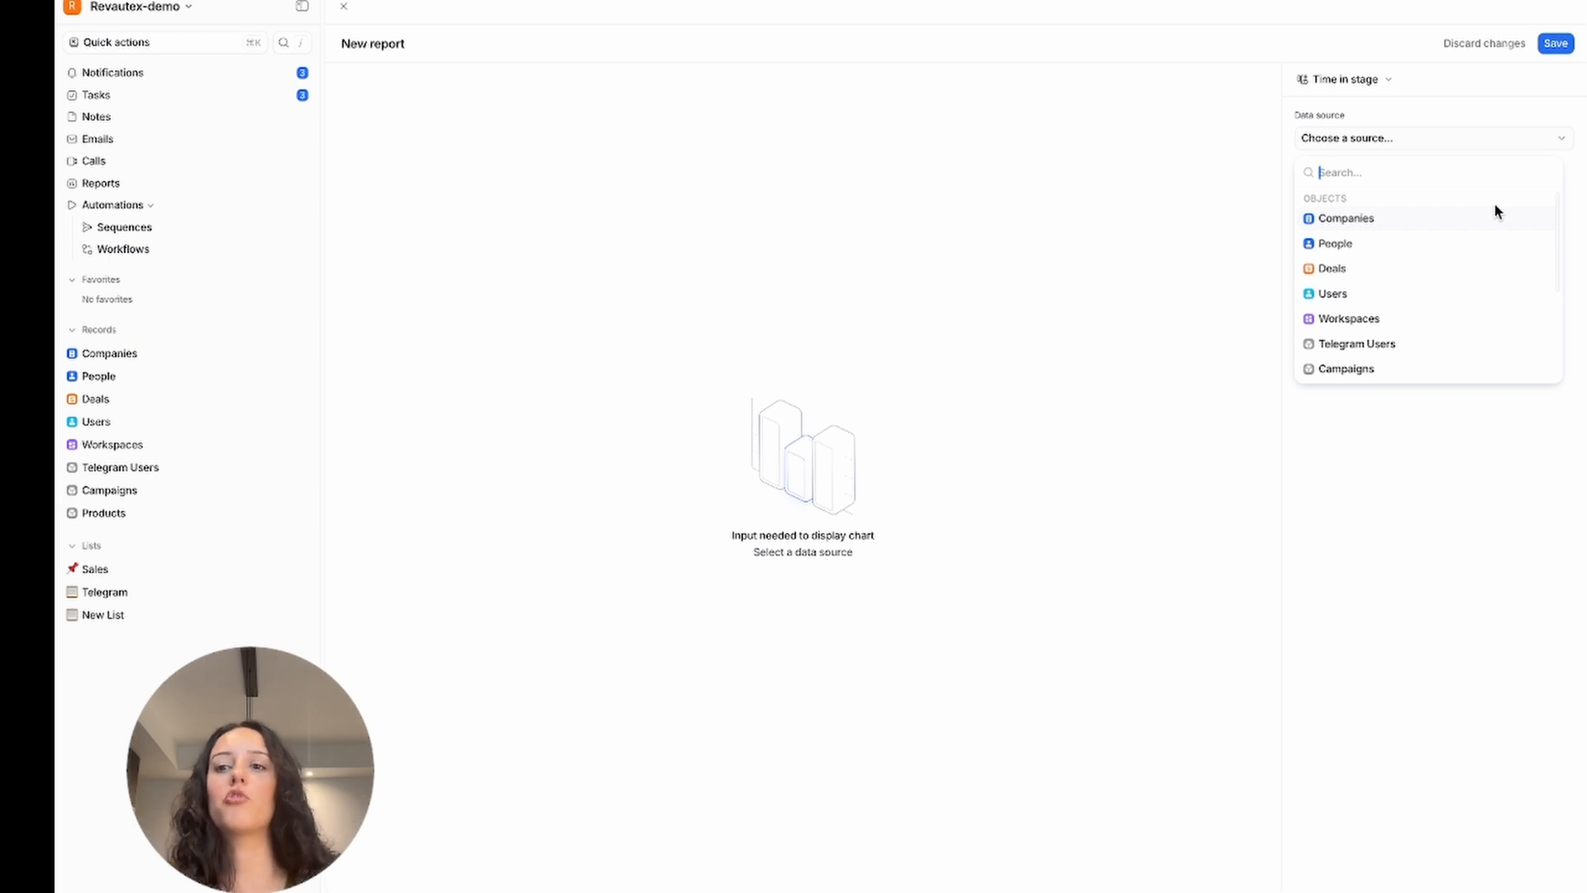
# Choose Deals as the Time in stage report's data source and Deal stage as its status attribute.
pyautogui.click(1385, 276)
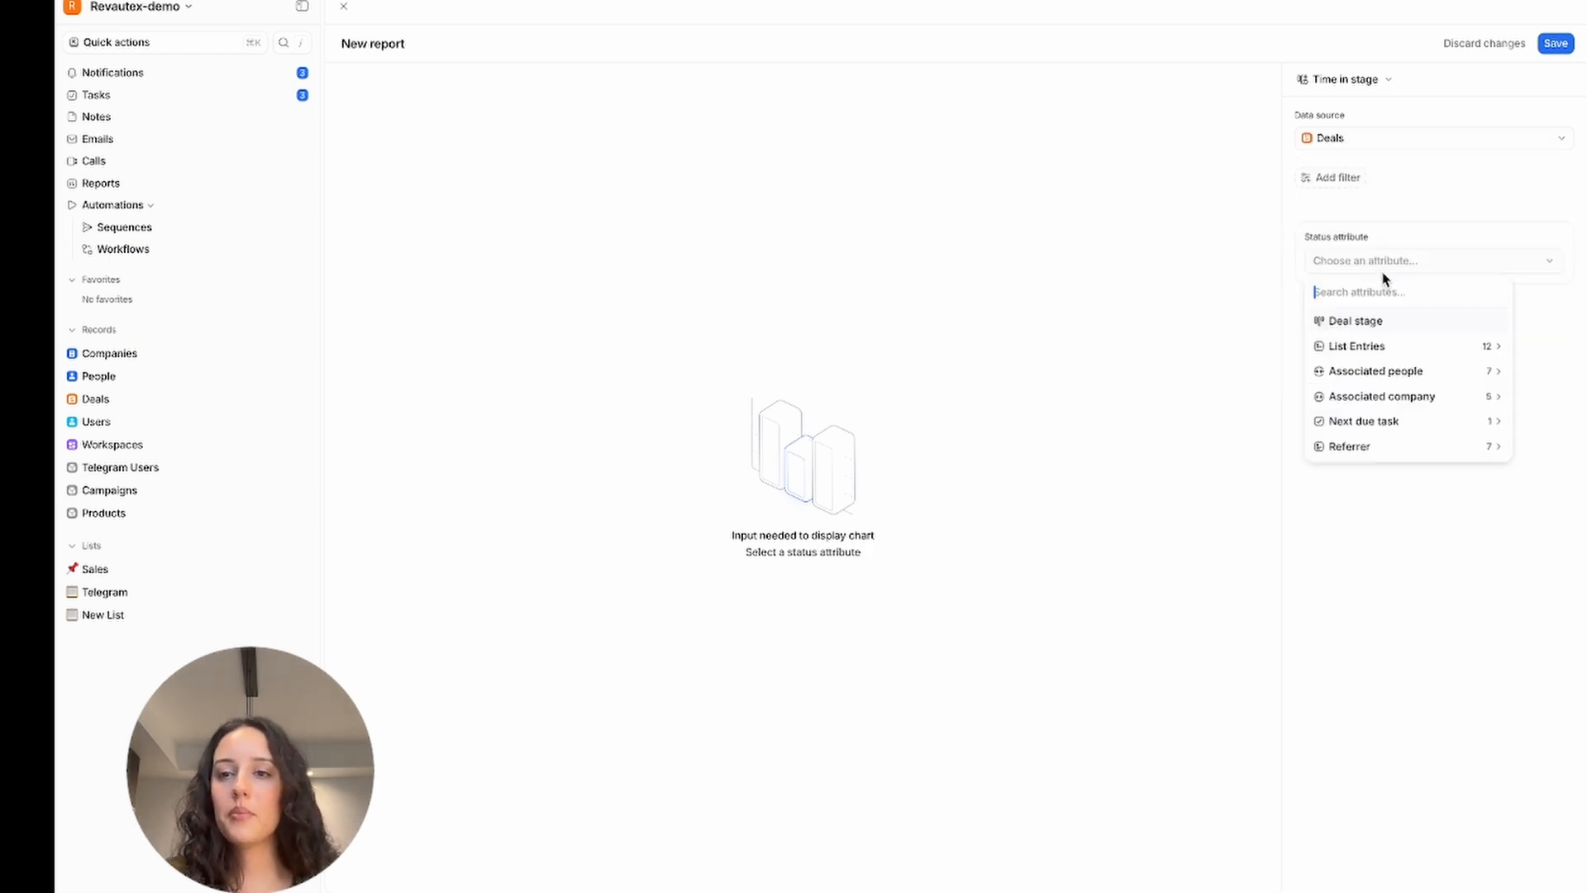
pyautogui.click(1377, 112)
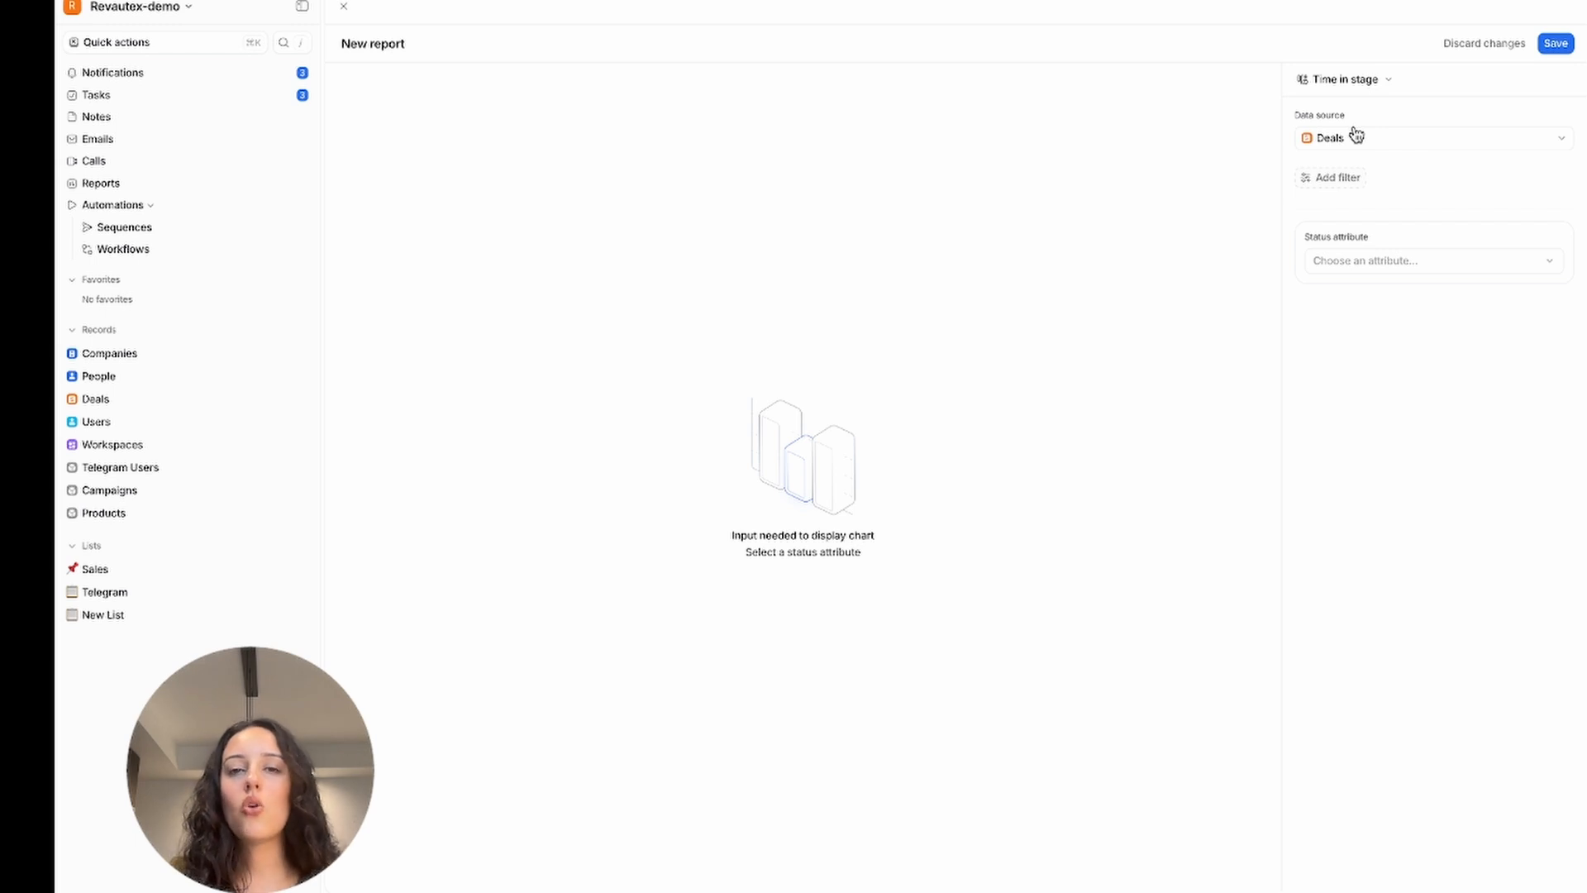
pyautogui.click(1381, 260)
pyautogui.click(1379, 322)
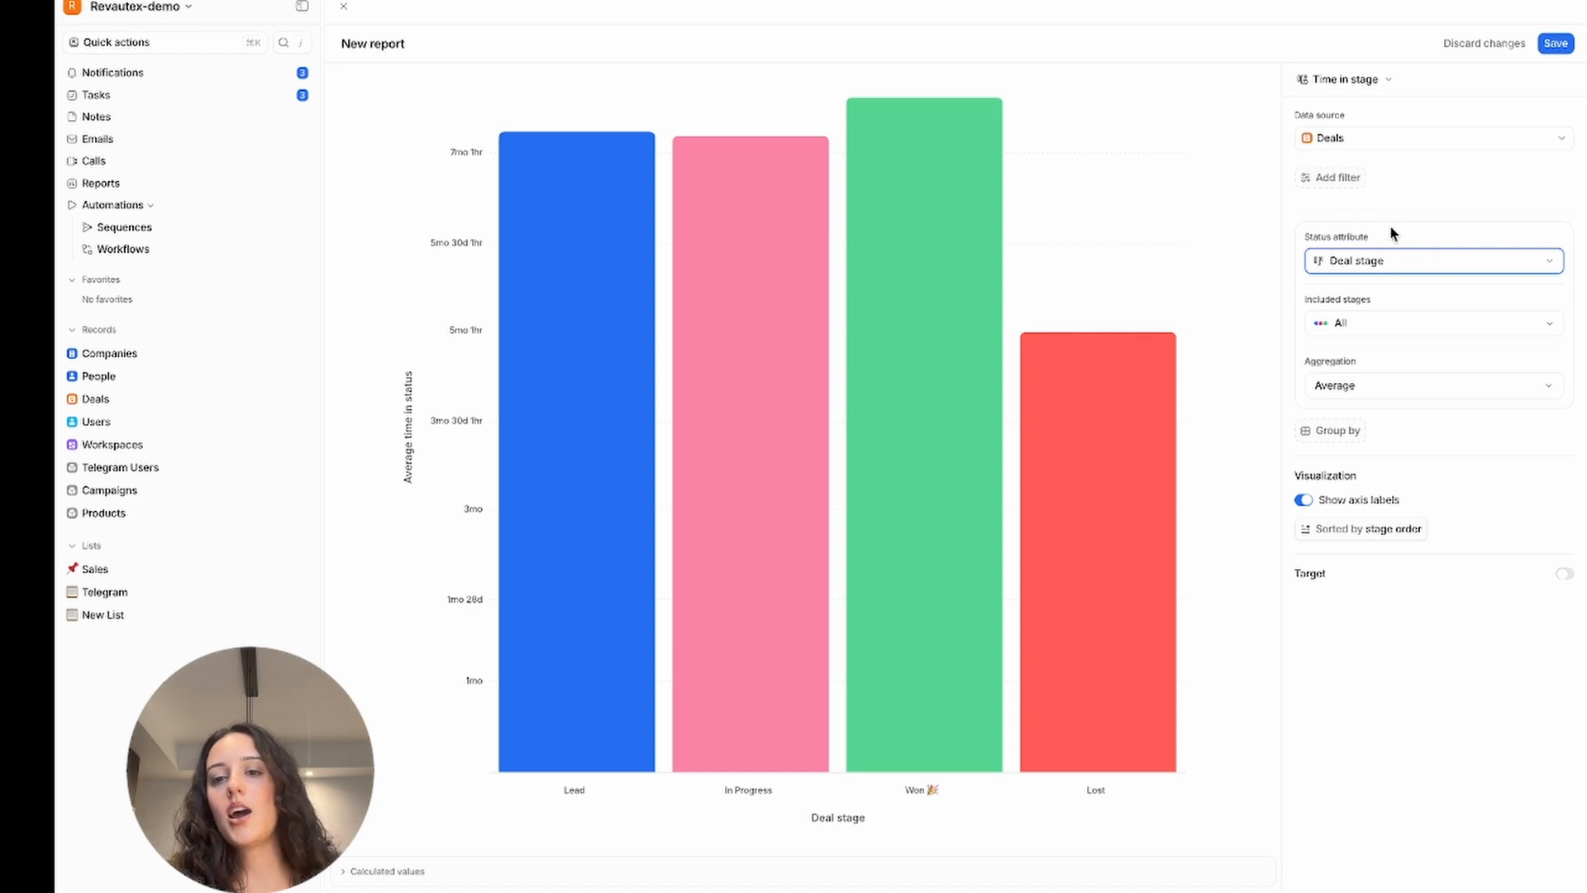
# Exclude Won 🎉 and Lost from the Time in stage report, keeping only Lead and In Progress.
pyautogui.click(1356, 324)
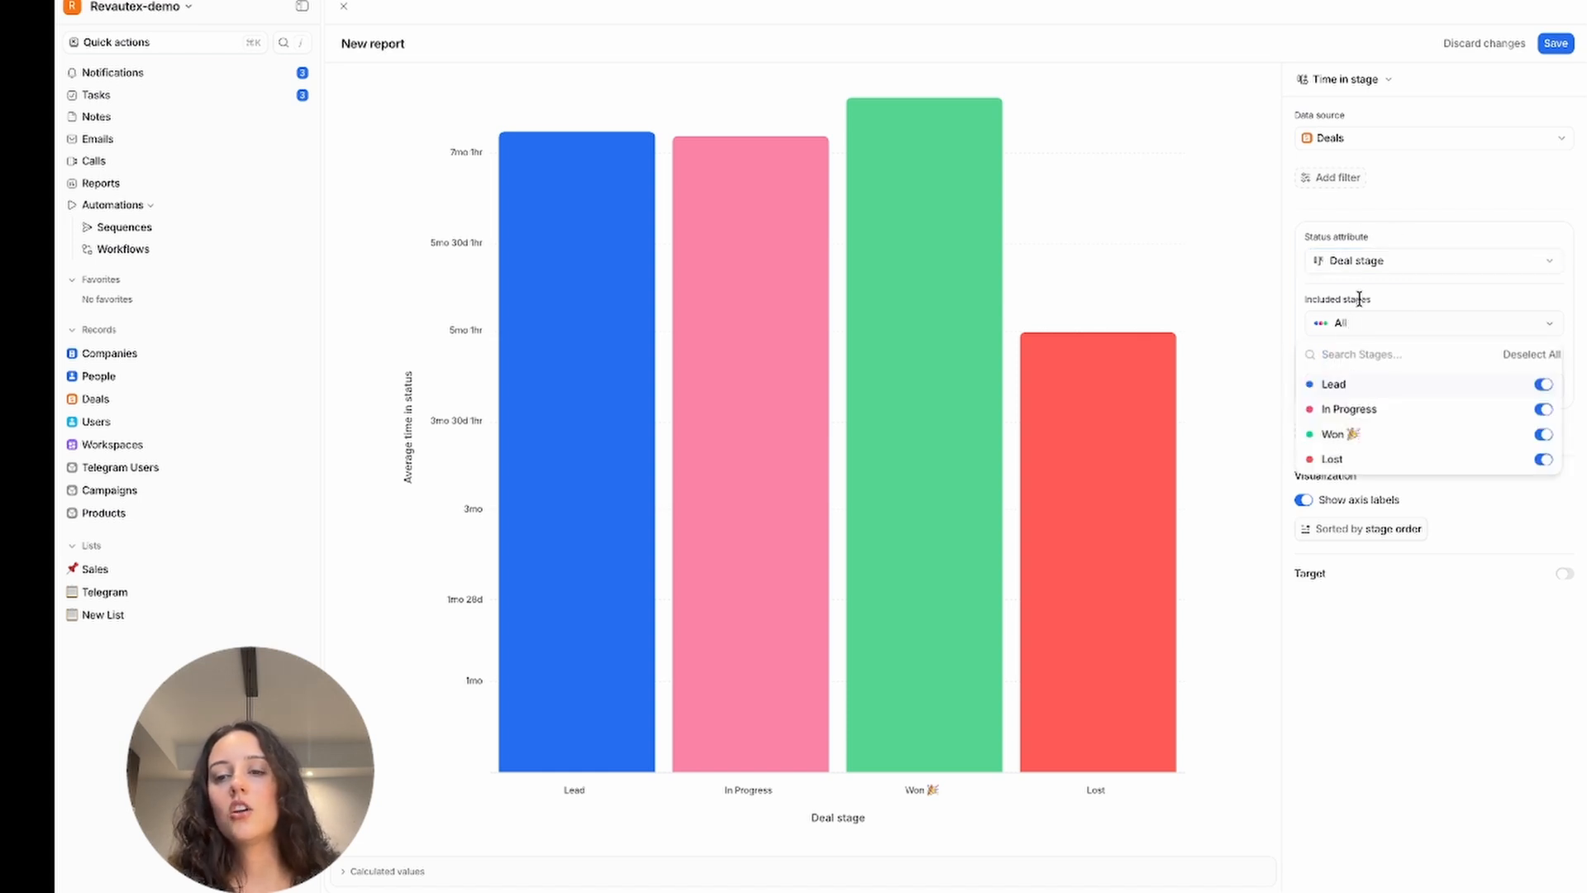
pyautogui.click(1542, 434)
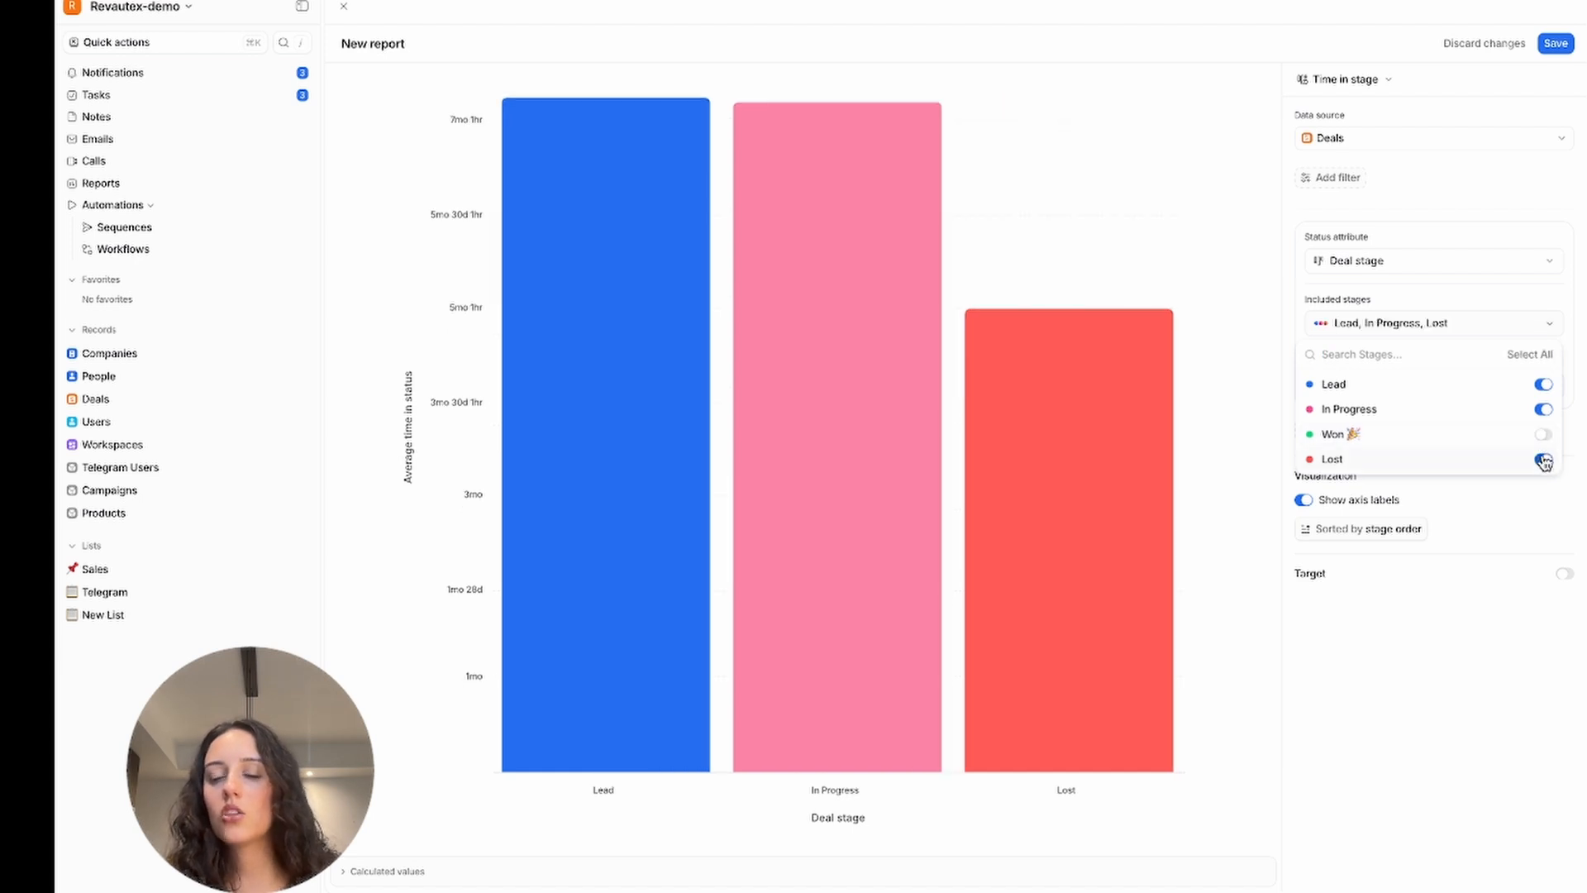
pyautogui.click(1542, 460)
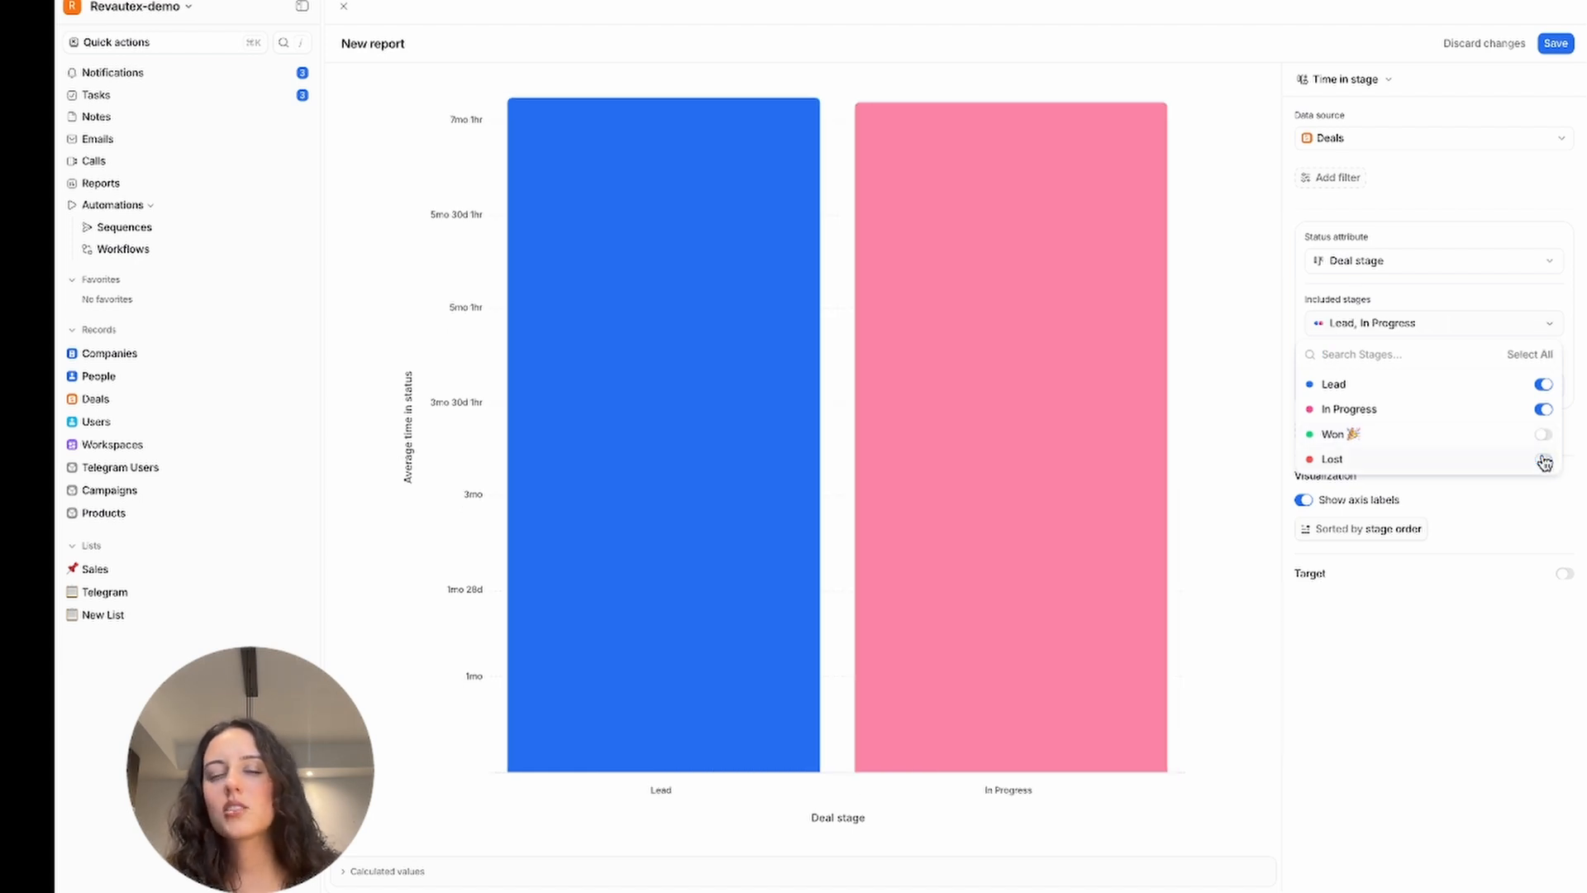
# Enable a target on the Time in stage report and set it to 3 weeks.
pyautogui.click(1254, 351)
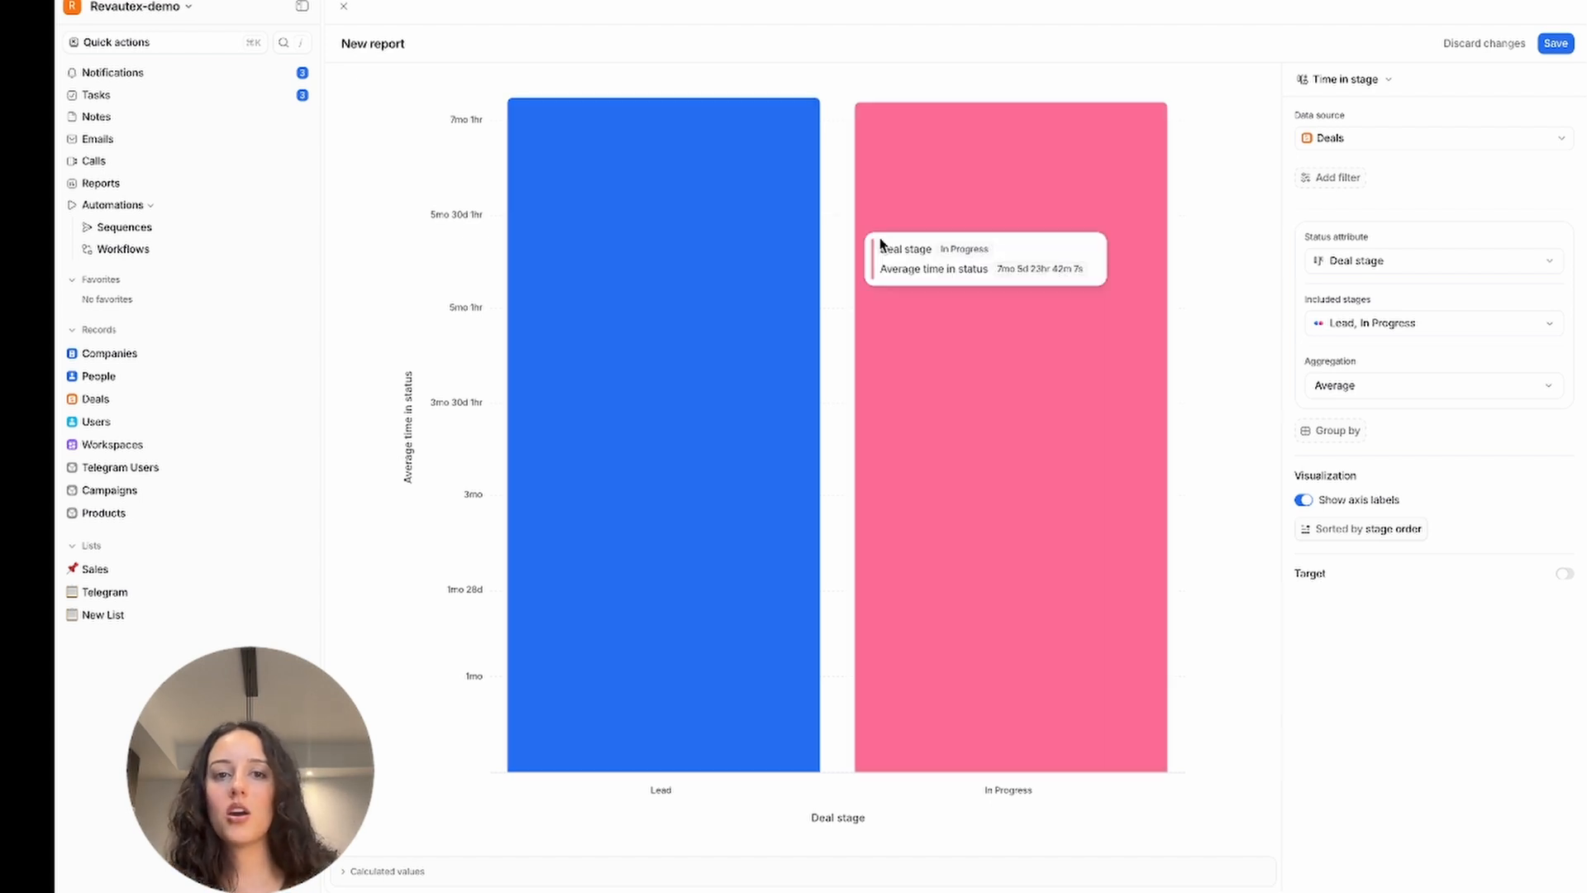
pyautogui.click(1562, 577)
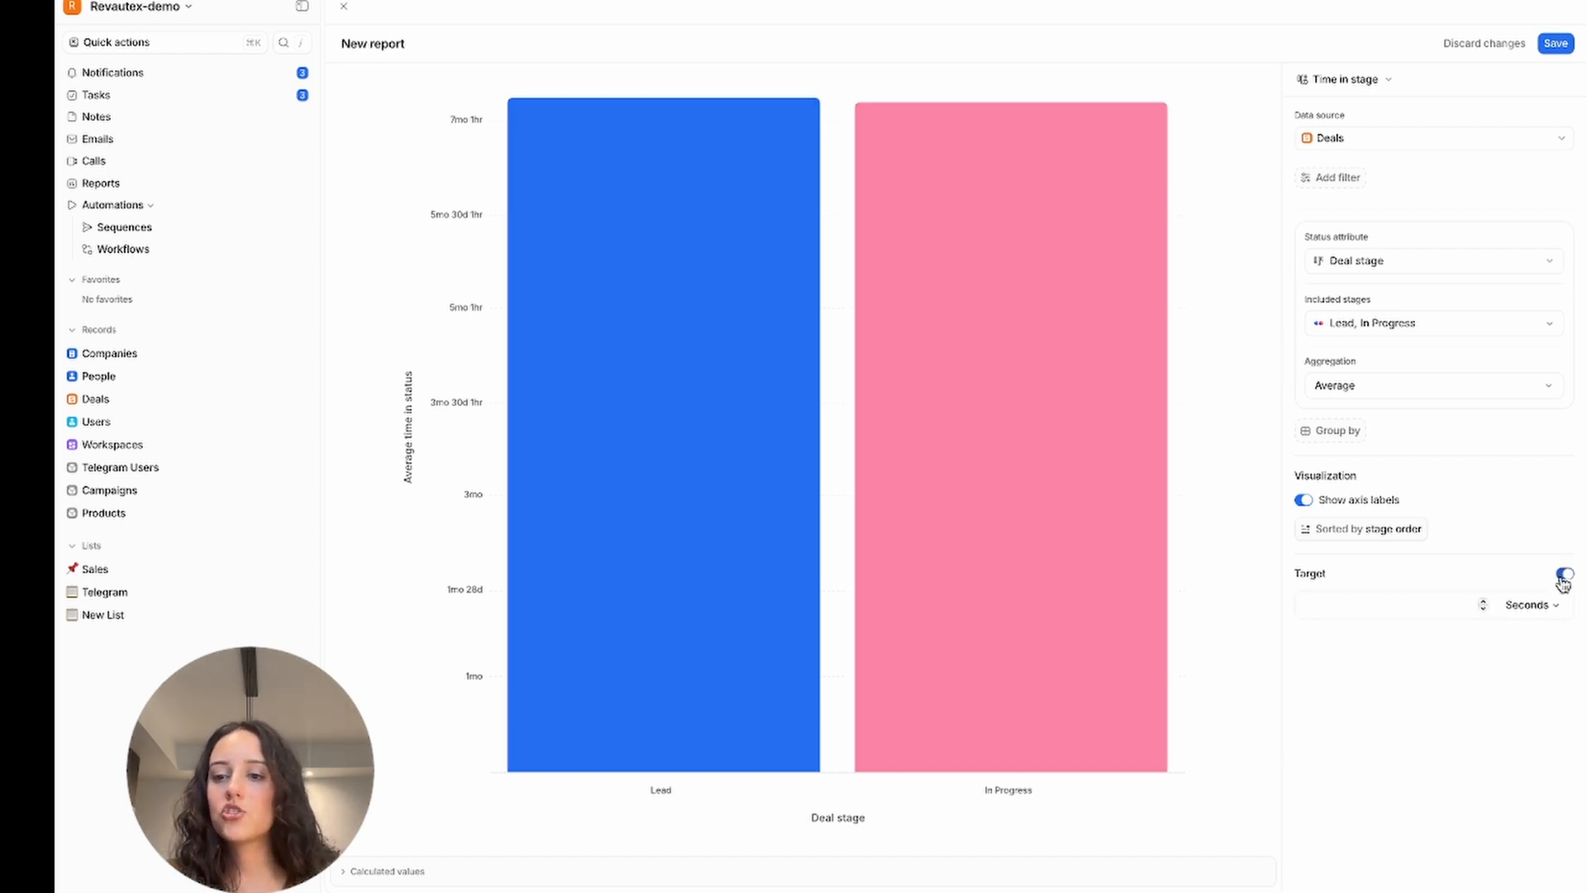
pyautogui.click(1544, 610)
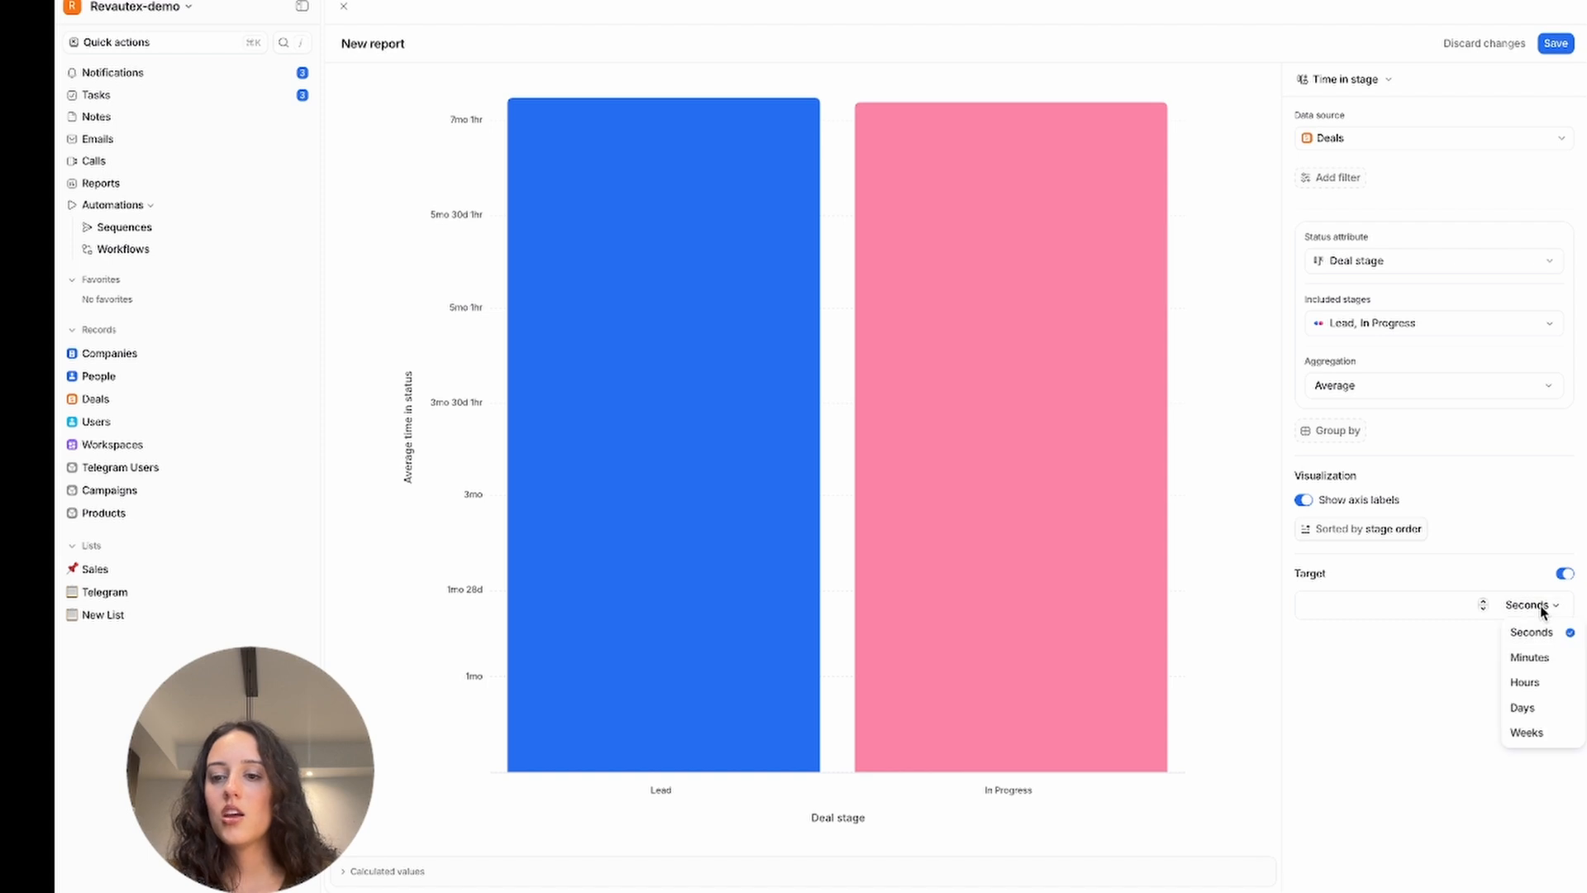
pyautogui.click(1532, 710)
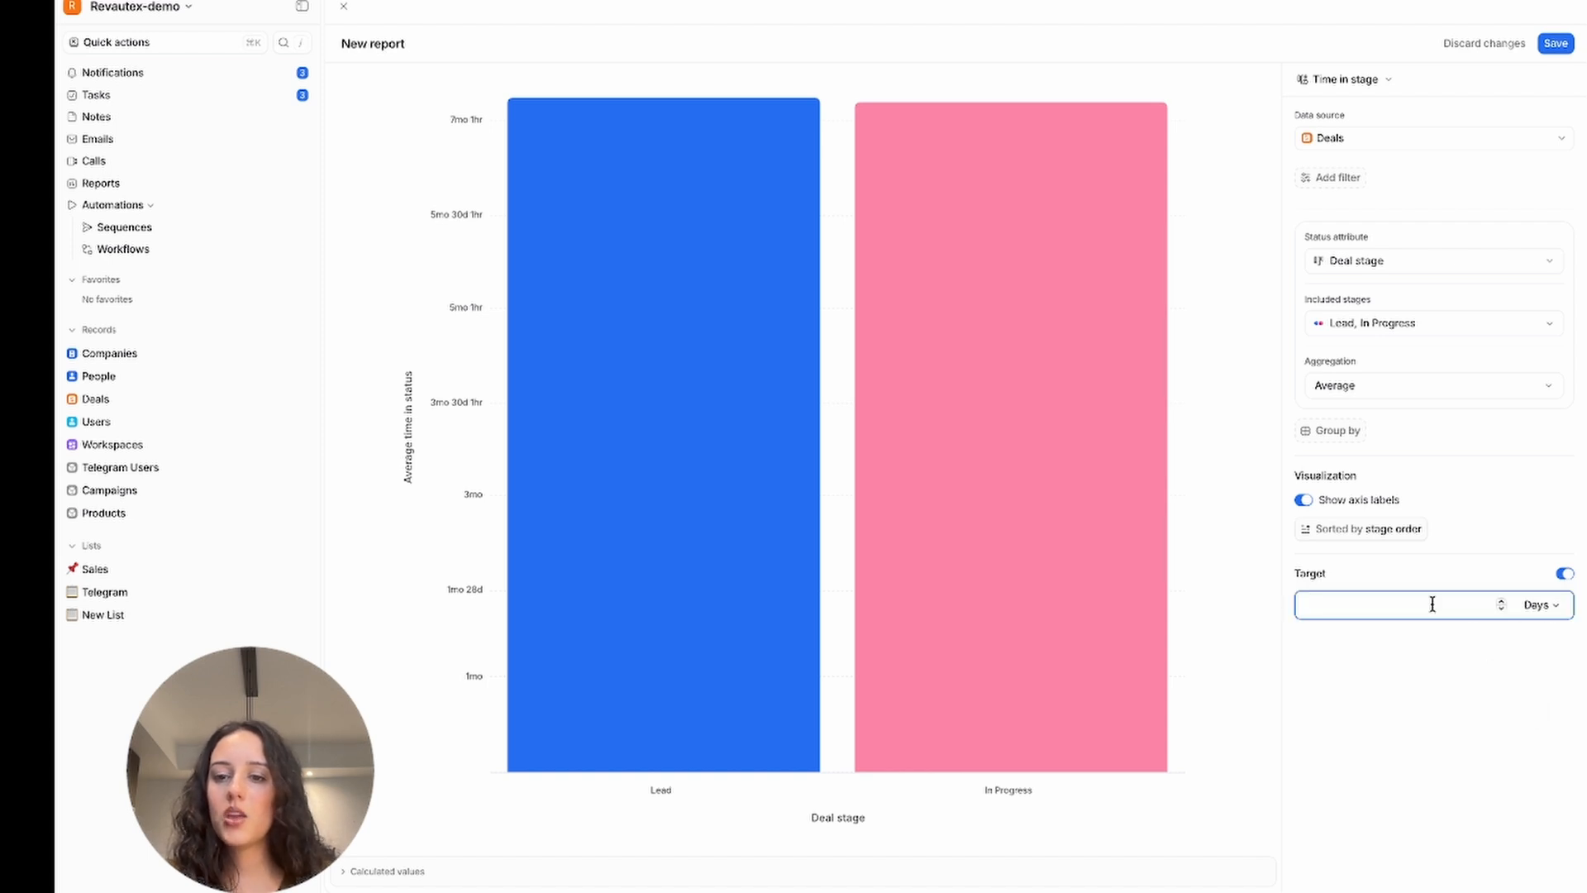
pyautogui.click(1552, 610)
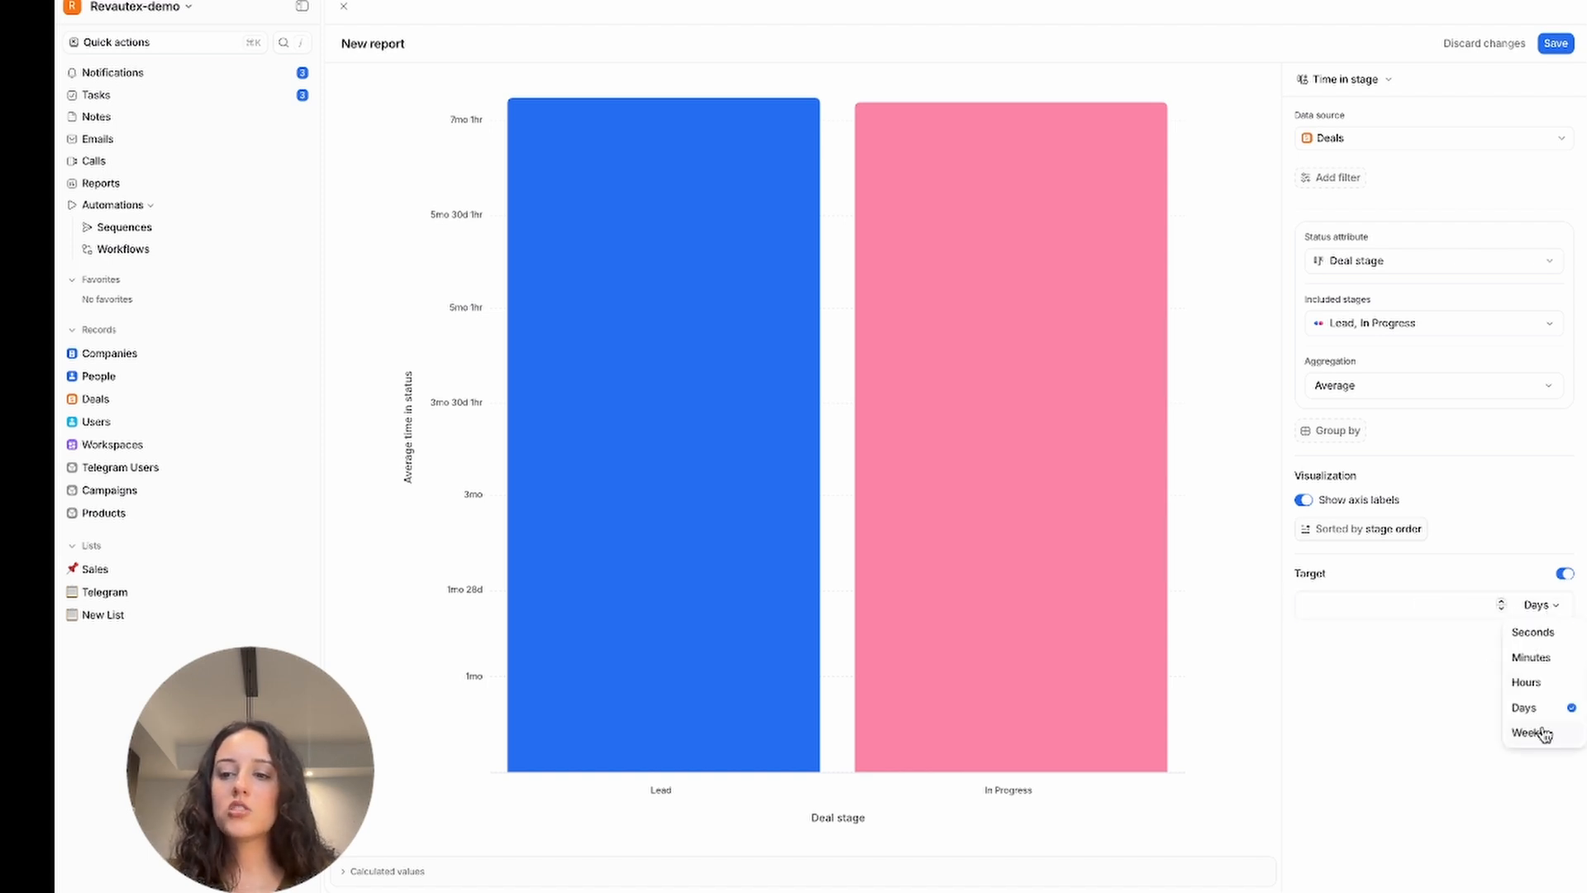
pyautogui.click(1379, 605)
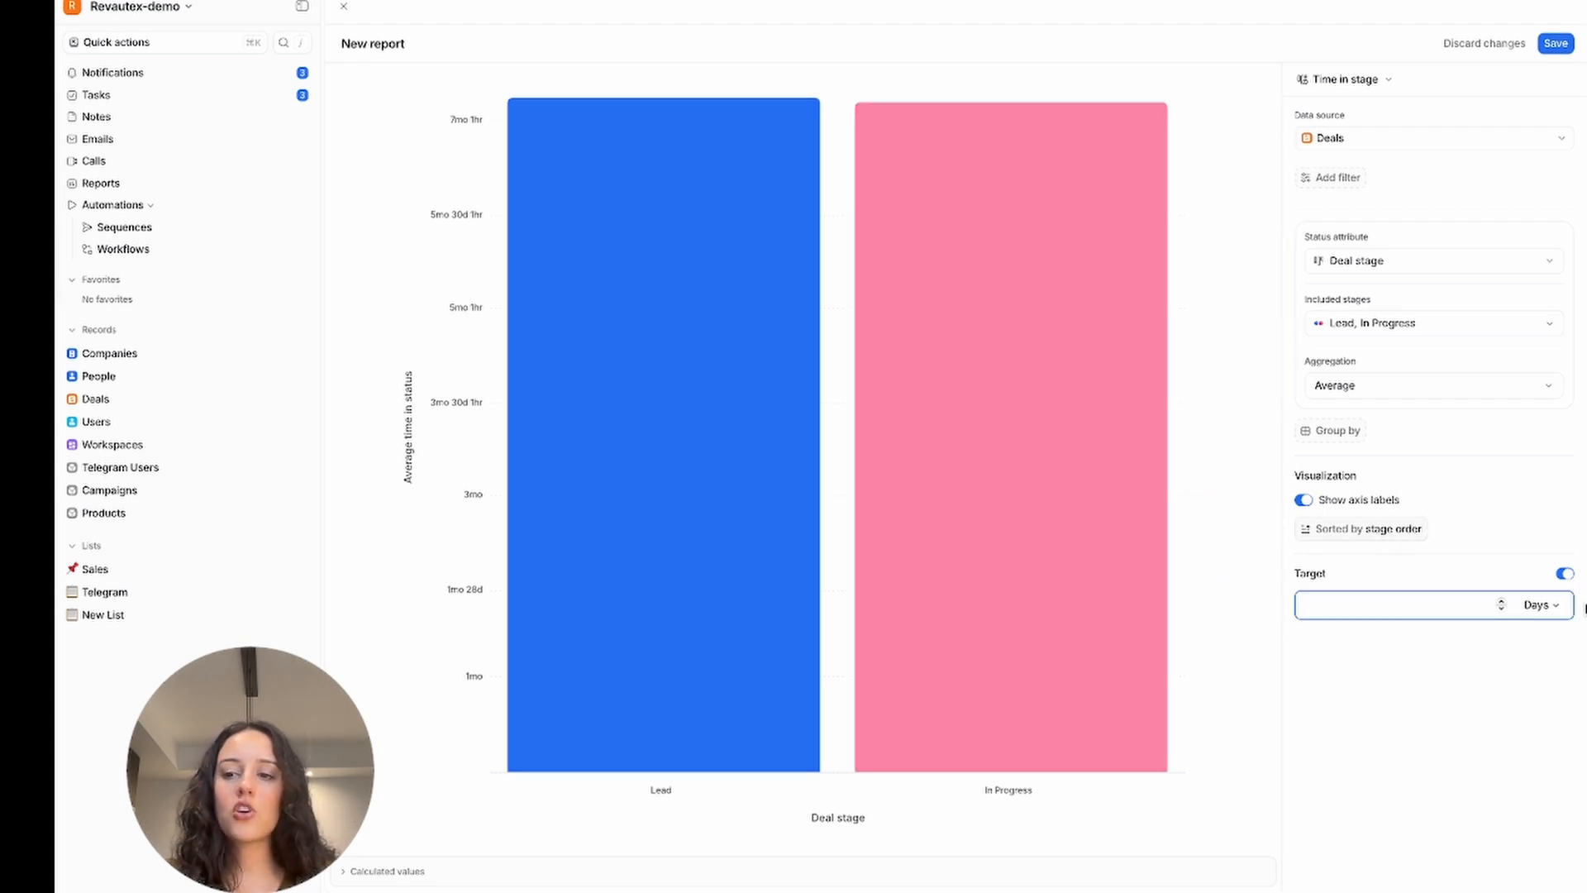
pyautogui.click(1531, 605)
pyautogui.click(1522, 735)
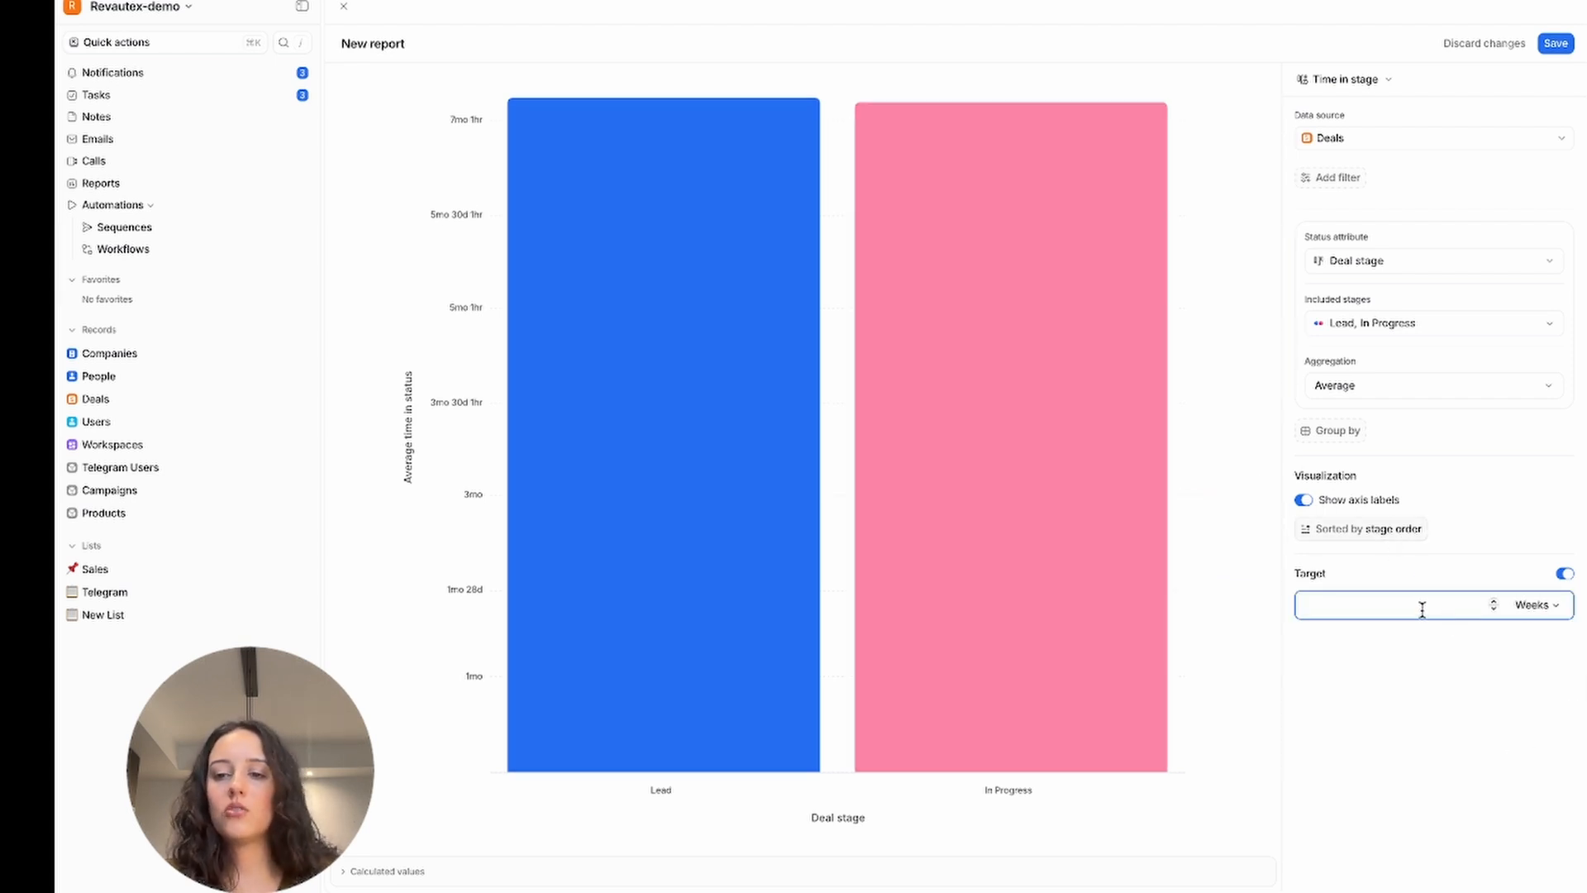
pyautogui.click(1419, 604)
pyautogui.write('3')
pyautogui.click(1434, 701)
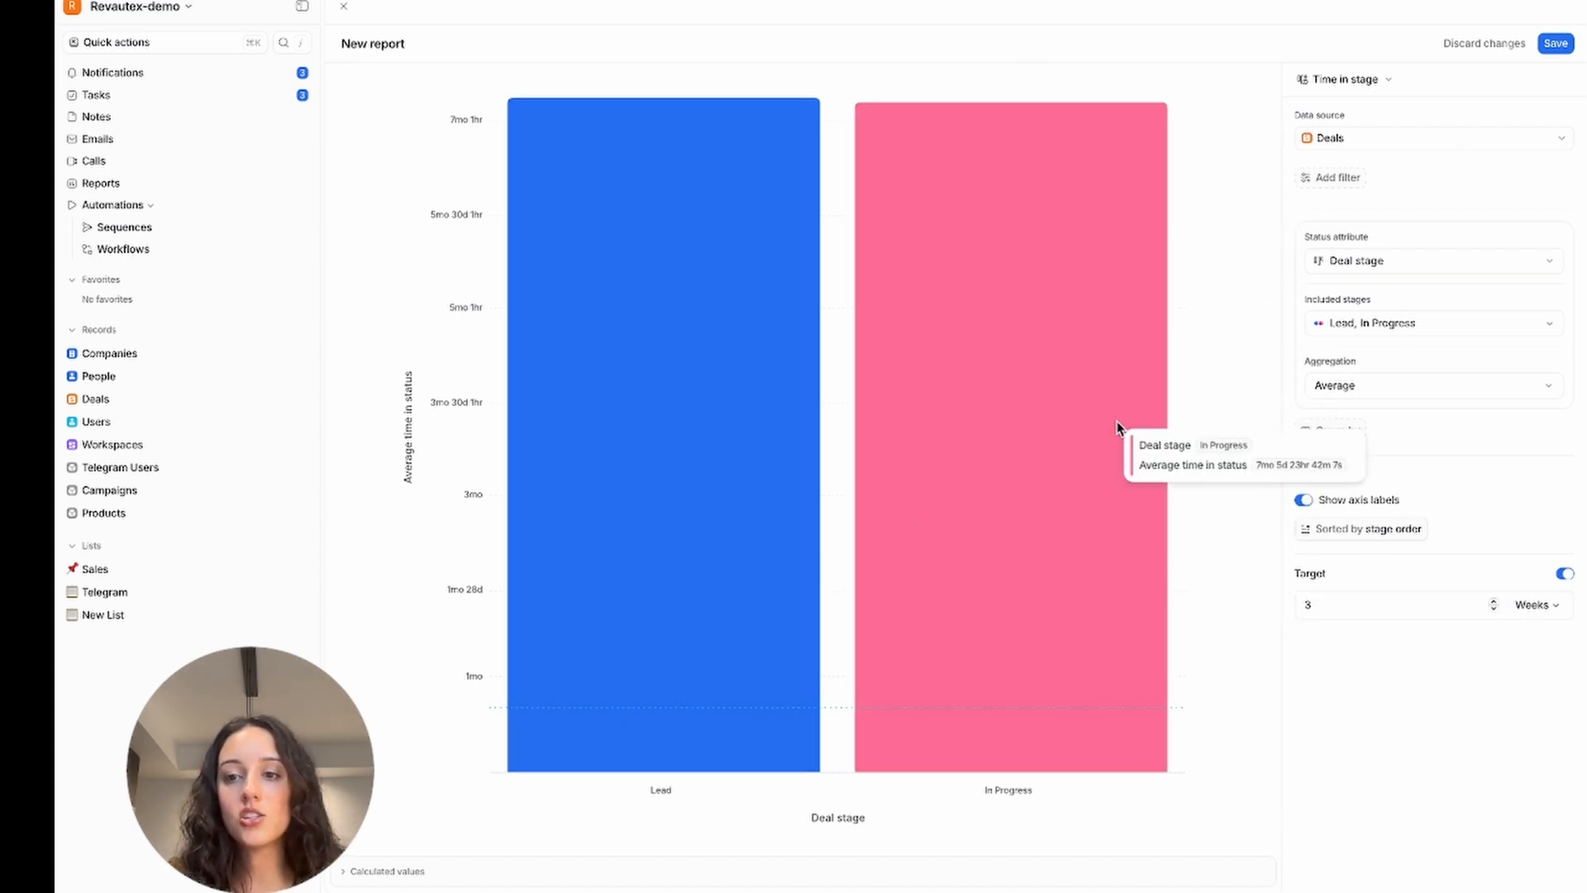
# Look through the attributes available for grouping and filtering the Time in stage report.
pyautogui.click(1344, 435)
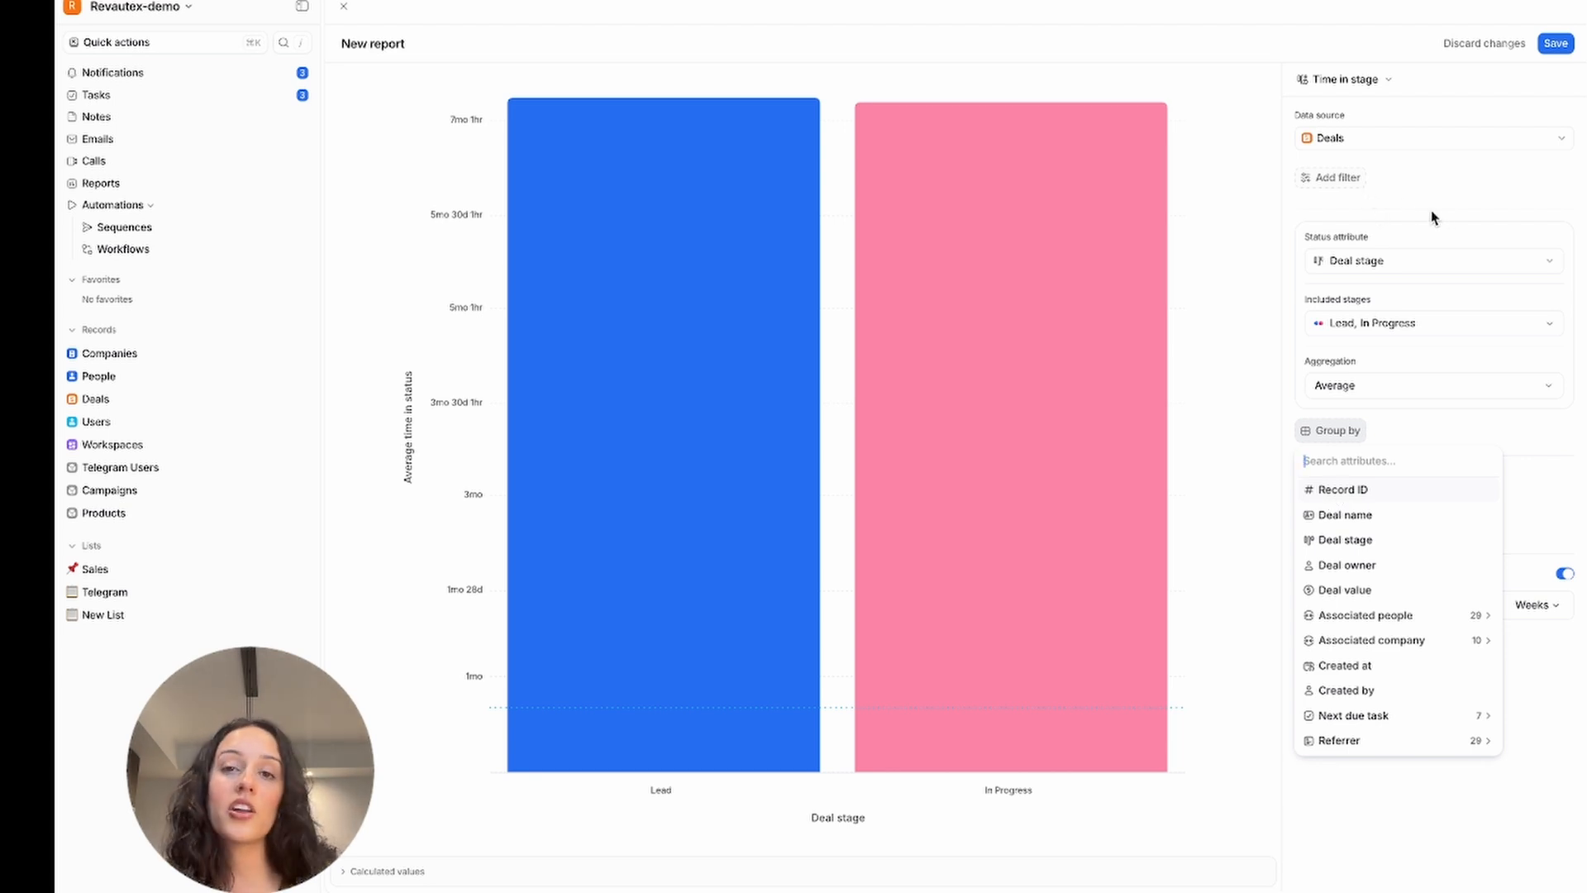
pyautogui.click(1348, 177)
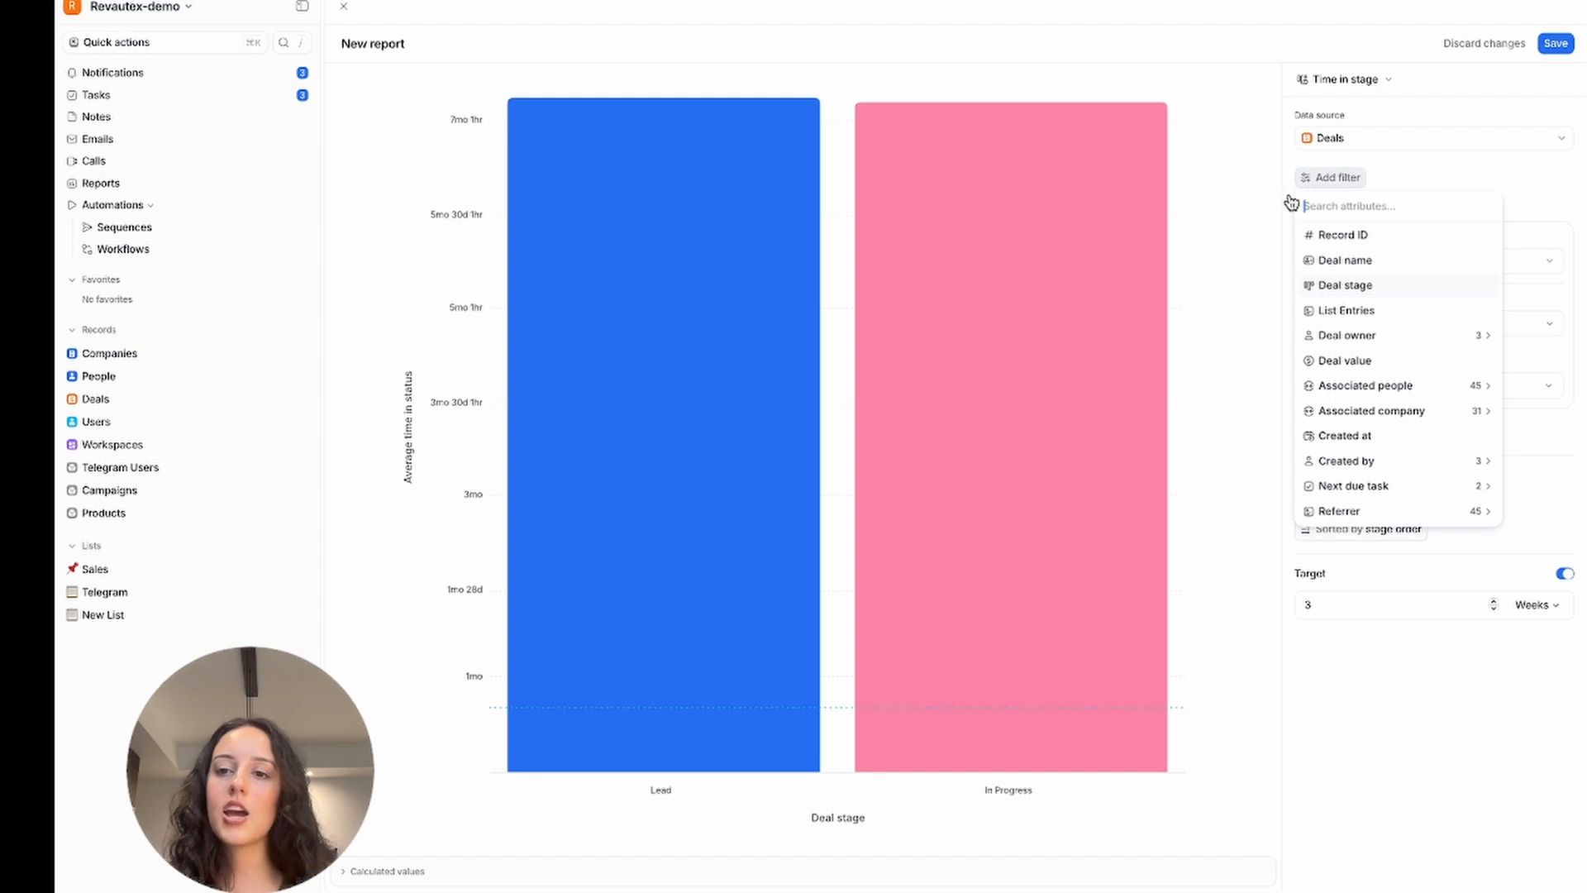
pyautogui.click(1530, 234)
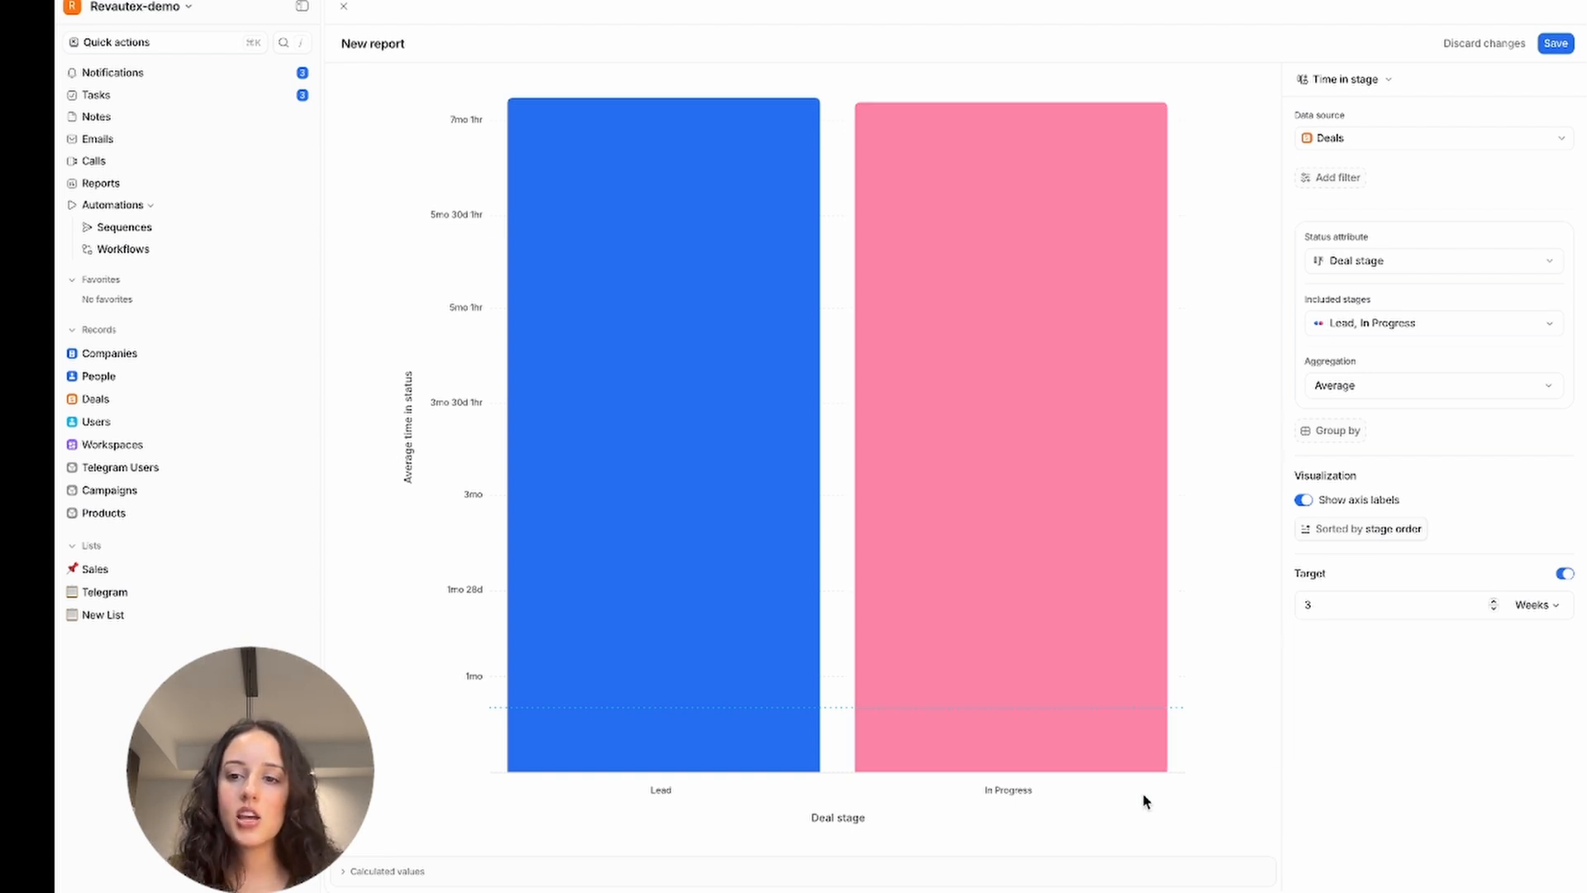
pyautogui.moveTo(1118, 705)
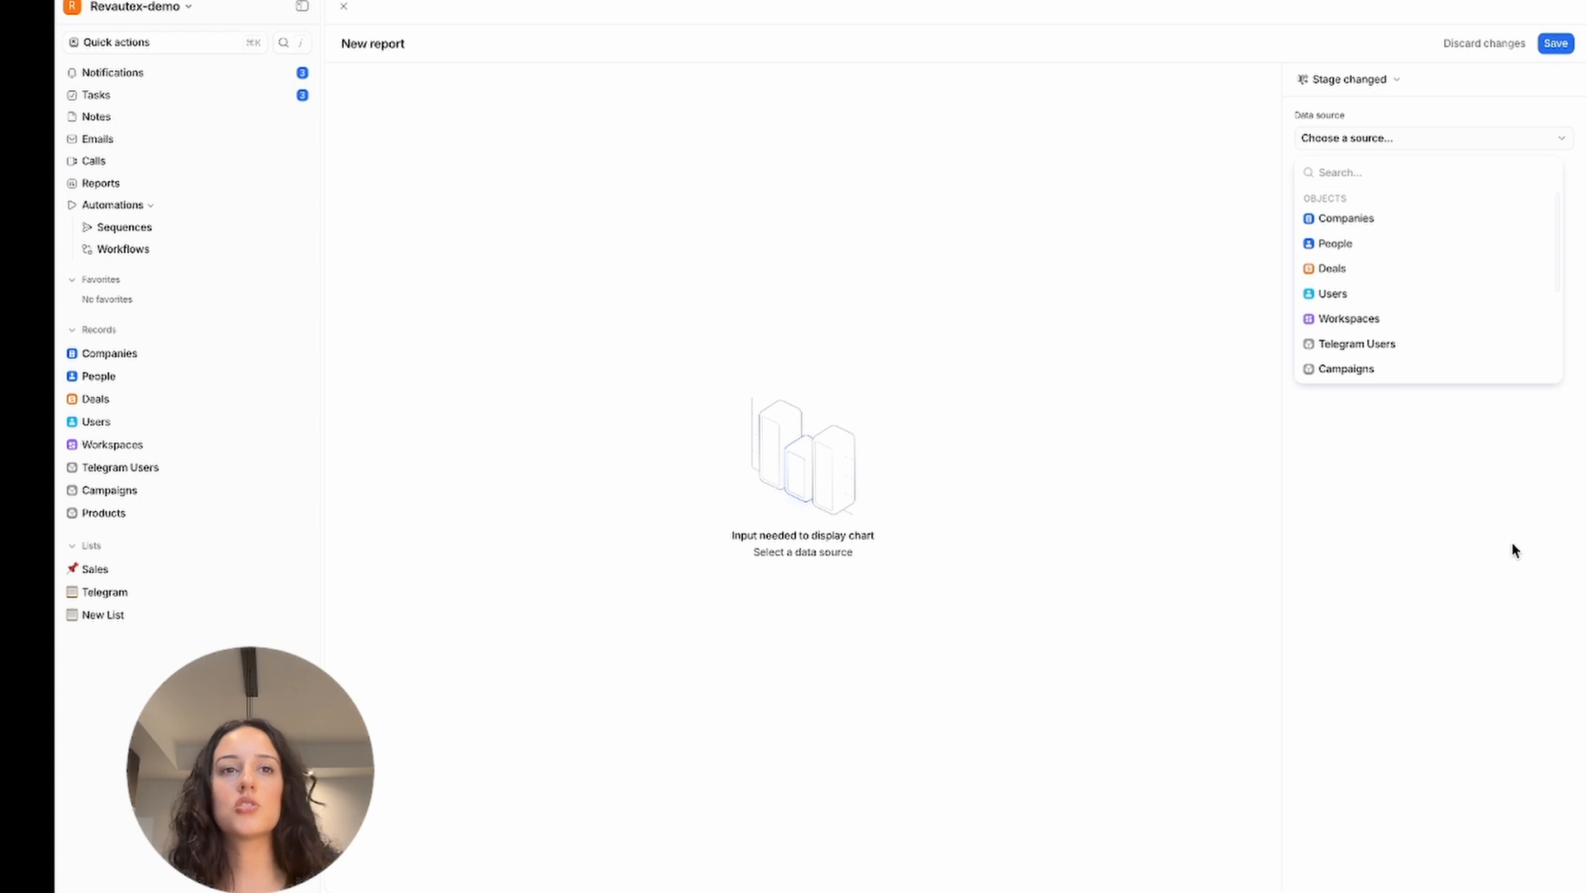
# Choose Deals as the Stage changed report's data source and Deal stage as its status attribute.
pyautogui.click(1339, 273)
pyautogui.click(1410, 218)
pyautogui.click(1383, 259)
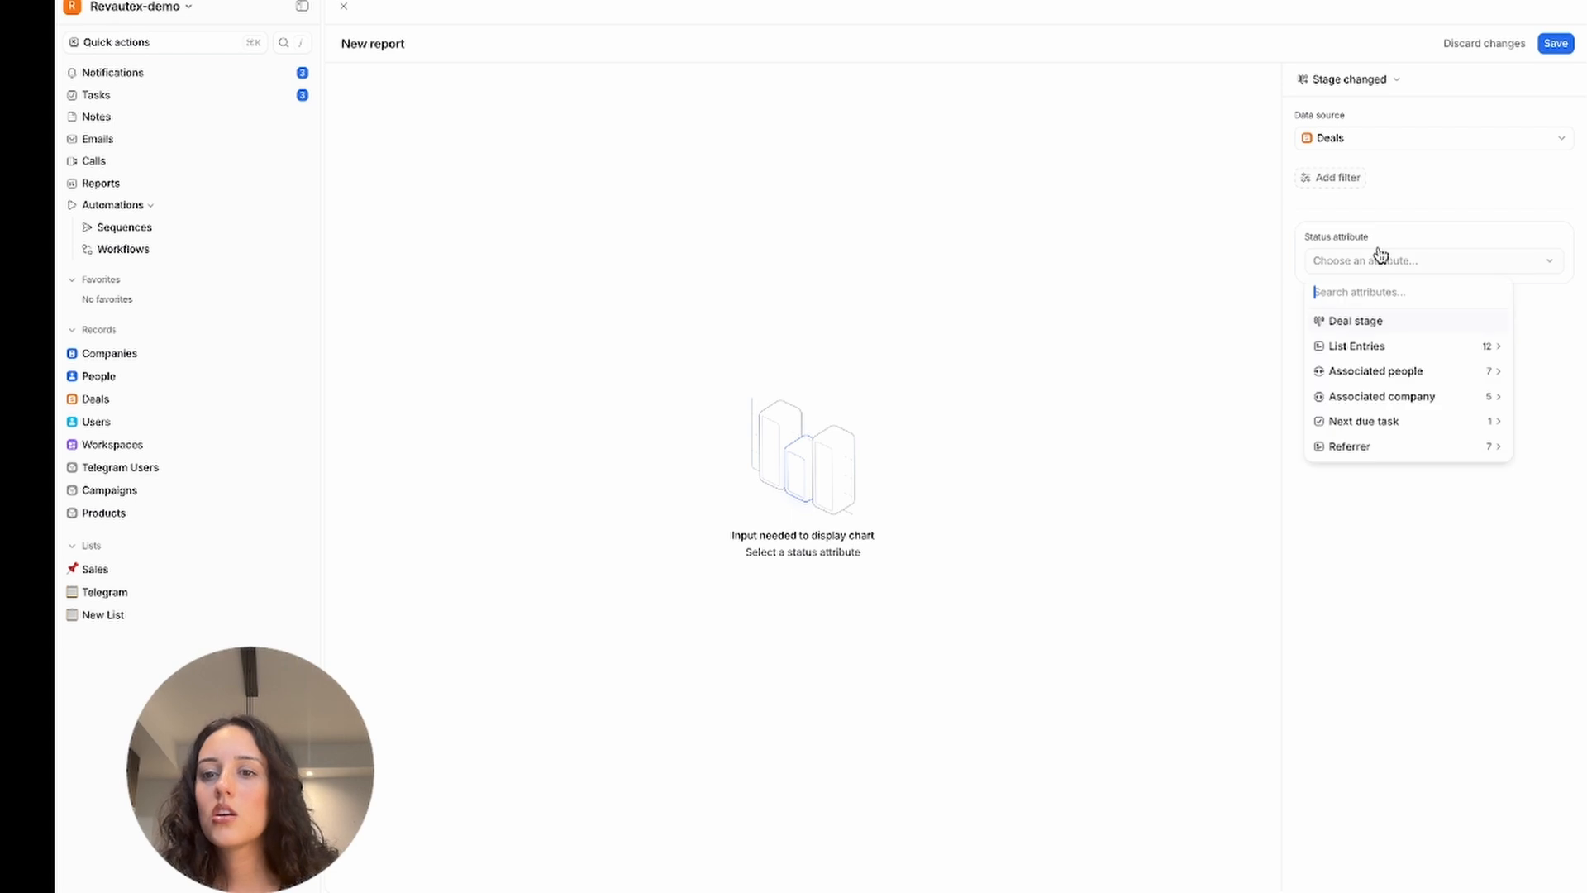
pyautogui.click(1362, 324)
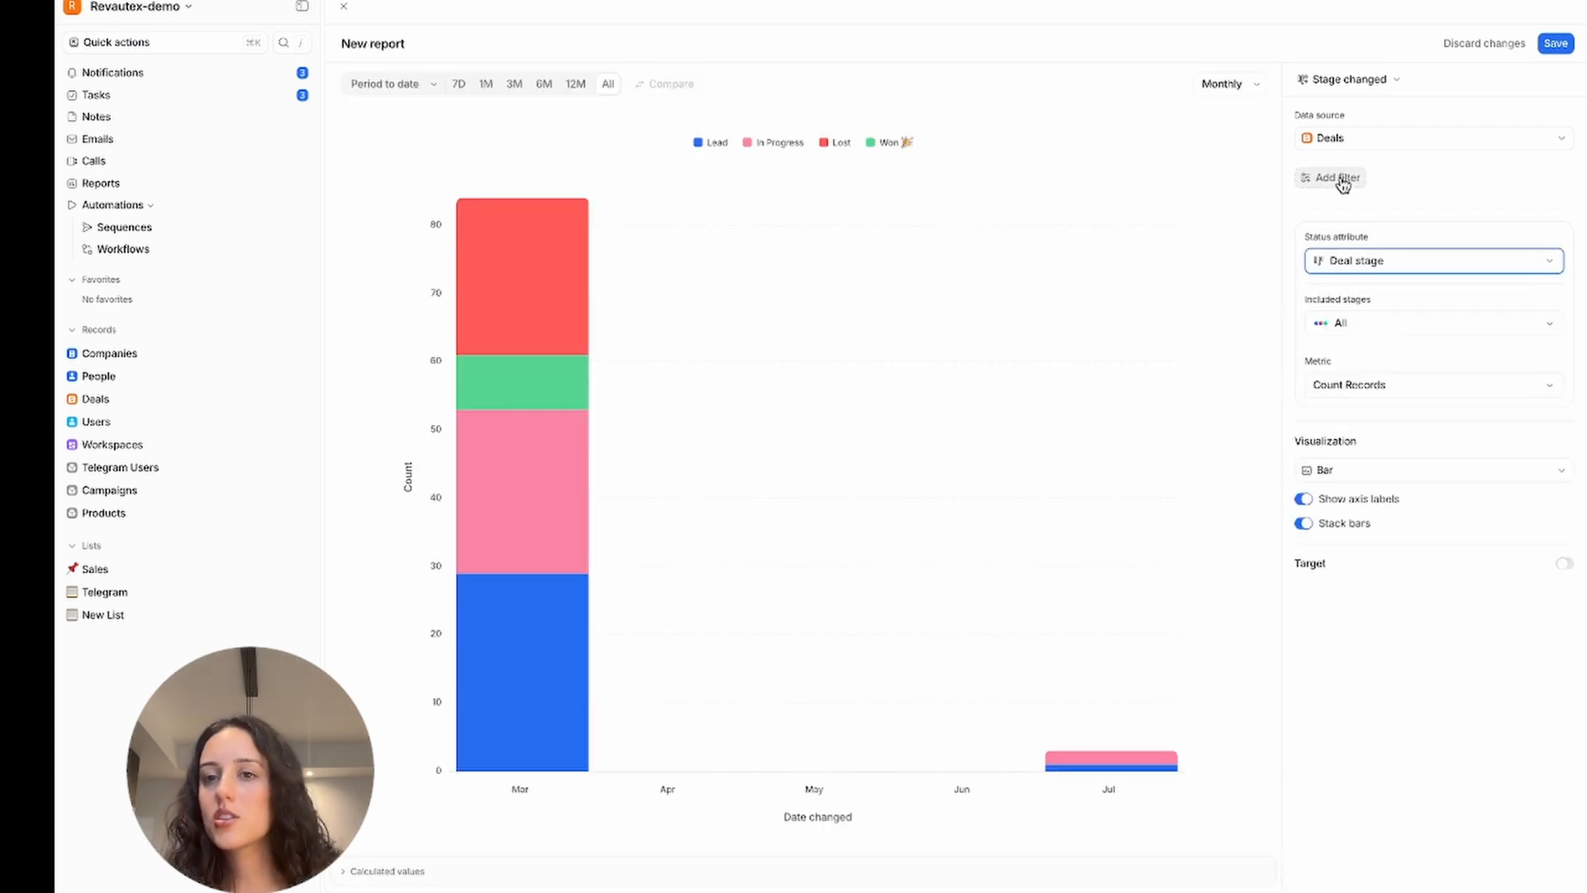
# Look through the included stages of the Stage changed report, leaving the selection as it is.
pyautogui.click(1364, 326)
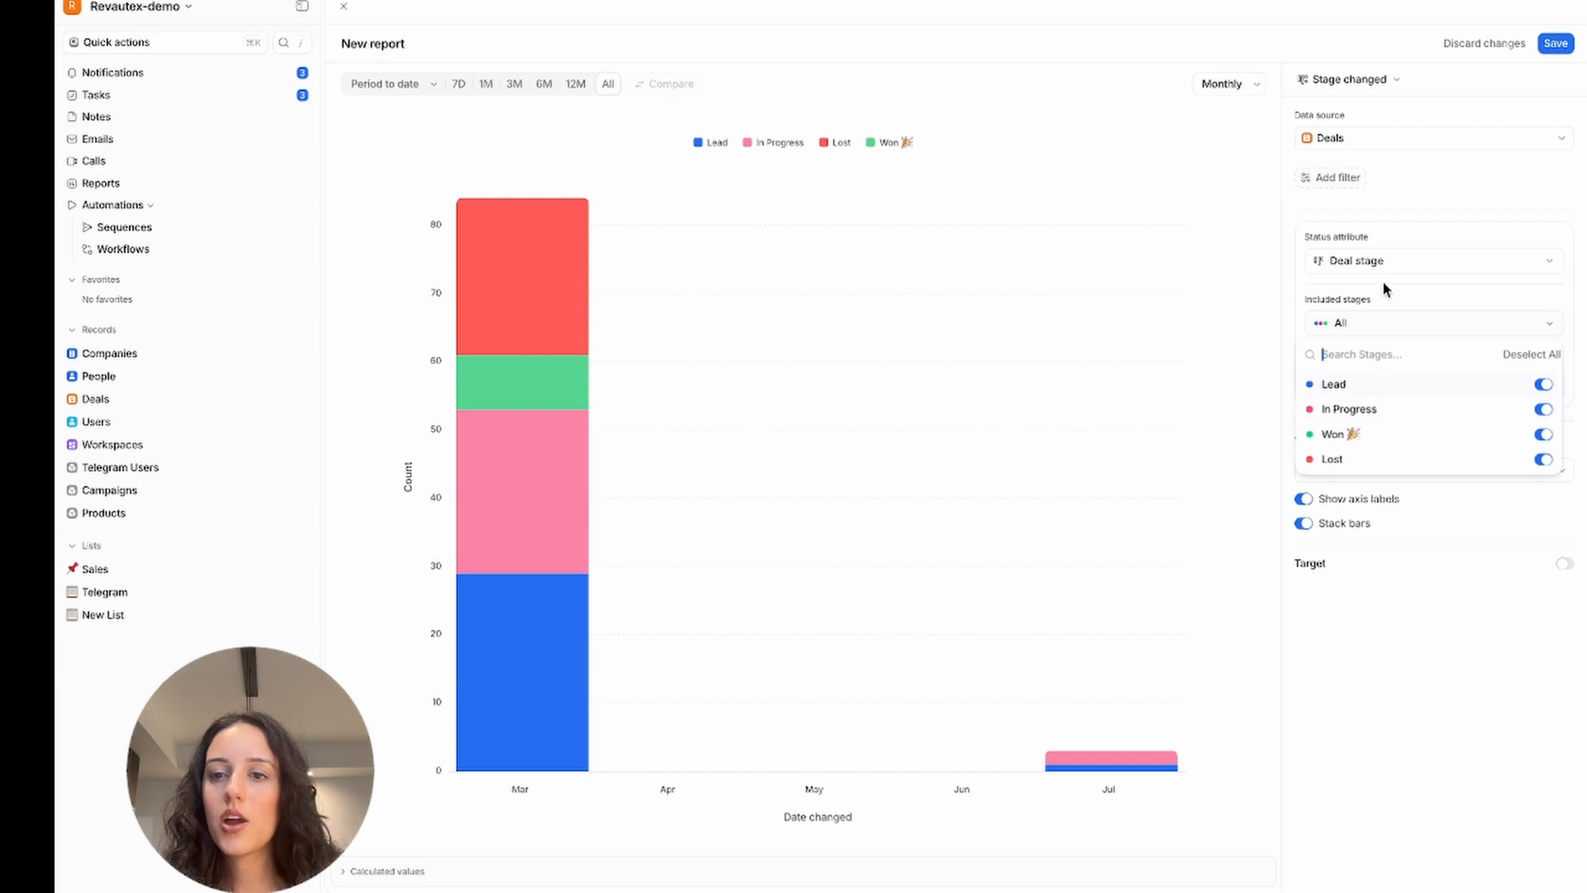
pyautogui.click(1385, 308)
pyautogui.click(1371, 331)
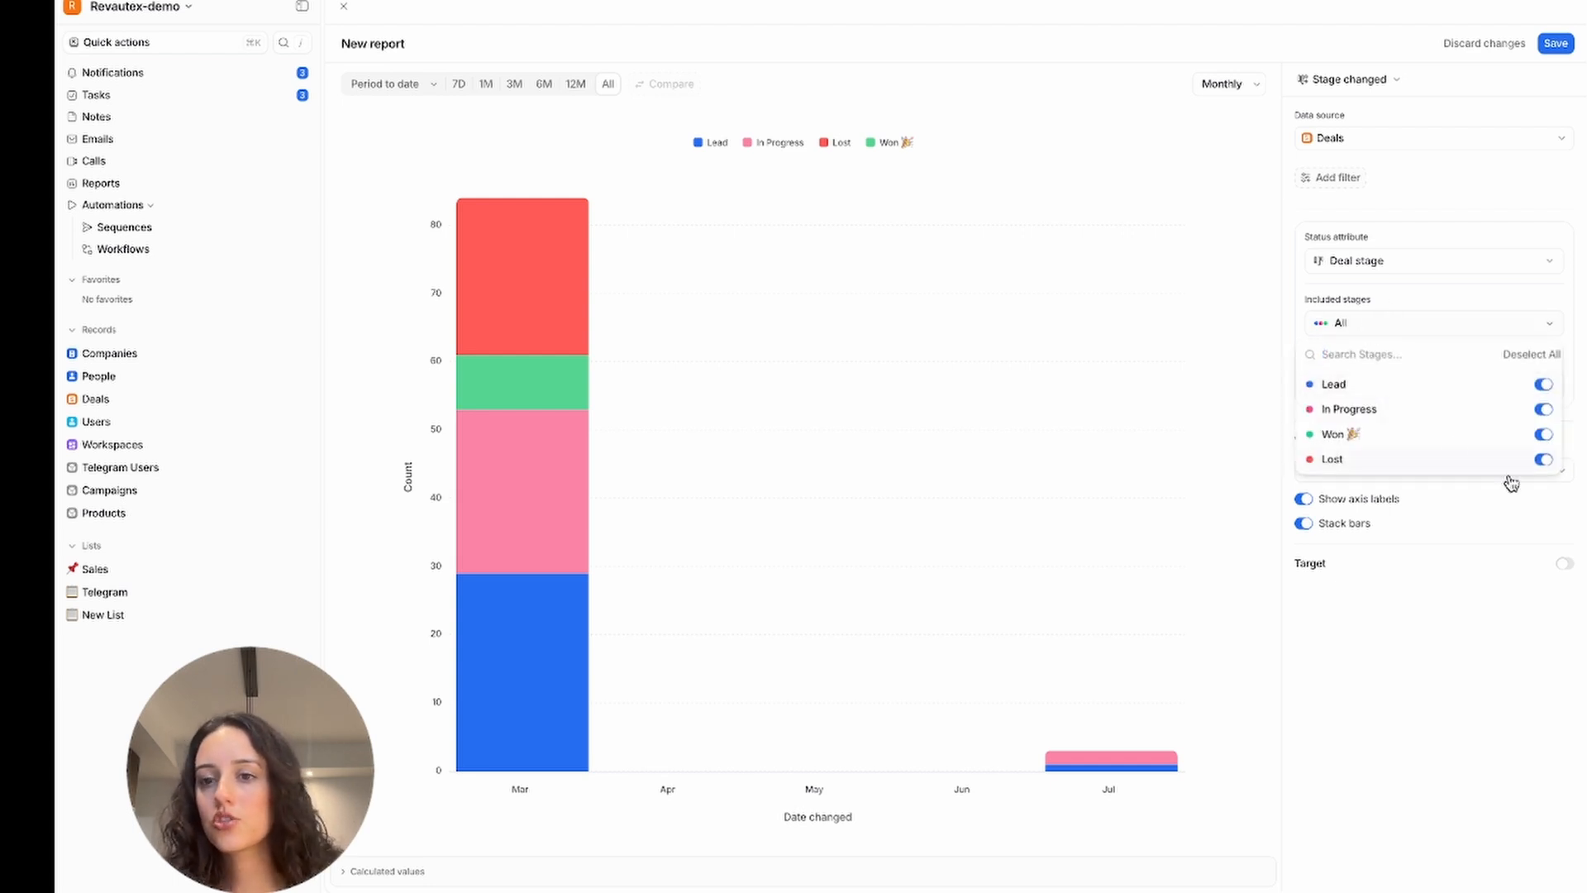
pyautogui.click(1423, 311)
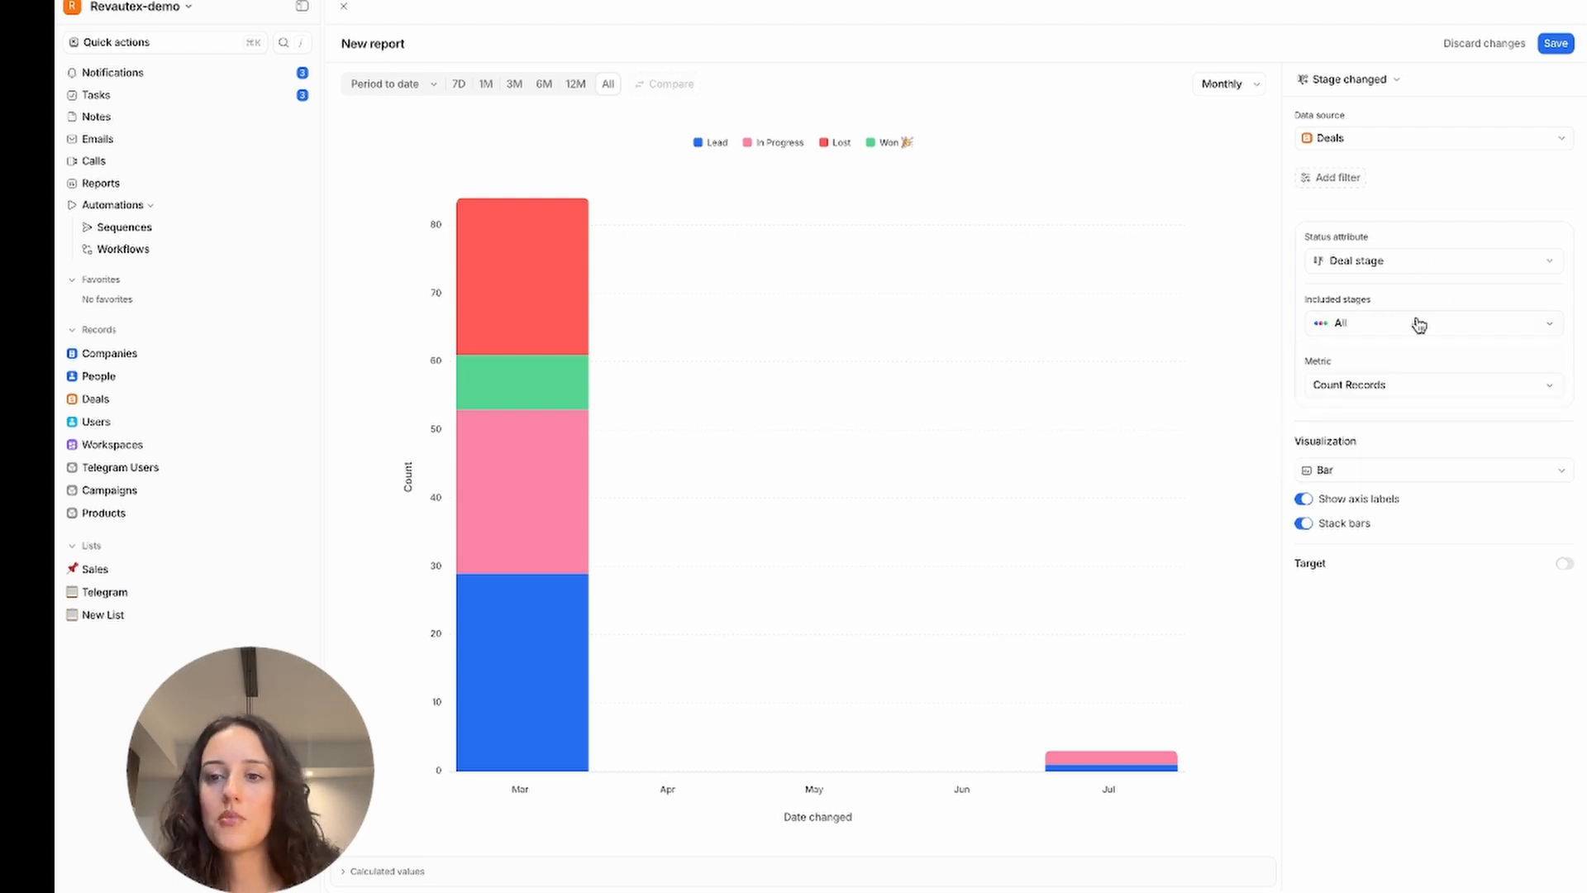
# Set the Stage changed report's metric to Deal value.
pyautogui.click(1414, 387)
pyautogui.click(1341, 364)
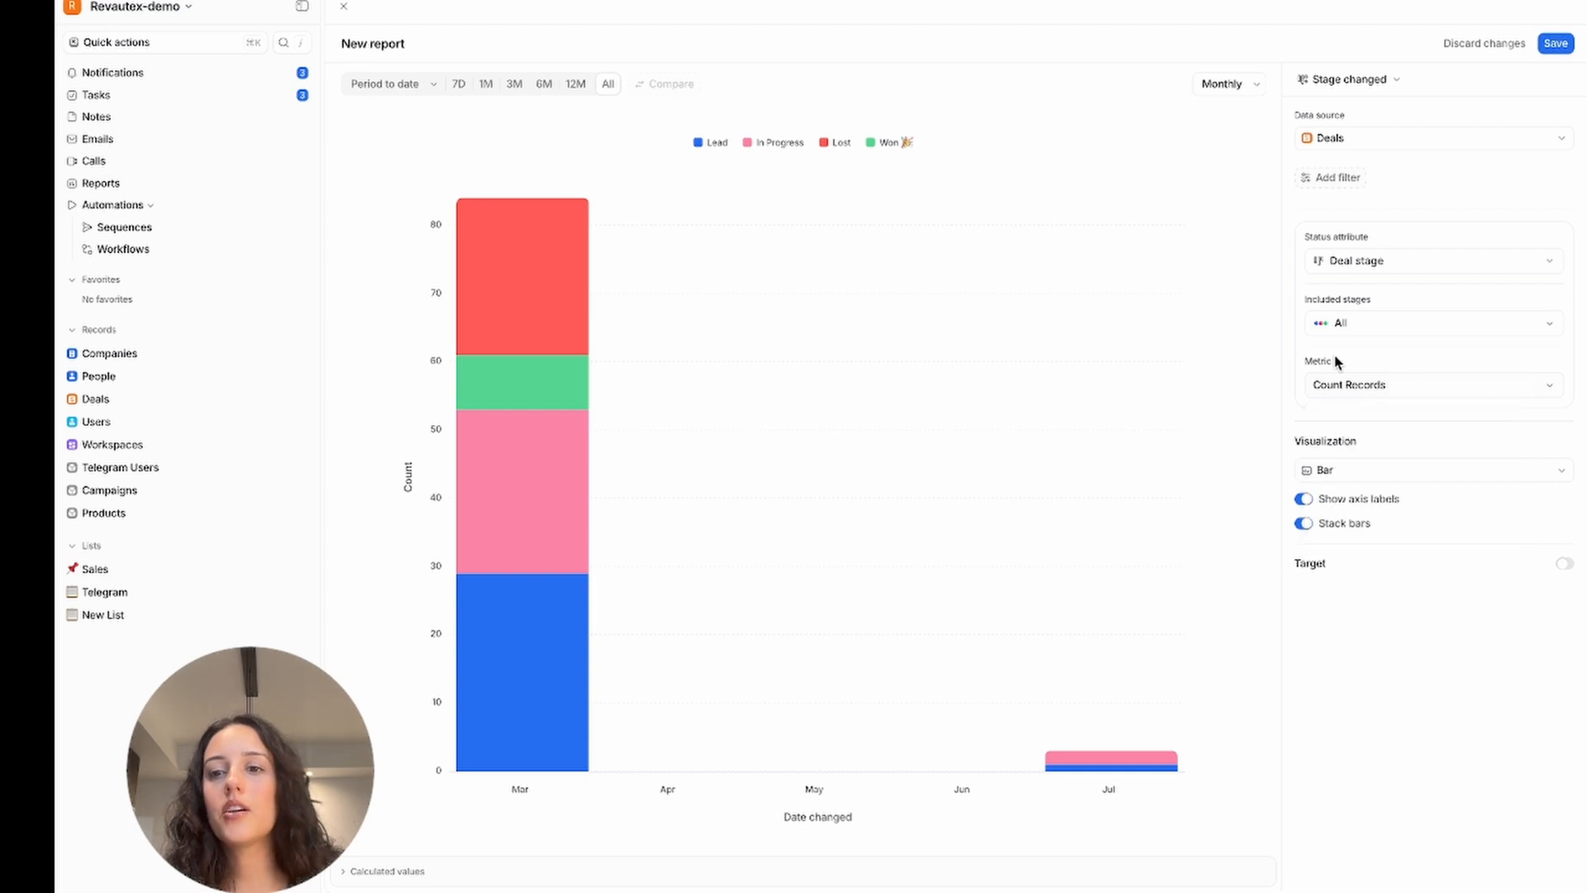
pyautogui.click(1392, 393)
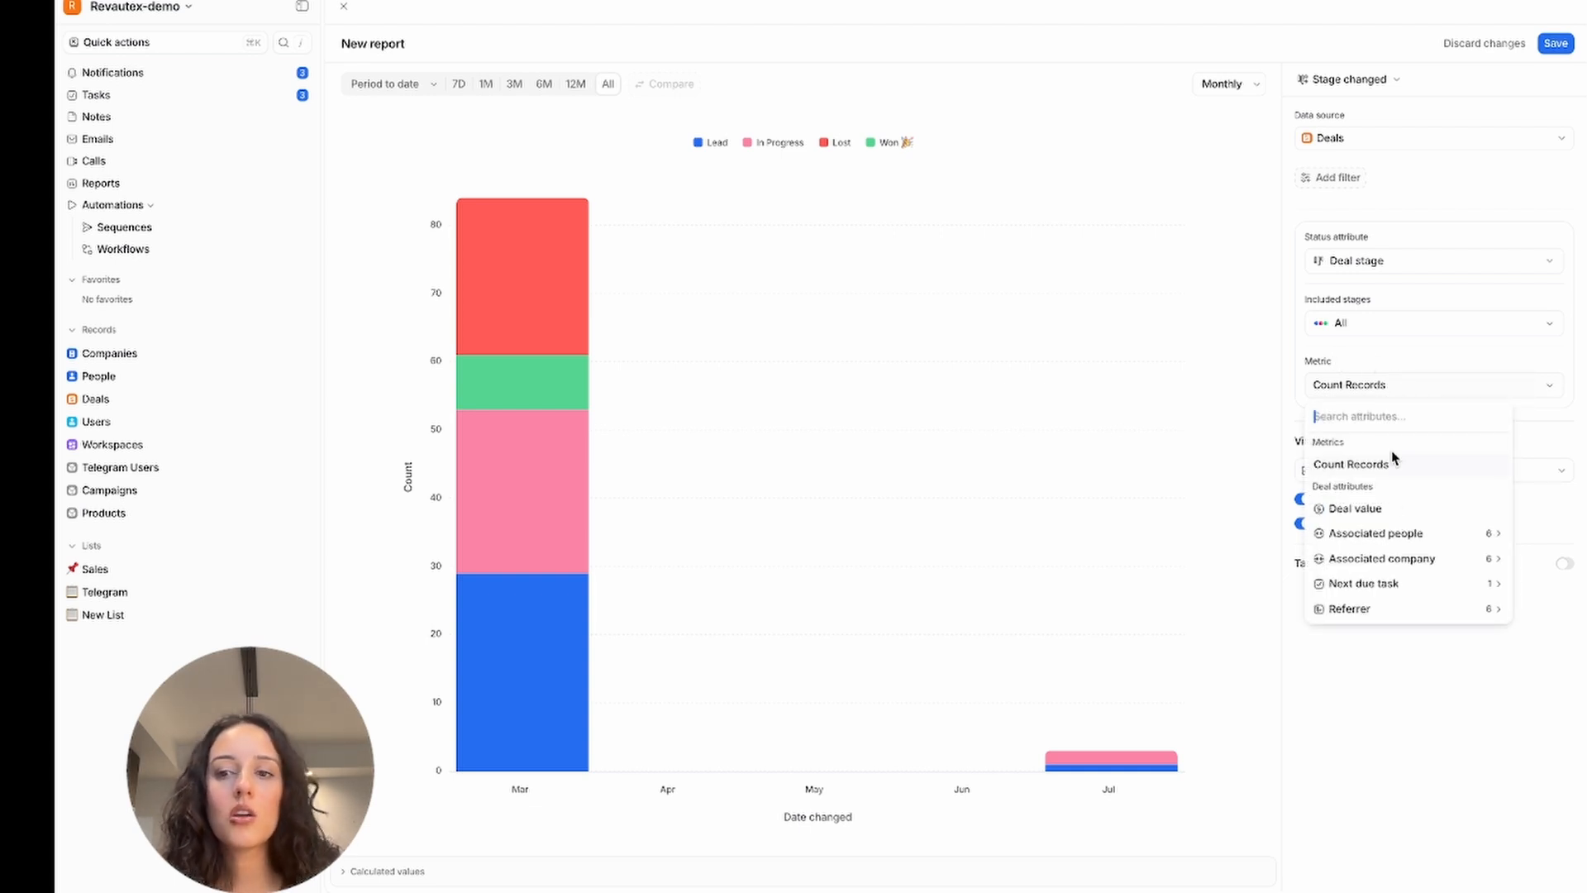
pyautogui.click(1382, 510)
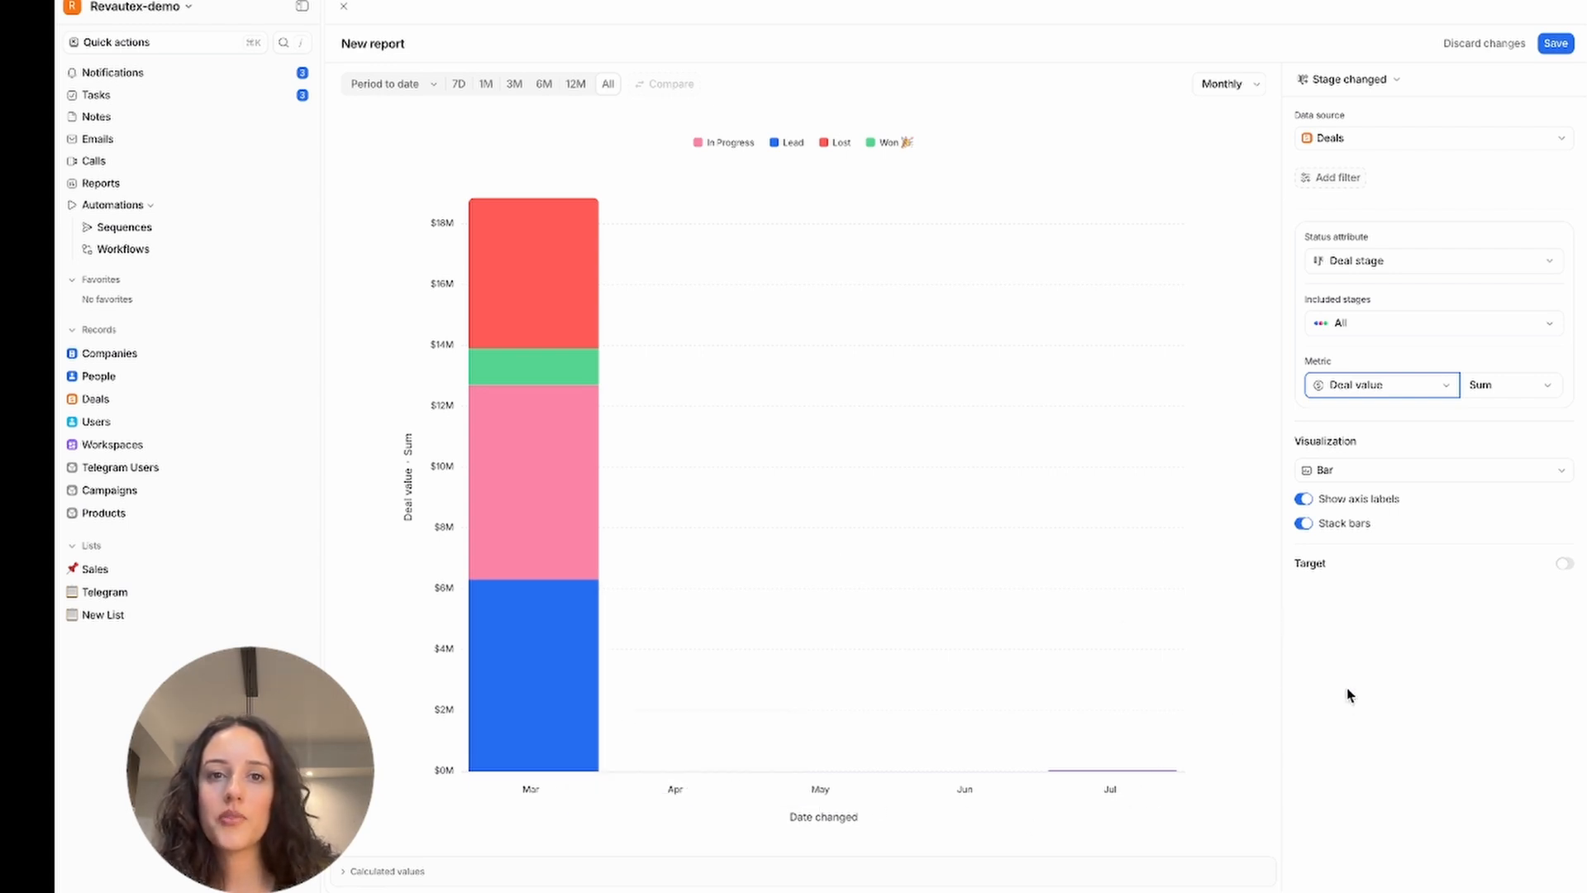
# Try the Line visualization for the deal value chart and return it to Bar.
pyautogui.click(1346, 477)
pyautogui.click(1347, 564)
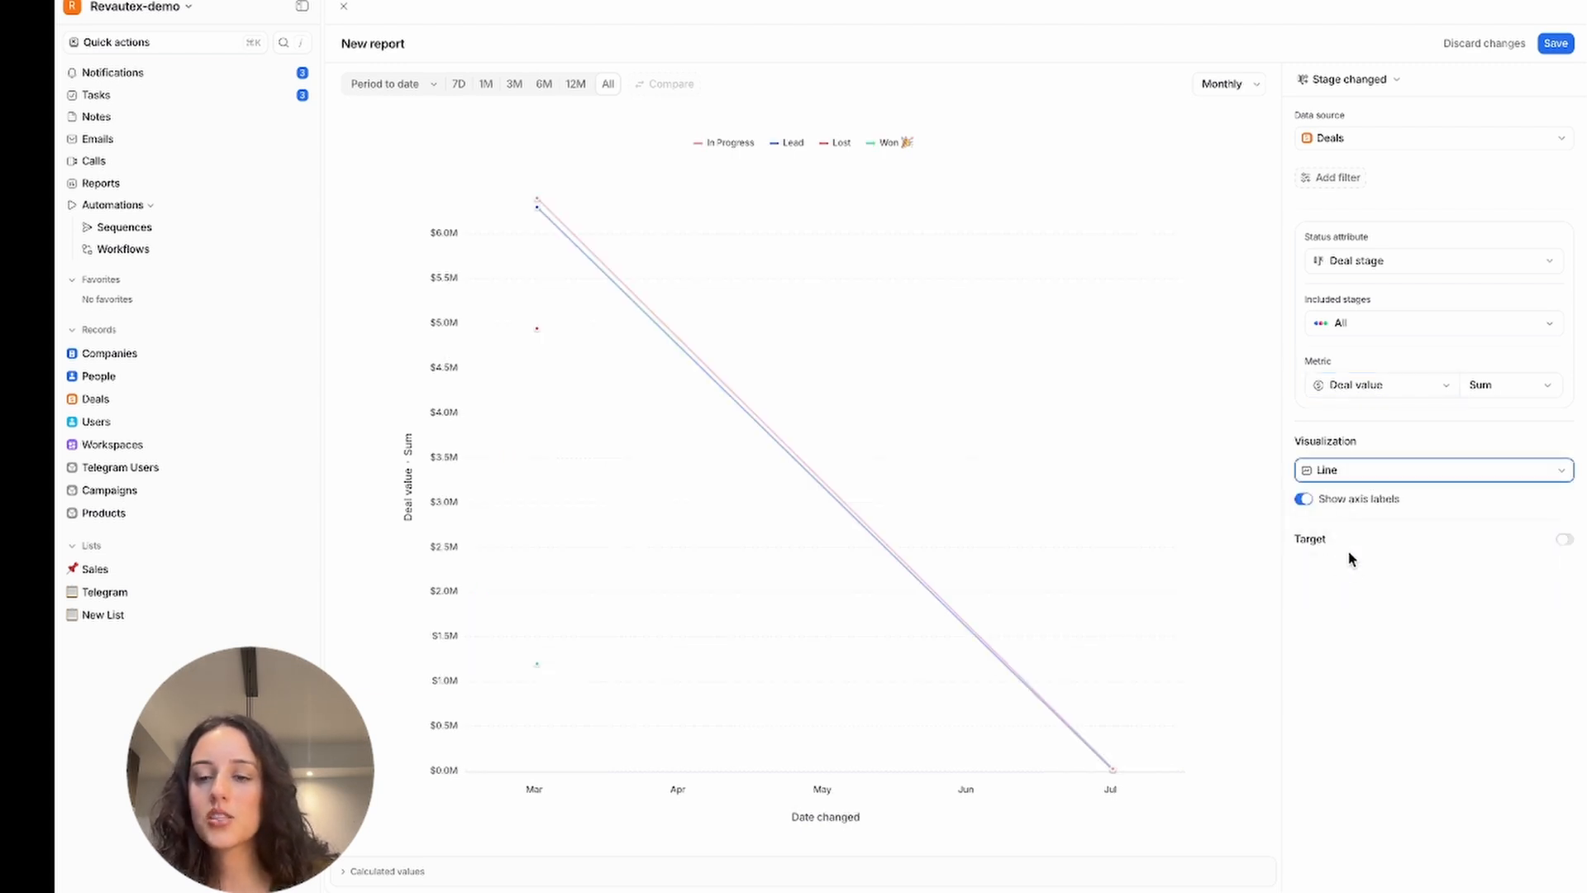
pyautogui.click(1364, 469)
pyautogui.click(1355, 539)
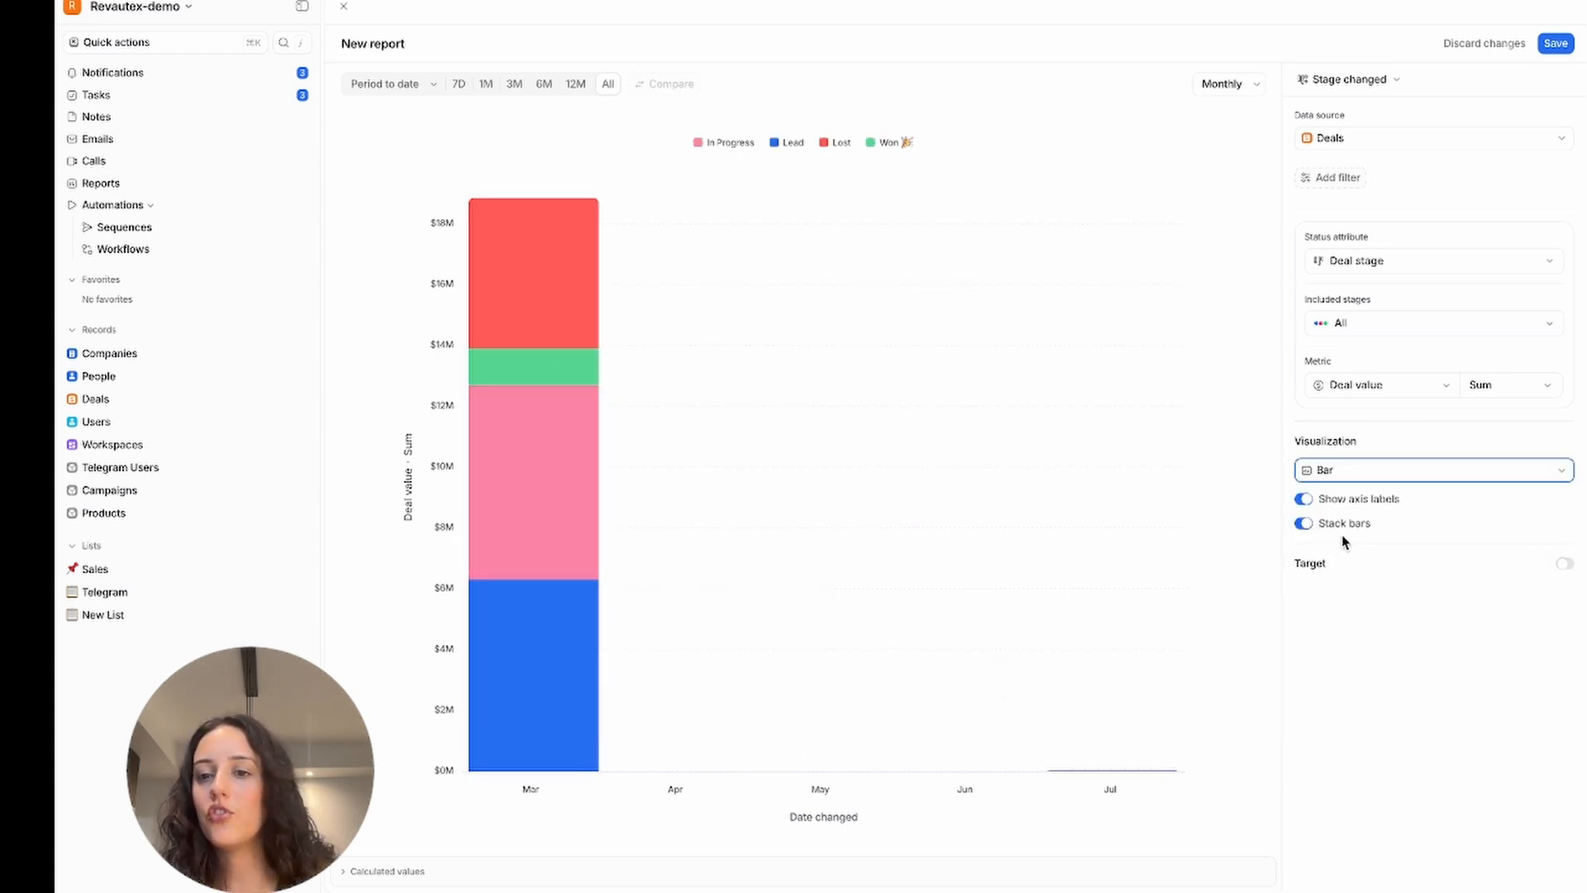
# Turn off stacked bars in the Stage changed chart and set its metric to Count Records.
pyautogui.click(1307, 526)
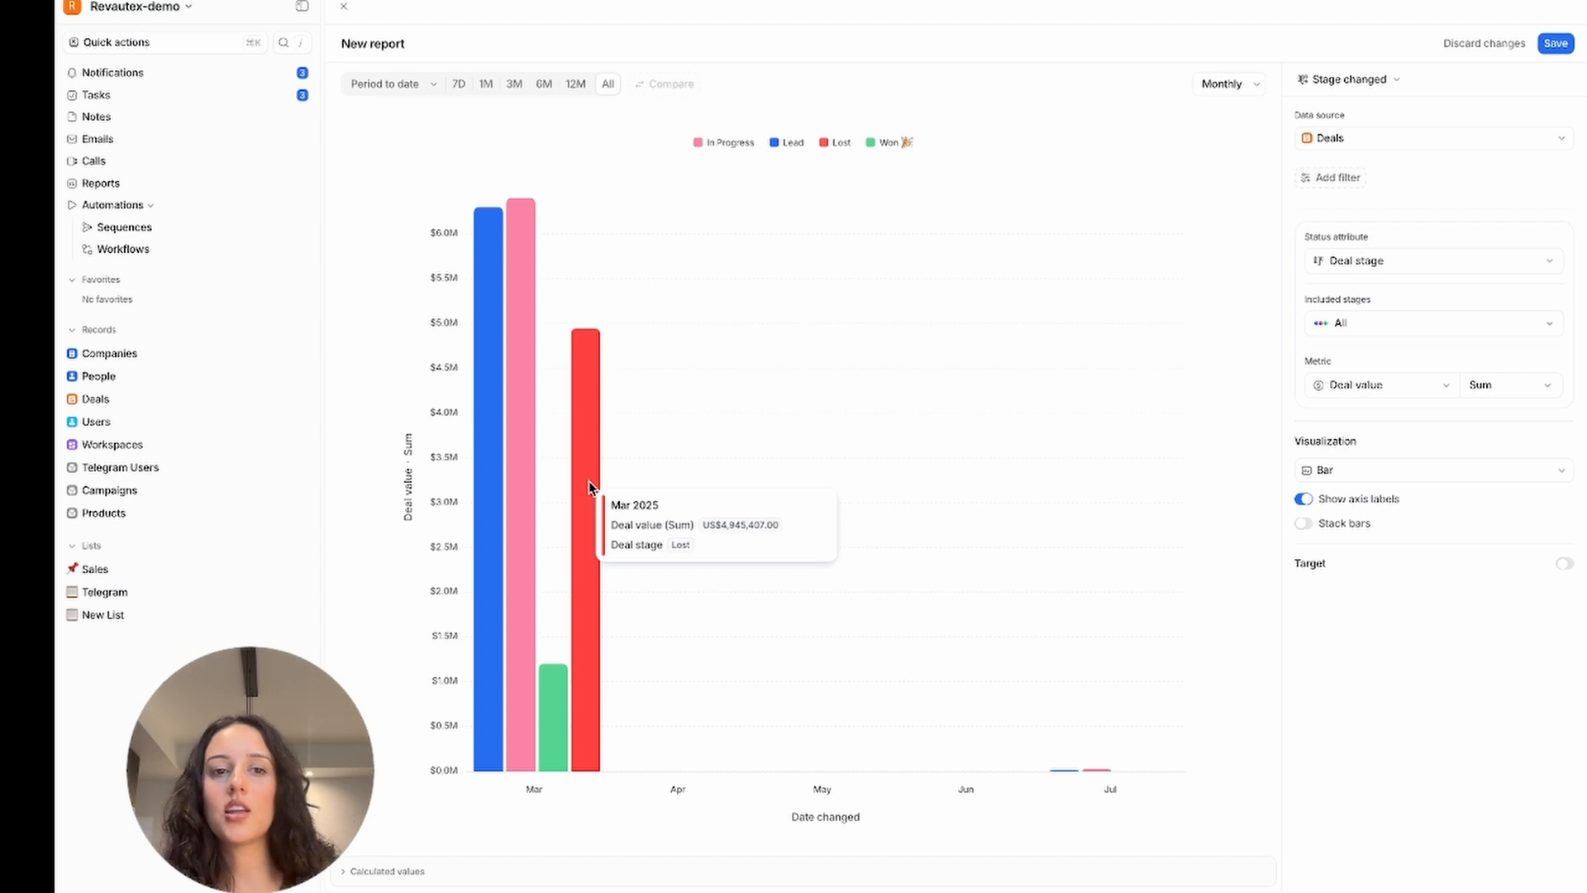
pyautogui.click(1365, 390)
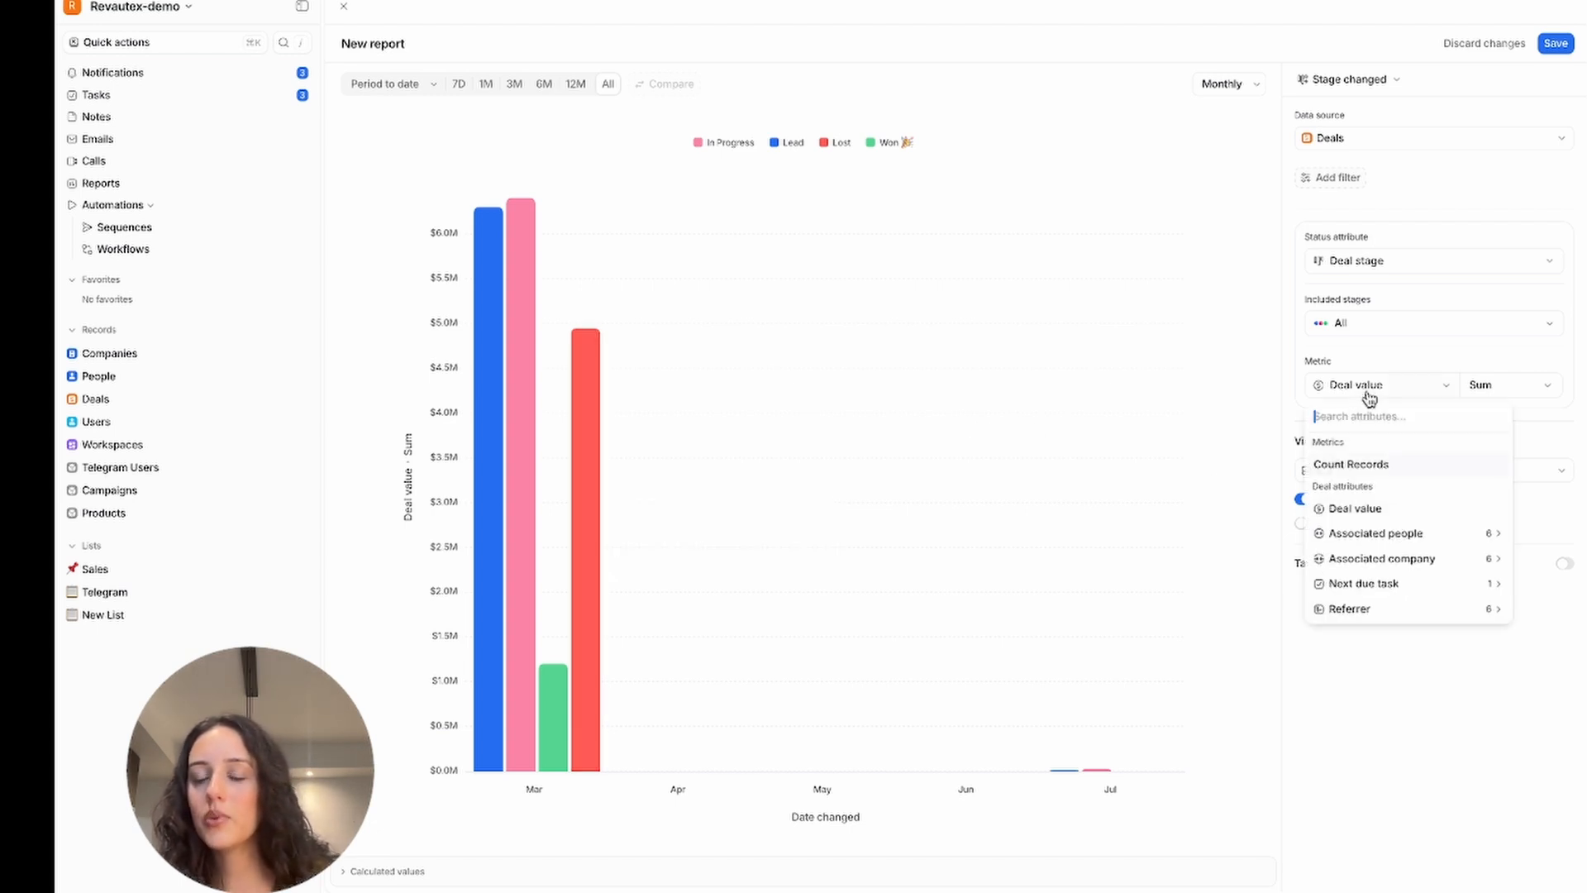
pyautogui.click(1377, 468)
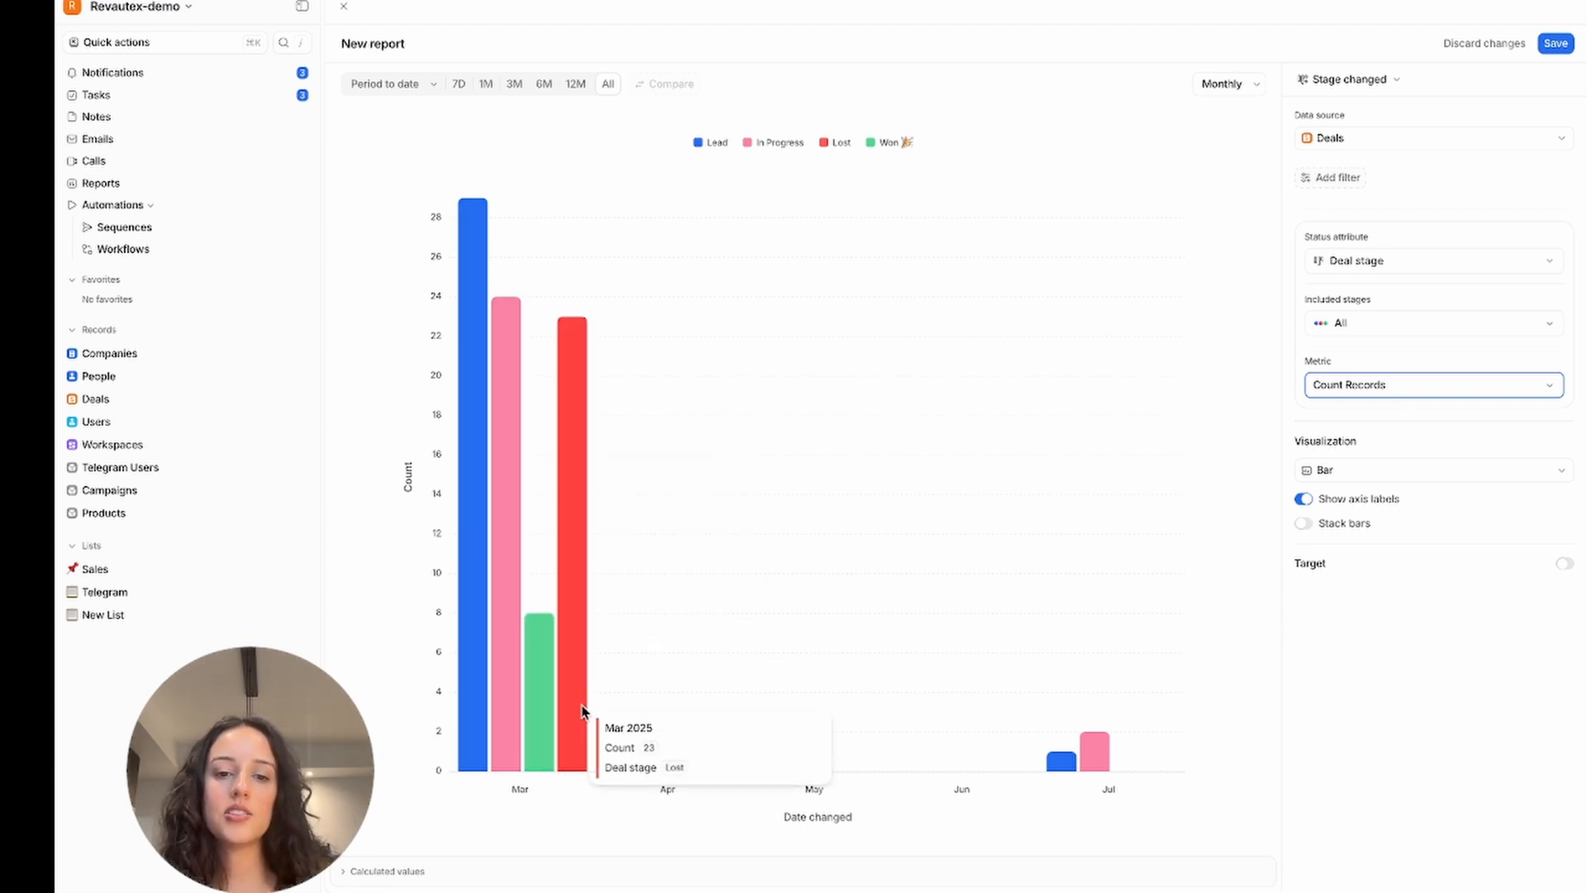
pyautogui.moveTo(460, 217)
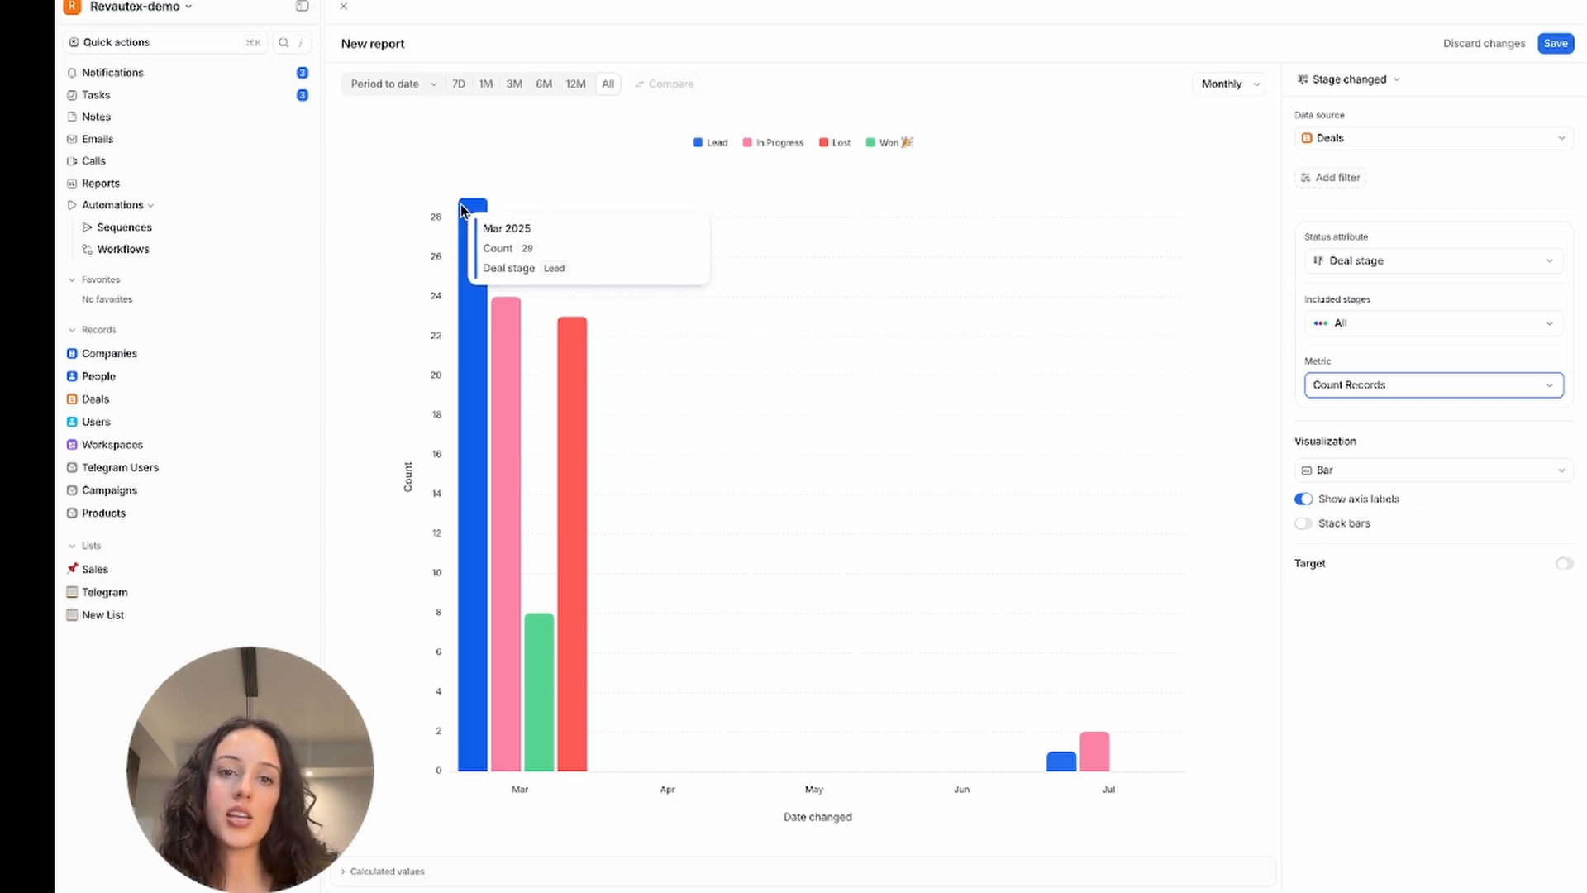
pyautogui.moveTo(510, 512)
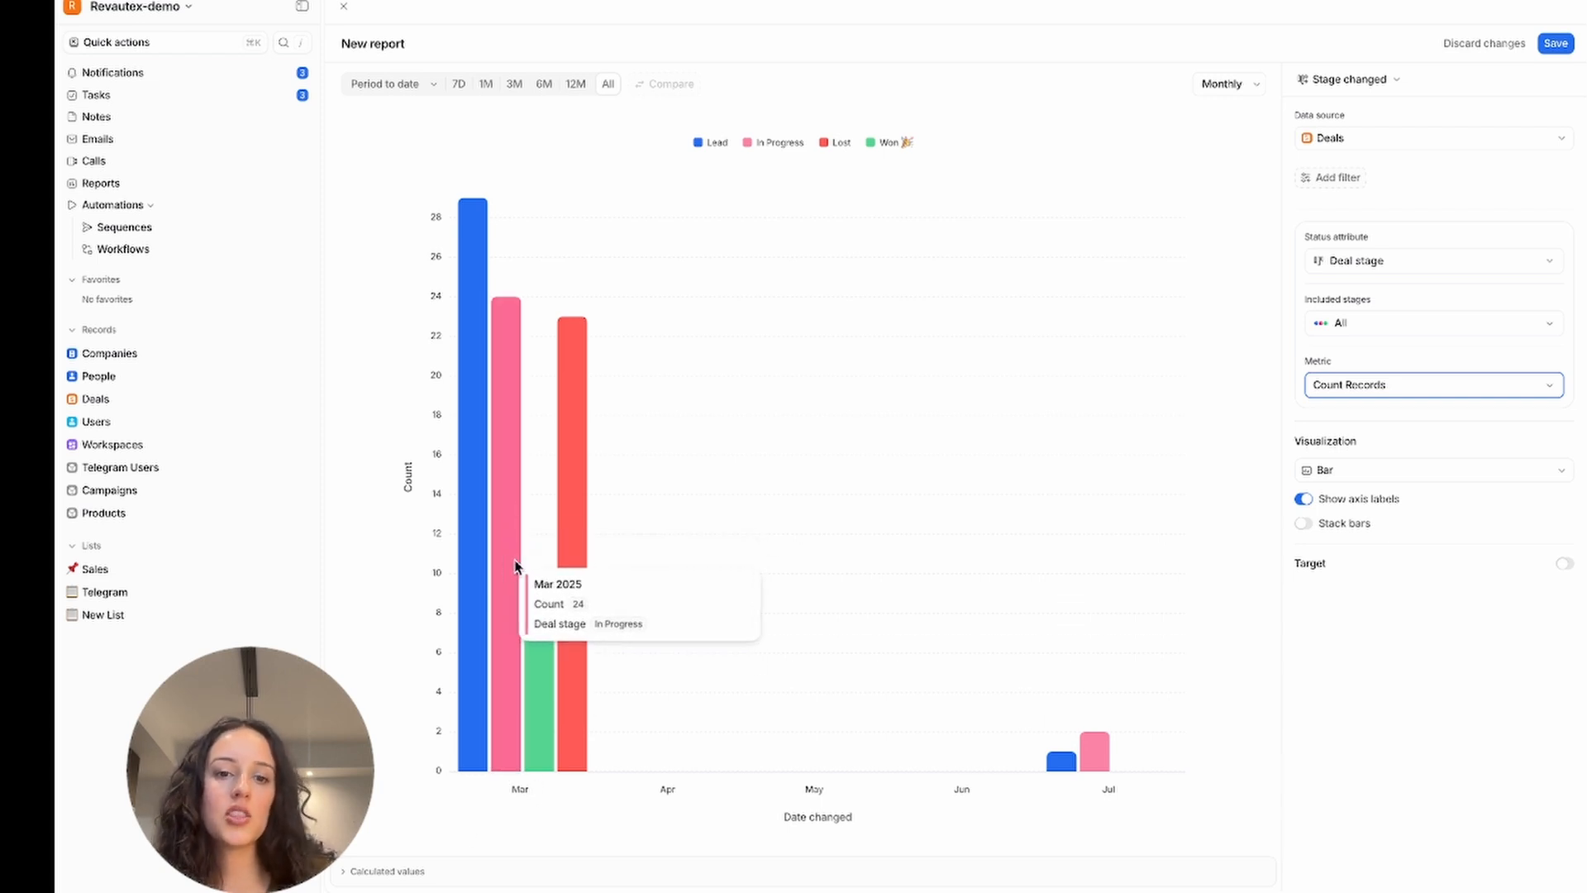
pyautogui.moveTo(560, 545)
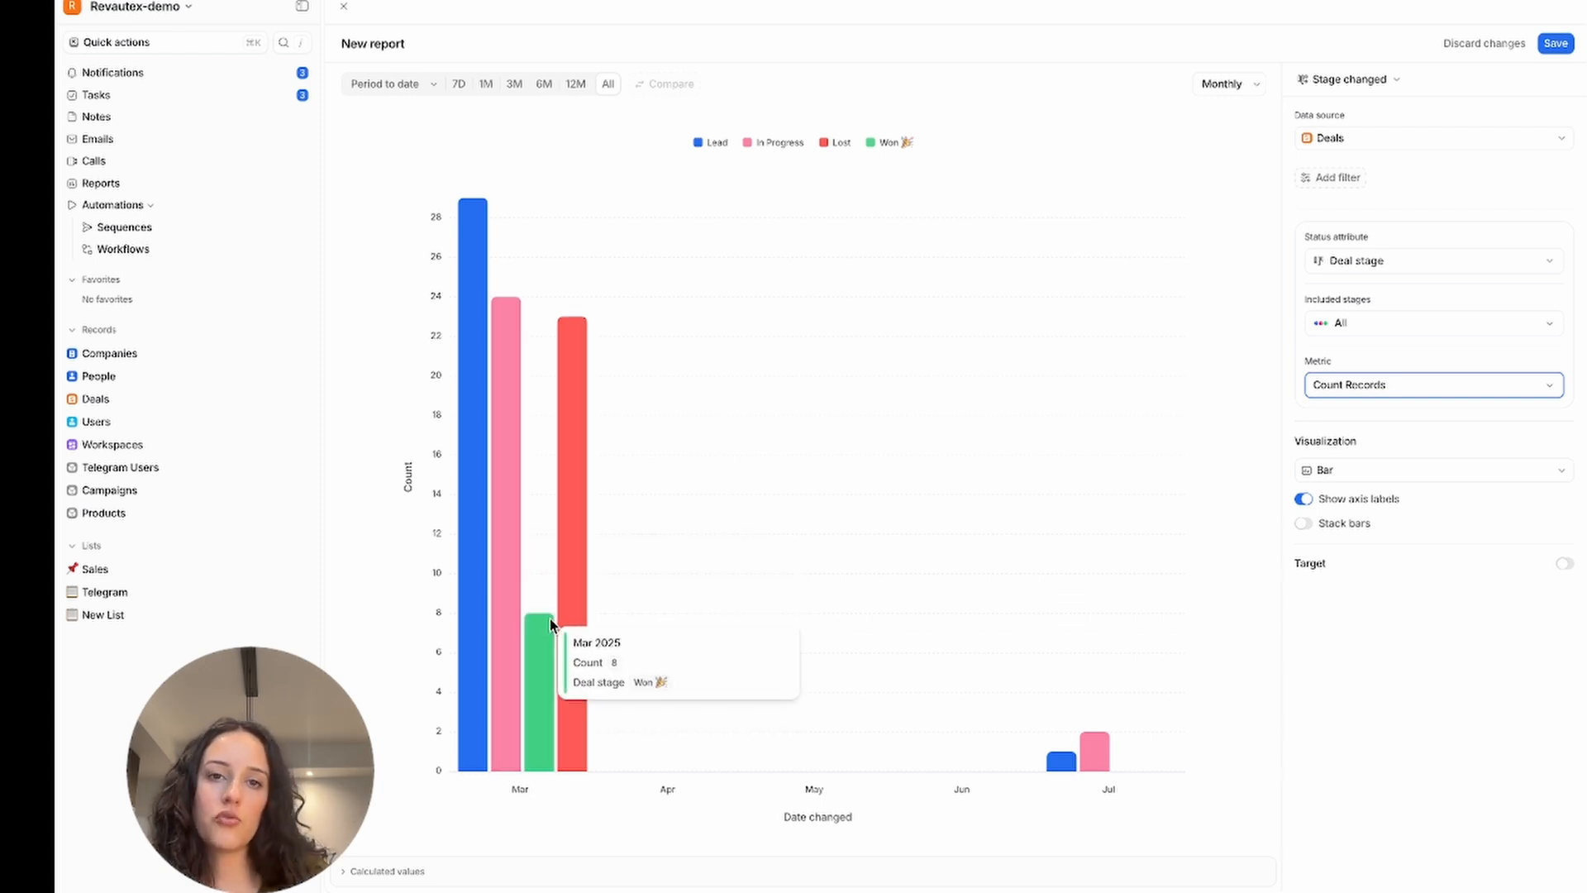
# Try the Month to date period on the chart, and set it to Year to date.
pyautogui.click(1240, 83)
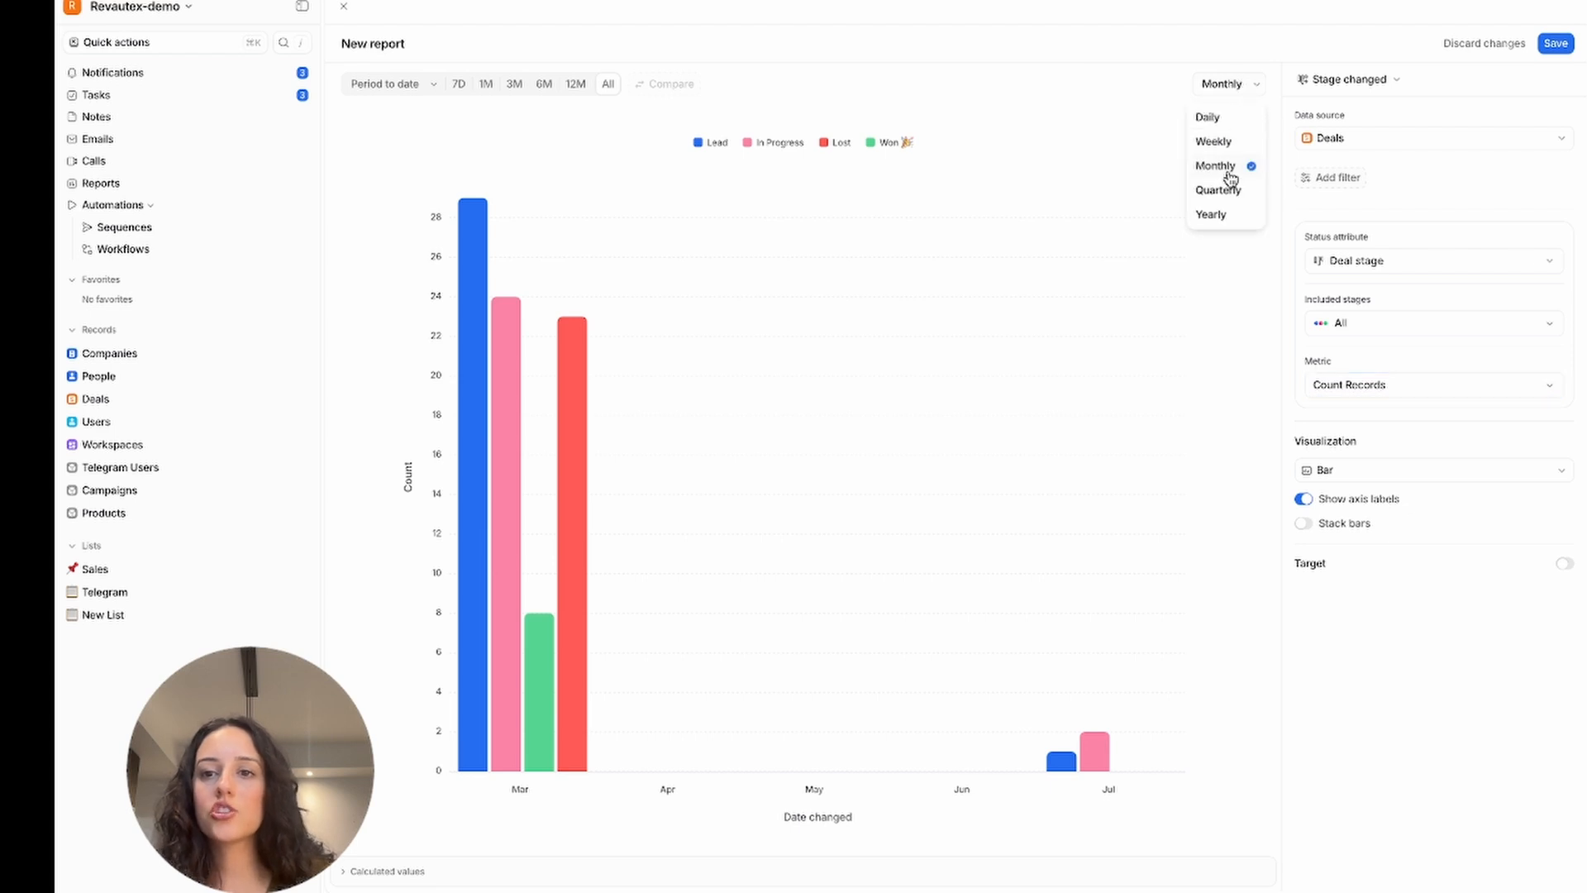
pyautogui.click(398, 82)
pyautogui.click(398, 82)
pyautogui.click(420, 148)
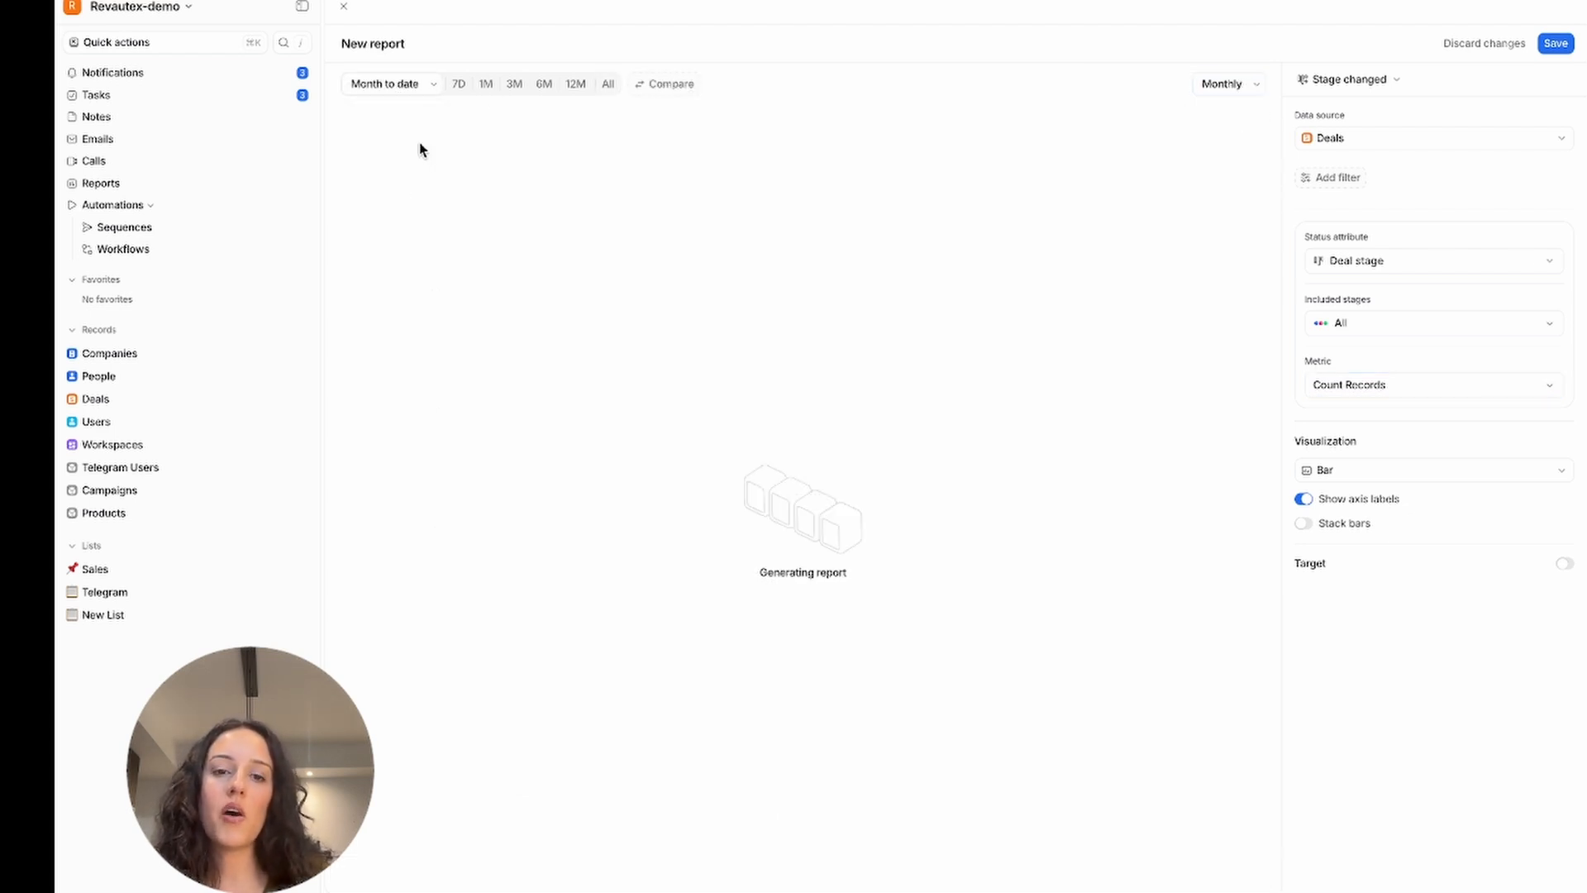
pyautogui.click(408, 86)
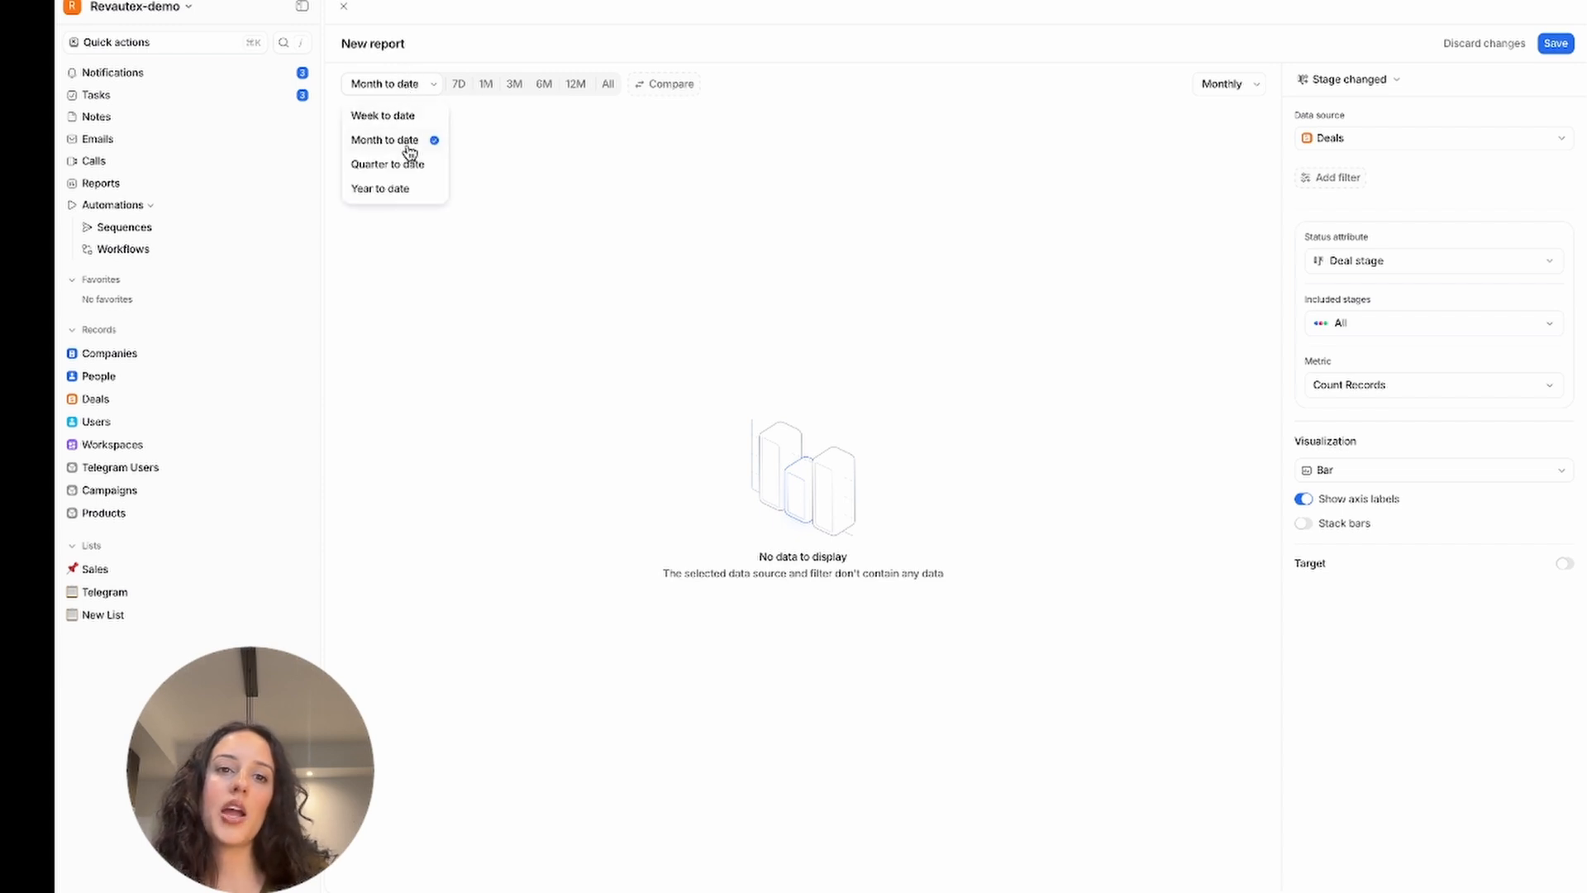
pyautogui.click(400, 189)
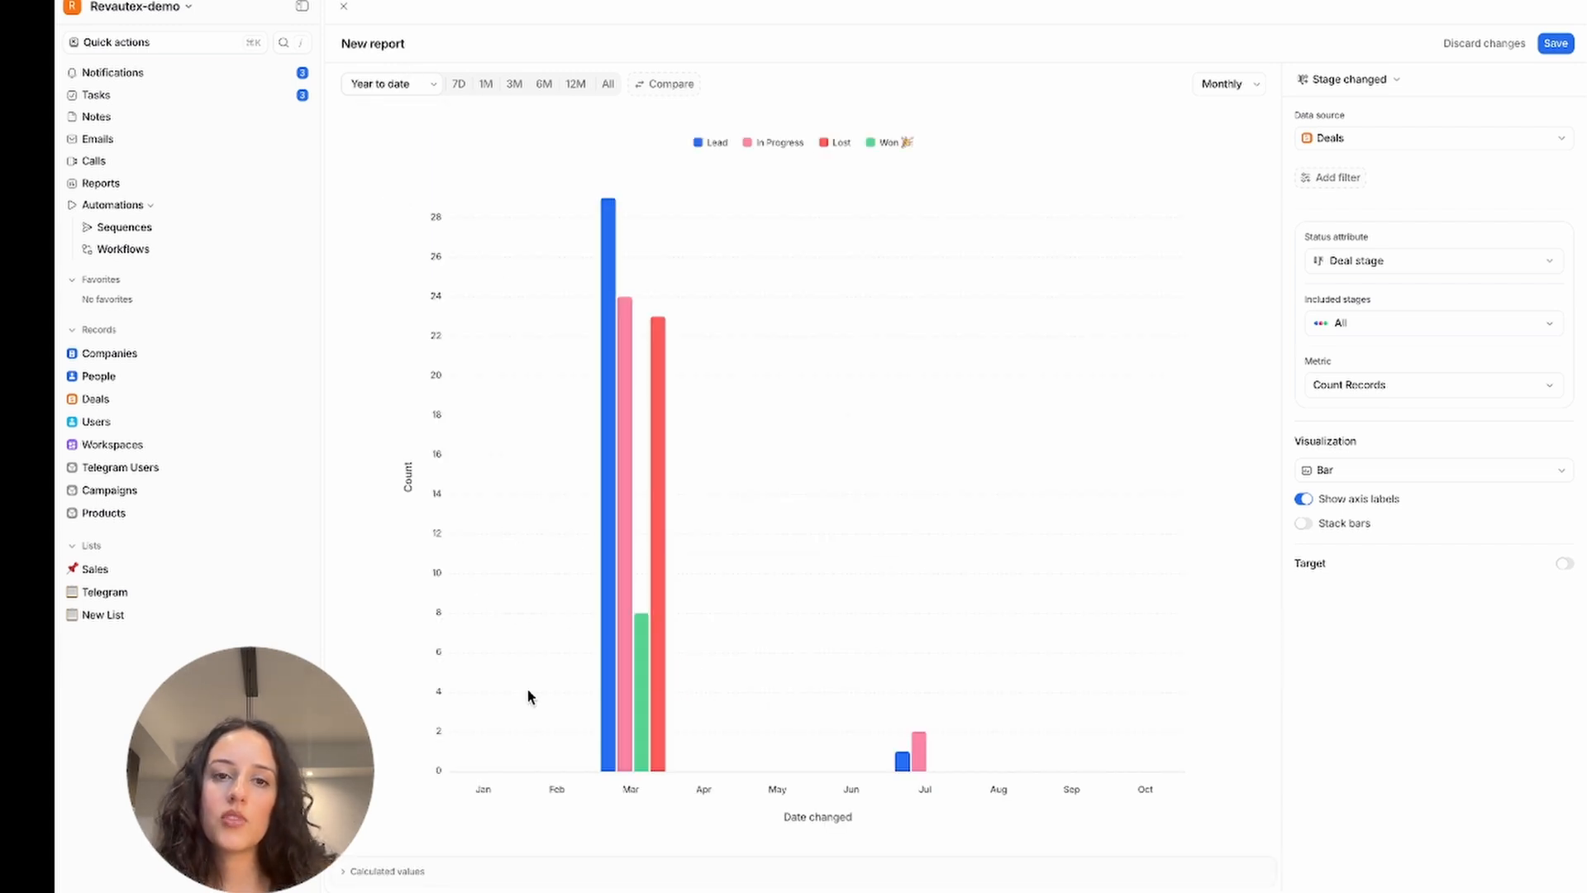
# Group the Stage changed chart by quarter and compare it with the previous year.
pyautogui.click(1232, 84)
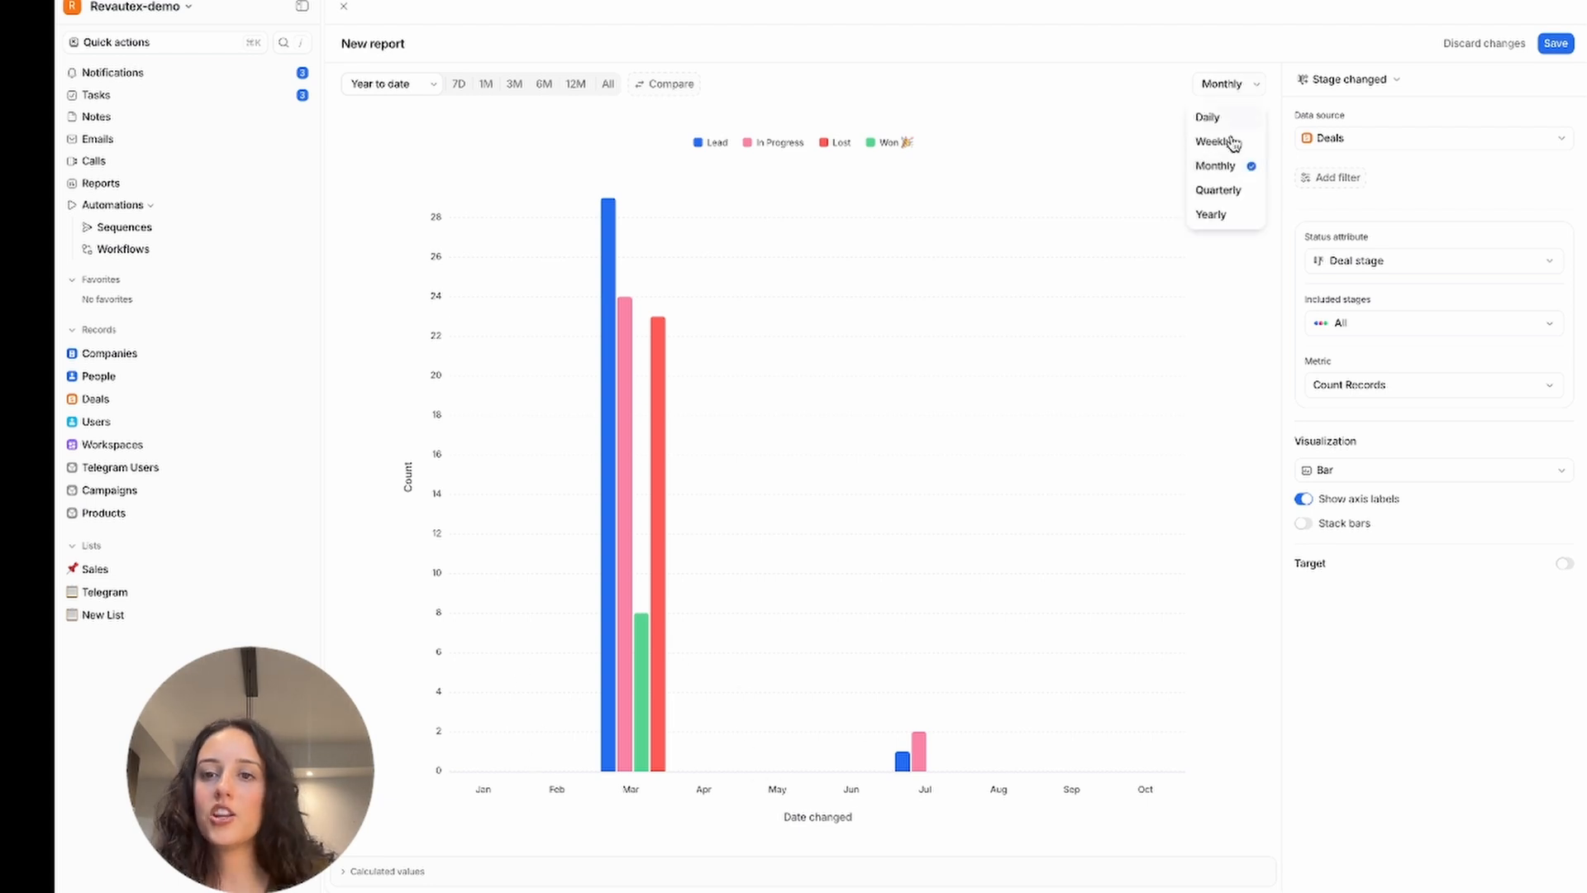
pyautogui.click(1225, 195)
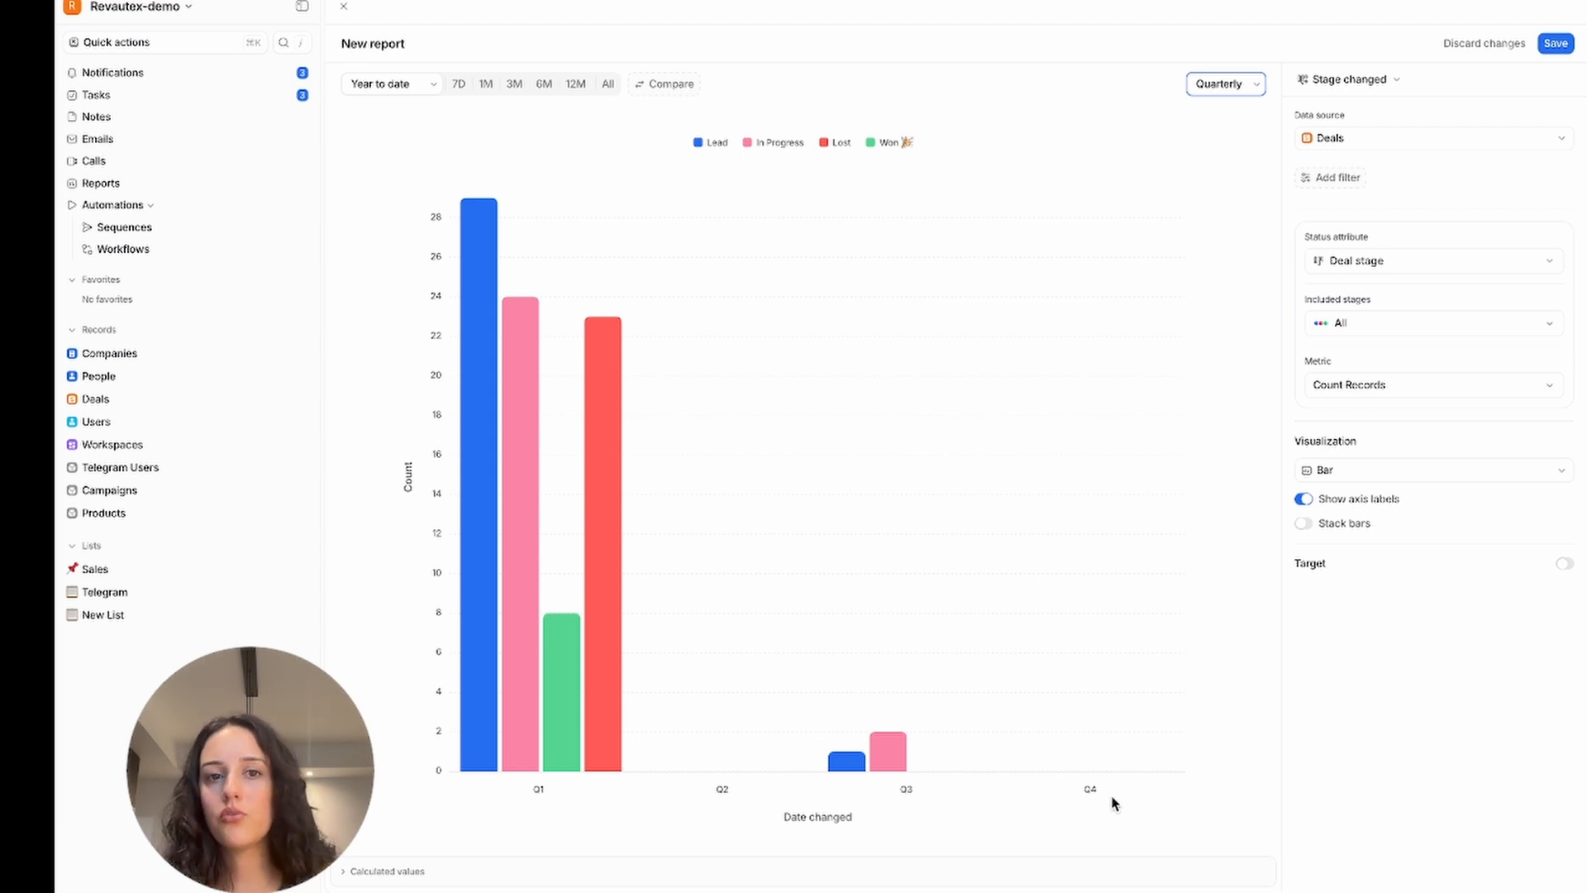
pyautogui.click(657, 85)
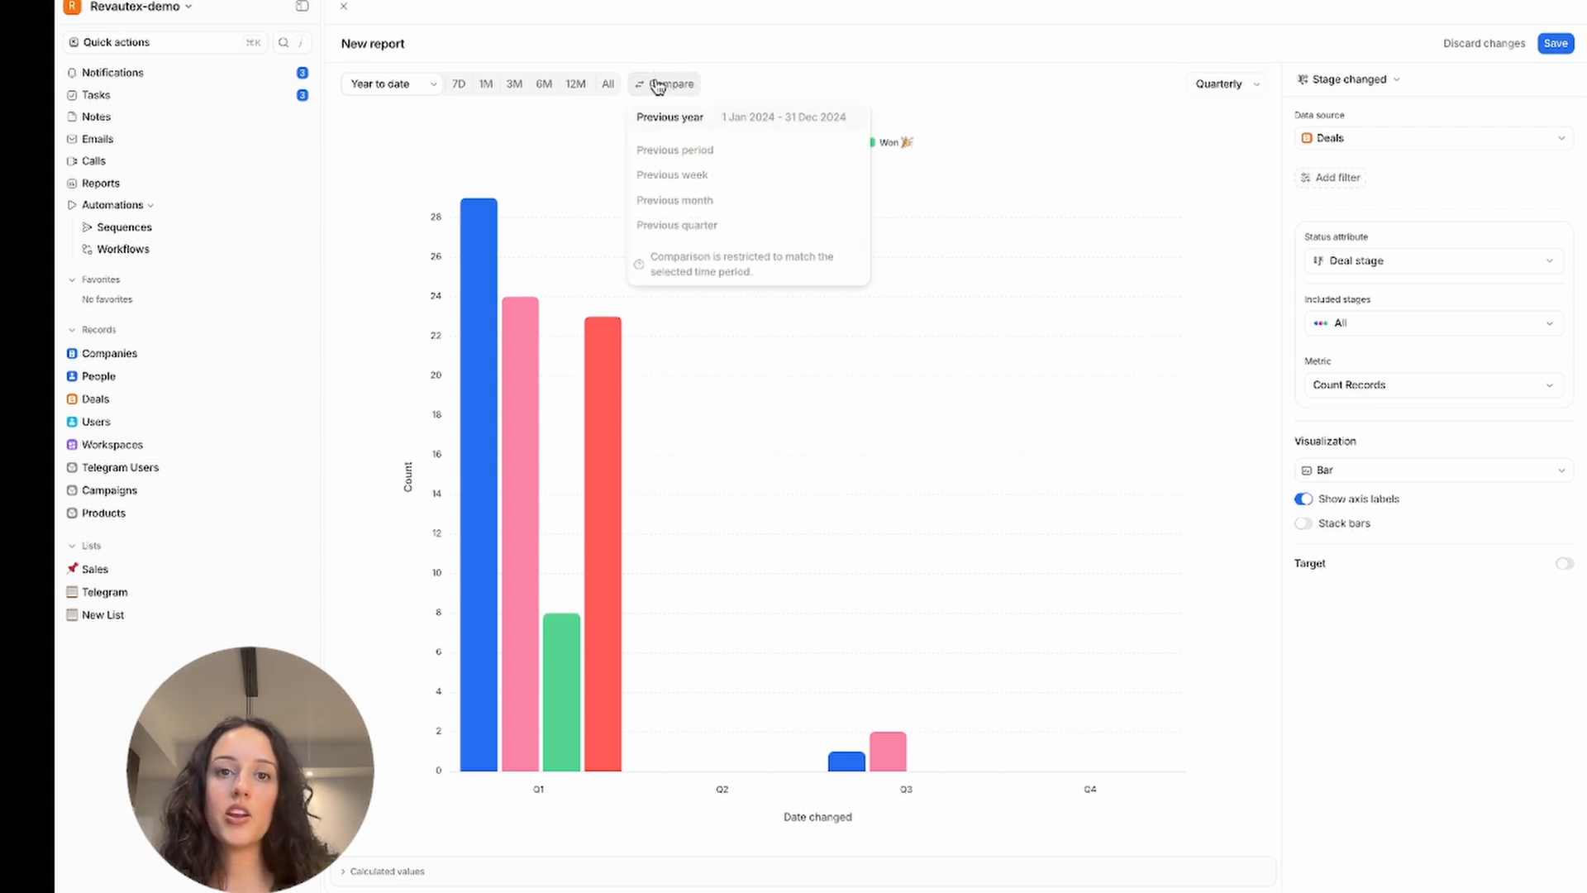
pyautogui.click(706, 116)
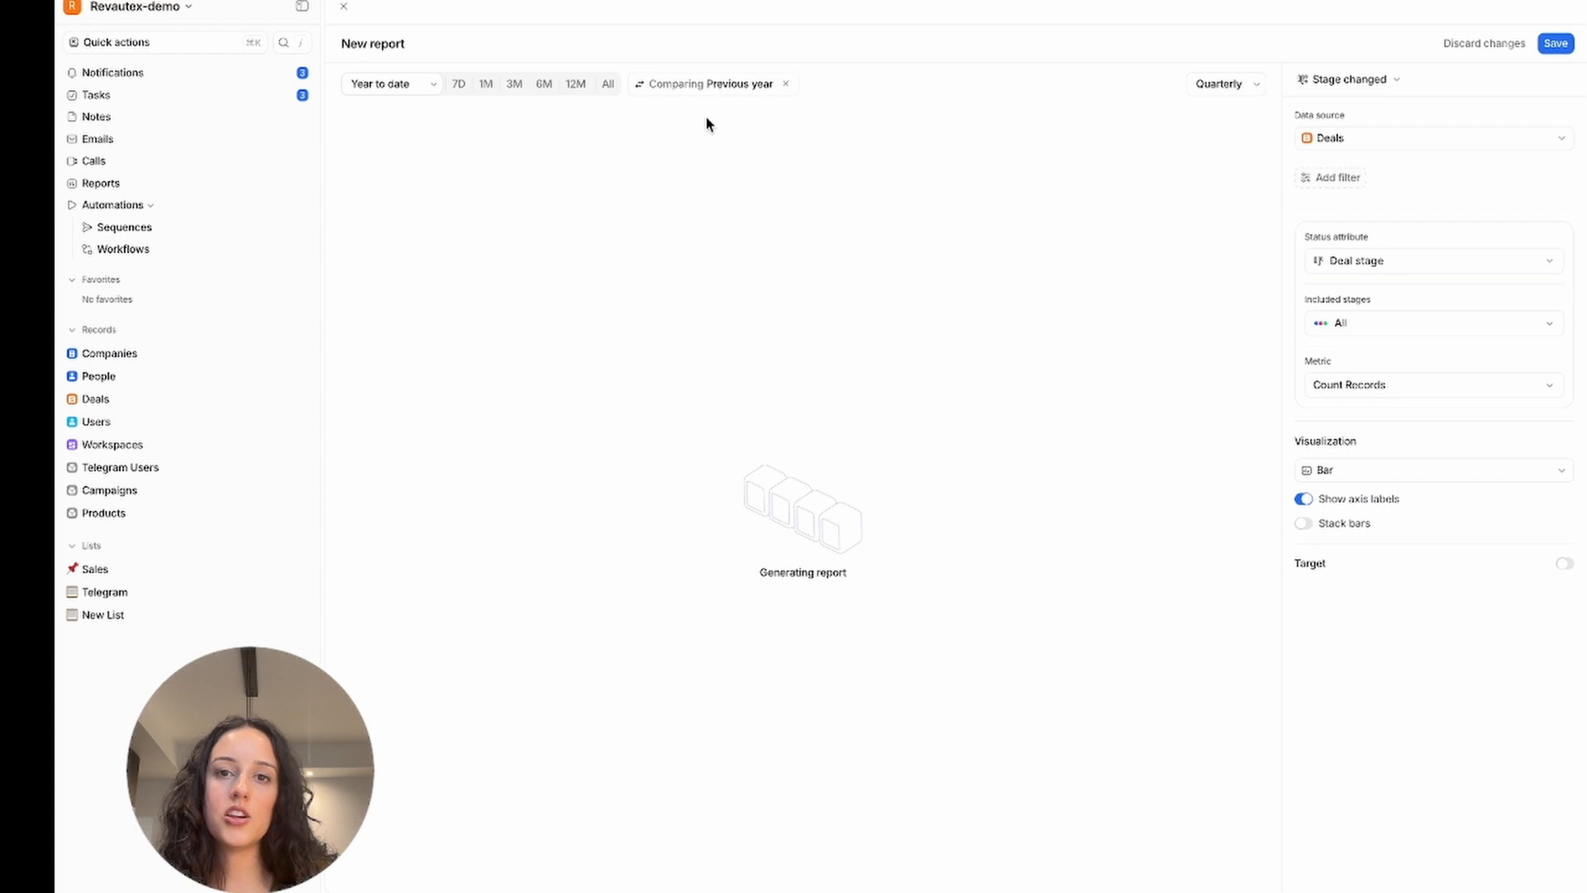
pyautogui.click(716, 85)
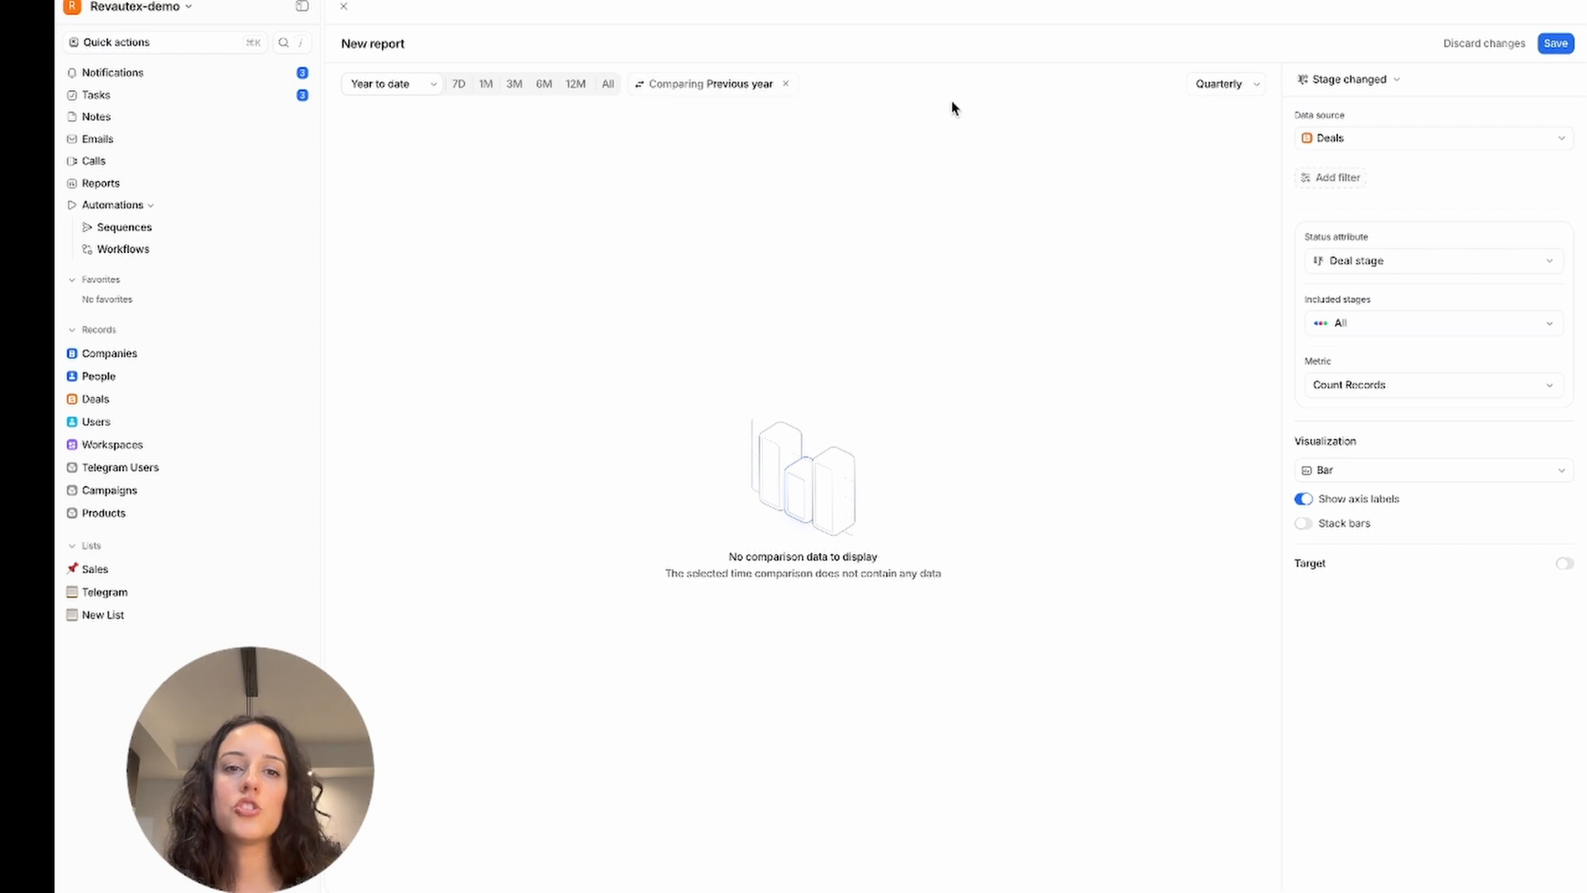
# Compare Quarter to date with the previous quarter, and change the report to Month to date compared with the previous month.
pyautogui.click(1242, 91)
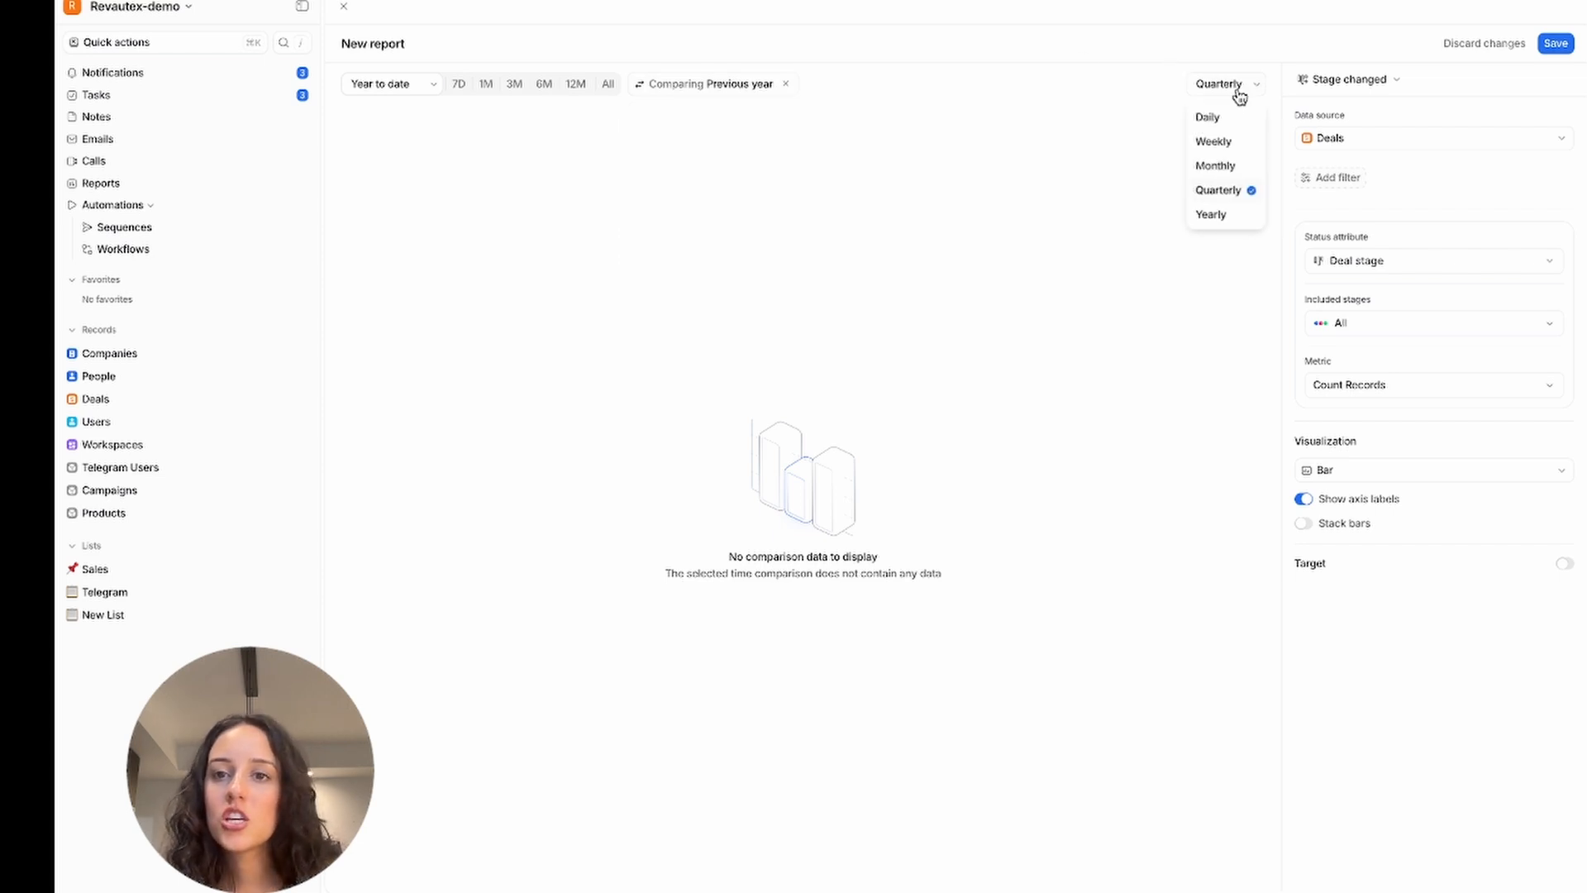
pyautogui.moveTo(410, 82)
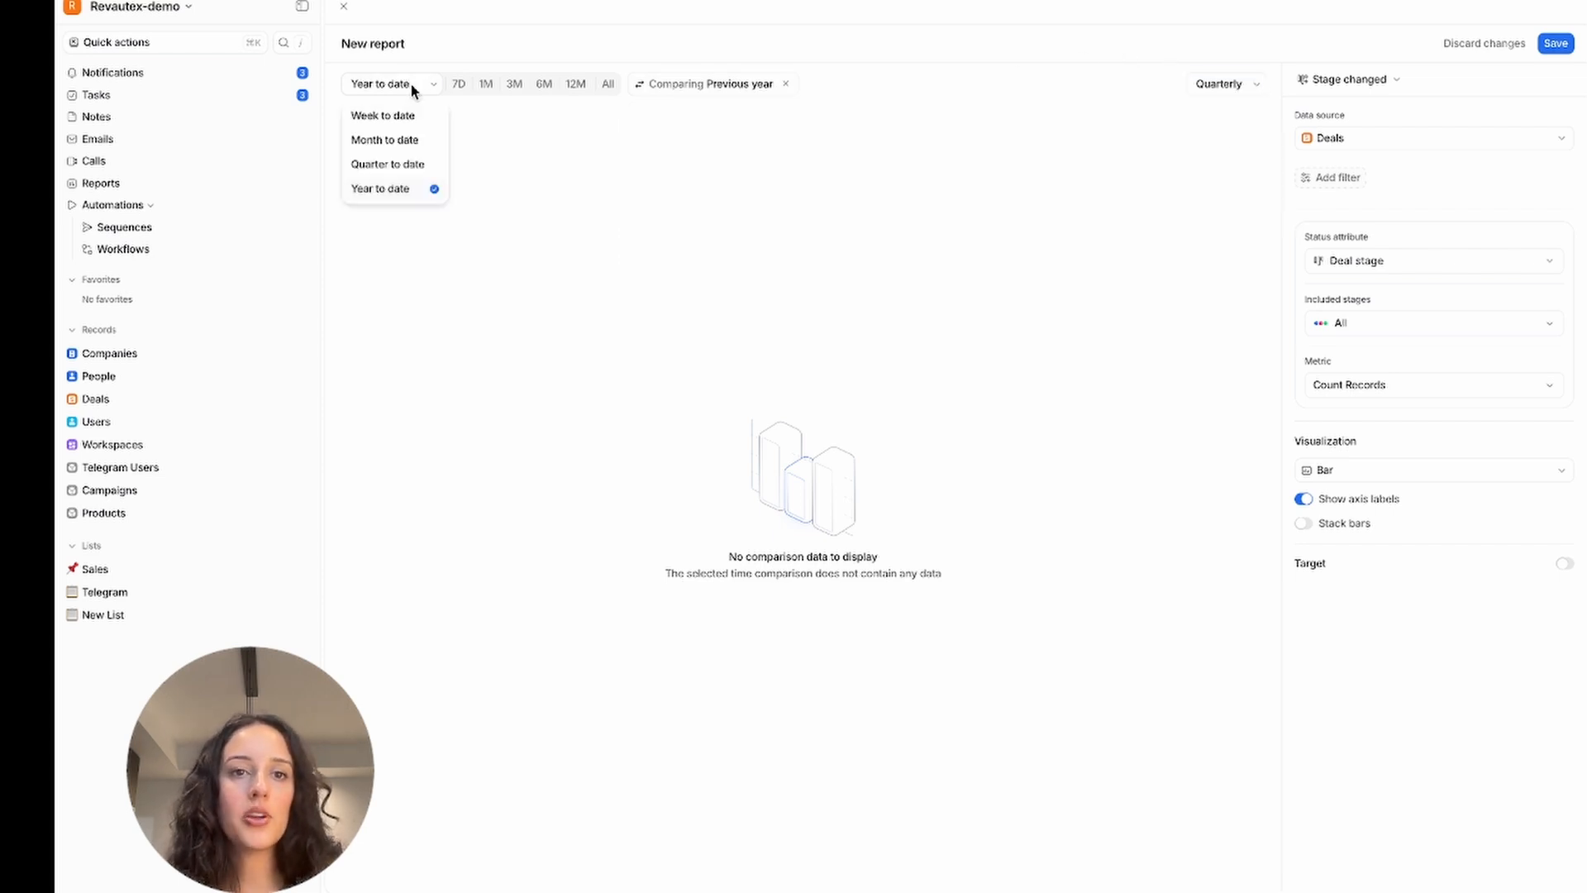
pyautogui.click(405, 165)
pyautogui.moveTo(698, 88)
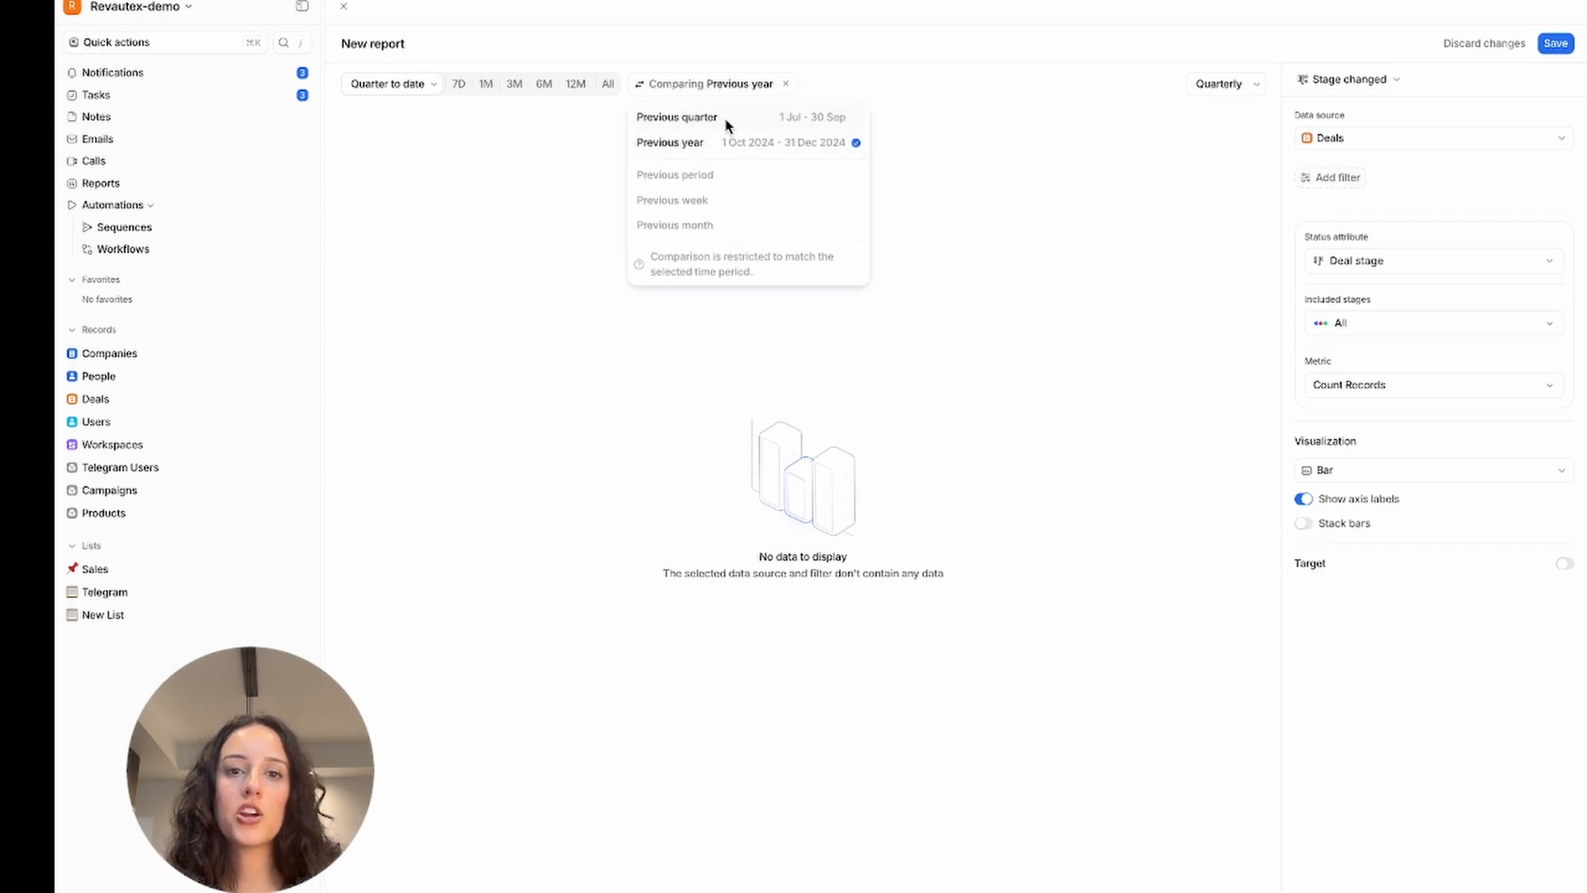
pyautogui.click(724, 121)
pyautogui.click(405, 86)
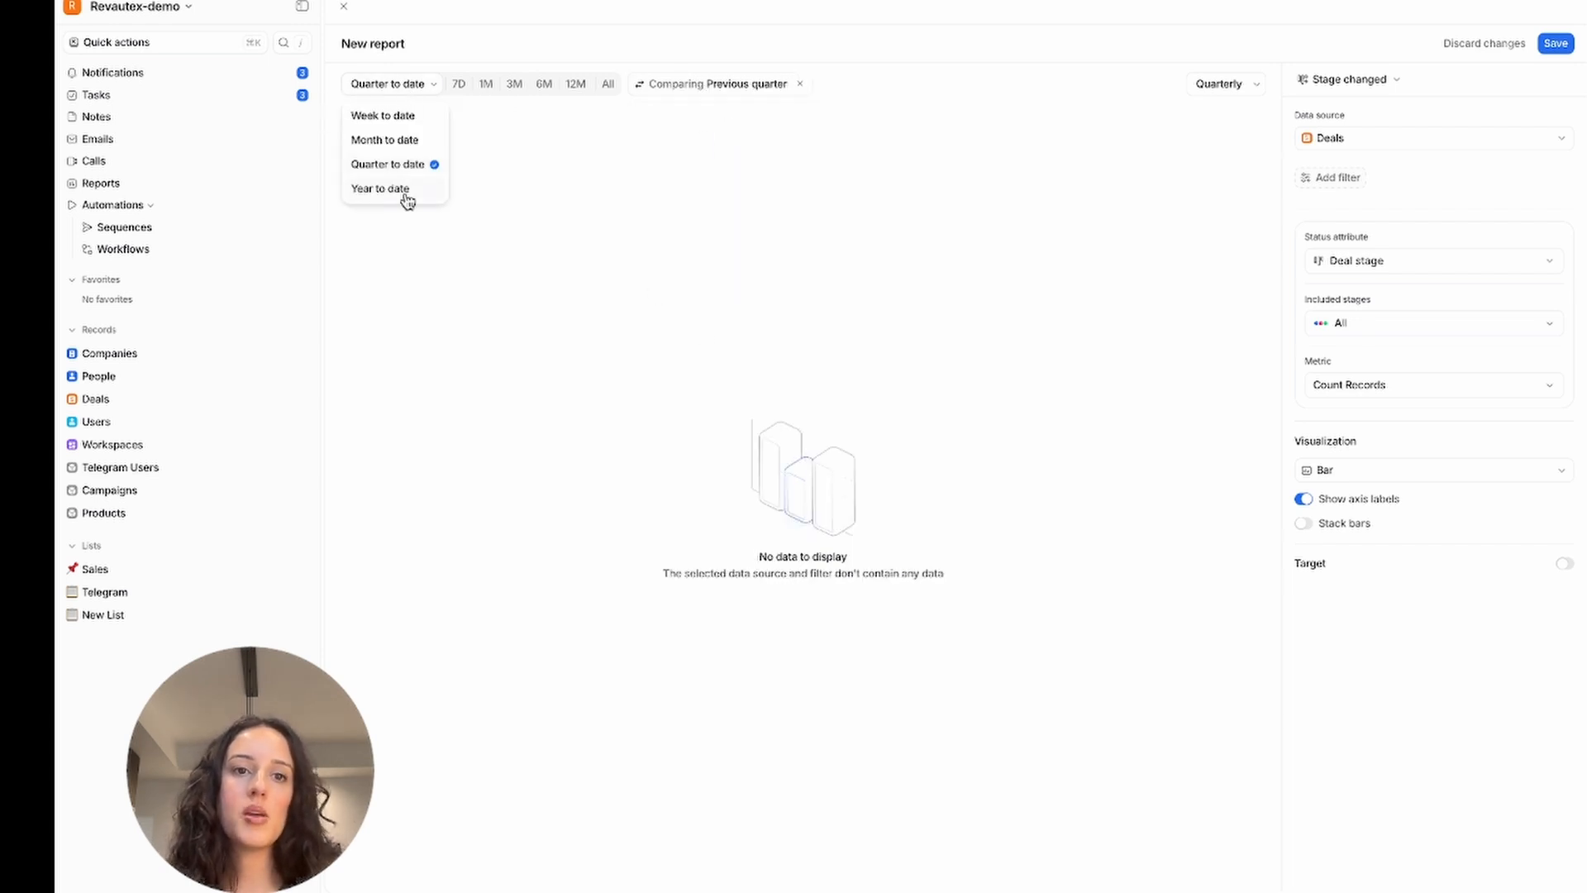
pyautogui.click(392, 147)
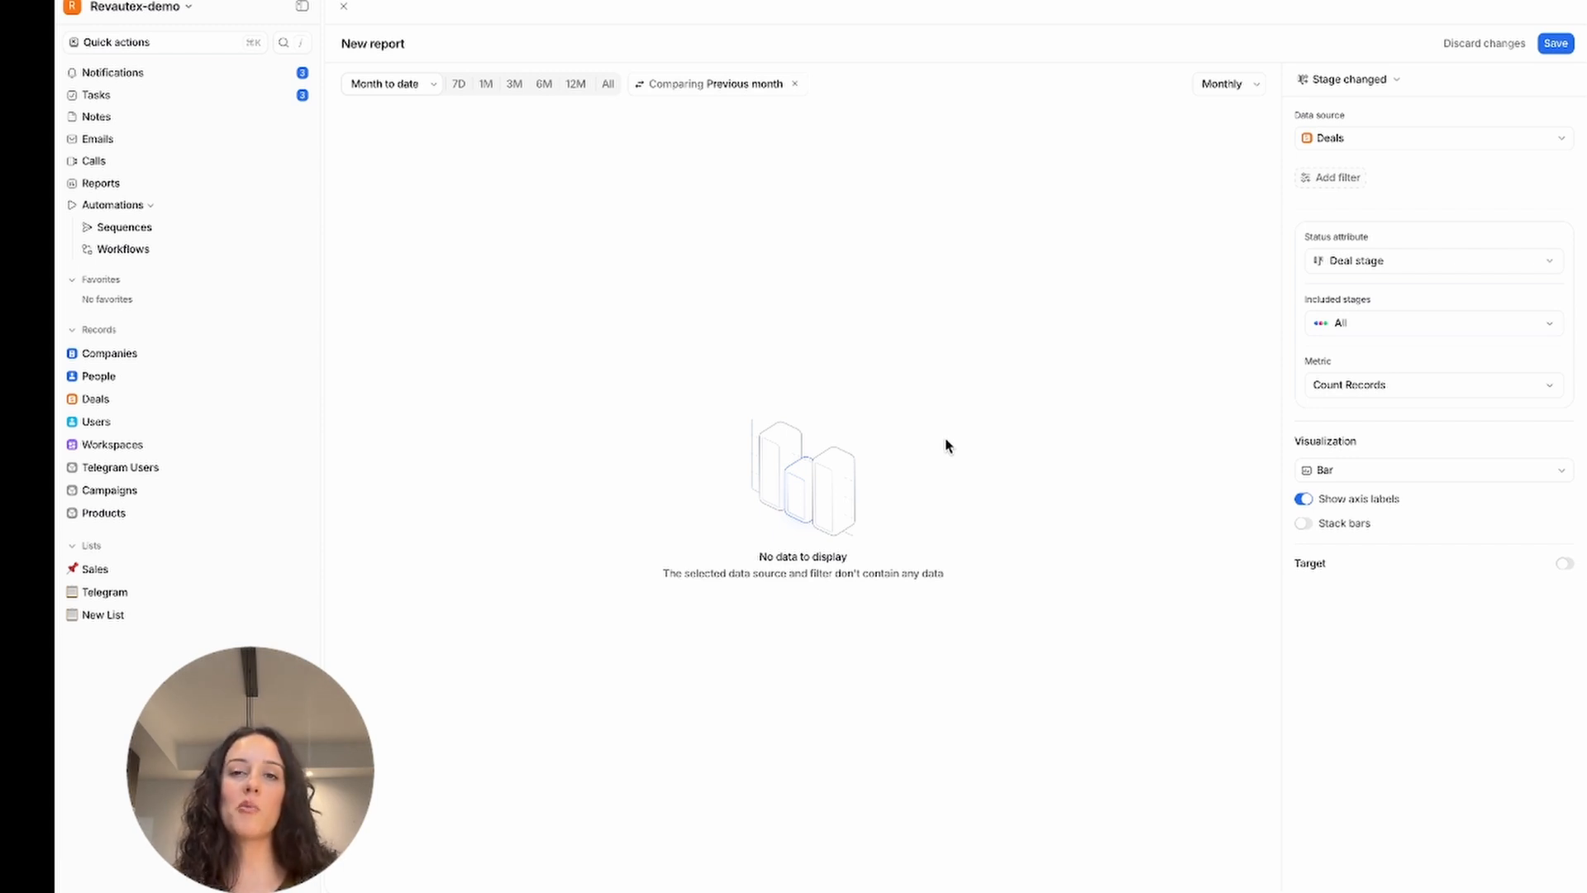
# Limit the included stages to Won by excluding Lead, In Progress and Lost.
pyautogui.click(1331, 334)
pyautogui.click(1543, 385)
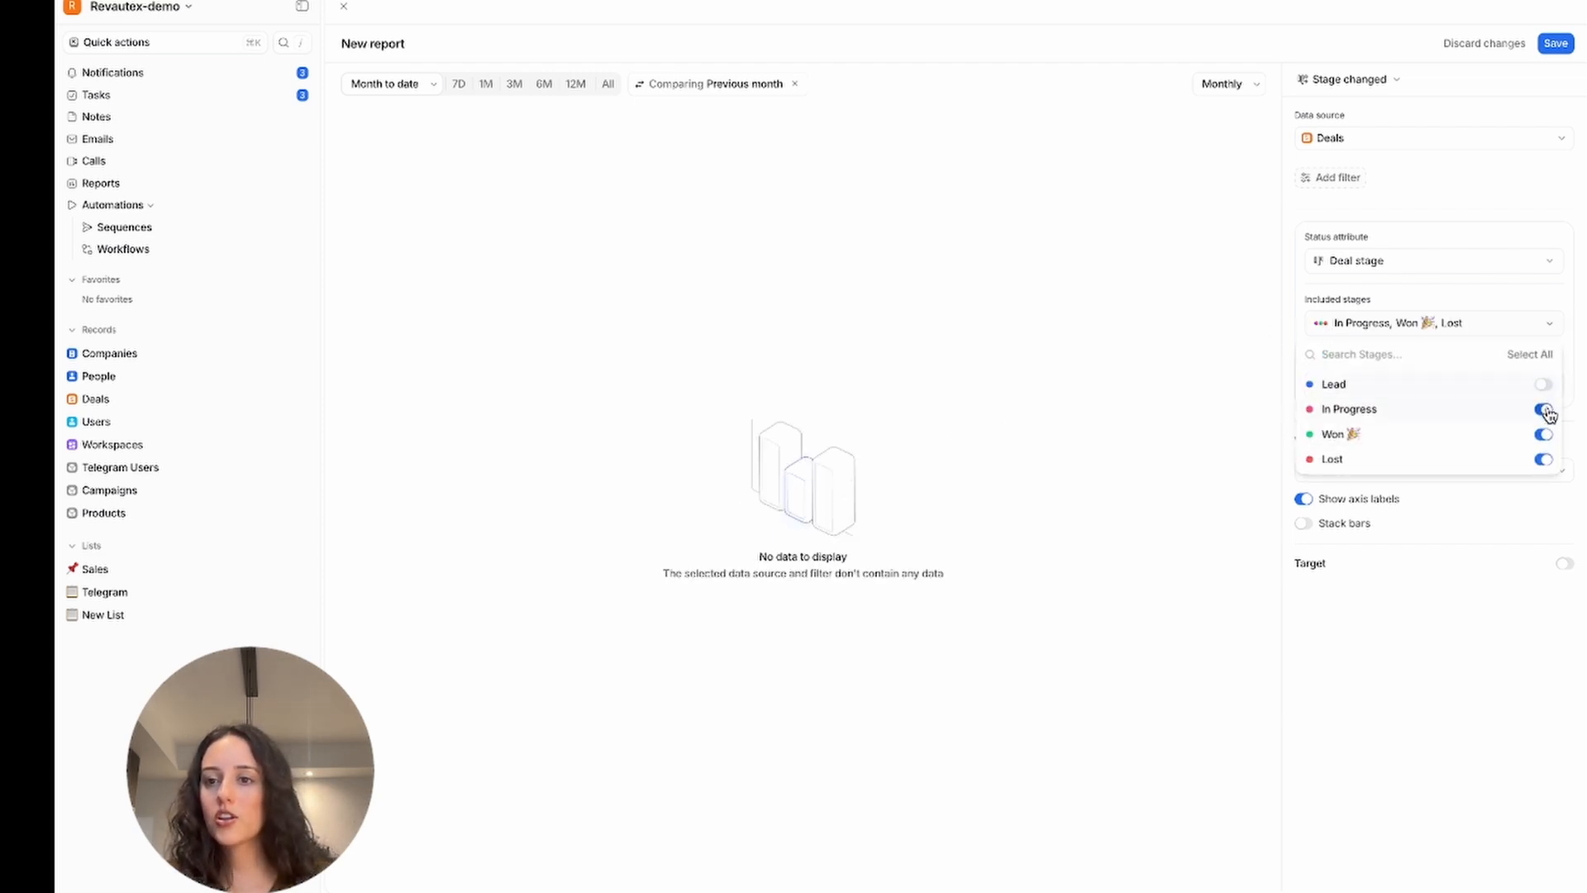
pyautogui.click(1542, 409)
pyautogui.click(1542, 460)
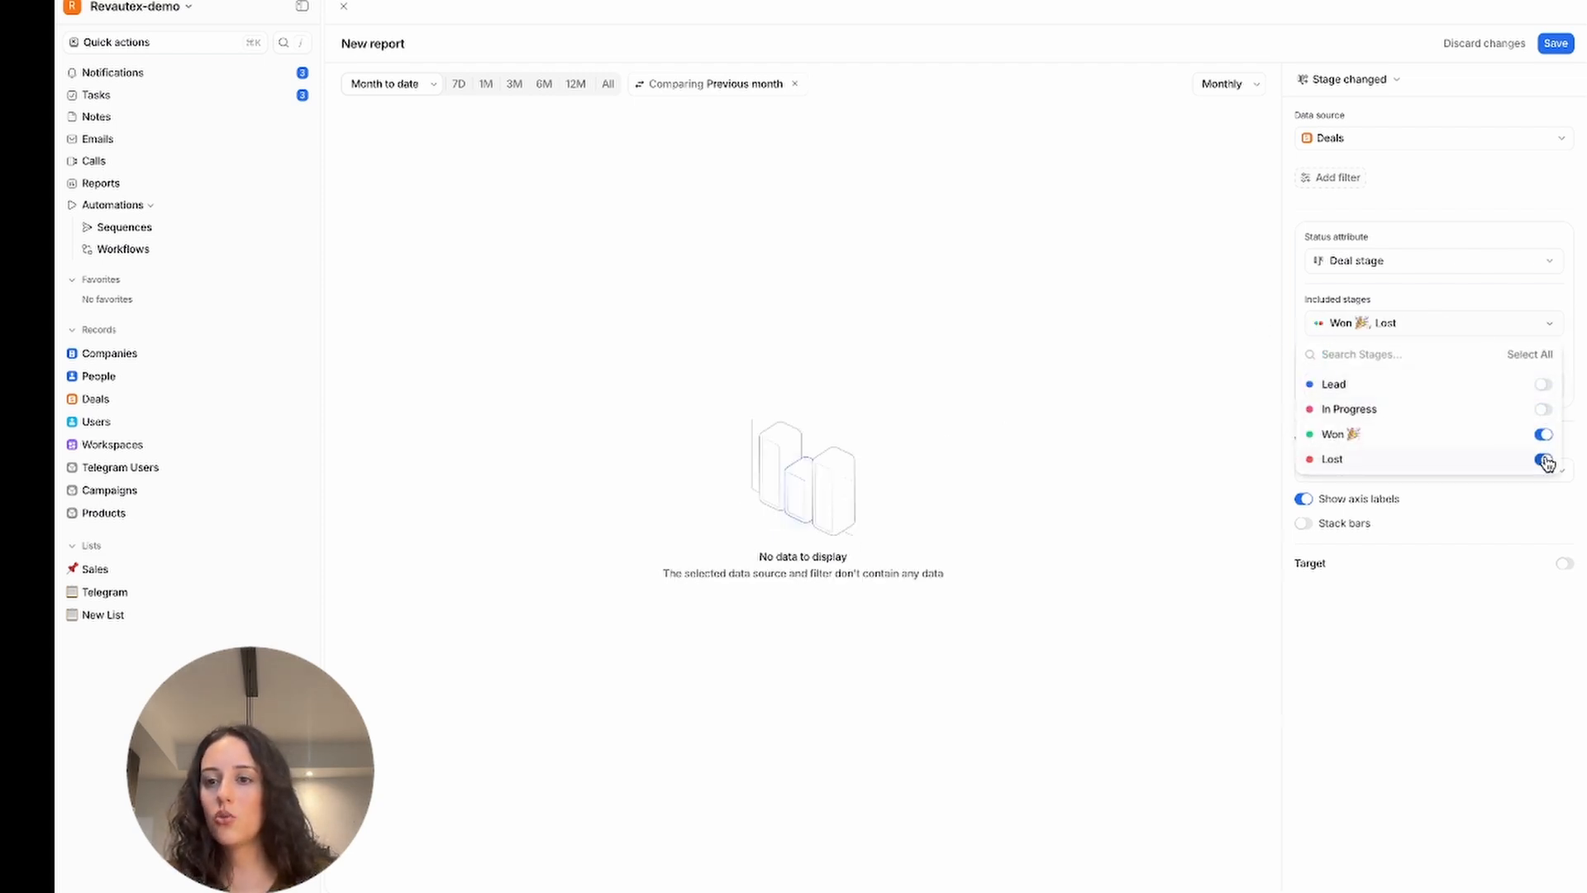
# Show all data for the Won stage chart and set its metric to Deal value.
pyautogui.click(1211, 83)
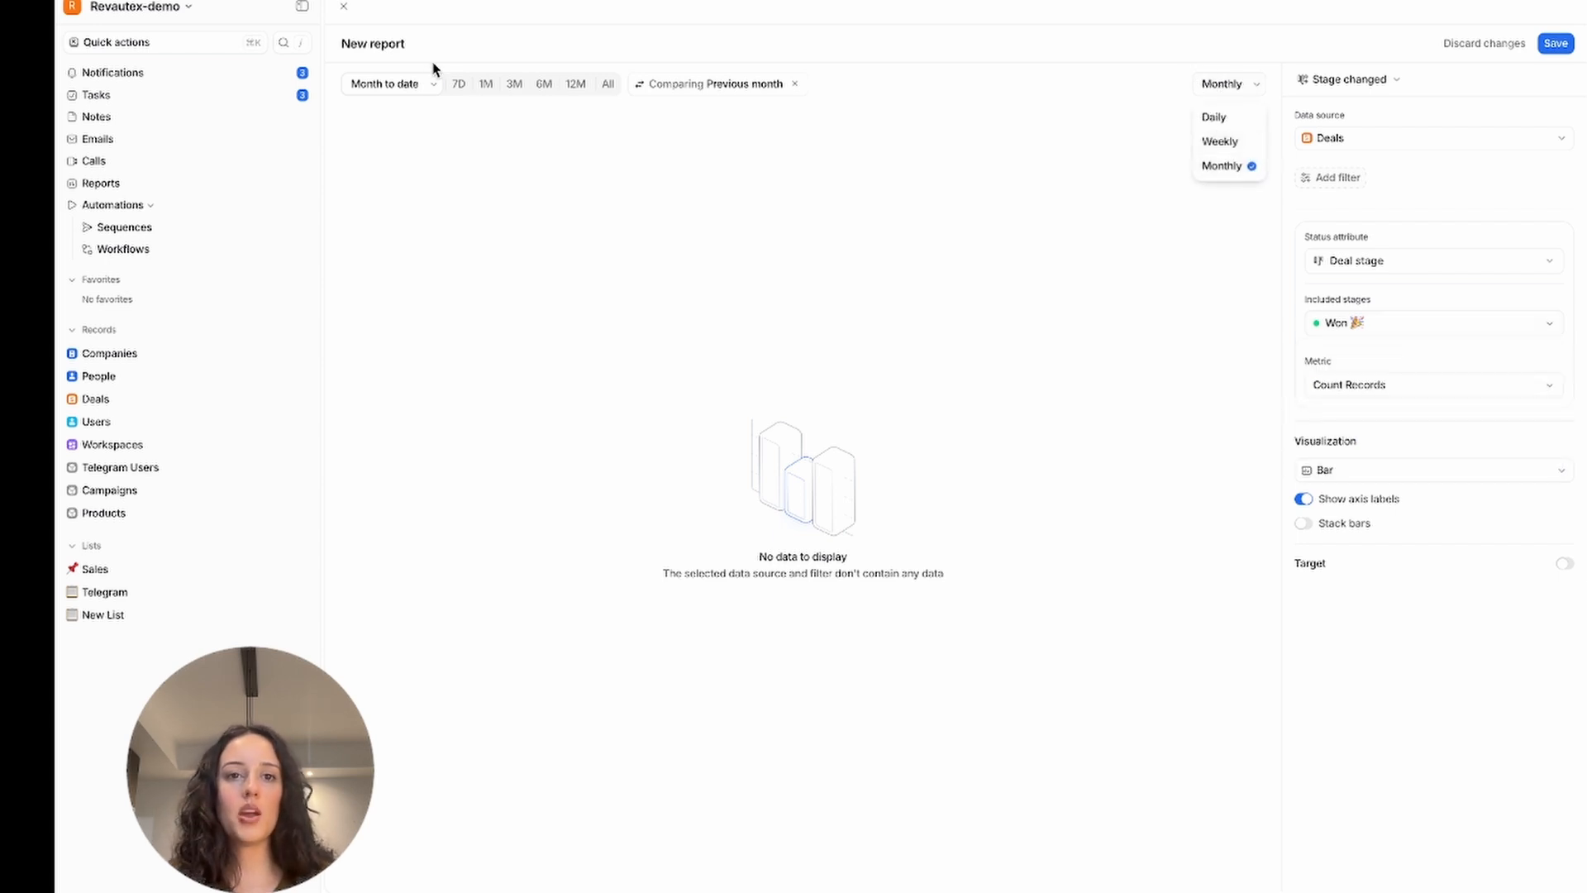
pyautogui.click(418, 85)
pyautogui.click(419, 84)
pyautogui.click(609, 85)
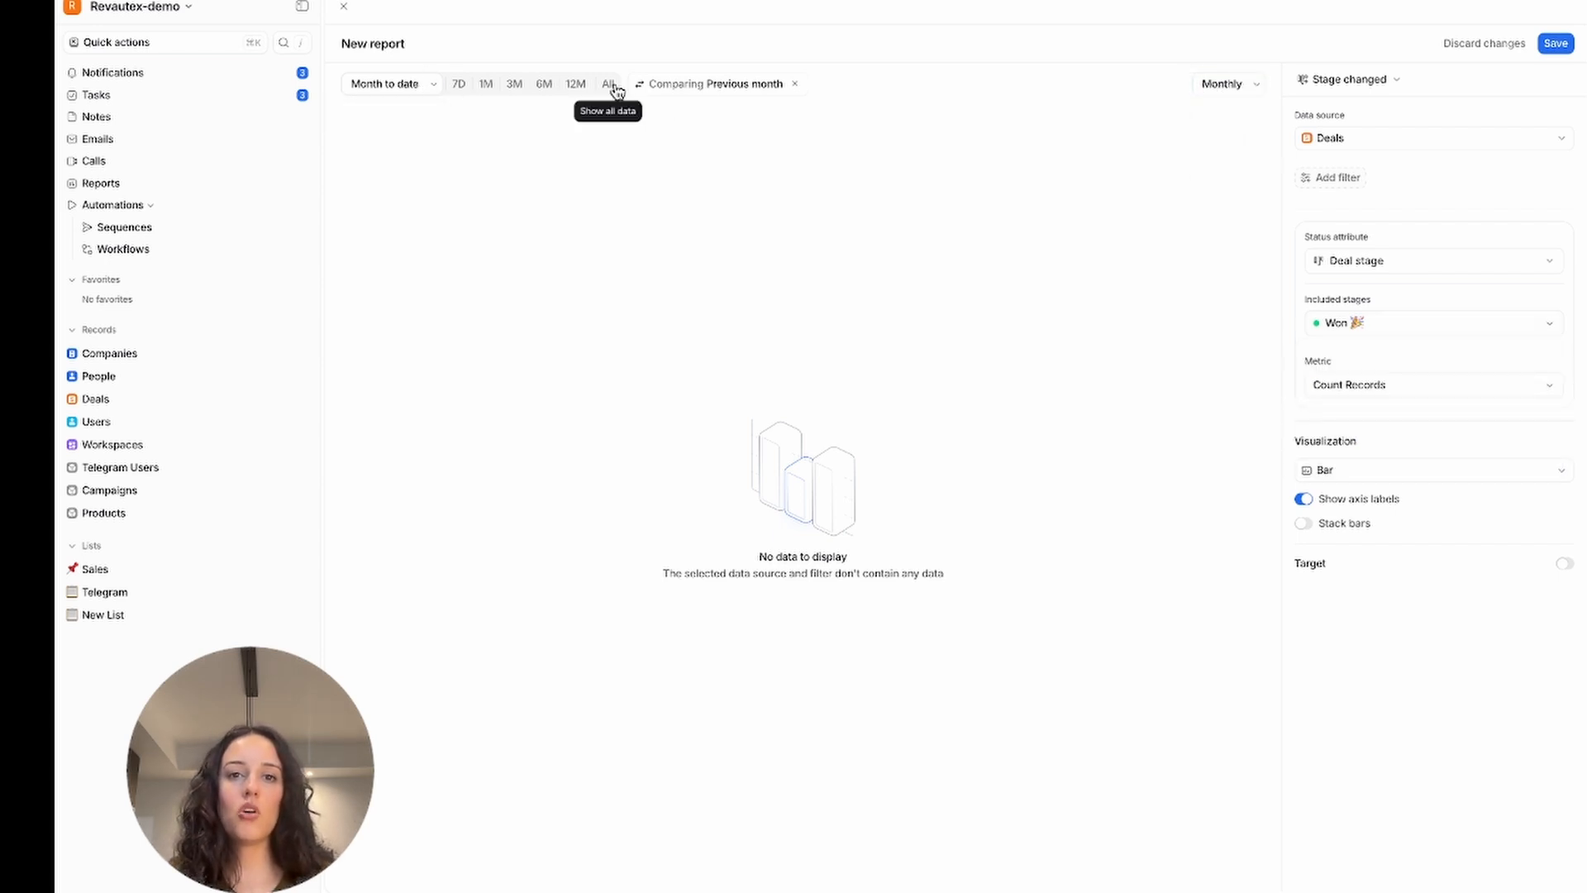
pyautogui.click(609, 84)
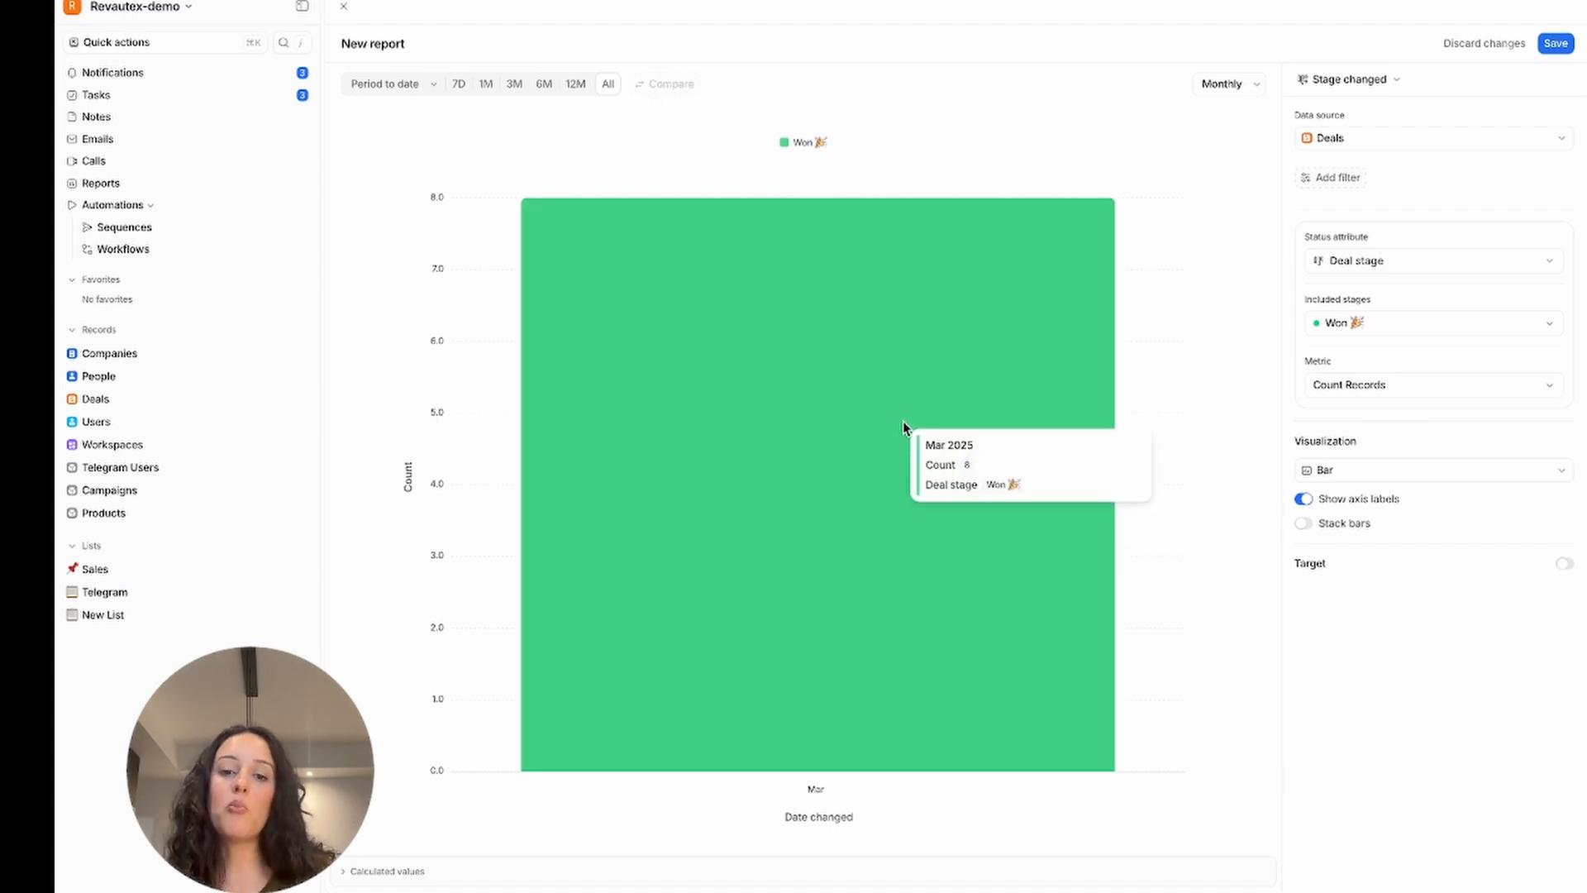
pyautogui.click(1355, 385)
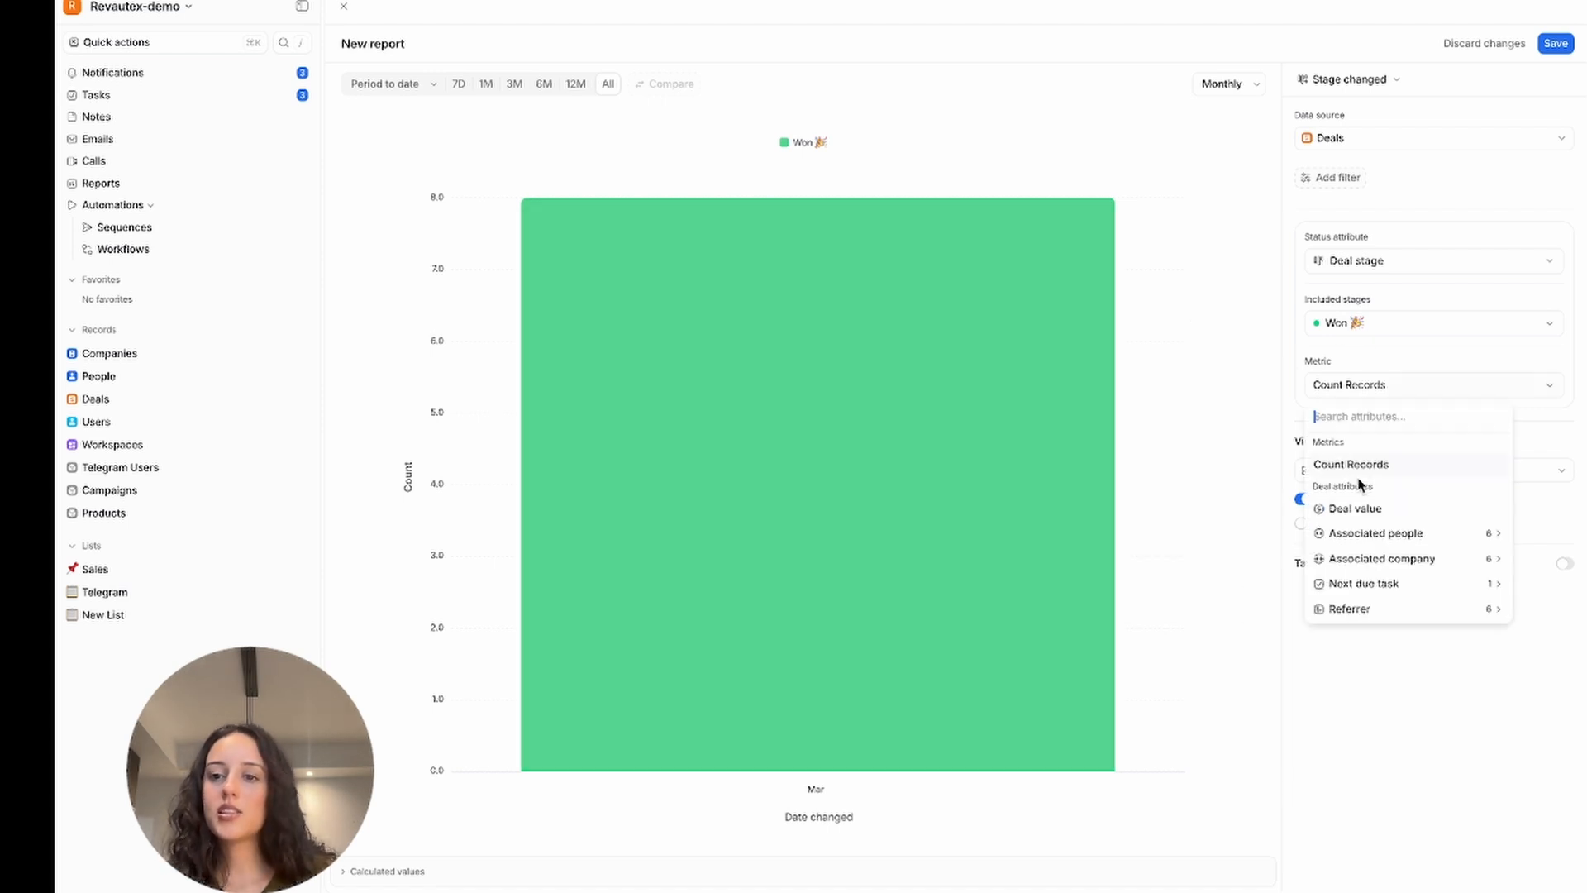
pyautogui.click(1356, 511)
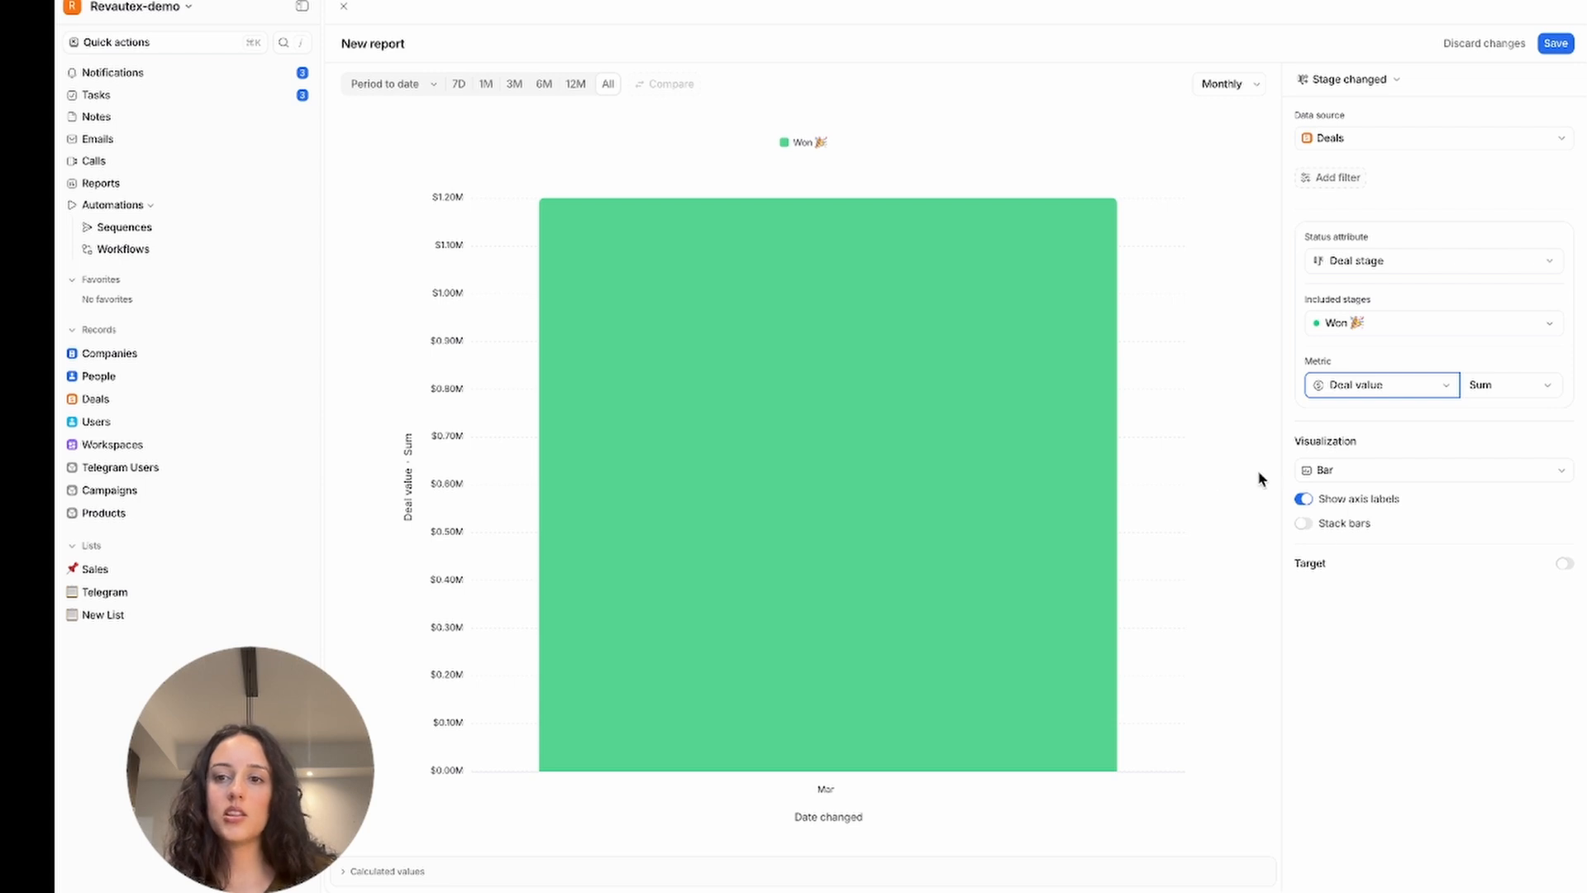